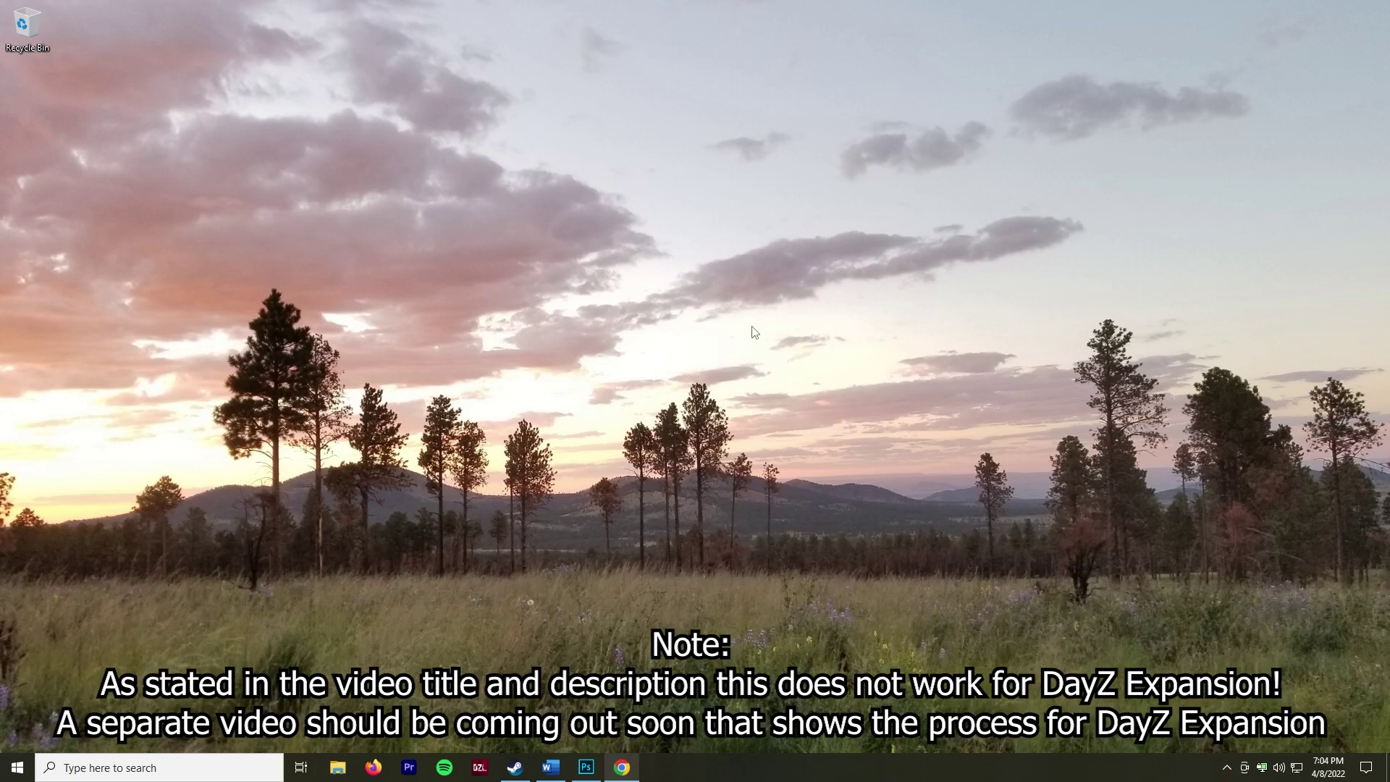
- Create a folder named "DayZ Mods" on the desktop and open it
right_click(644, 77)
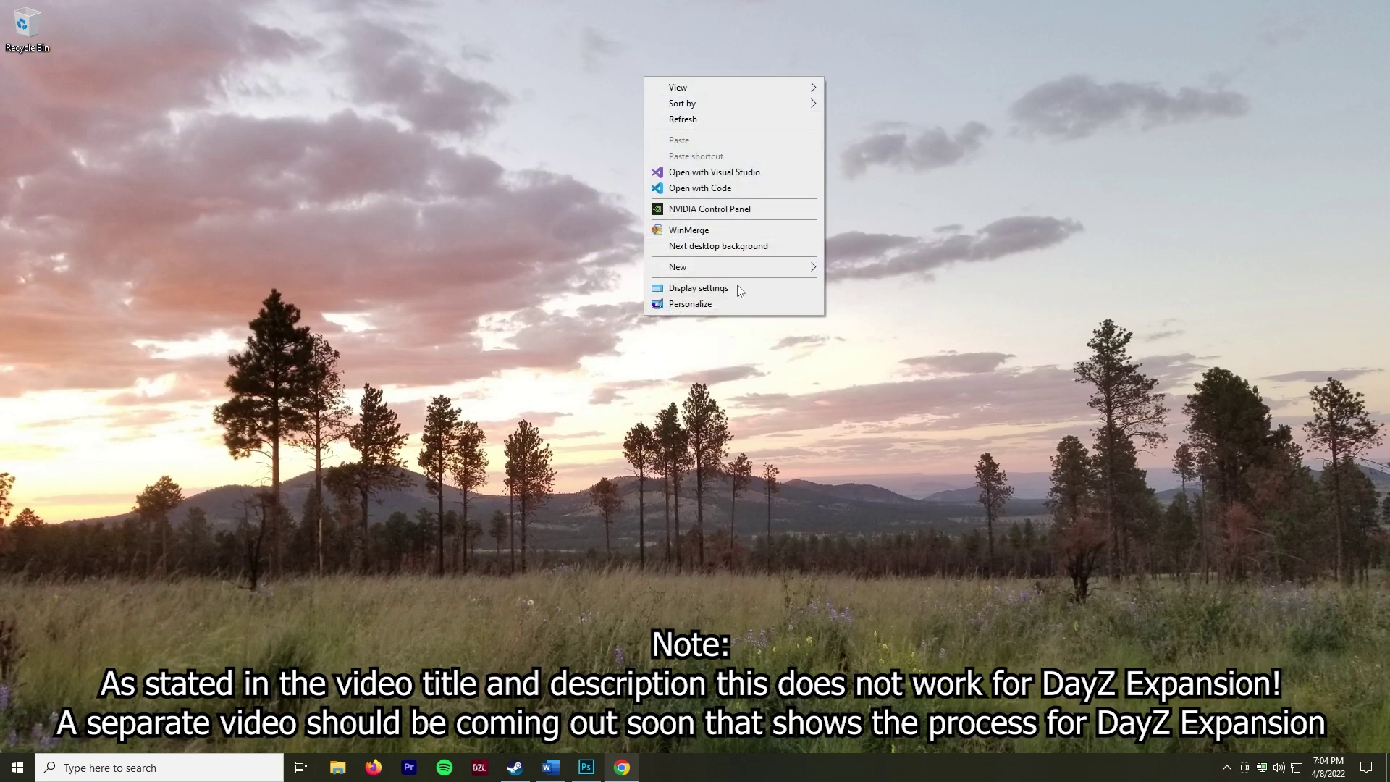
mouse_move(747, 269)
click(858, 269)
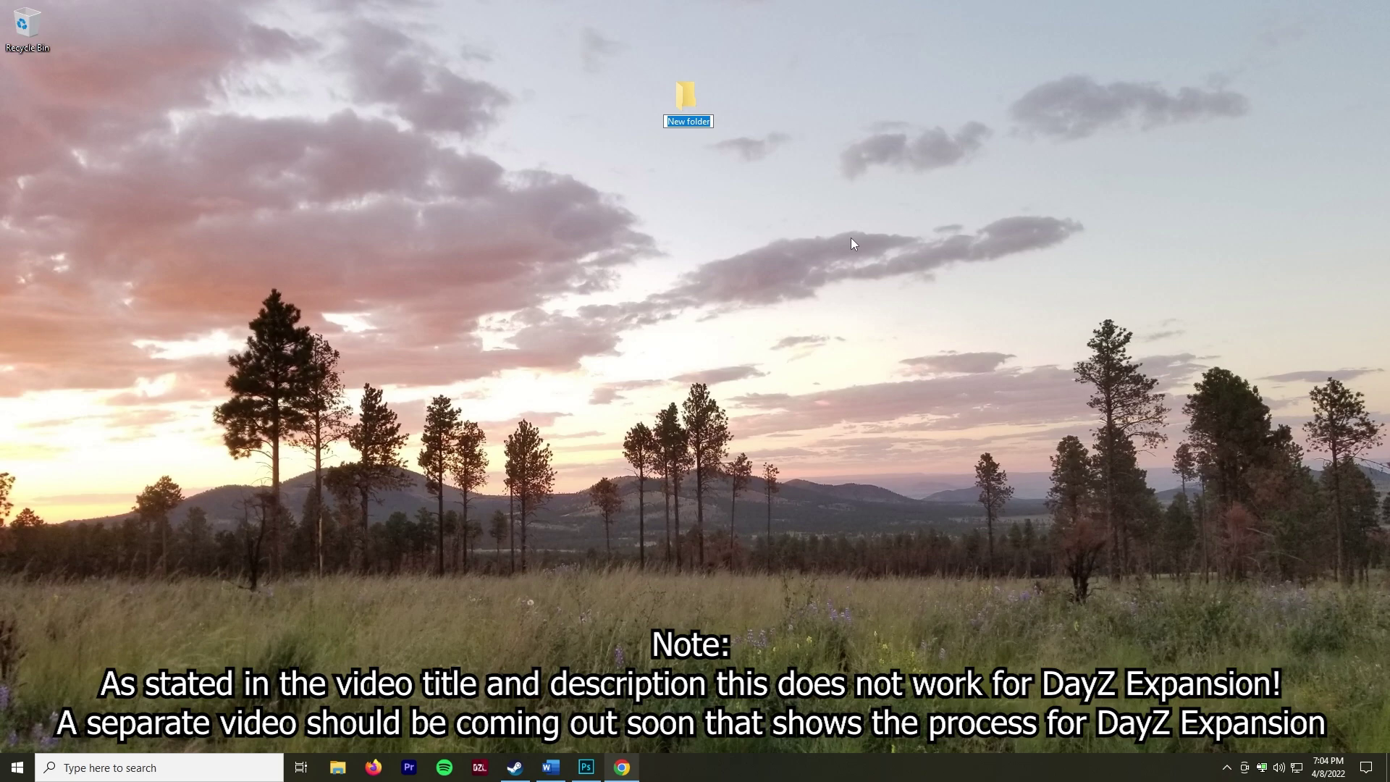
text(DayZ)
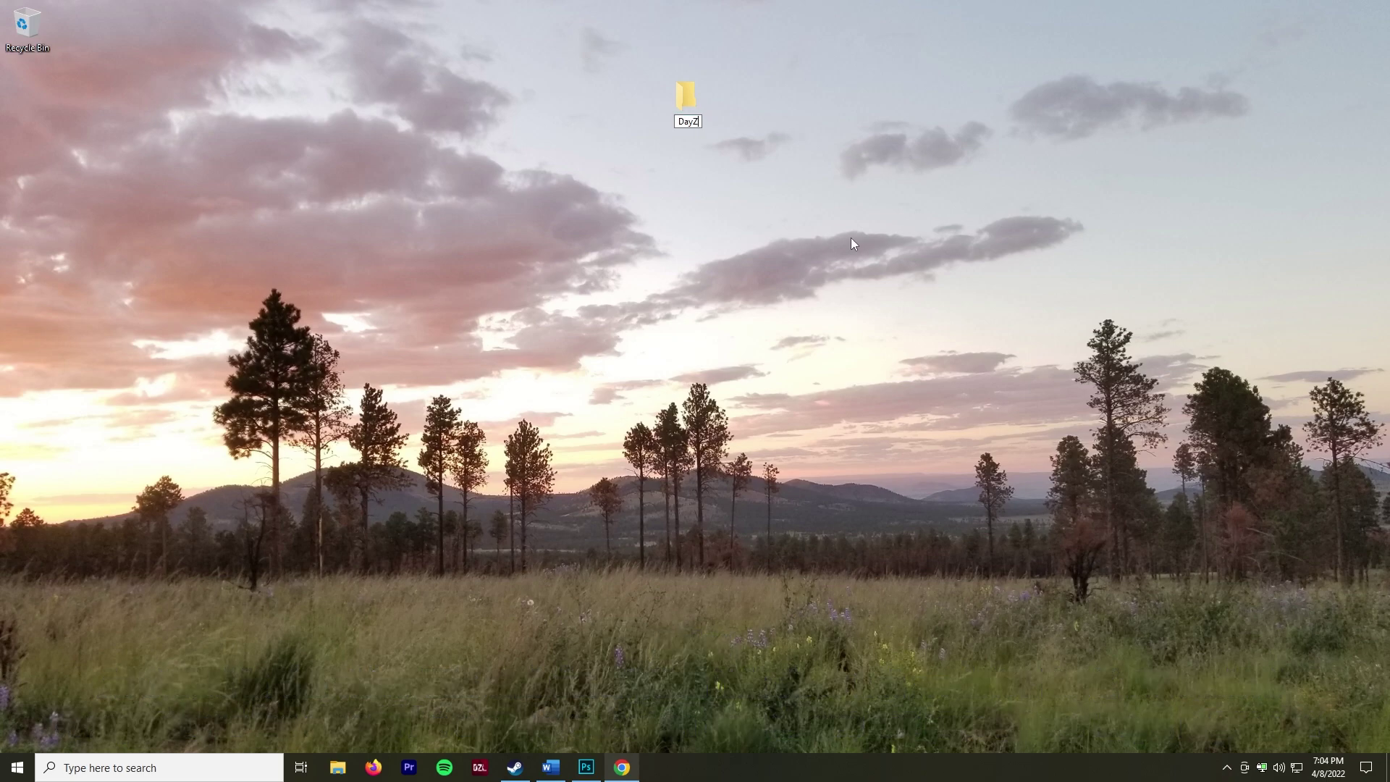
text( Mods)
key(Return)
key(Return)
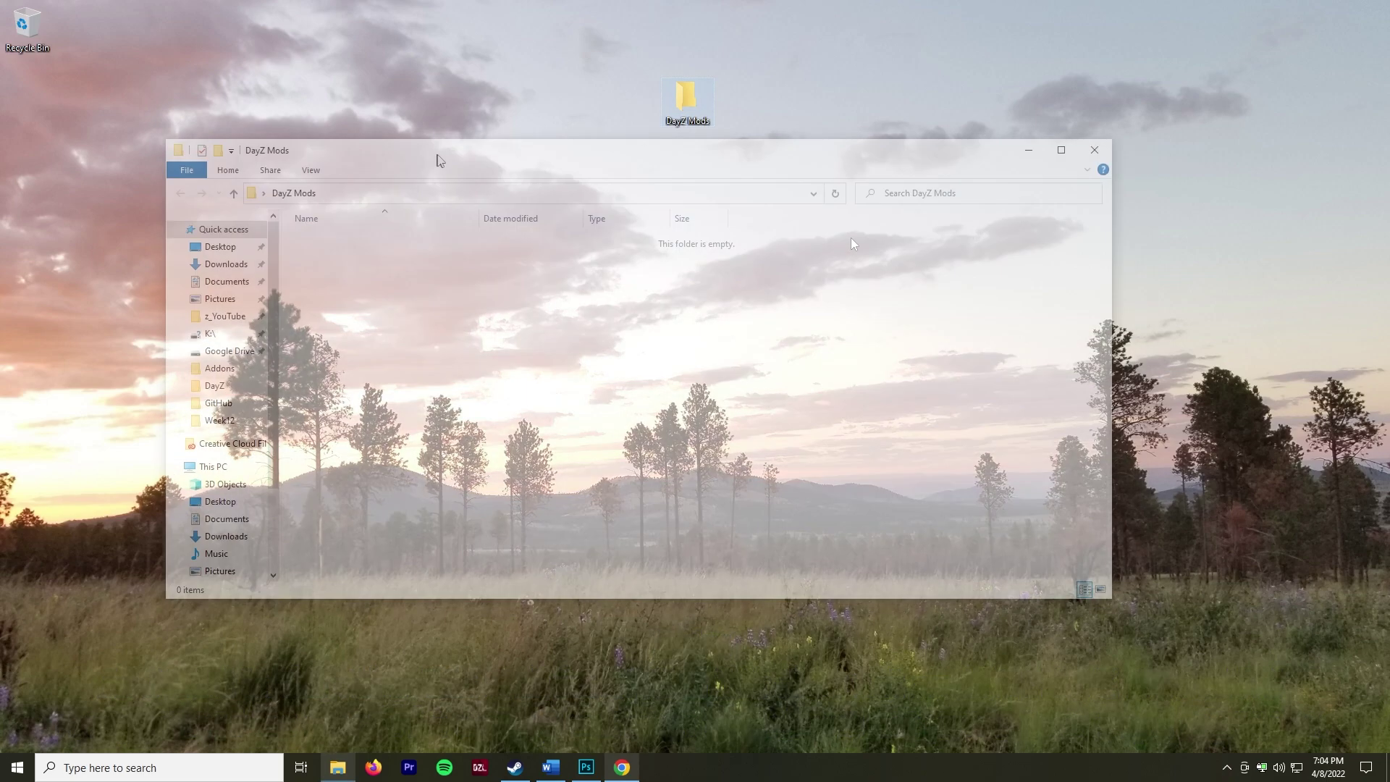
- Create a subfolder named "Loading Screen Stuff" inside the DayZ Mods folder
click(220, 150)
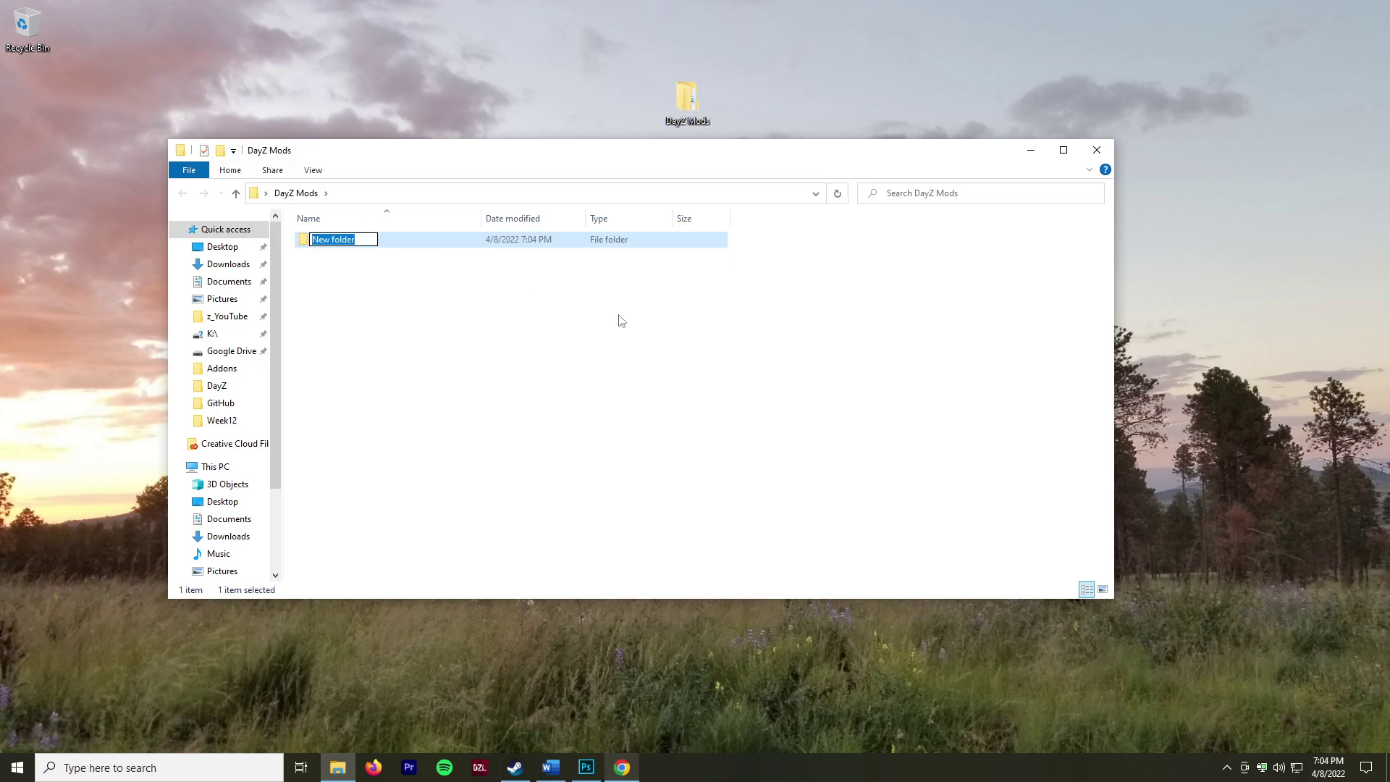
text(Loading SCre)
key(BackSpace)
key(BackSpace)
key(BackSpace)
text(creen Stuff)
key(Return)
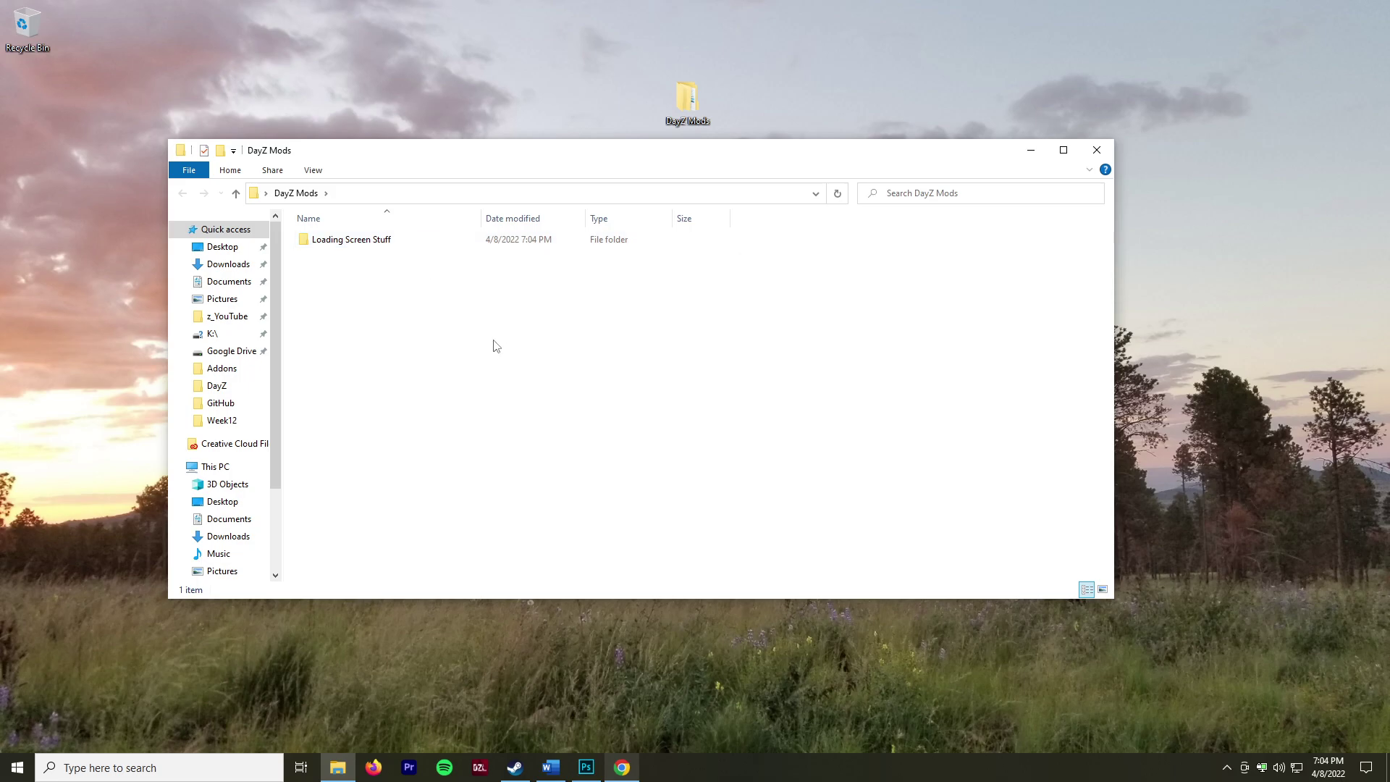
- Switch to Steam and search the library for "dayz" with games, software and tools included
click(514, 767)
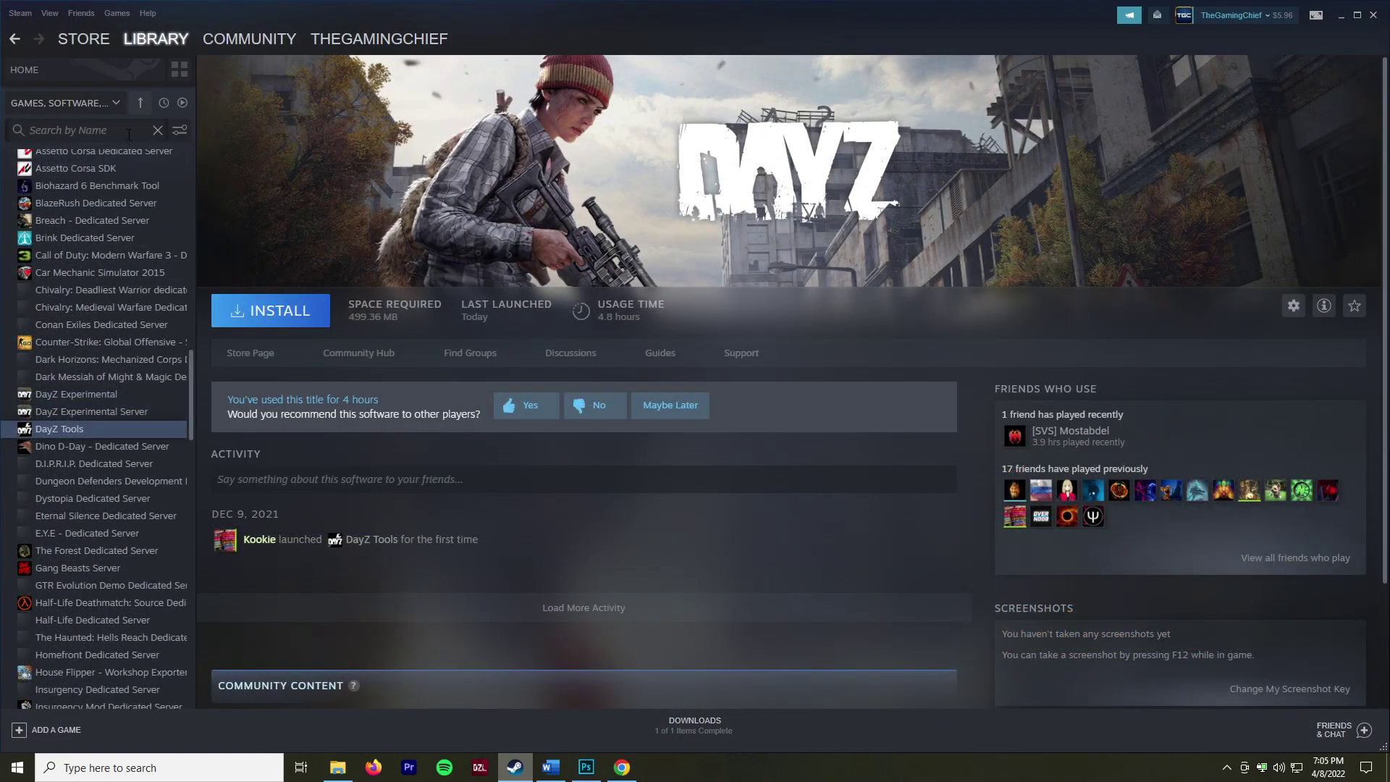
click(129, 131)
text(dayz)
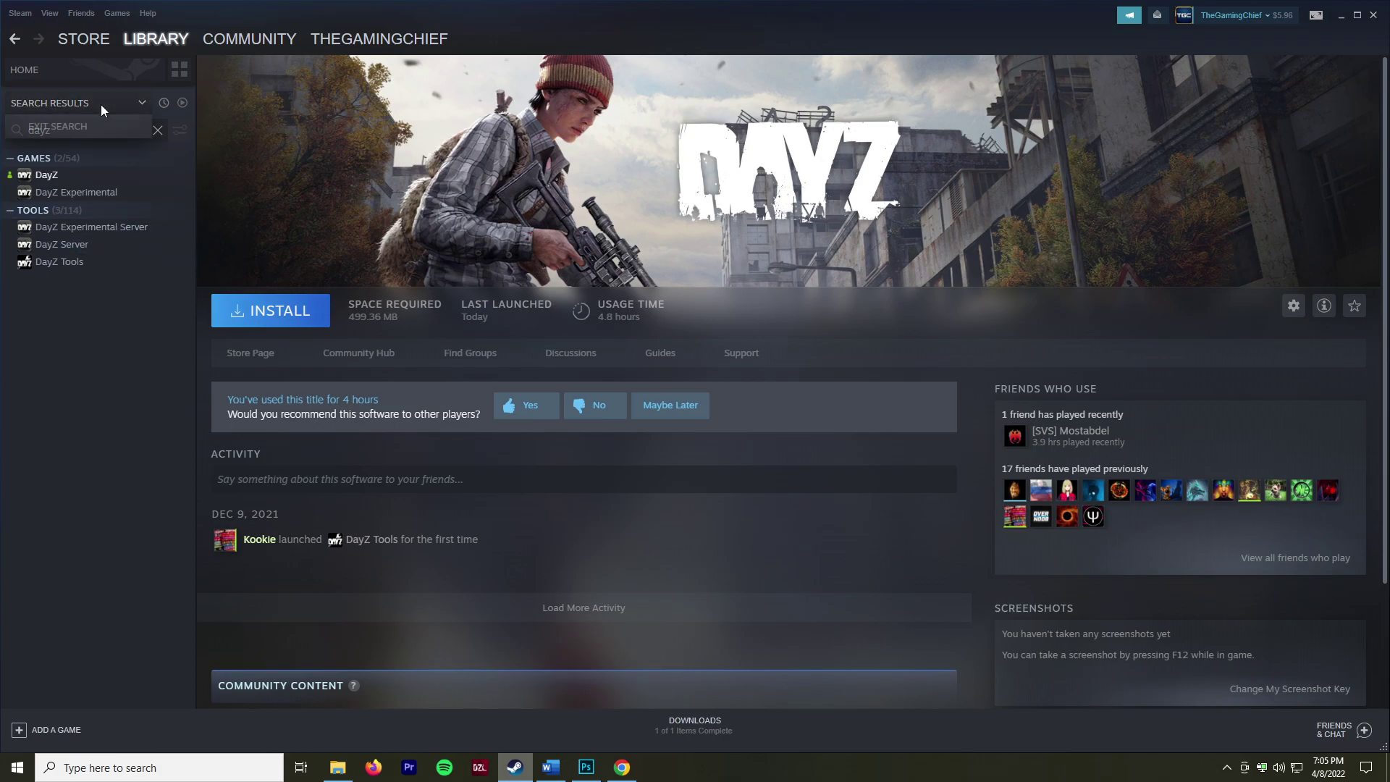
click(87, 126)
click(73, 102)
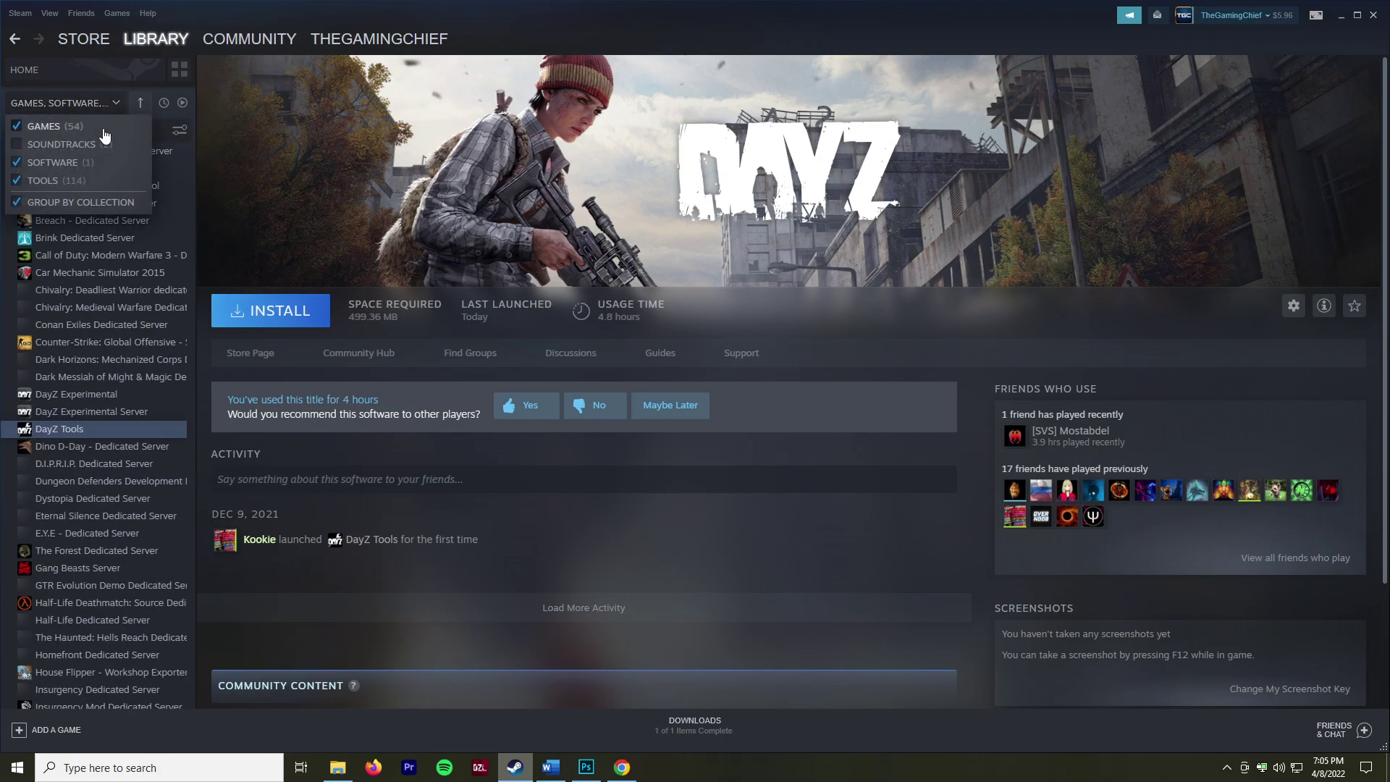
click(287, 171)
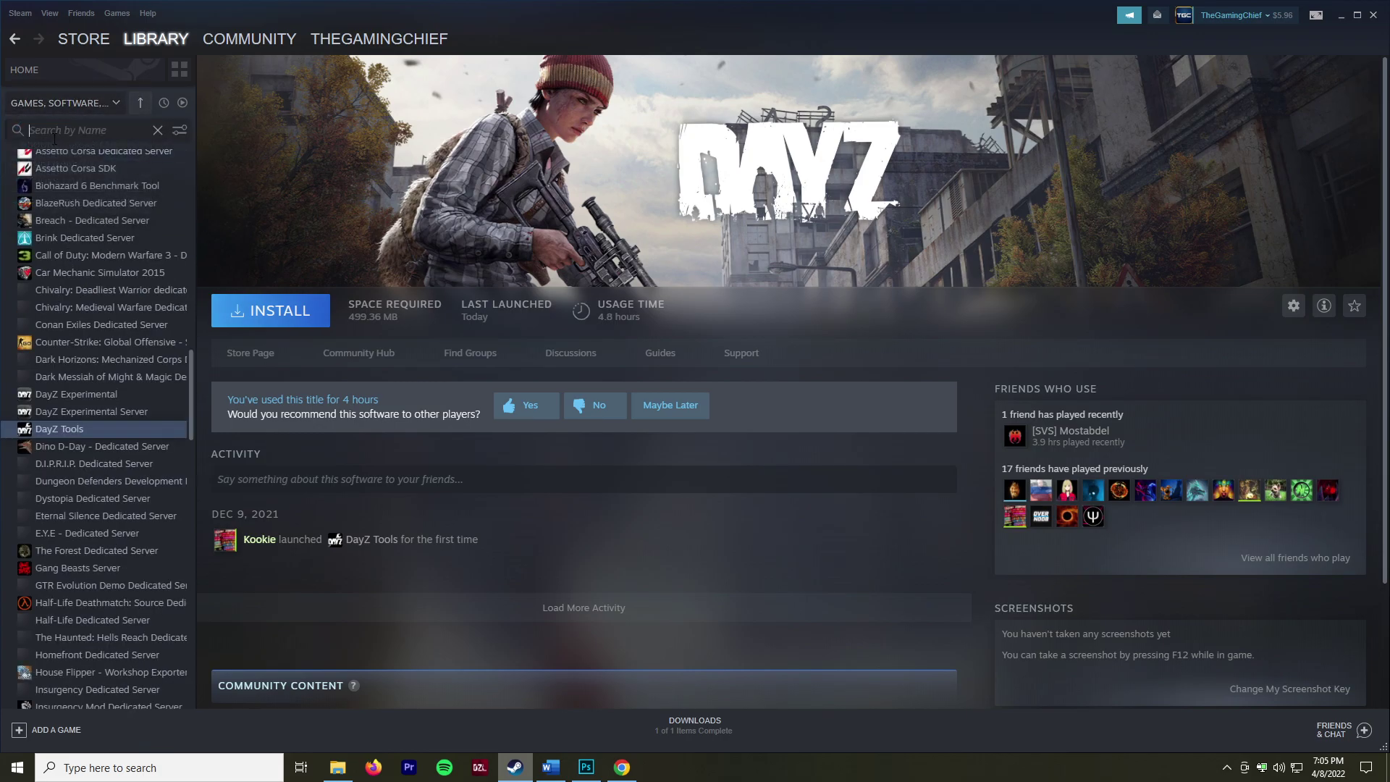
text(dayz)
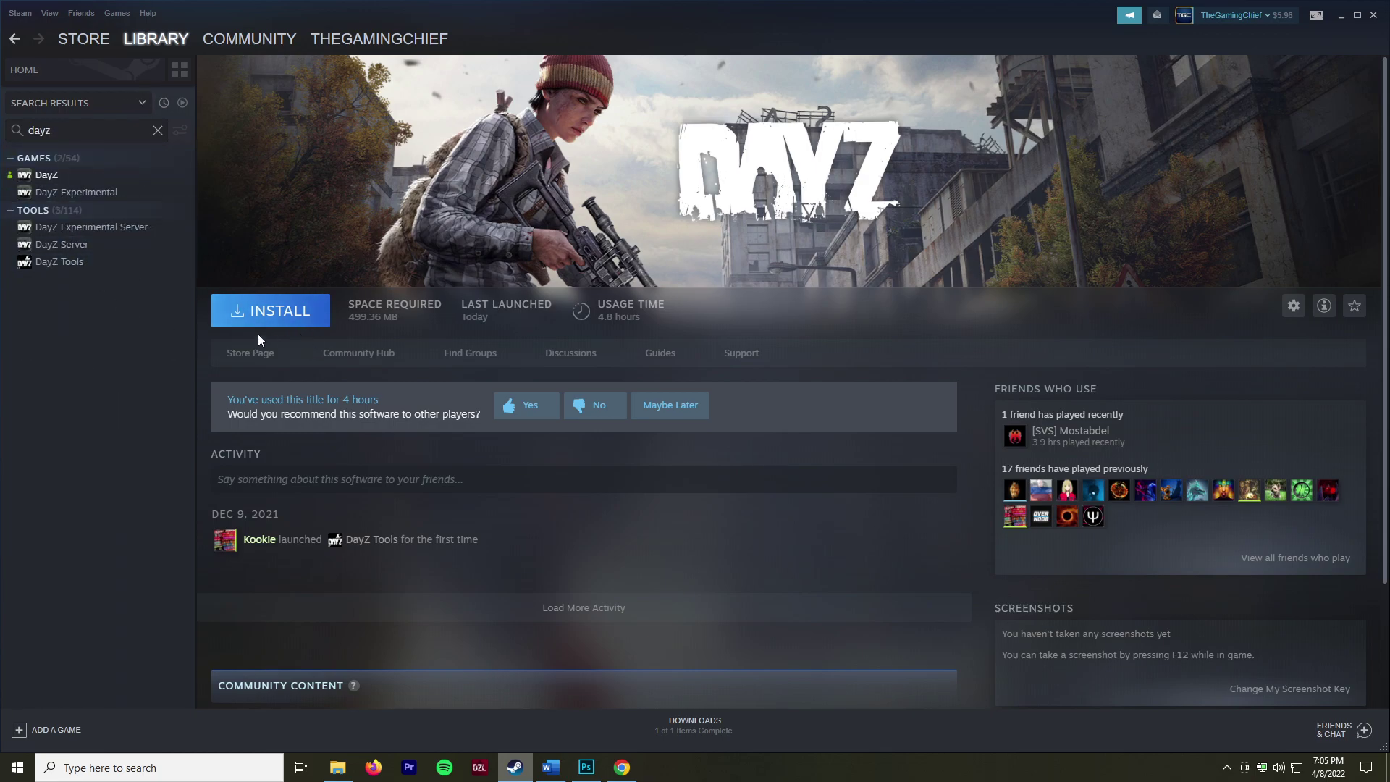
- Install DayZ Tools under D:\Programs\Steam with a start menu shortcut
click(282, 311)
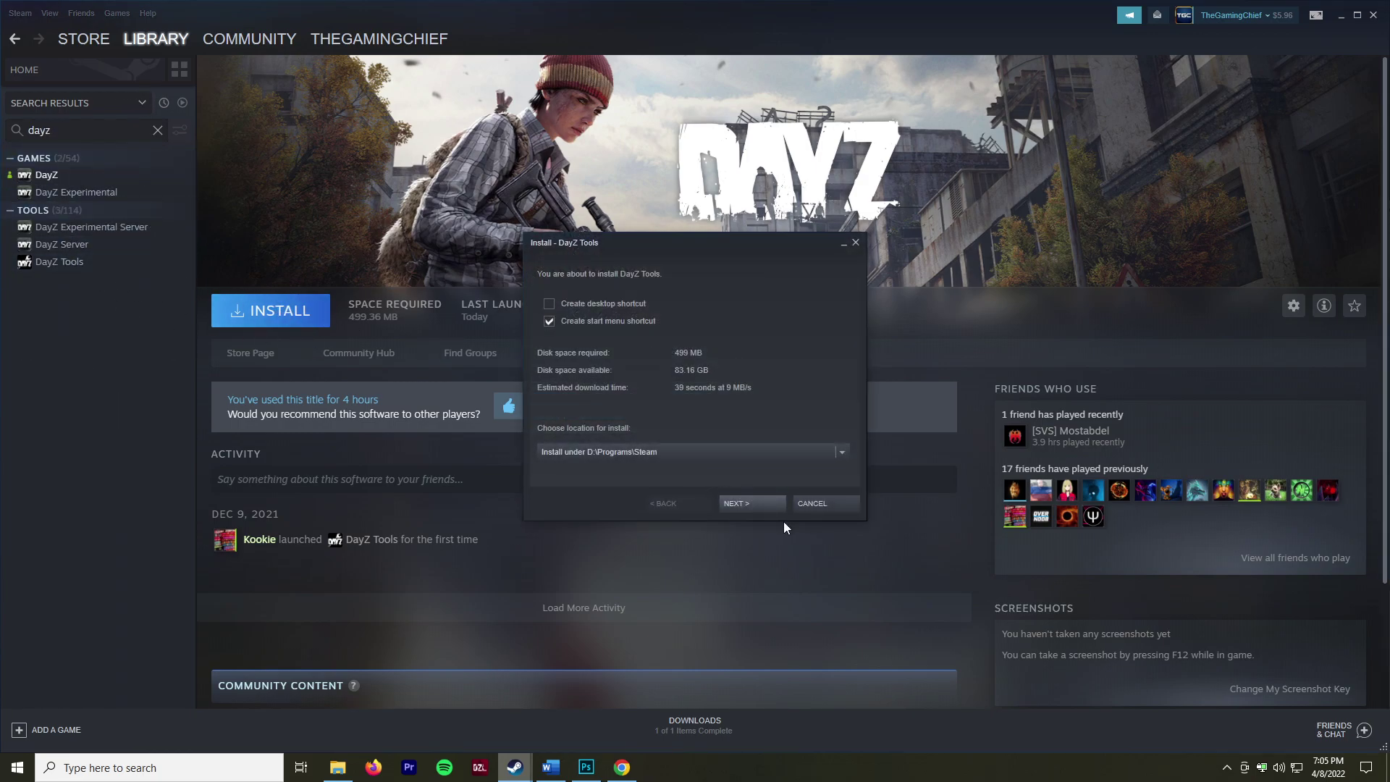
click(776, 504)
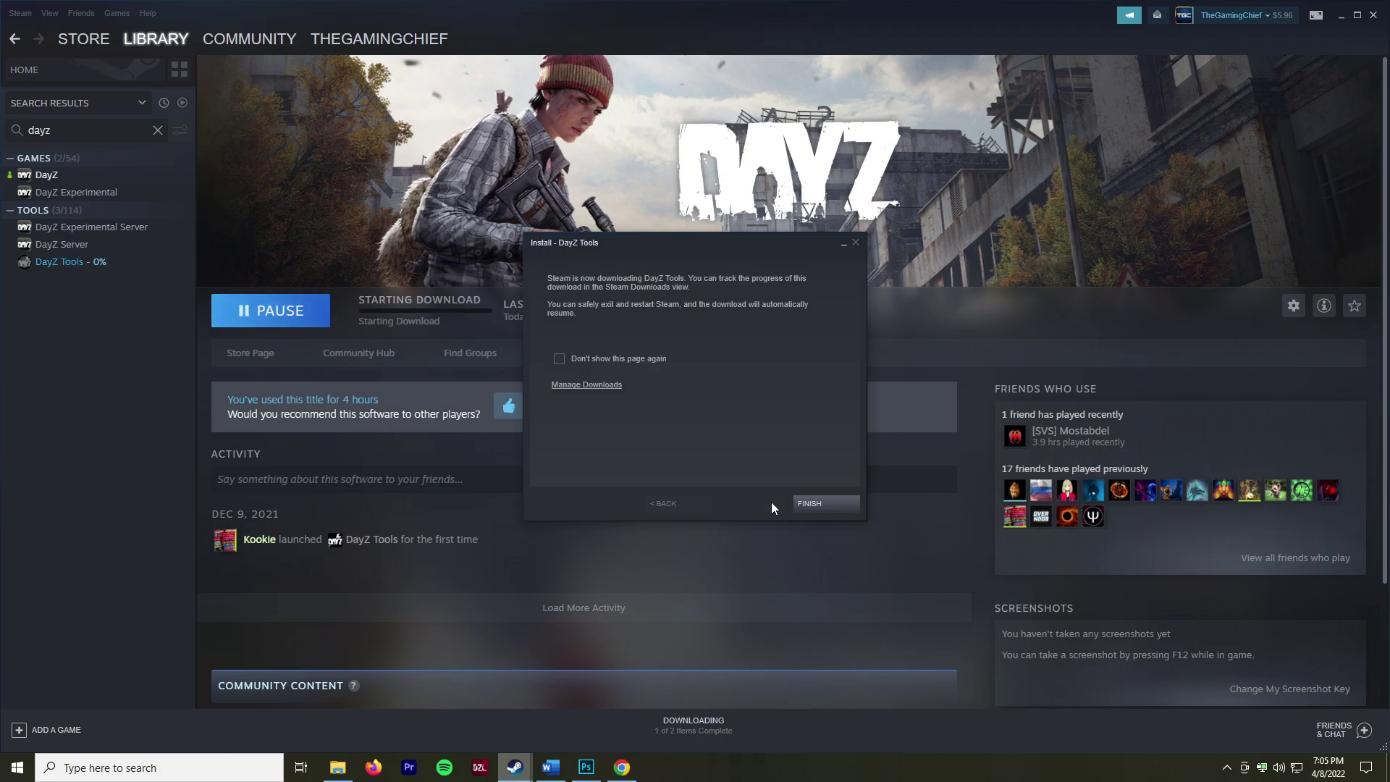
click(815, 501)
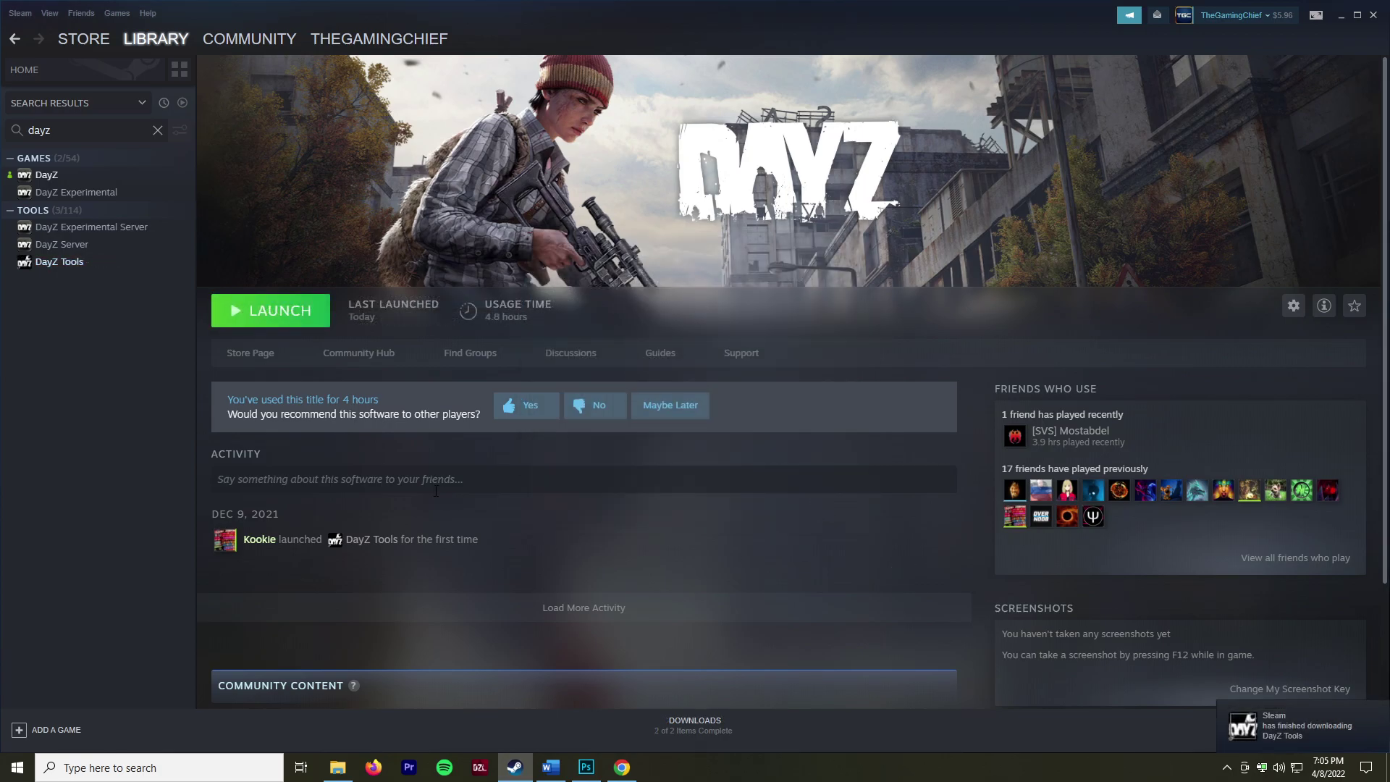
- Launch DayZ Tools with the Play DayZ Tools option and move its window to the middle of the screen
click(293, 319)
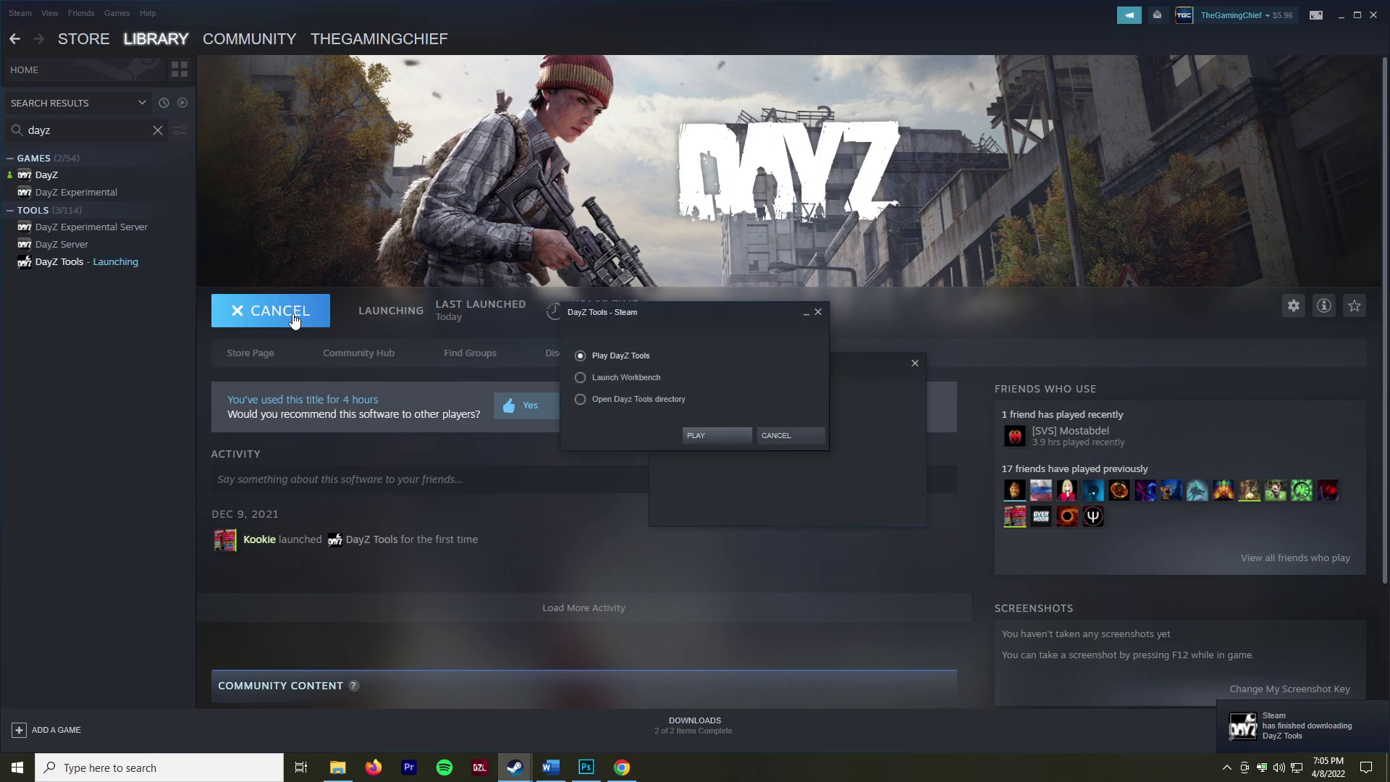
click(719, 432)
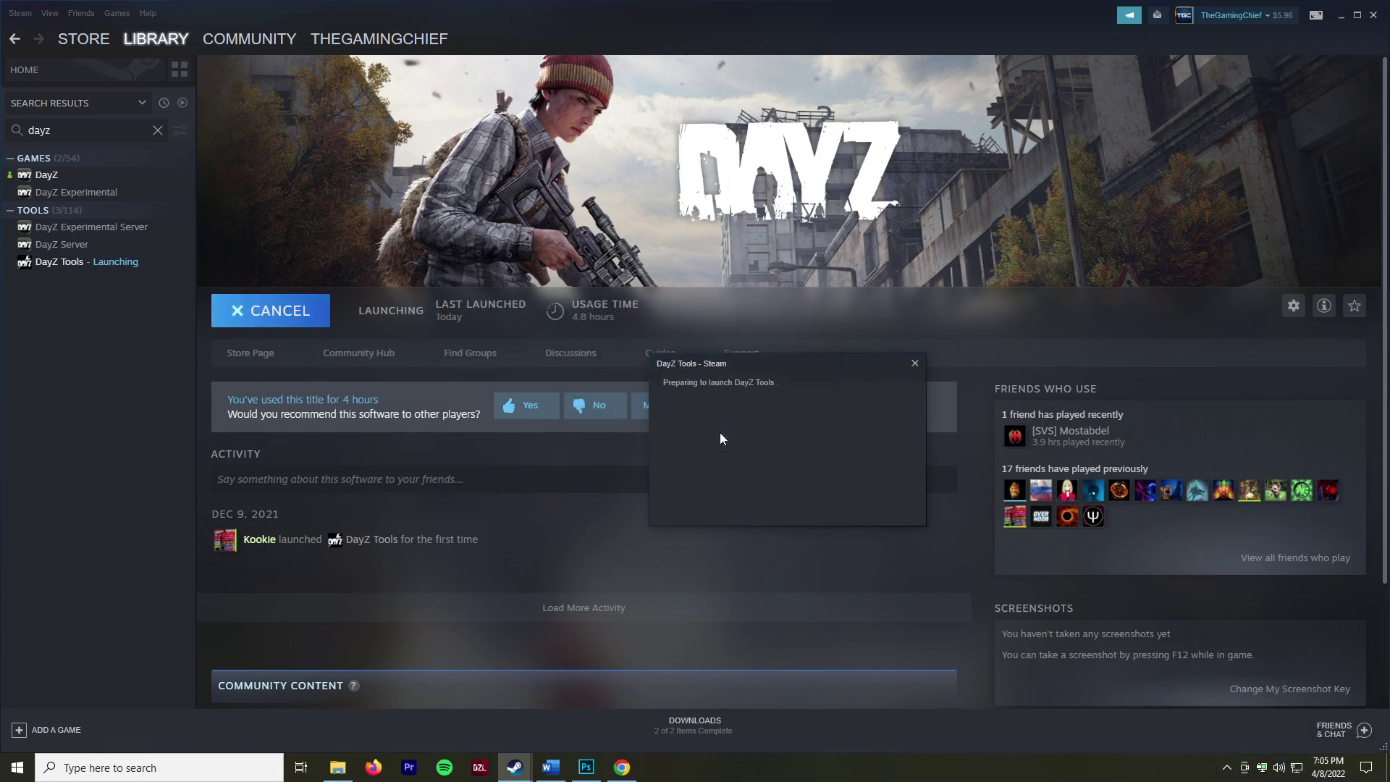
drag(300, 110, 659, 252)
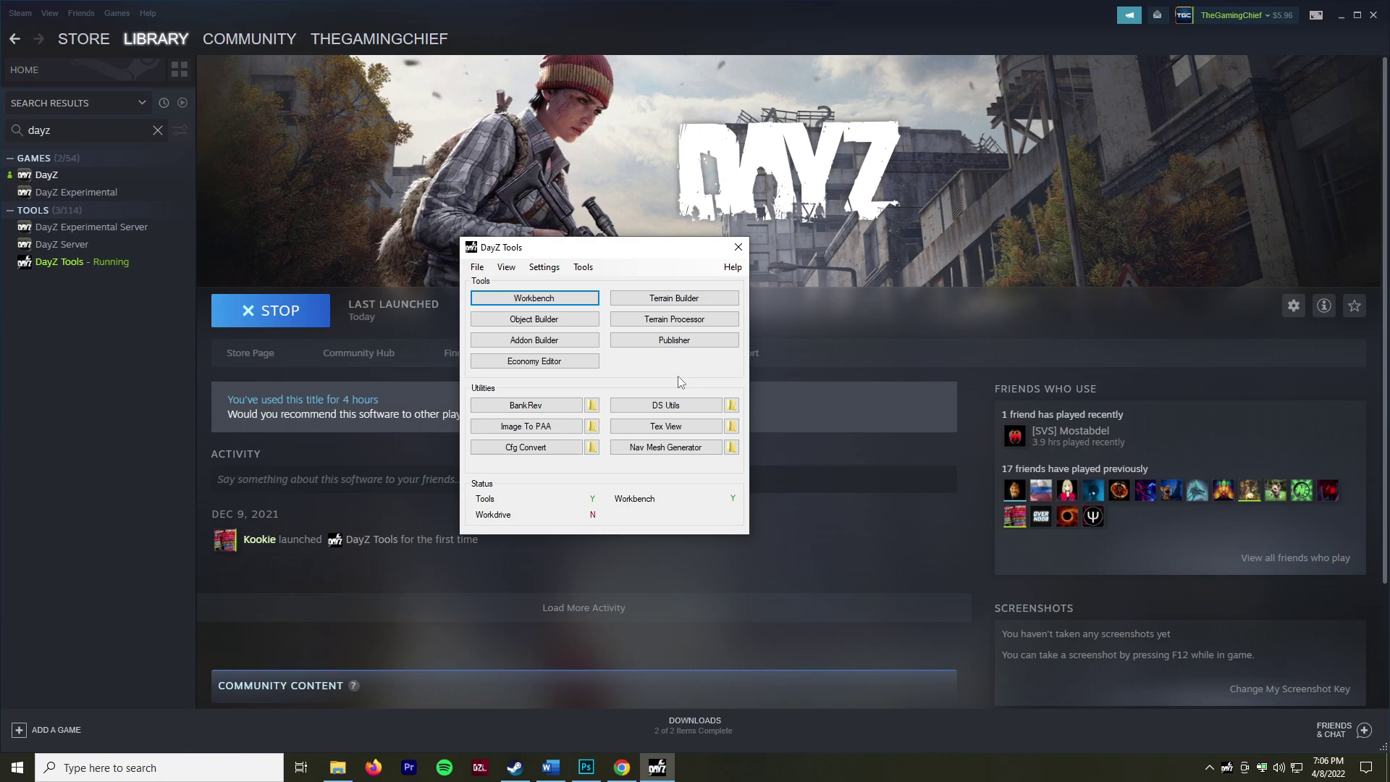
- Check in File Explorer which drives are available under This PC, then return to DayZ Tools
mouse_move(599, 518)
click(337, 767)
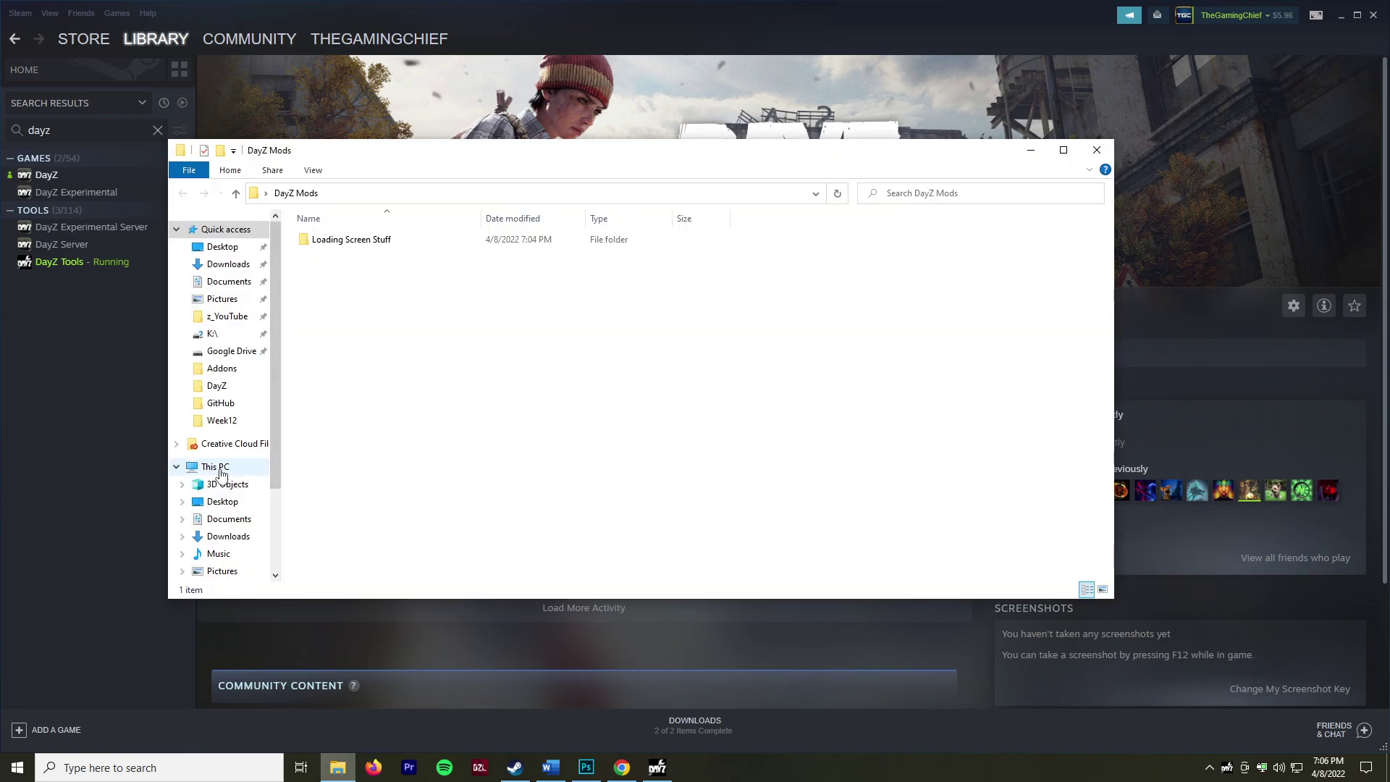
click(214, 466)
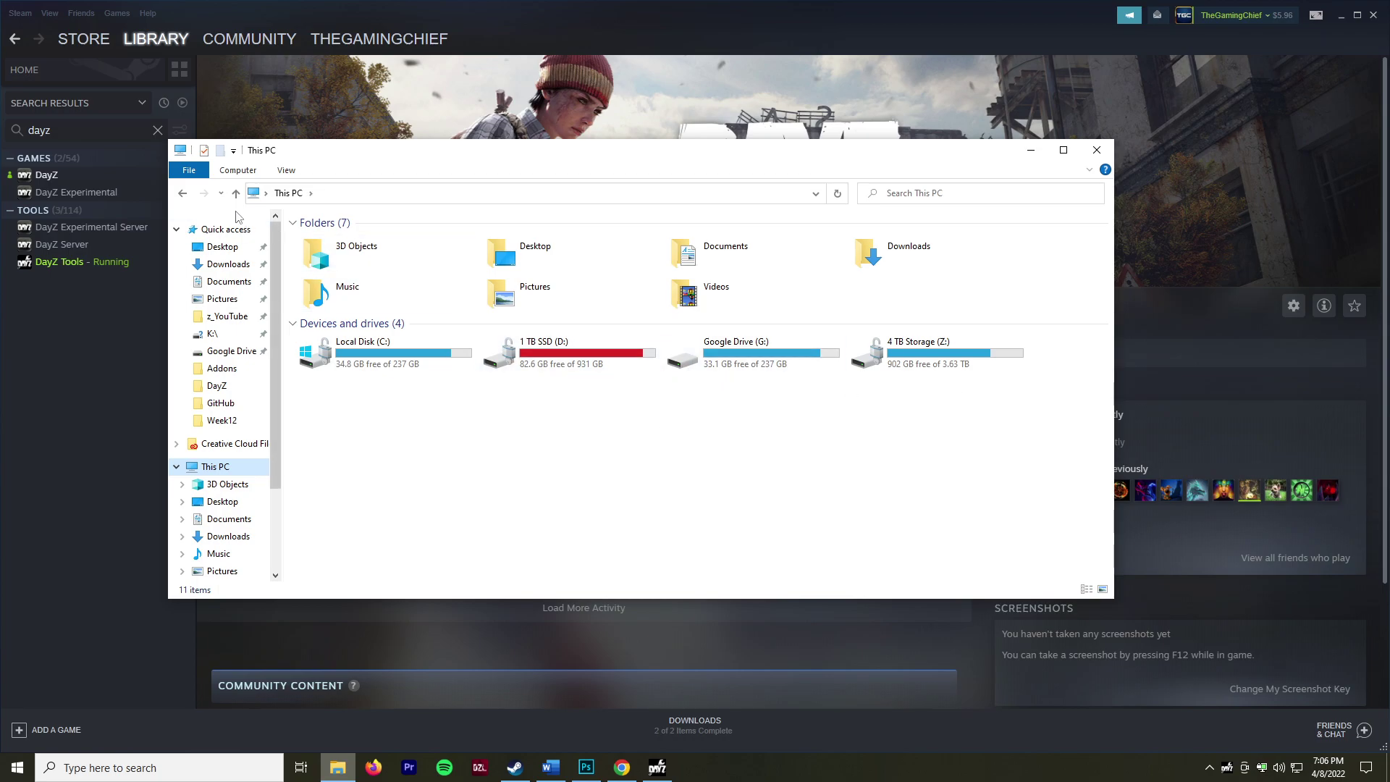
click(182, 194)
click(1030, 150)
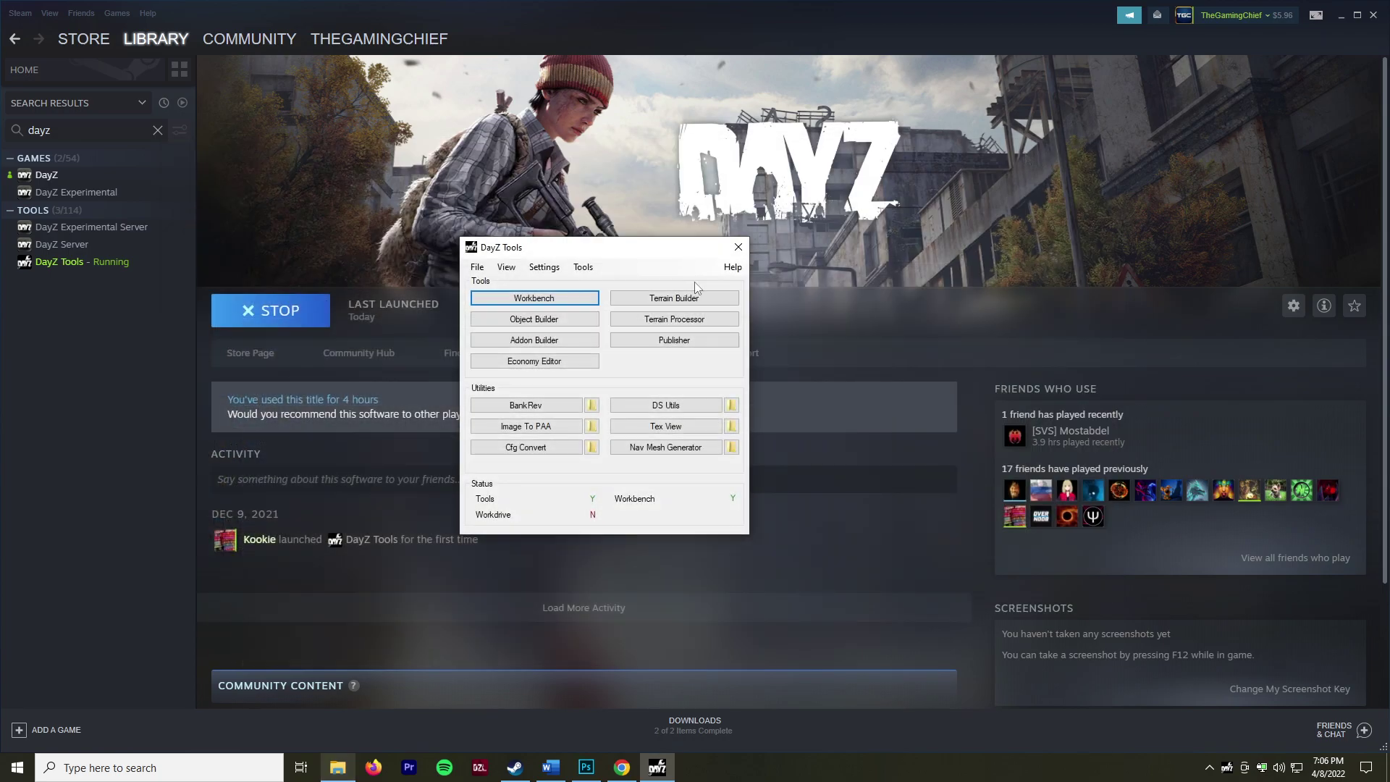
- Review the work drive settings and the drive-mounting commands of DayZ Tools without changing anything
click(550, 267)
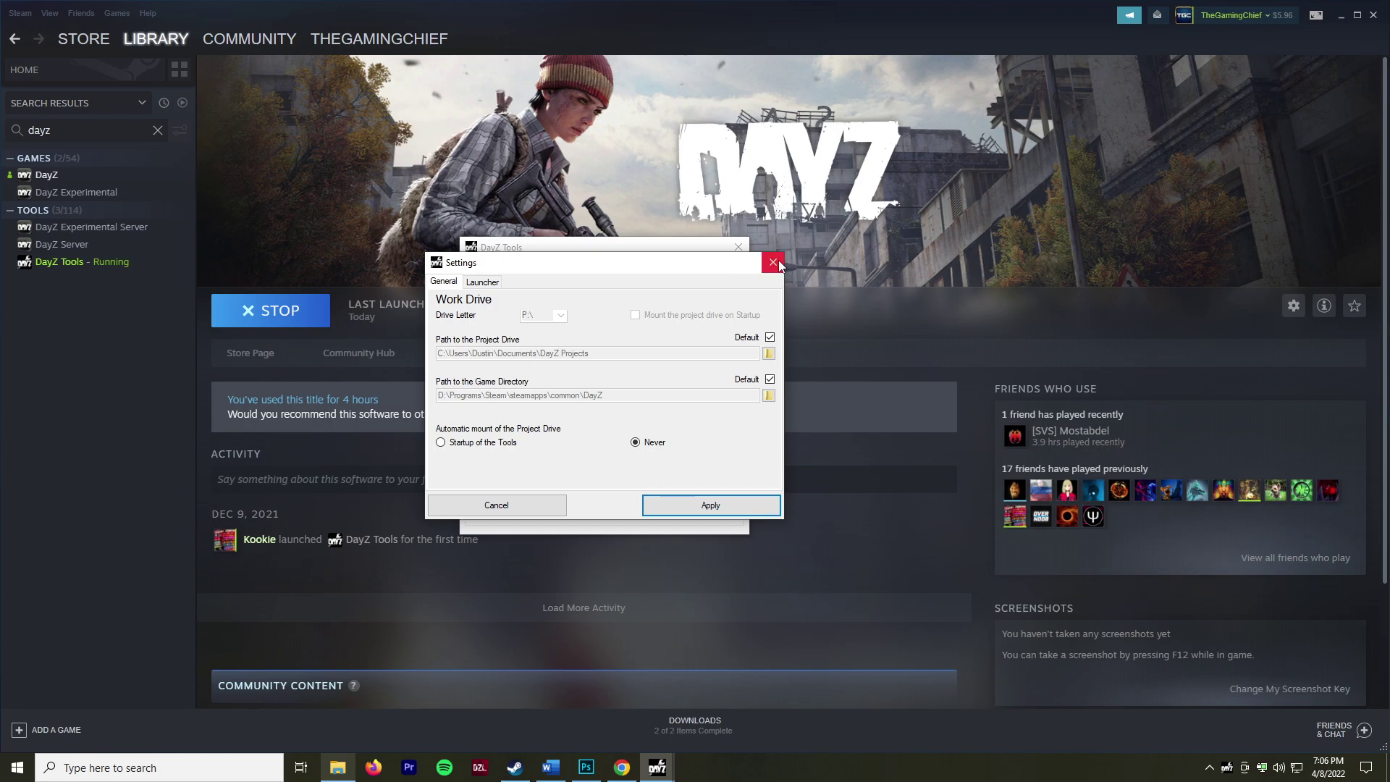
click(769, 265)
click(584, 267)
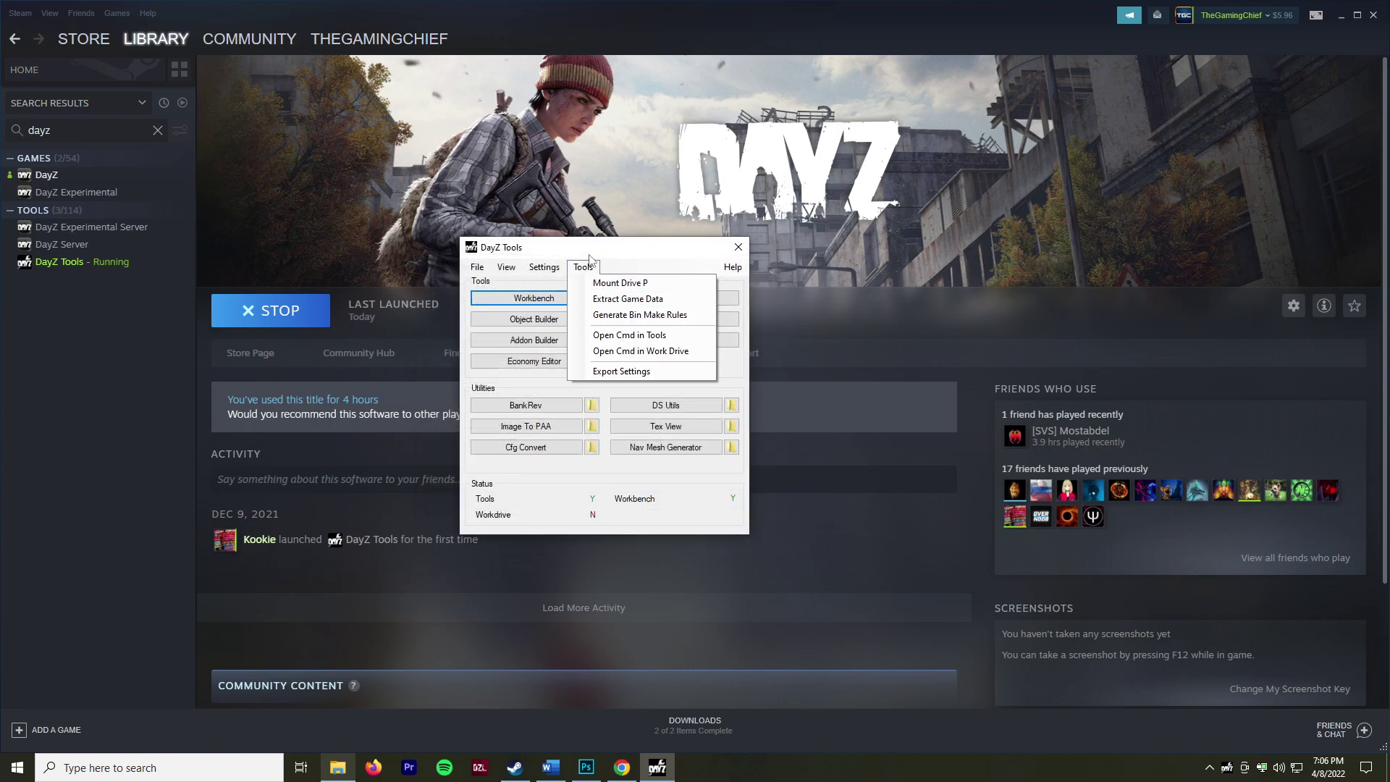
click(592, 272)
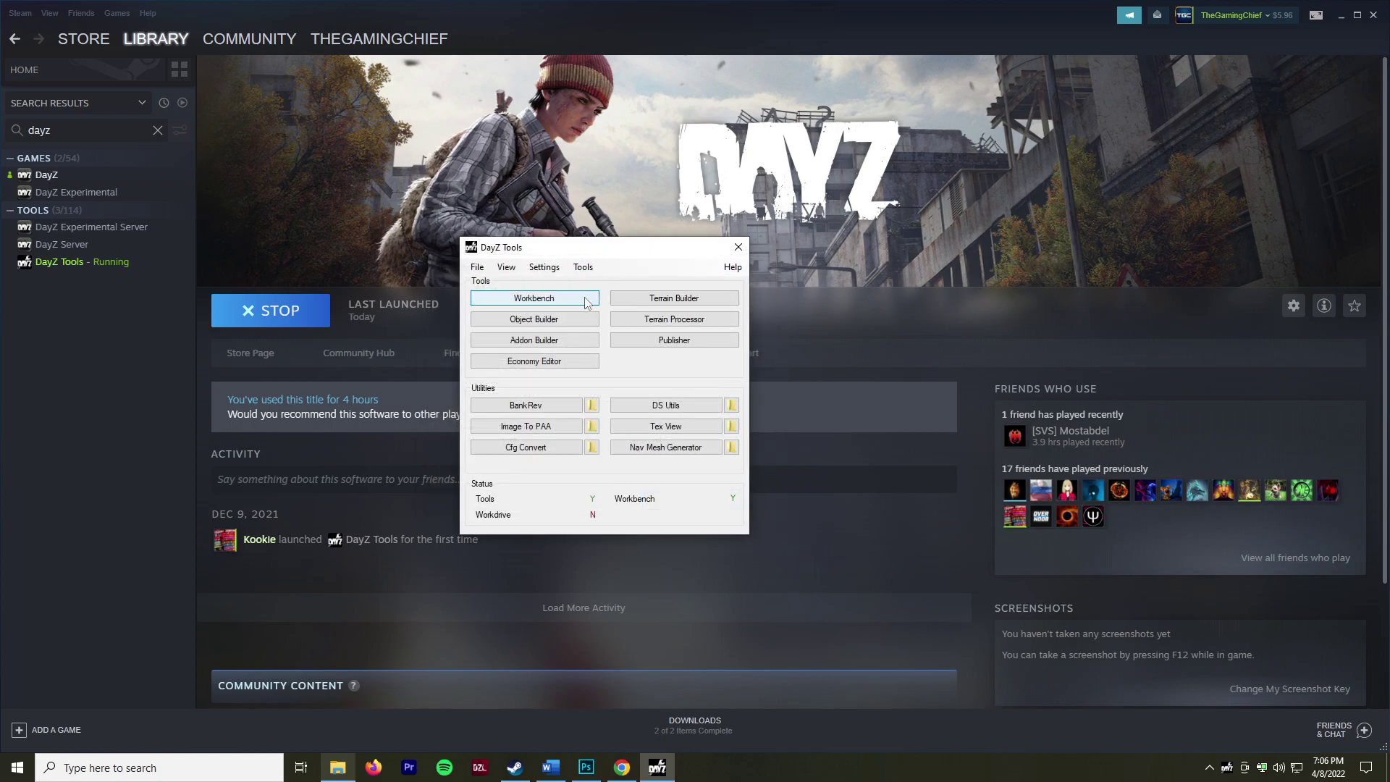
- Launch Workbench and set its source data directory to the DayZ Mods folder on the desktop, accepting the required restart
click(585, 299)
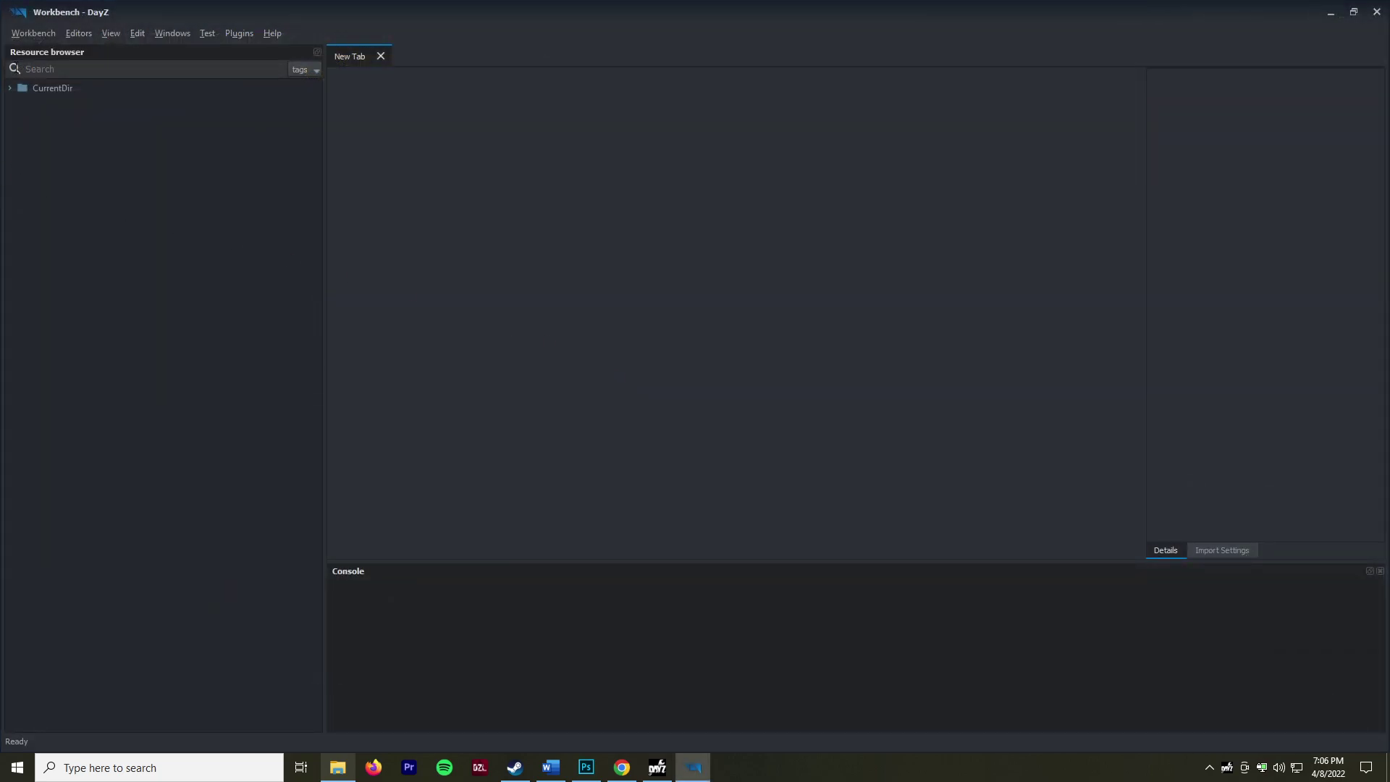
click(38, 30)
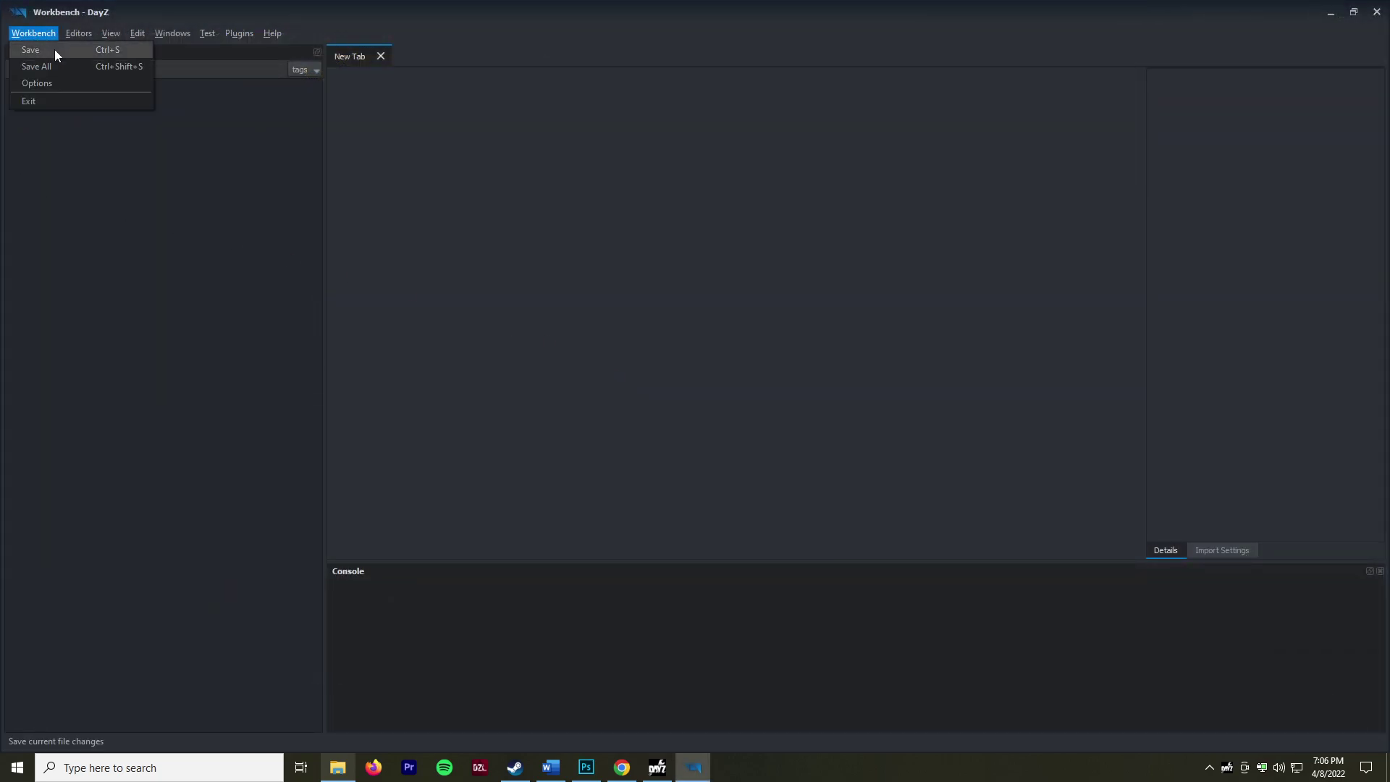
click(62, 80)
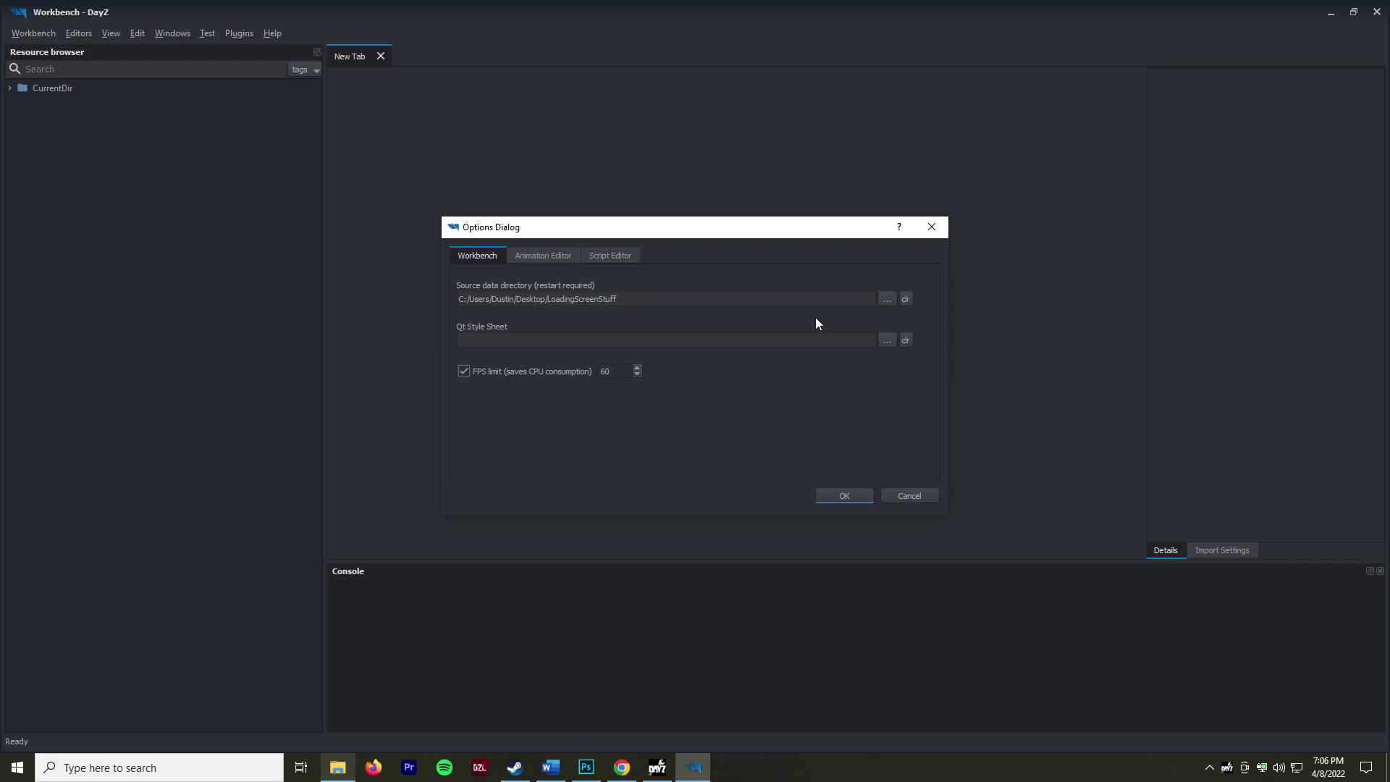
click(885, 298)
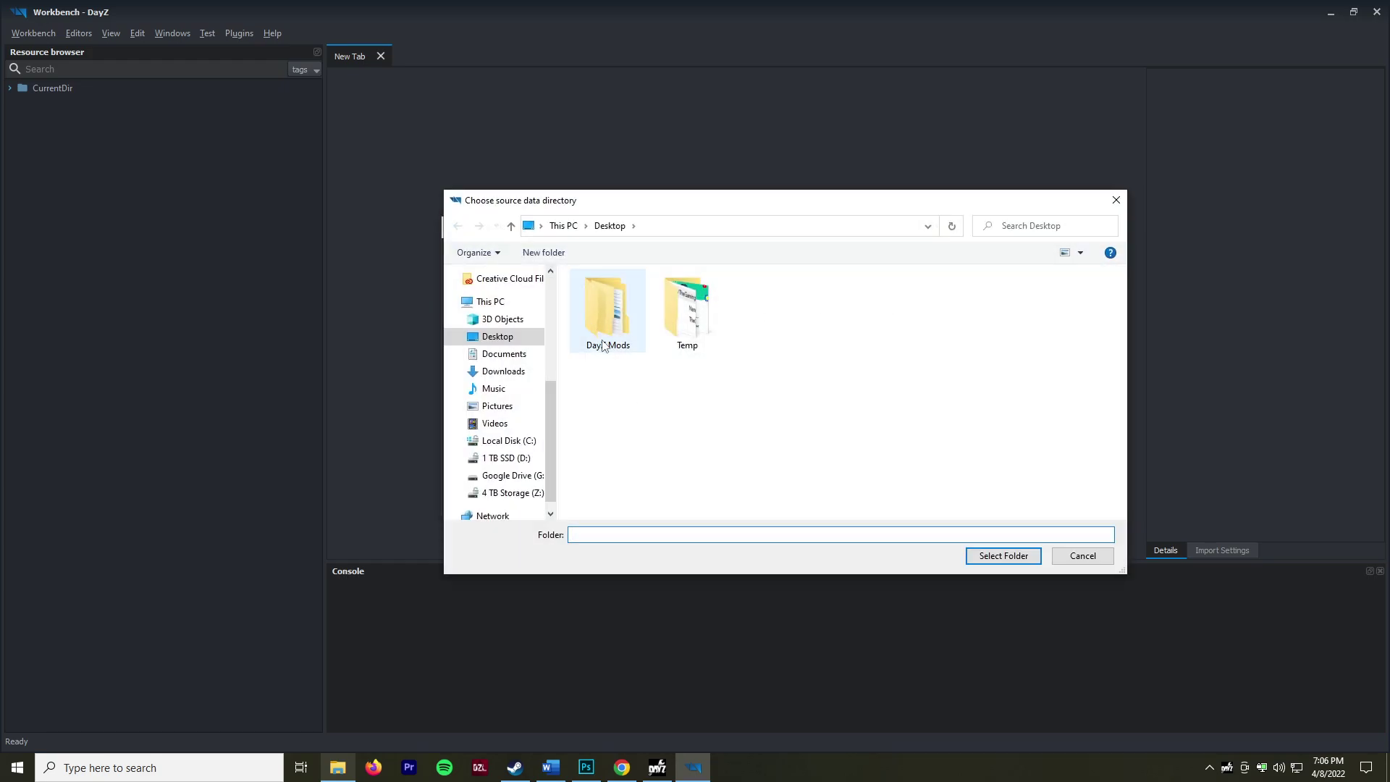
click(602, 305)
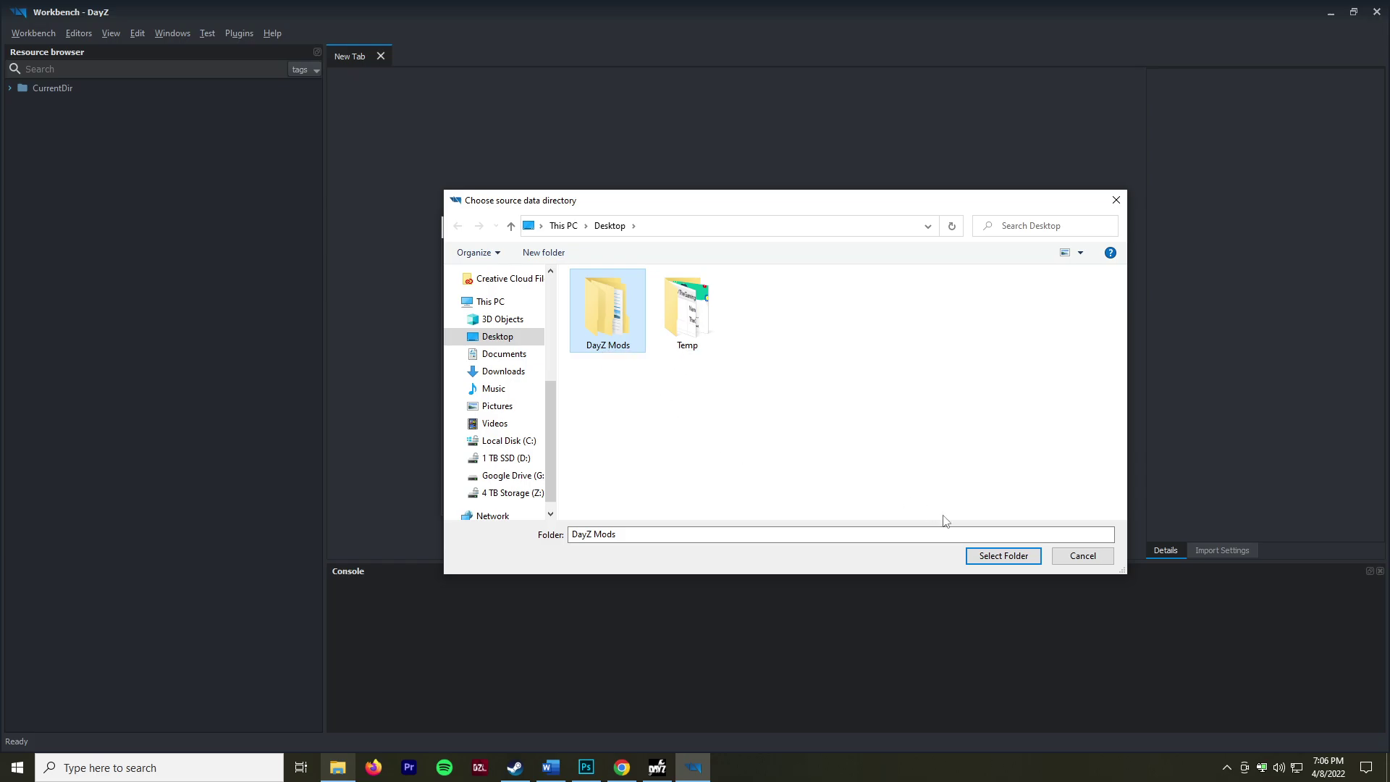
click(1023, 563)
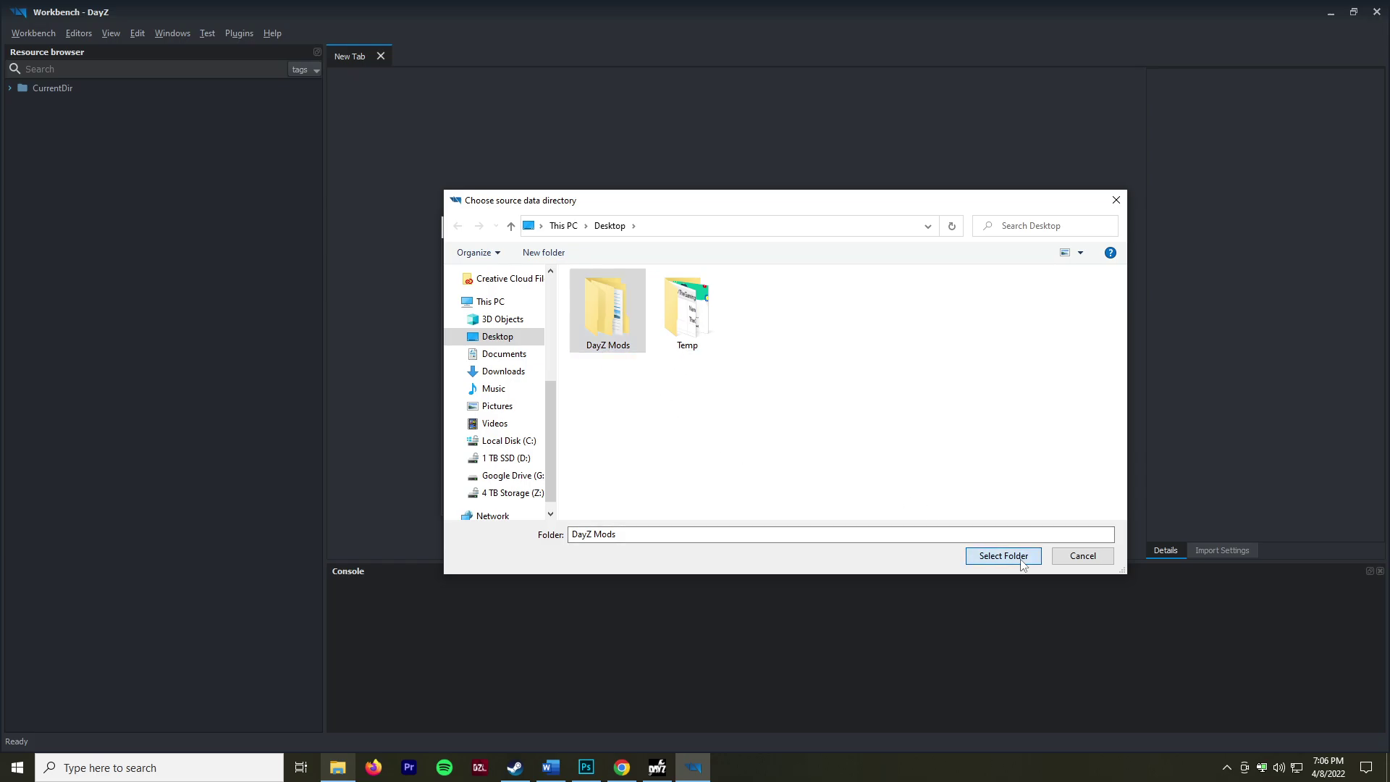
click(844, 496)
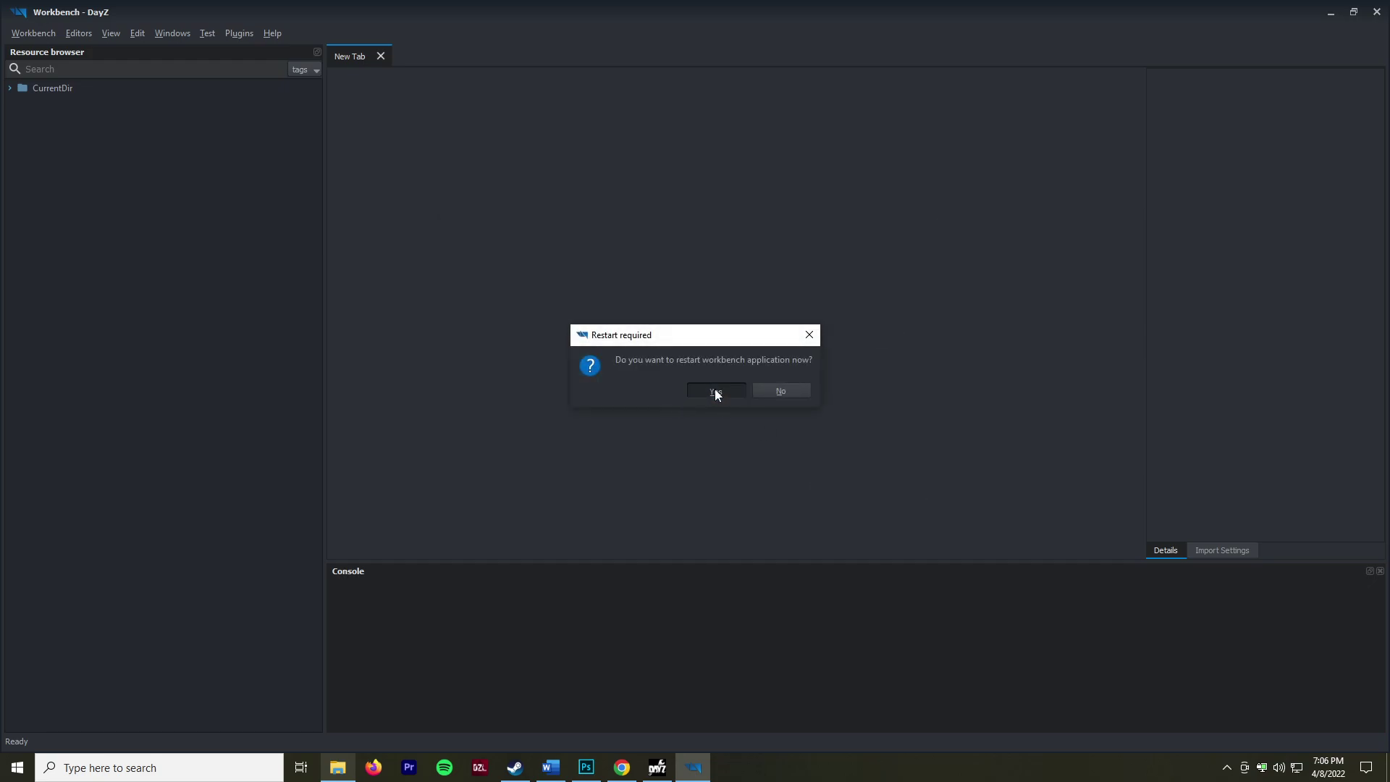
click(715, 391)
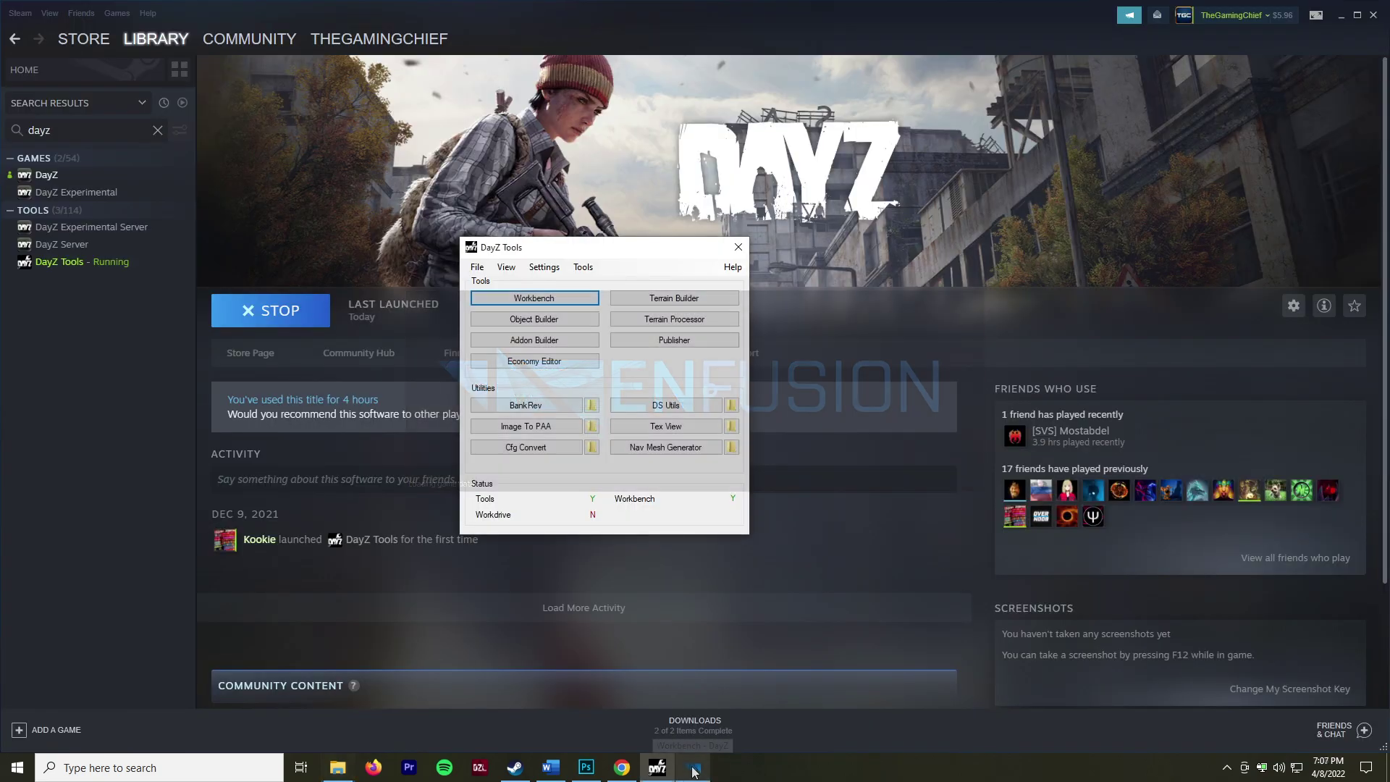
- Minimize Steam, switch to Photoshop and create a new blank document 2560 pixels wide and 1440 pixels high
click(1340, 15)
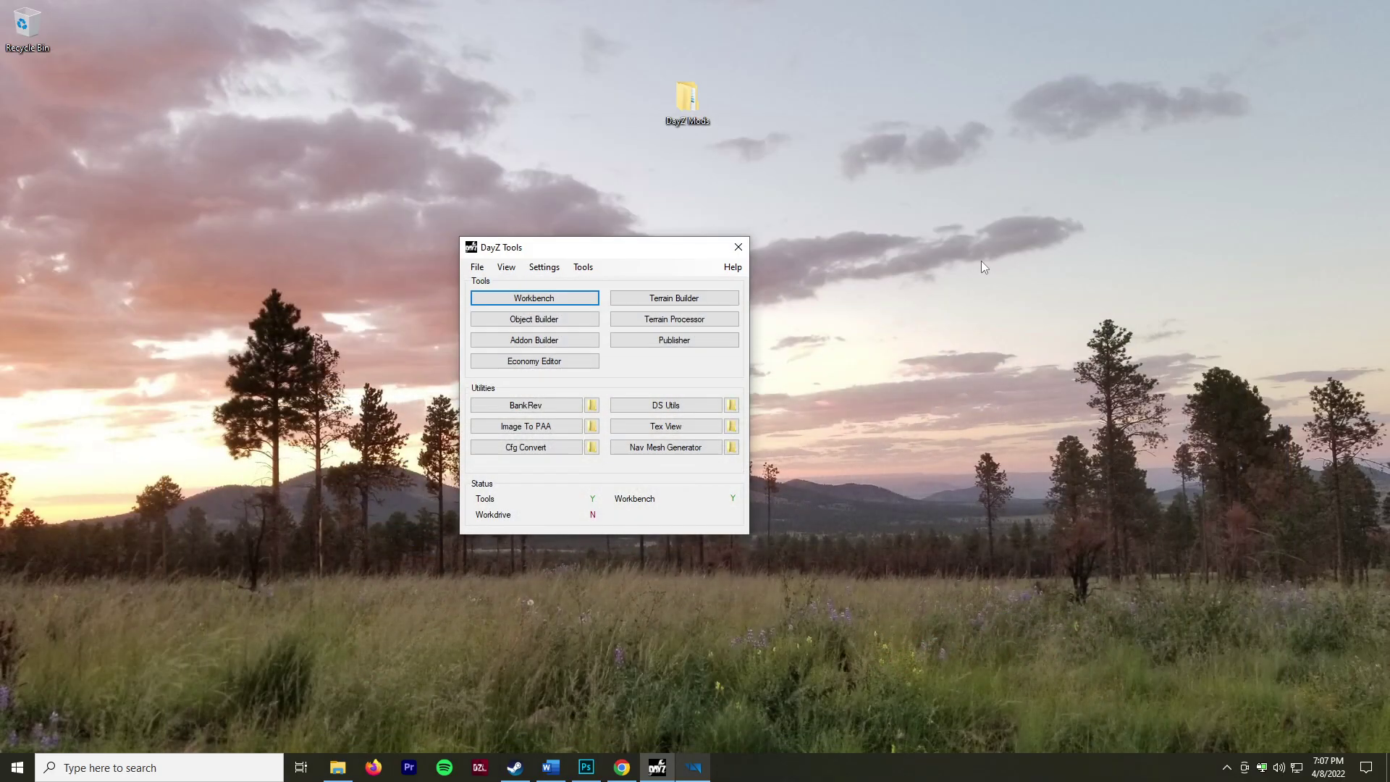
click(589, 771)
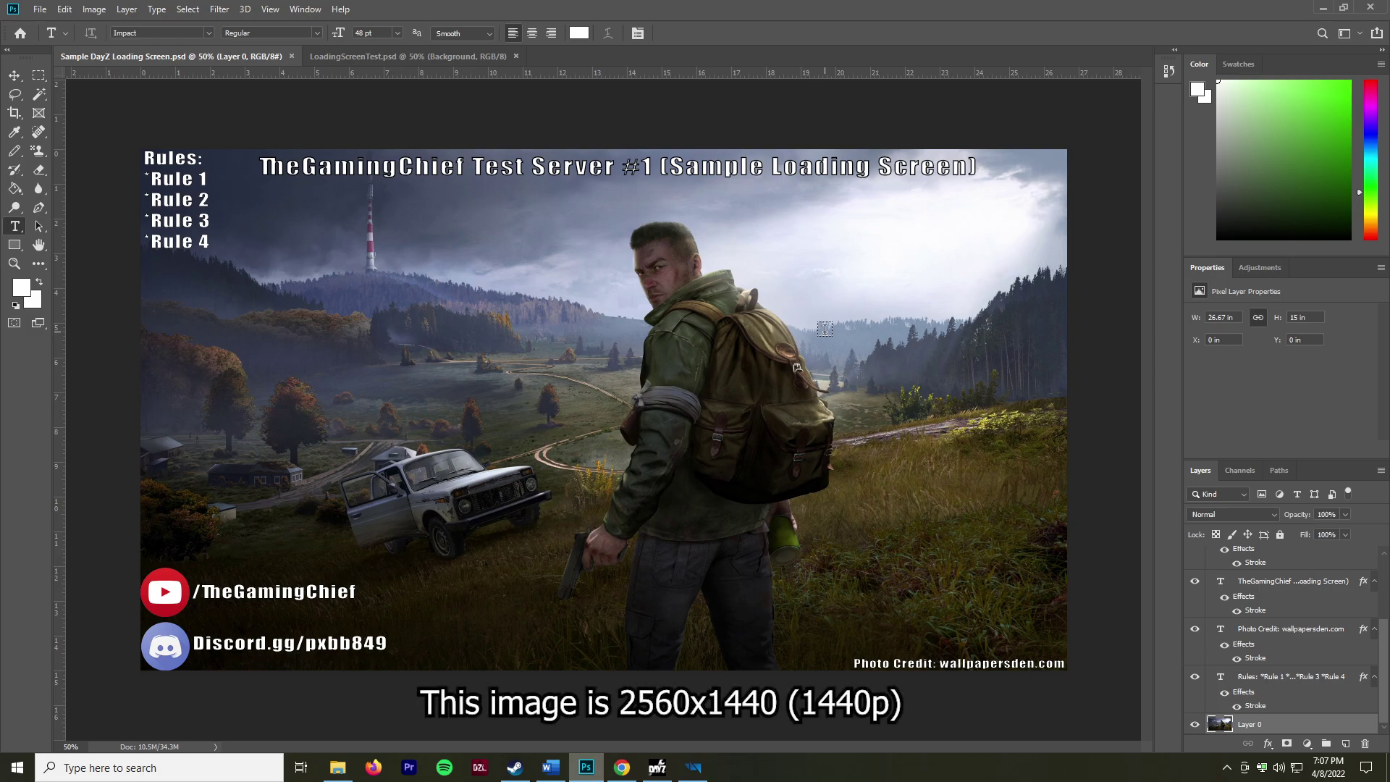
click(40, 9)
click(49, 27)
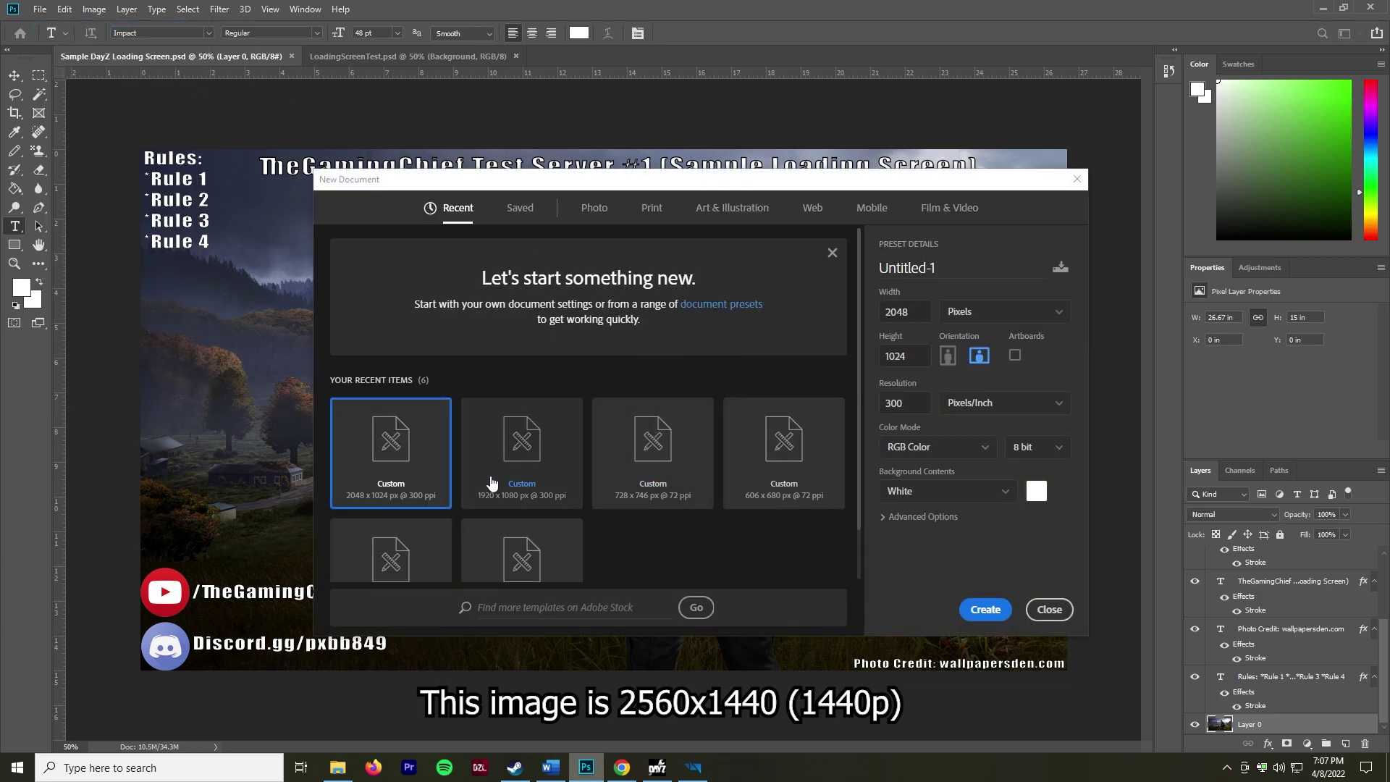
double_click(903, 311)
key(BackSpace)
text(2)
double_click(912, 356)
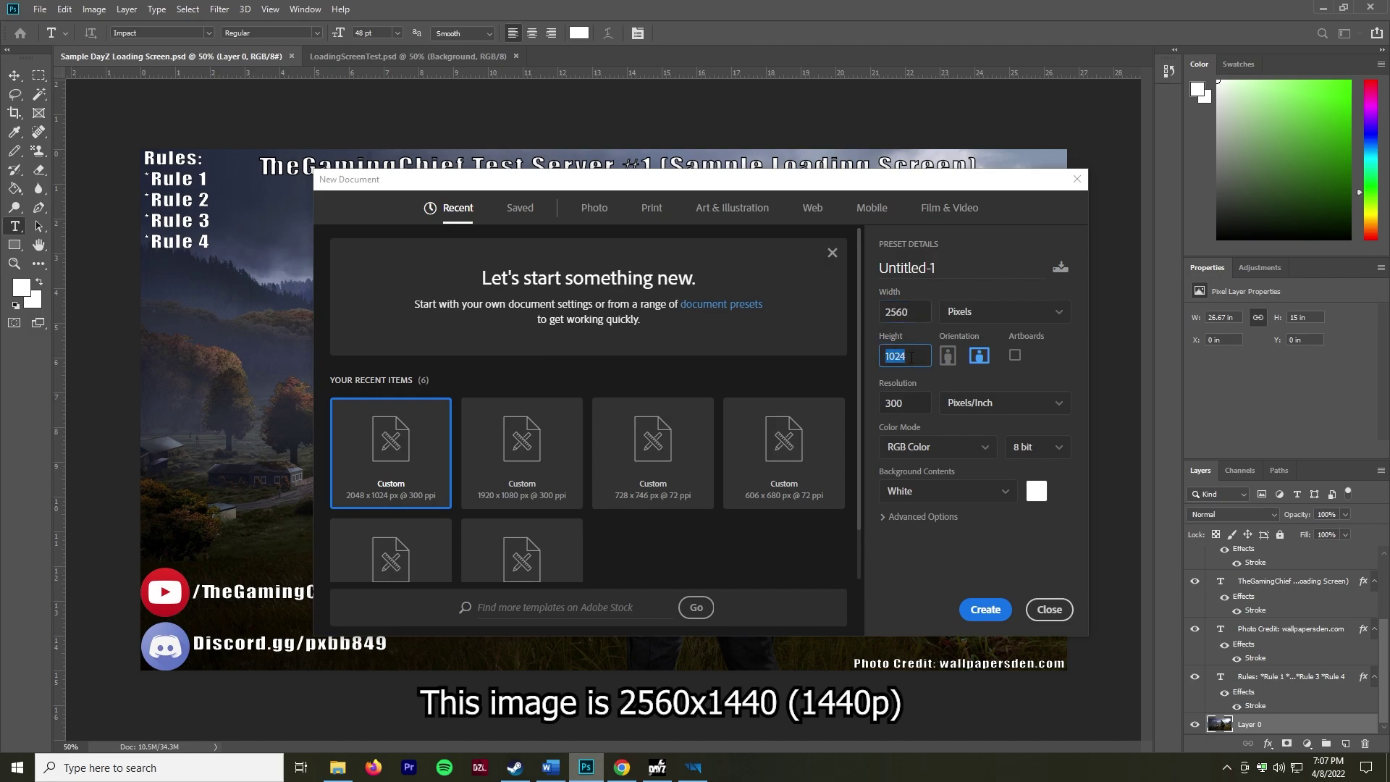
text(1)
click(985, 611)
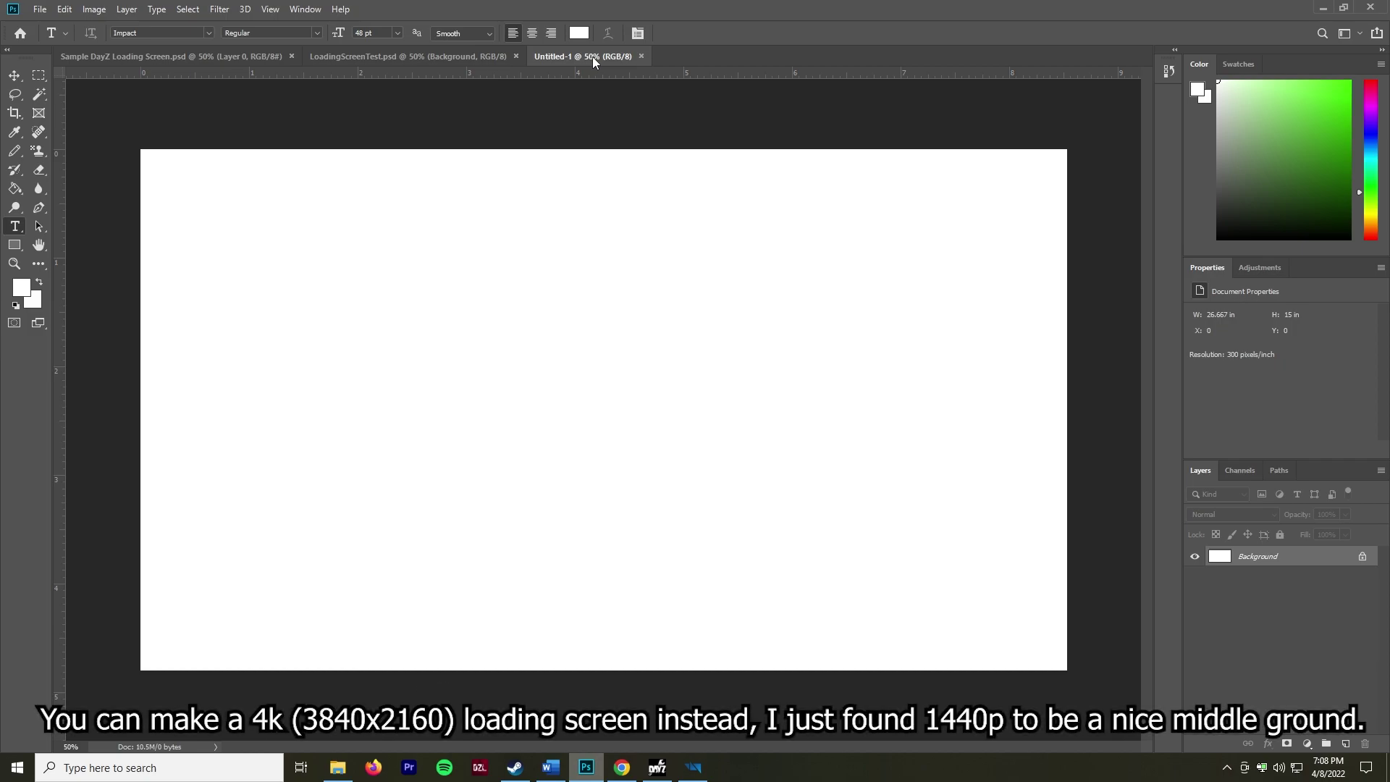
- Quick-export the Sample DayZ Loading Screen document as loadingscreen.png into DayZ Mods > Loading Screen Stuff on the desktop
click(244, 57)
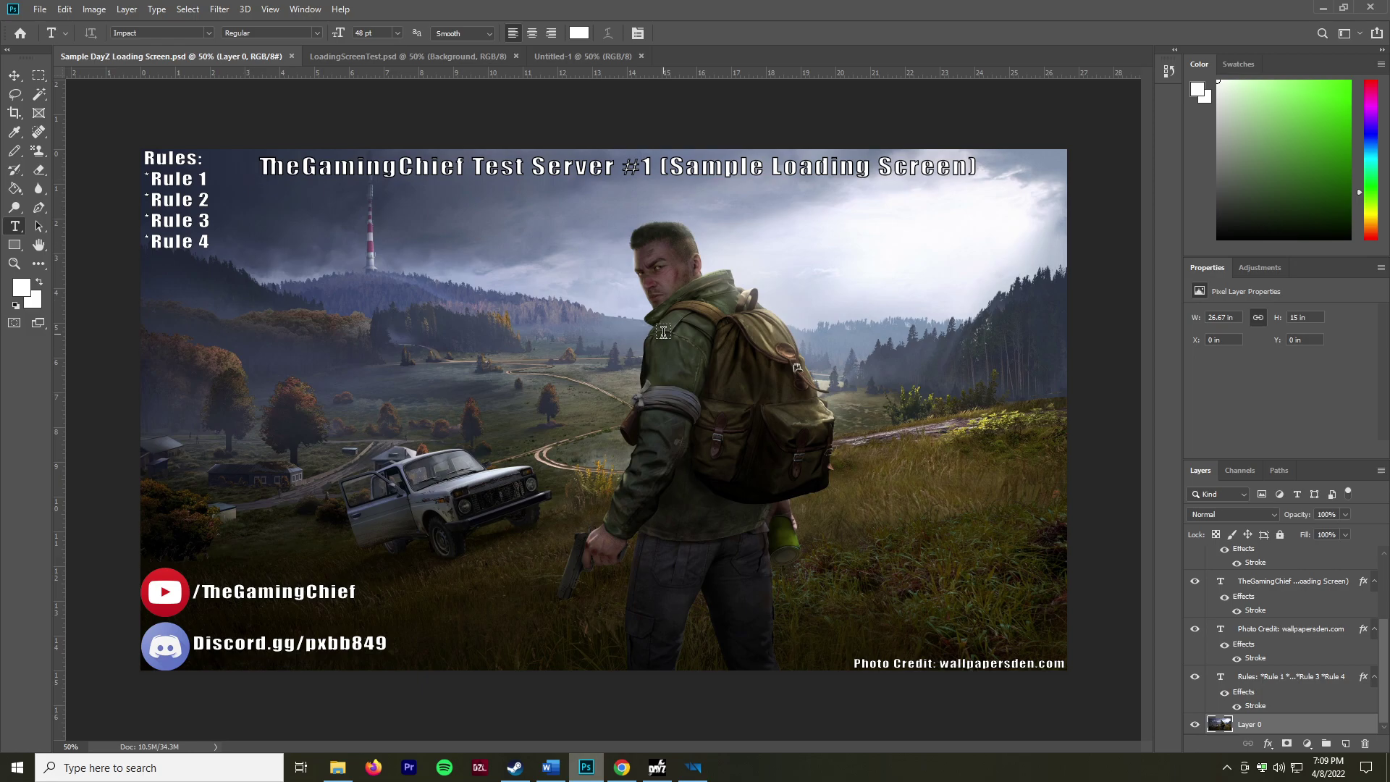
click(39, 9)
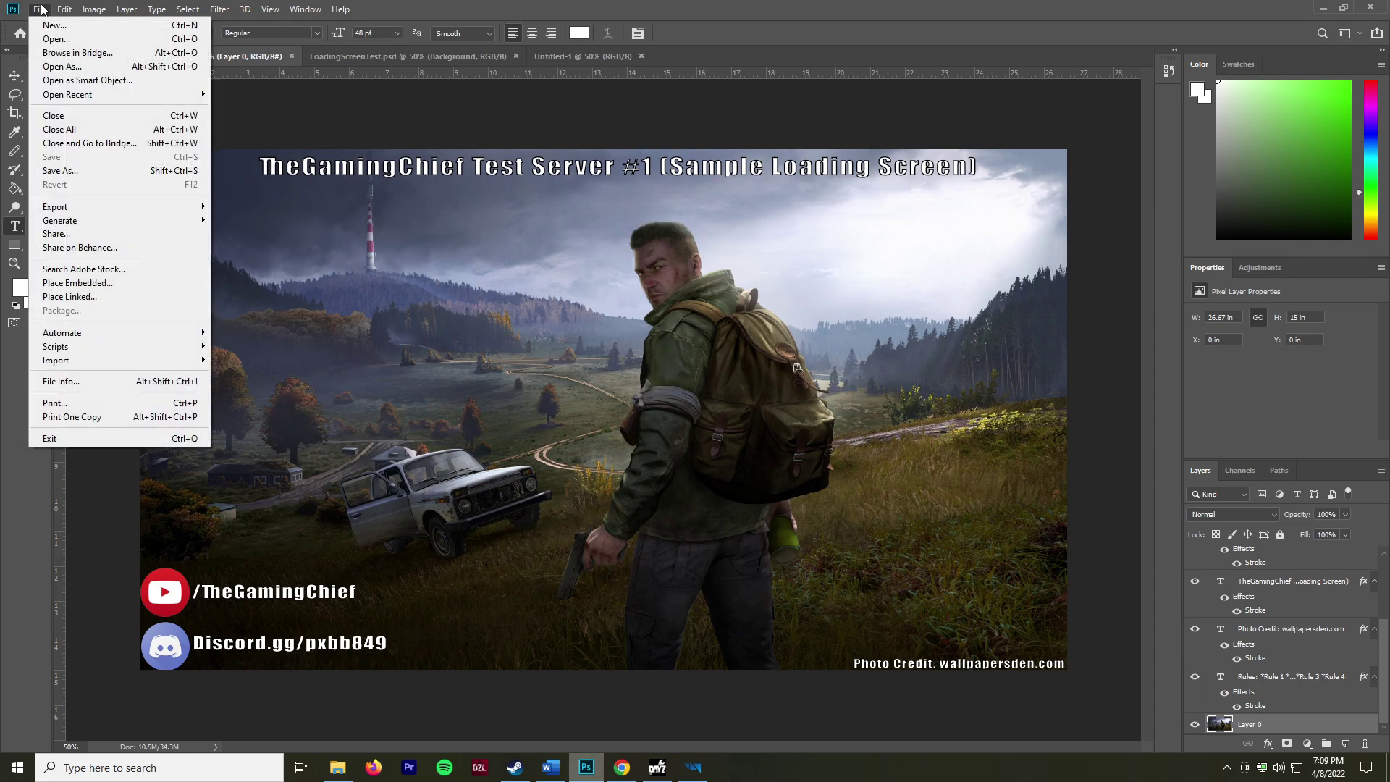
mouse_move(88, 208)
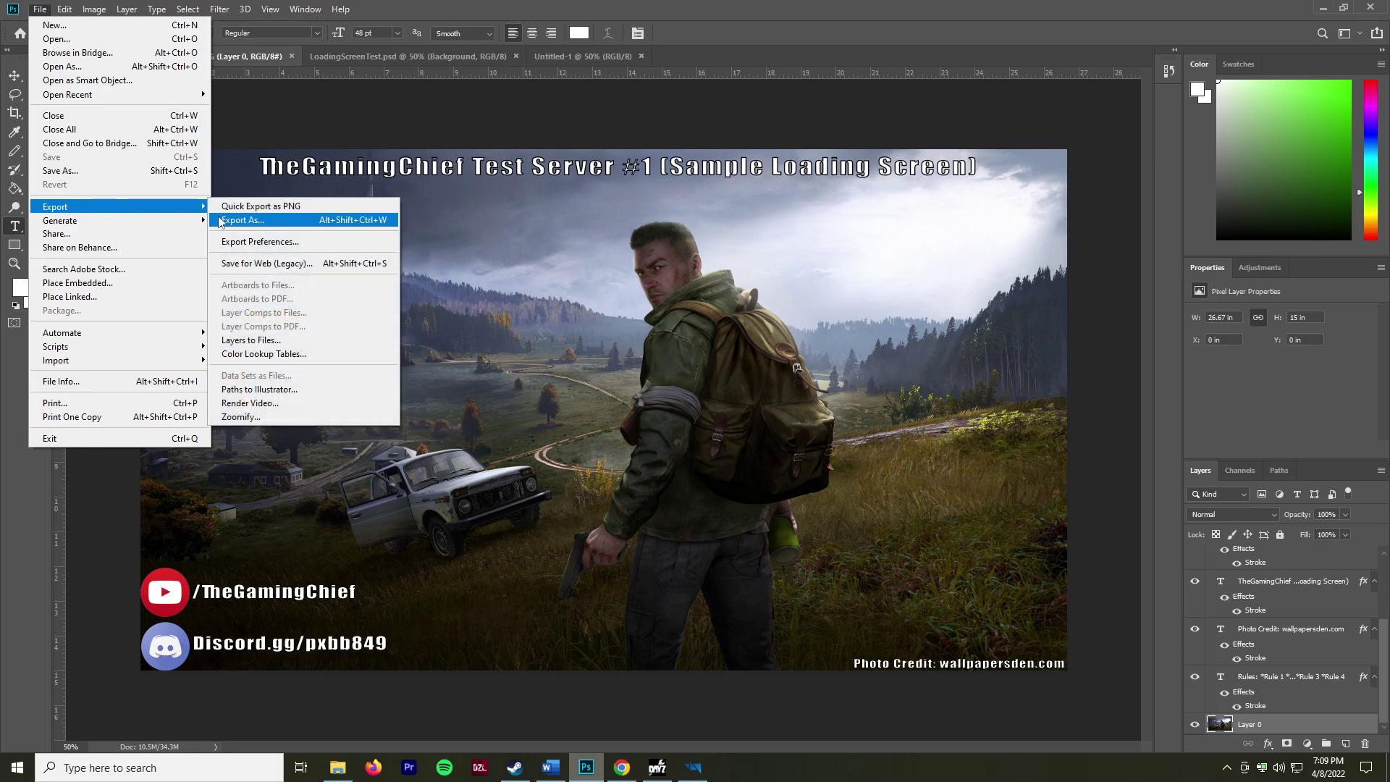
click(238, 206)
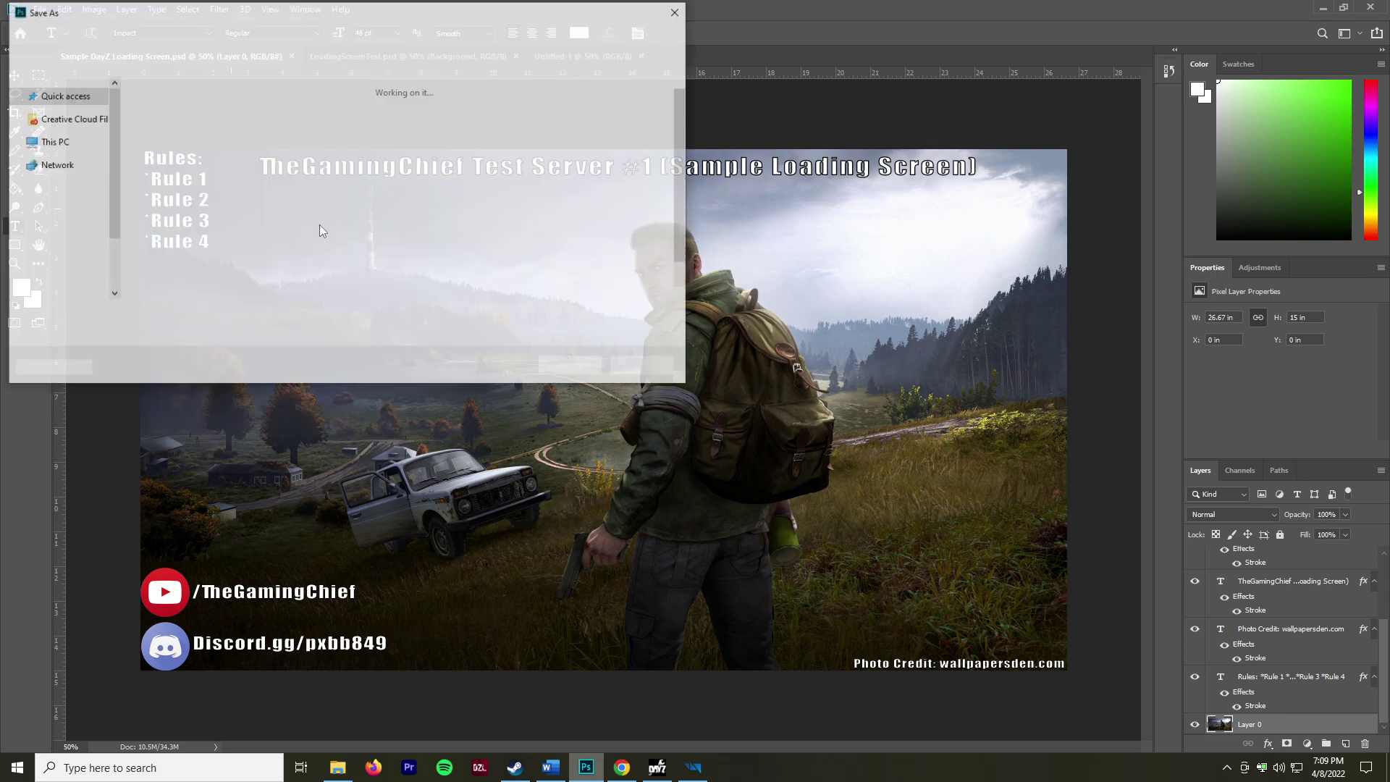
click(59, 113)
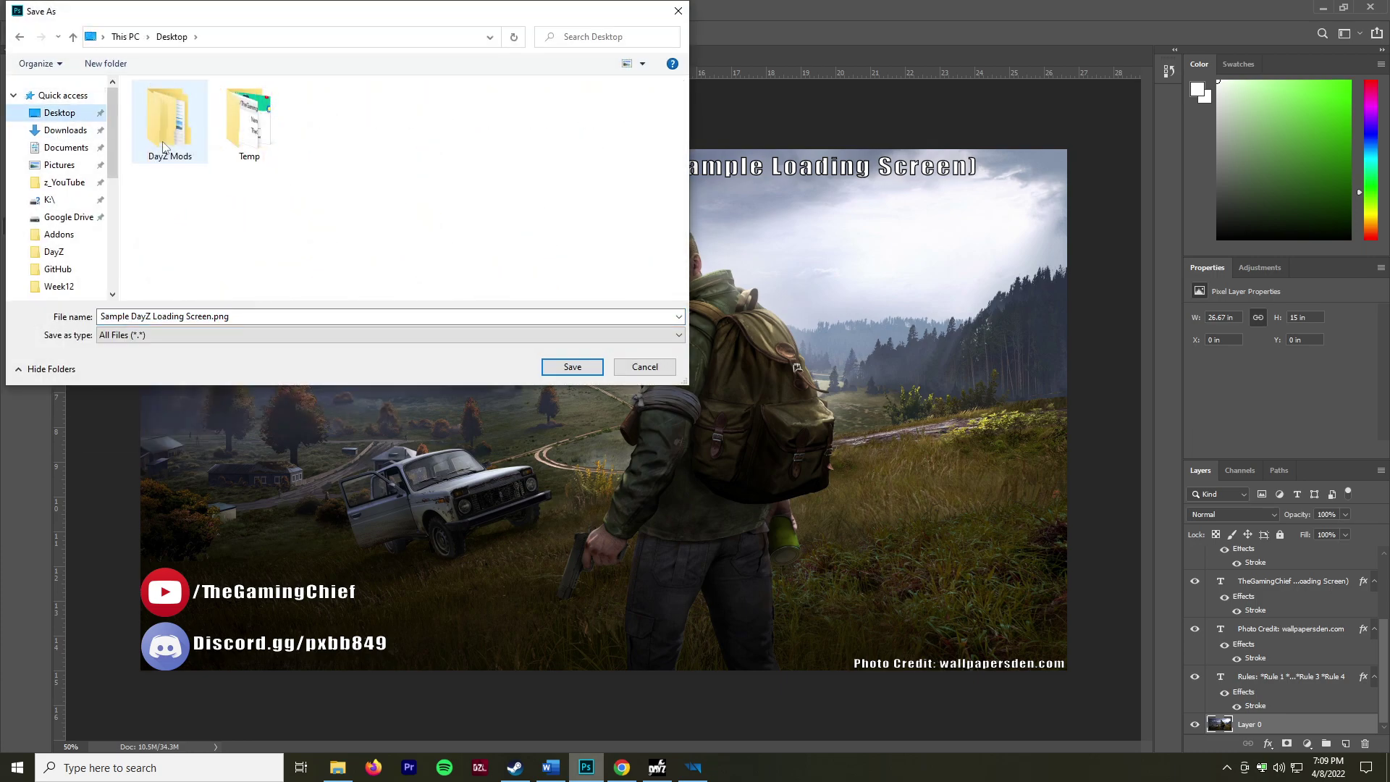
click(164, 147)
double_click(164, 147)
double_click(190, 110)
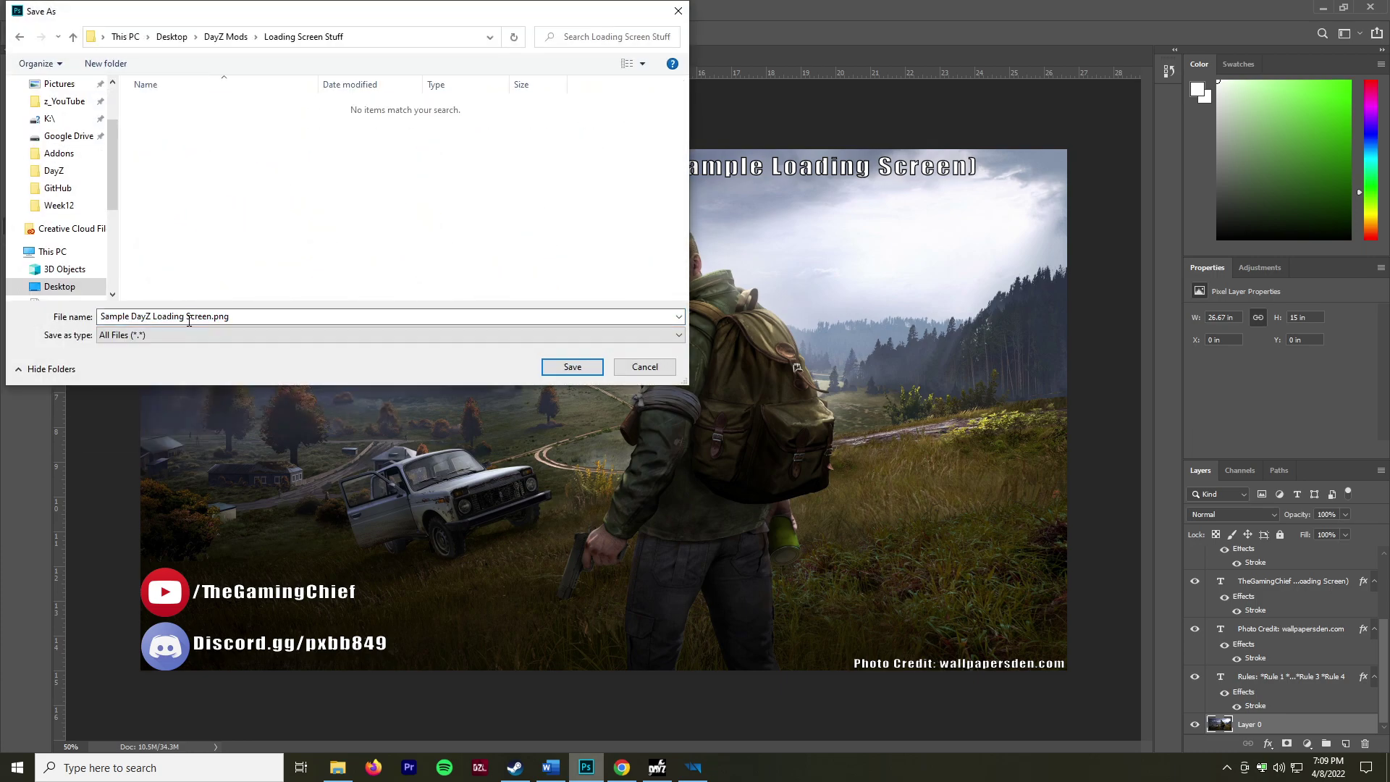
click(188, 315)
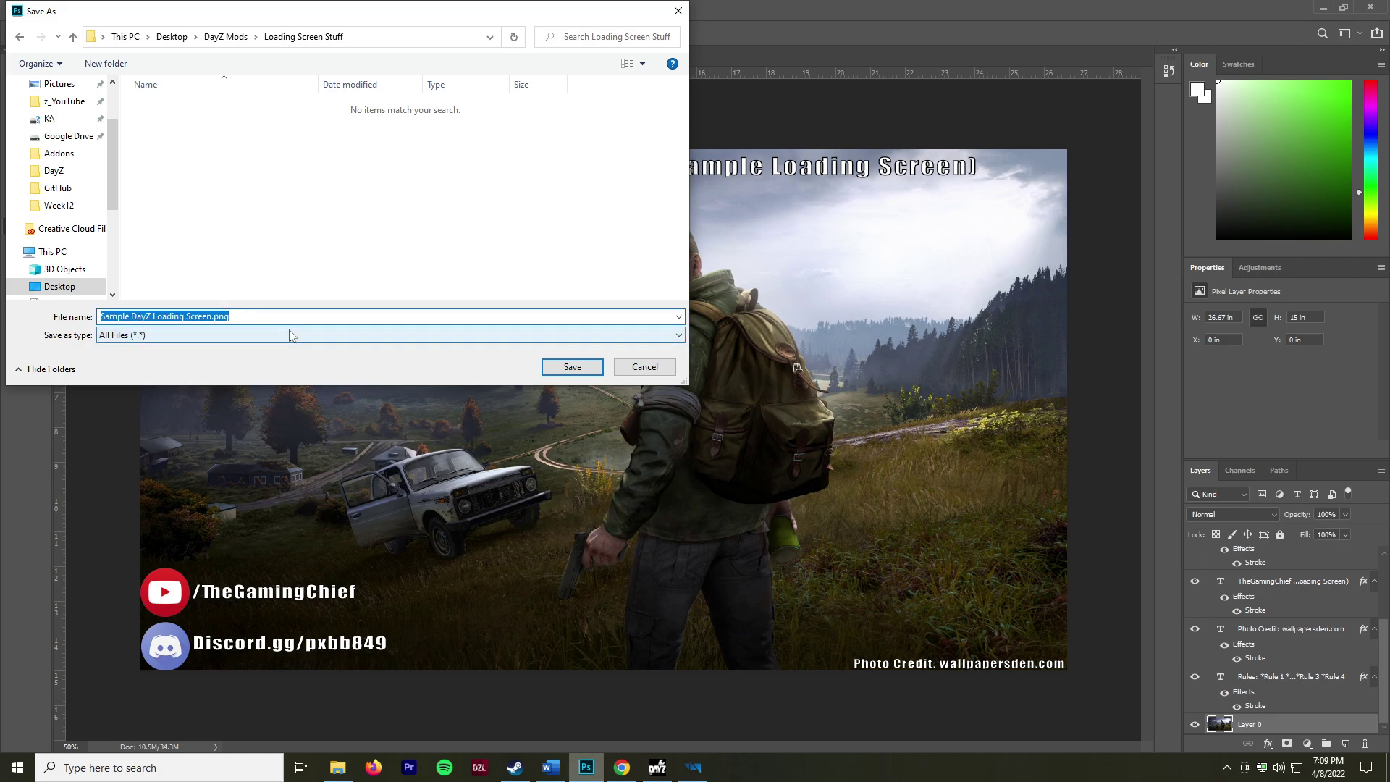
text(loa)
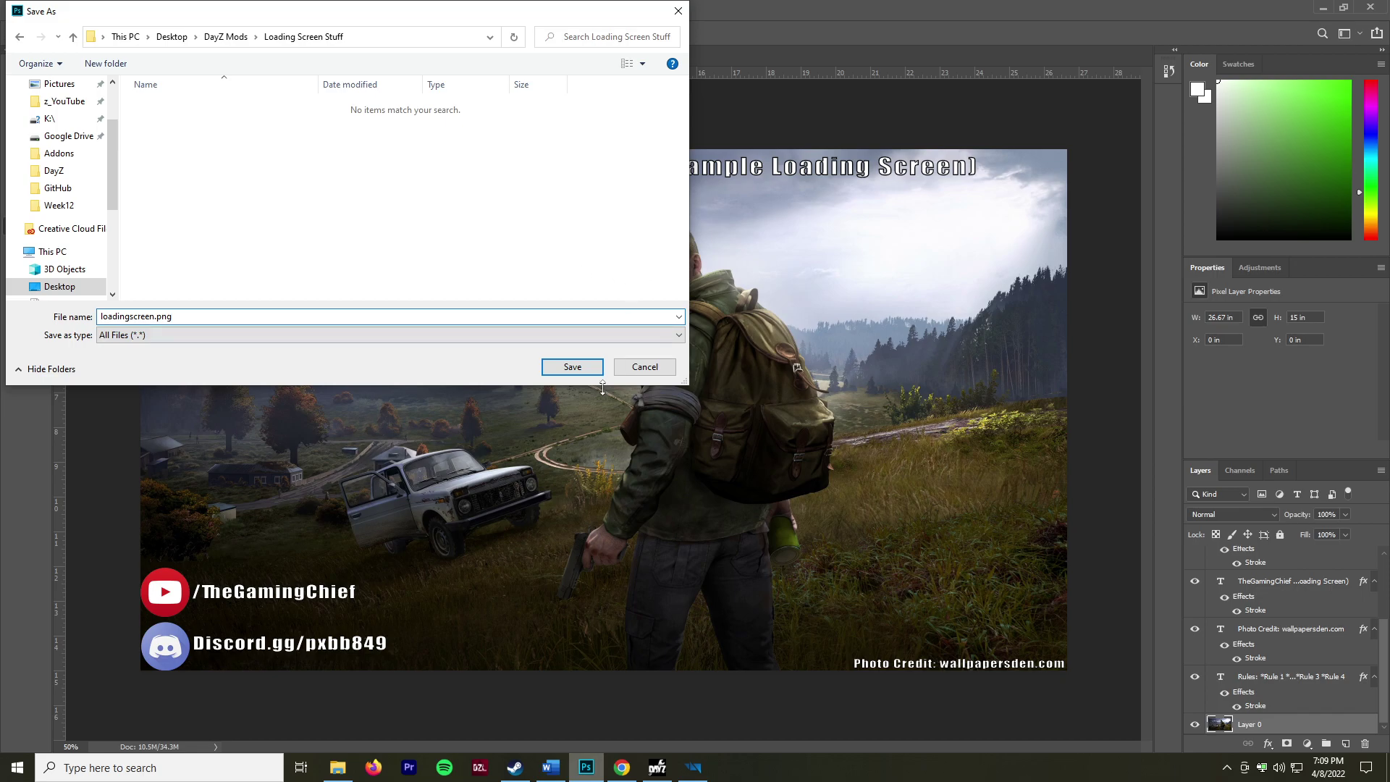
click(554, 366)
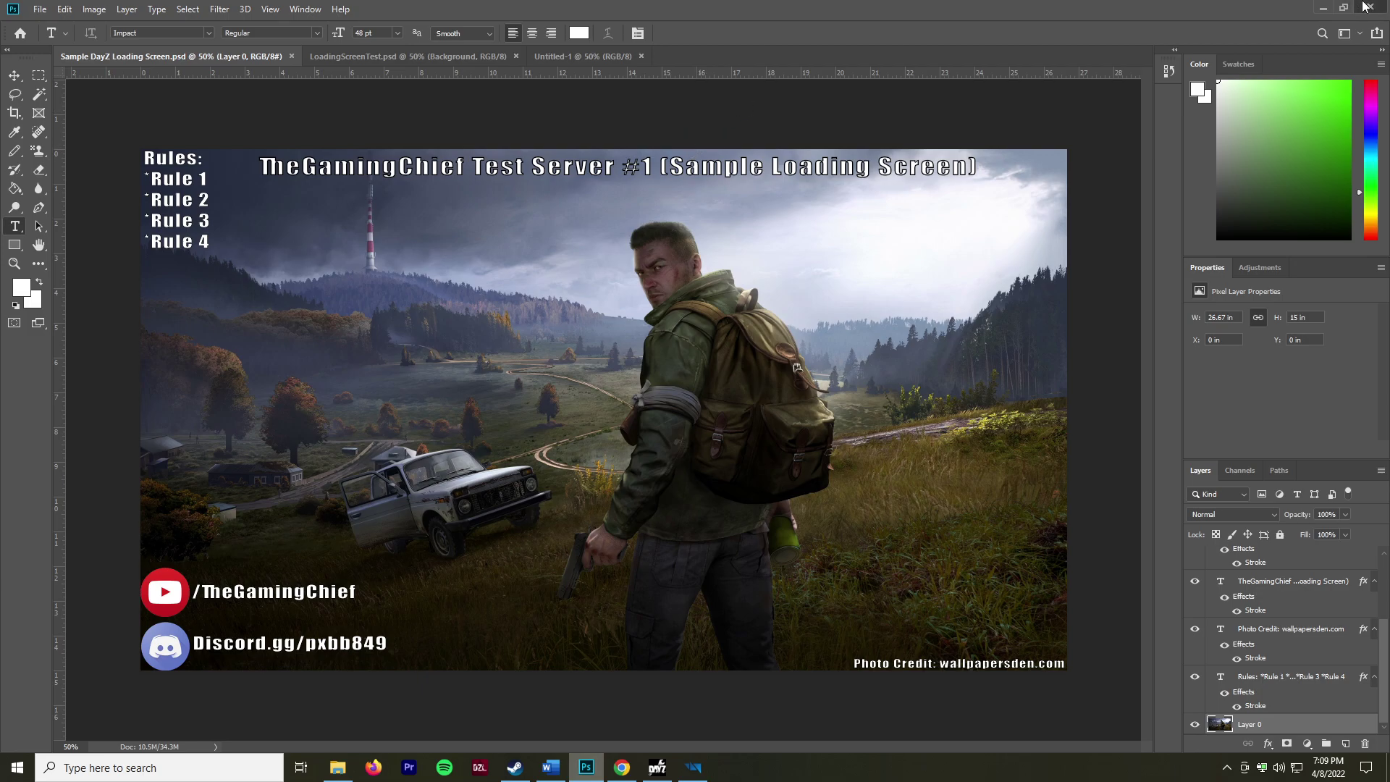
- Close Photoshop and preview the exported loadingscreen.png from the Loading Screen Stuff folder, closing the viewer when done
click(1365, 7)
drag(652, 164, 751, 131)
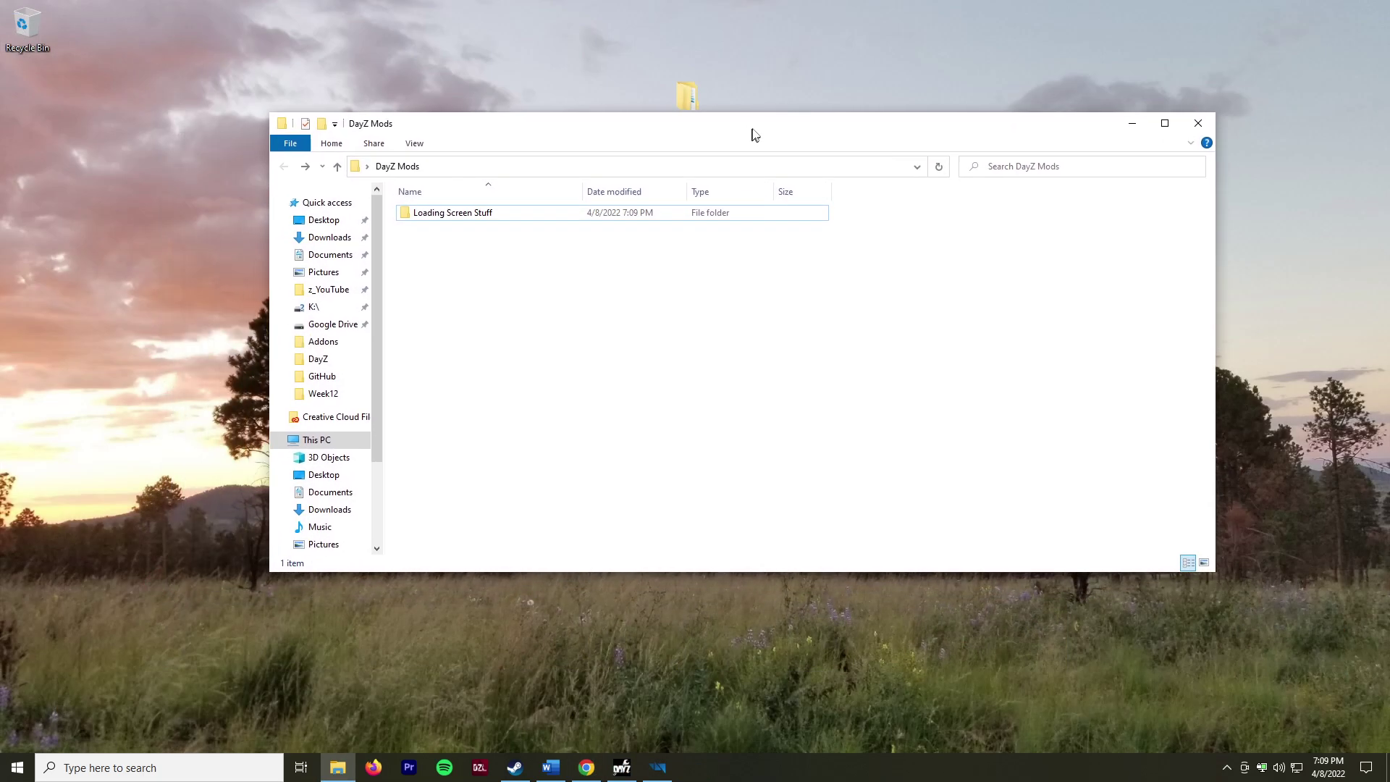
double_click(480, 225)
click(460, 211)
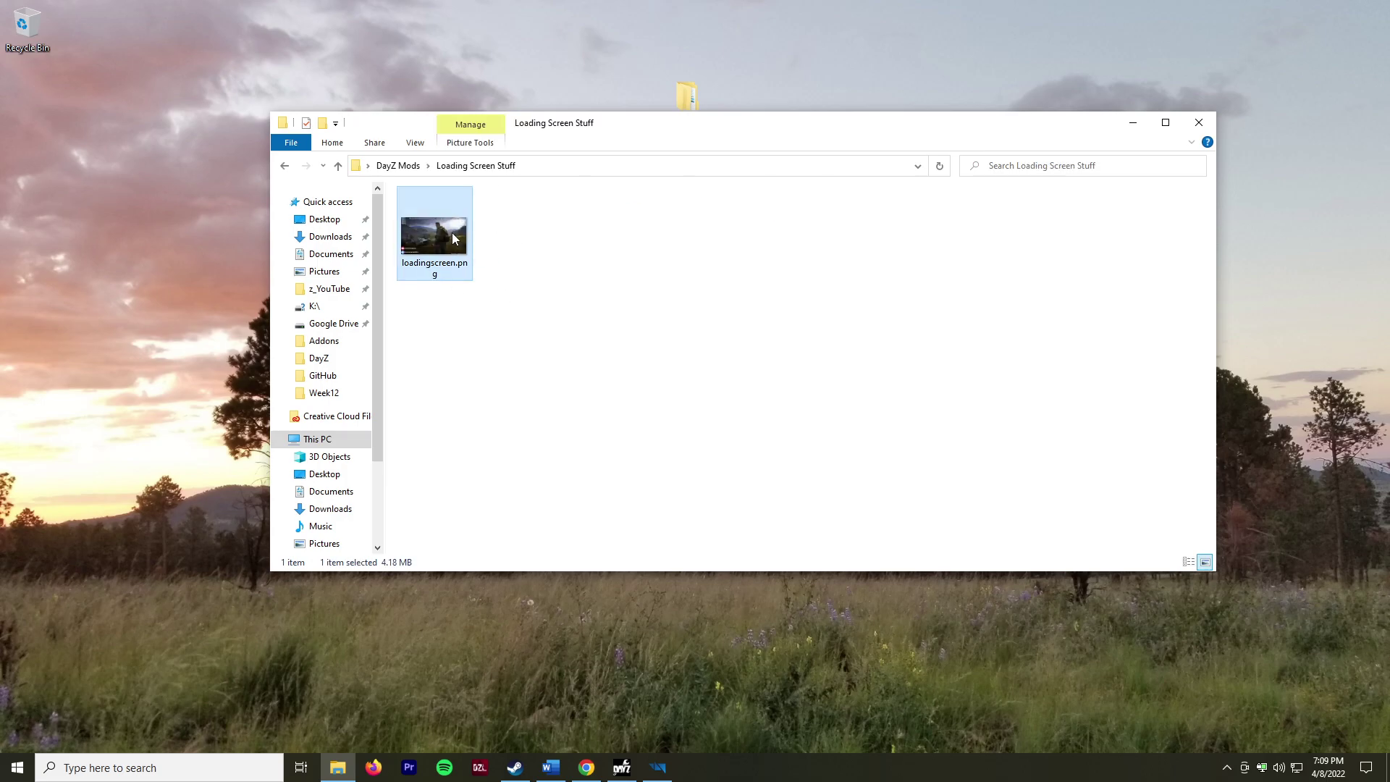
double_click(459, 229)
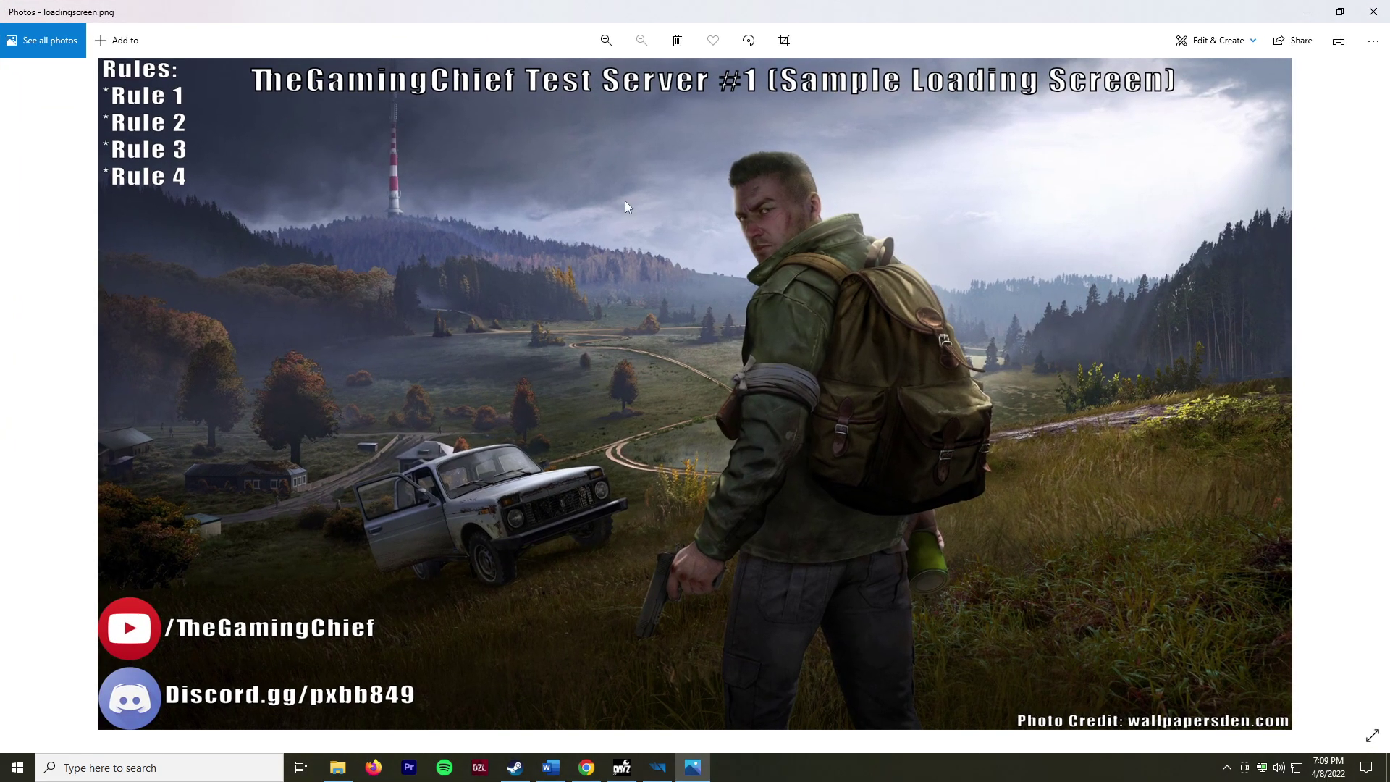
click(1373, 11)
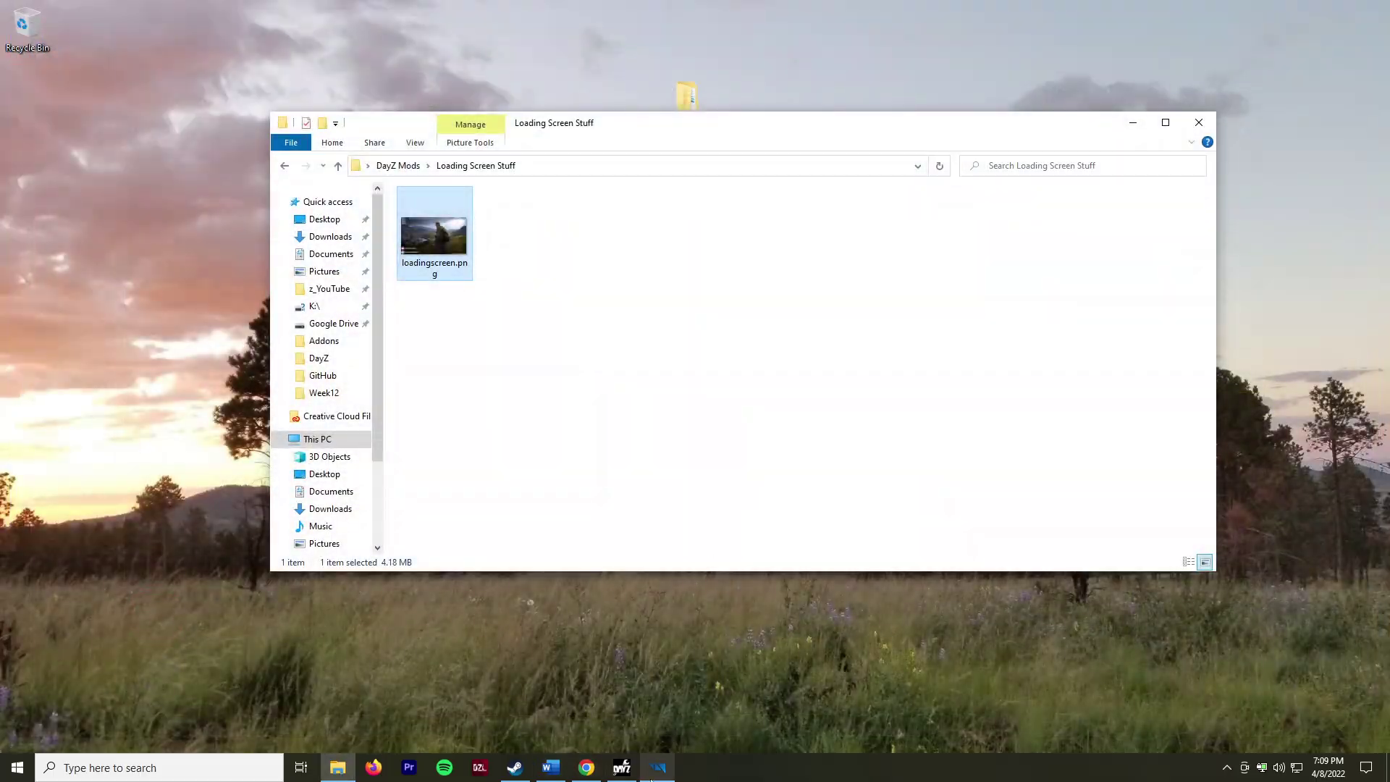
- Switch to Workbench, expand the SourceData folder and check the source data directory in the options without changing it
click(664, 774)
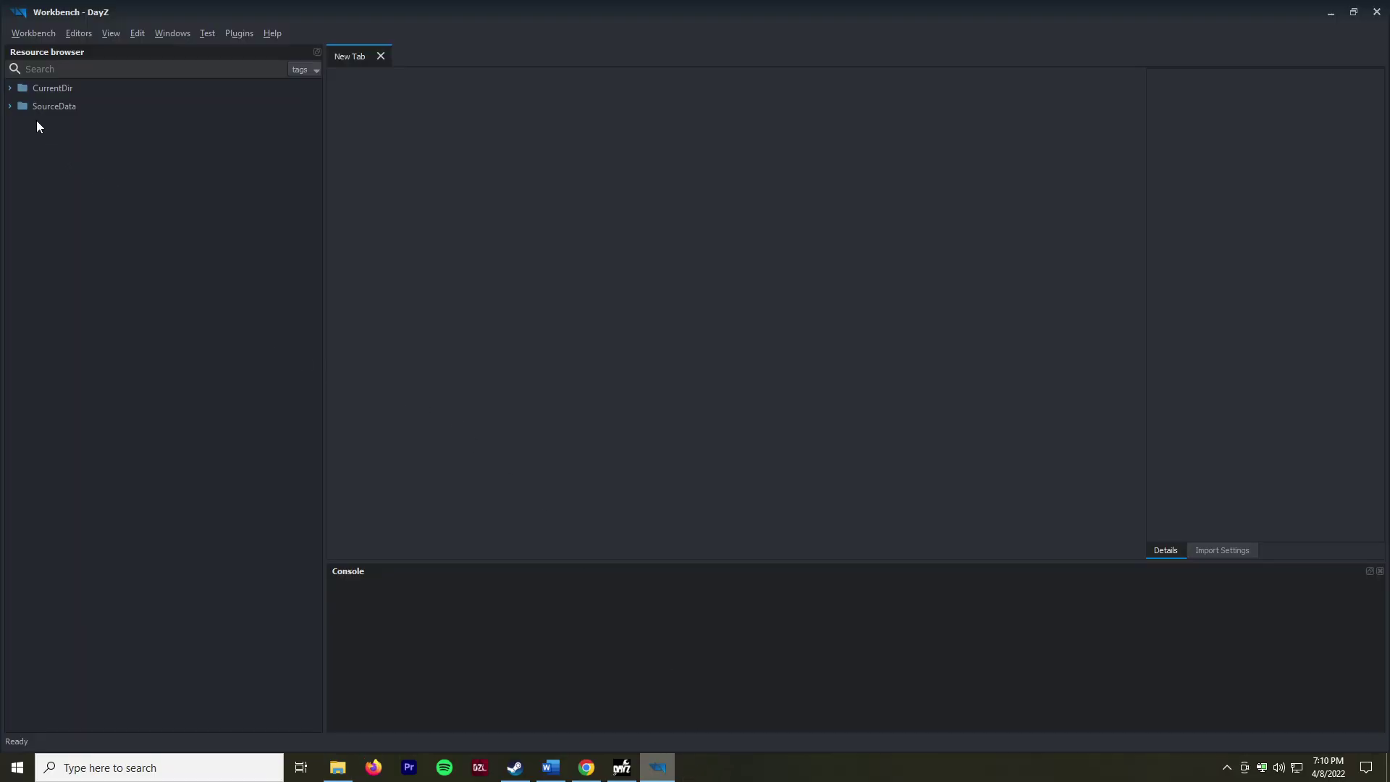
click(10, 106)
click(33, 33)
click(54, 82)
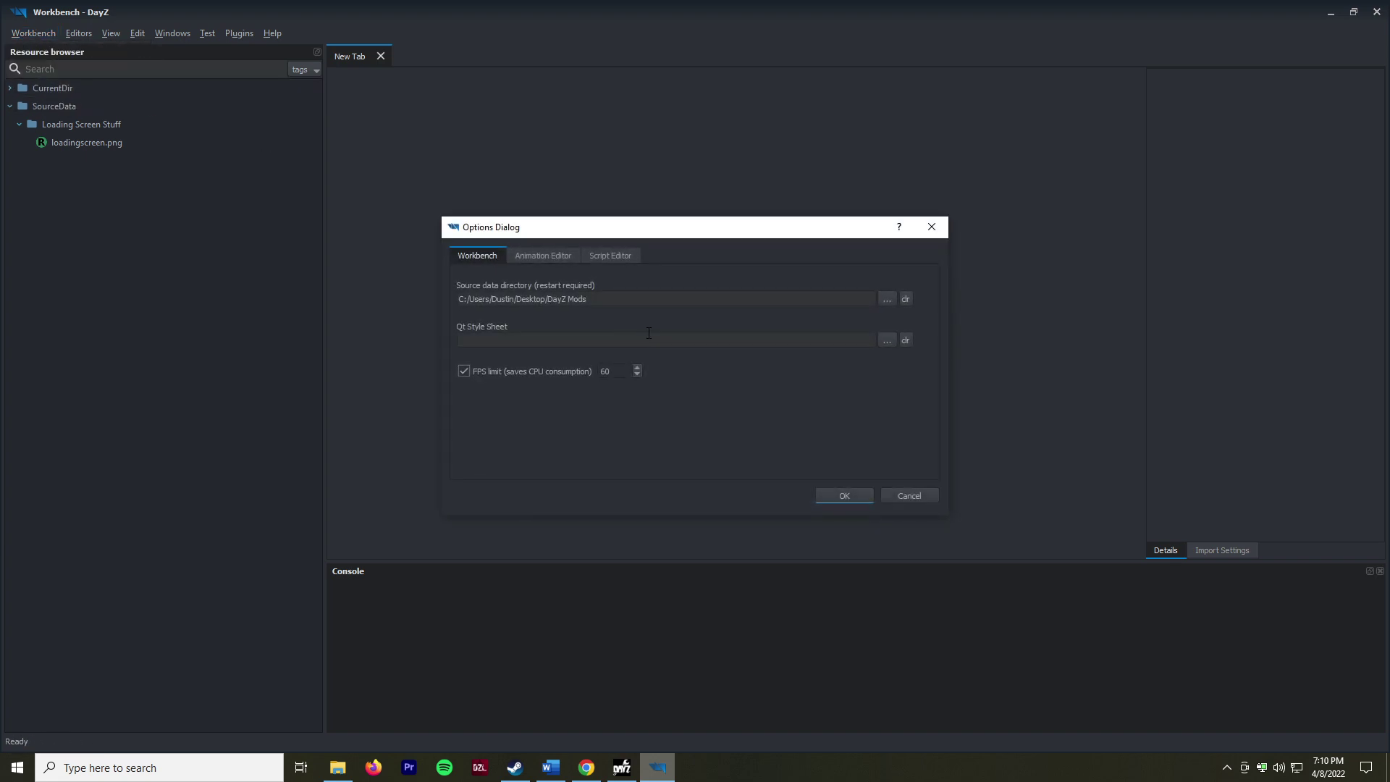
click(909, 495)
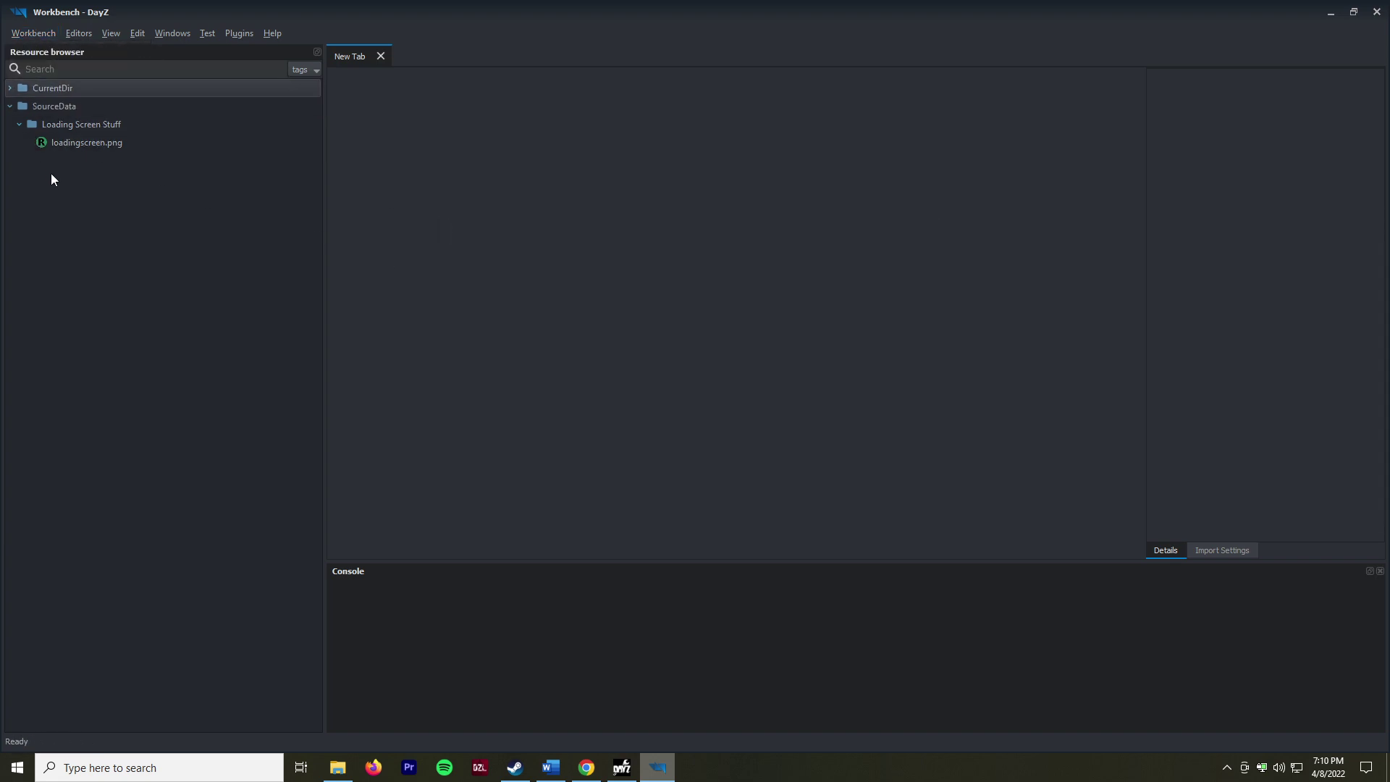
- Open loadingscreen.png in Workbench, register and import it as a resource, and close Workbench
double_click(110, 147)
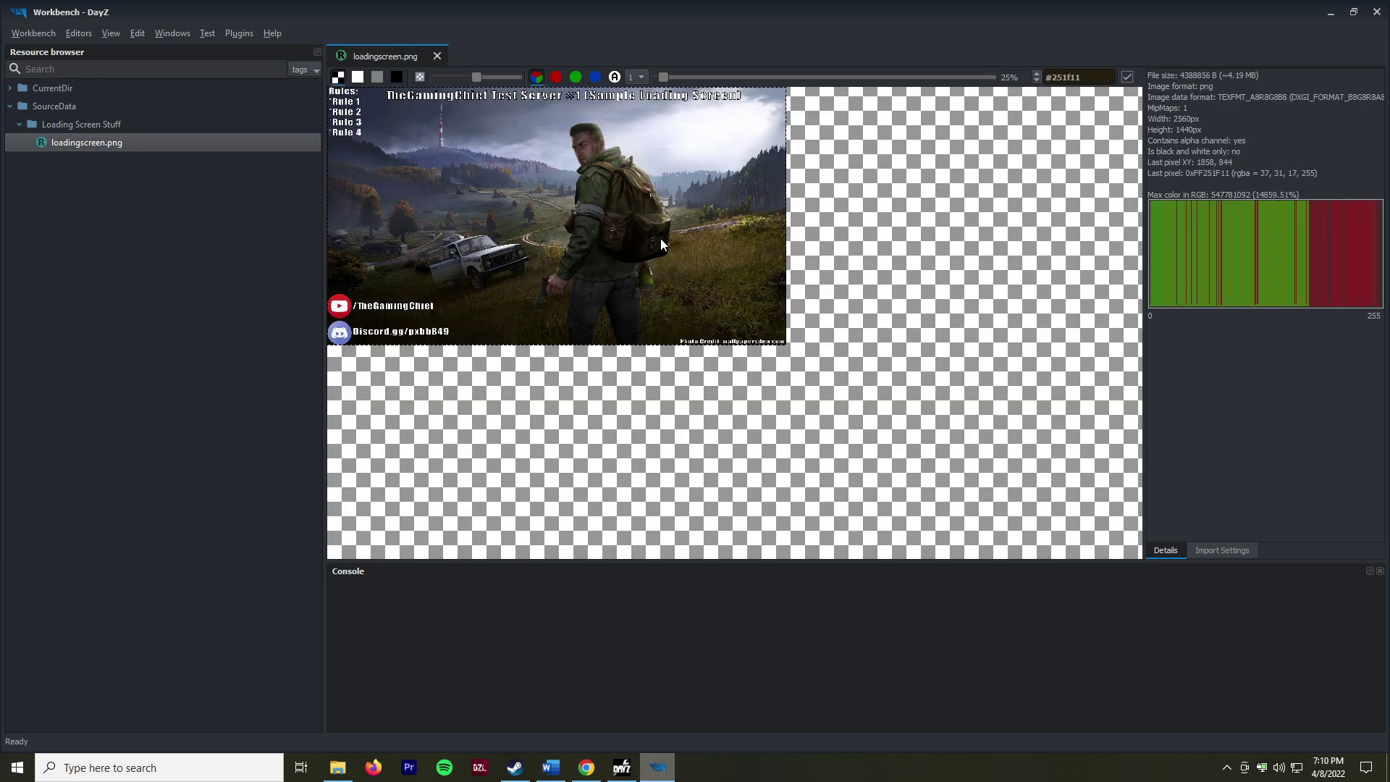
right_click(142, 142)
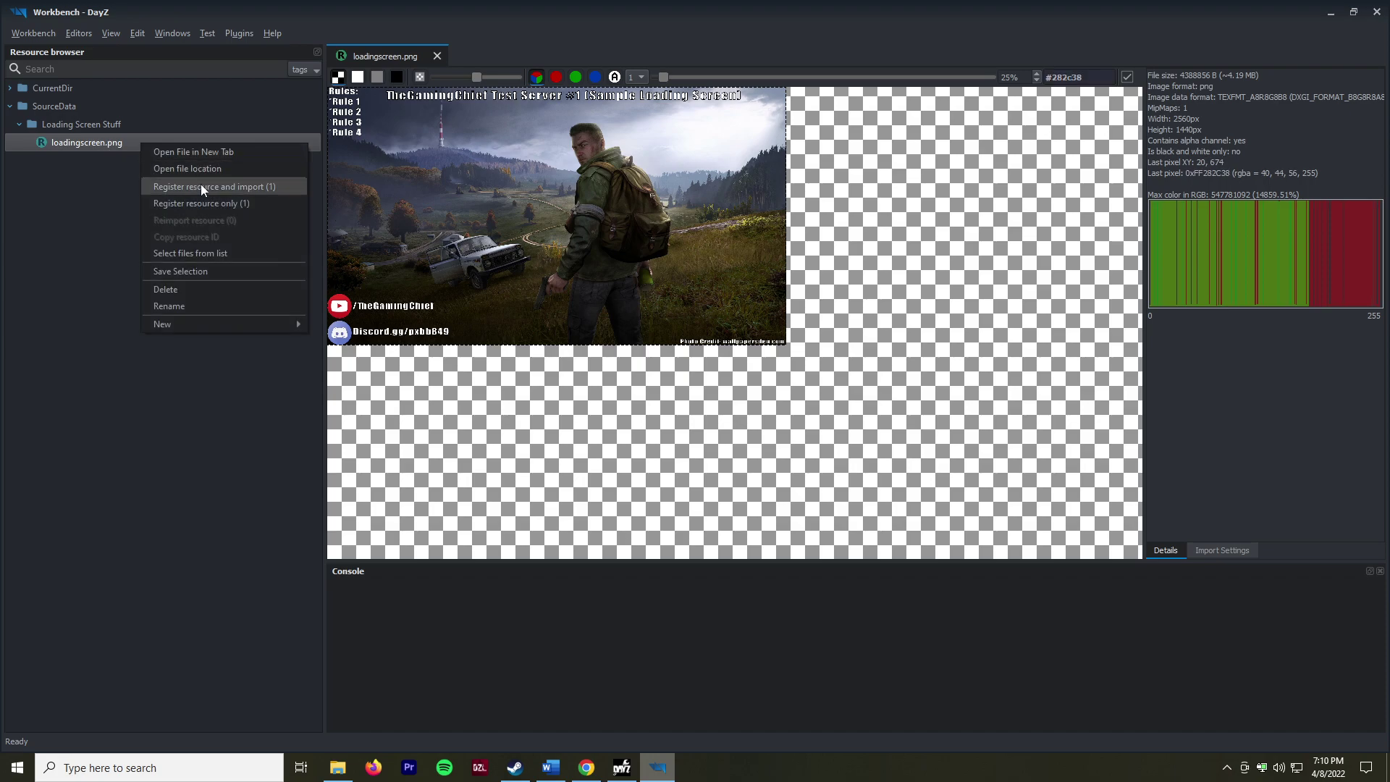
click(285, 187)
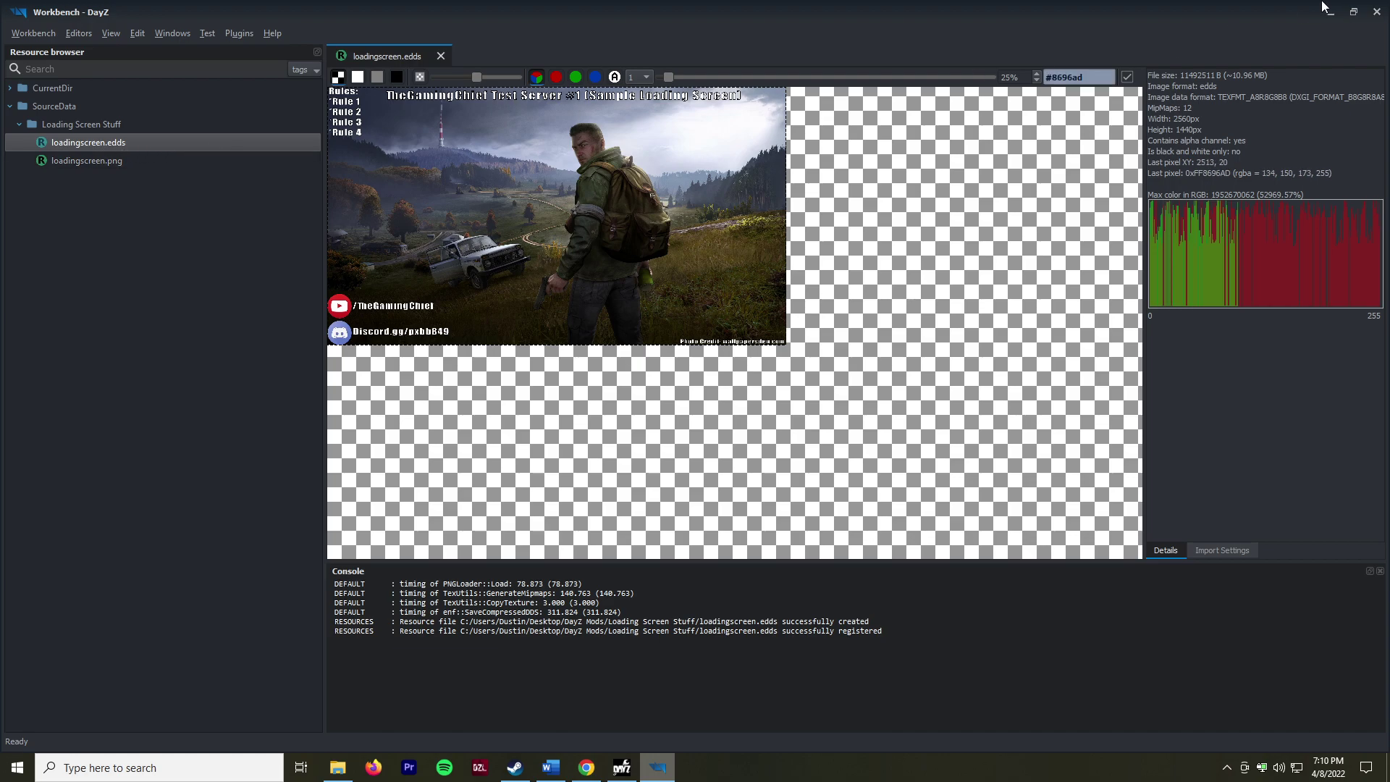
click(1373, 11)
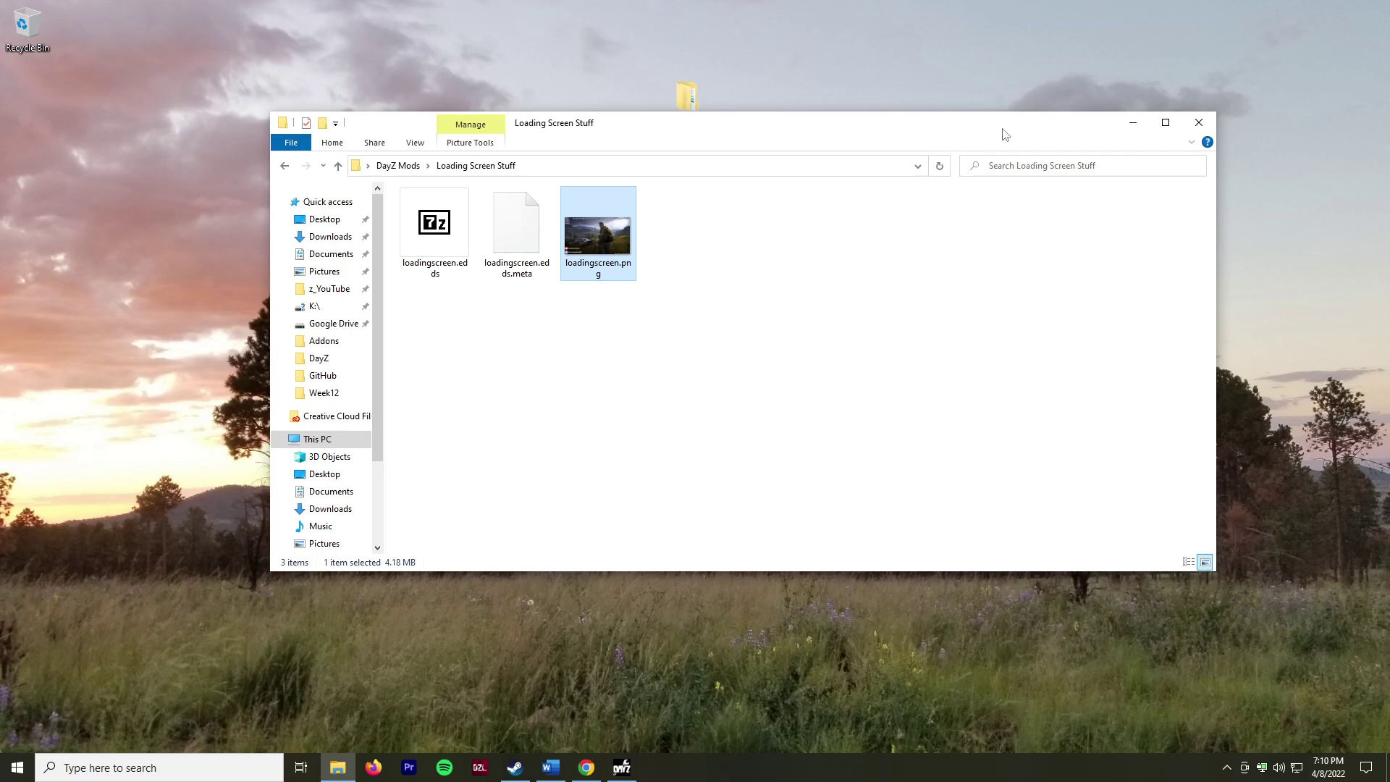
- Delete the loadingscreen.edds.meta file from the Loading Screen Stuff folder
click(438, 269)
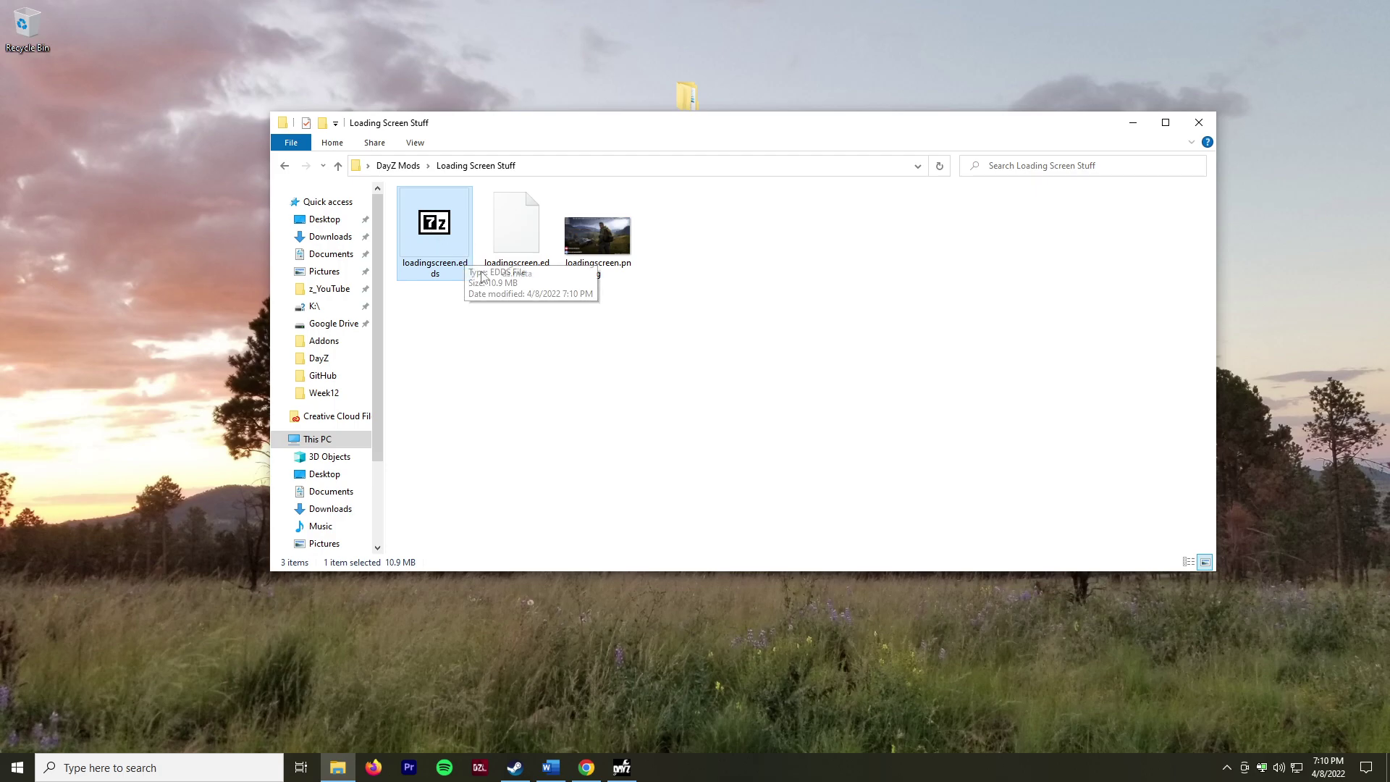
click(516, 281)
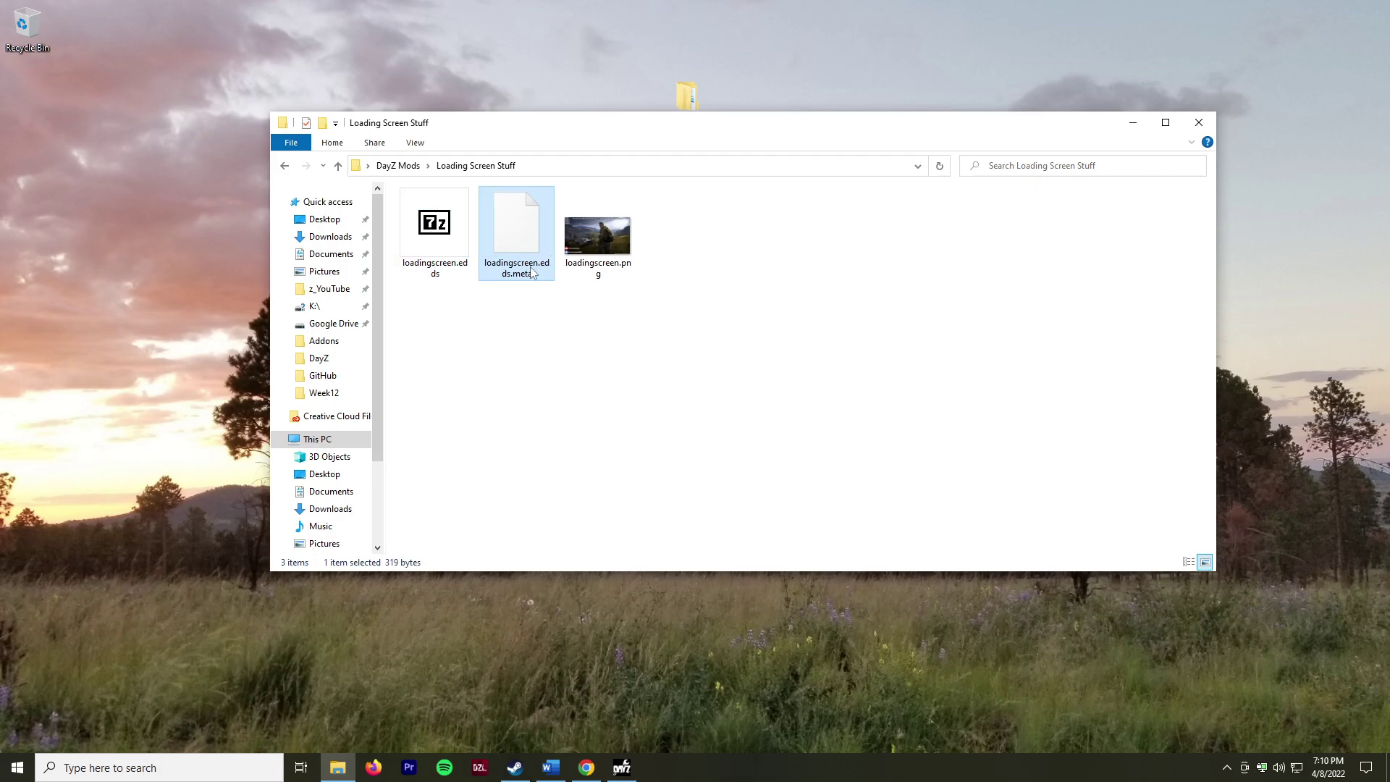
key(Delete)
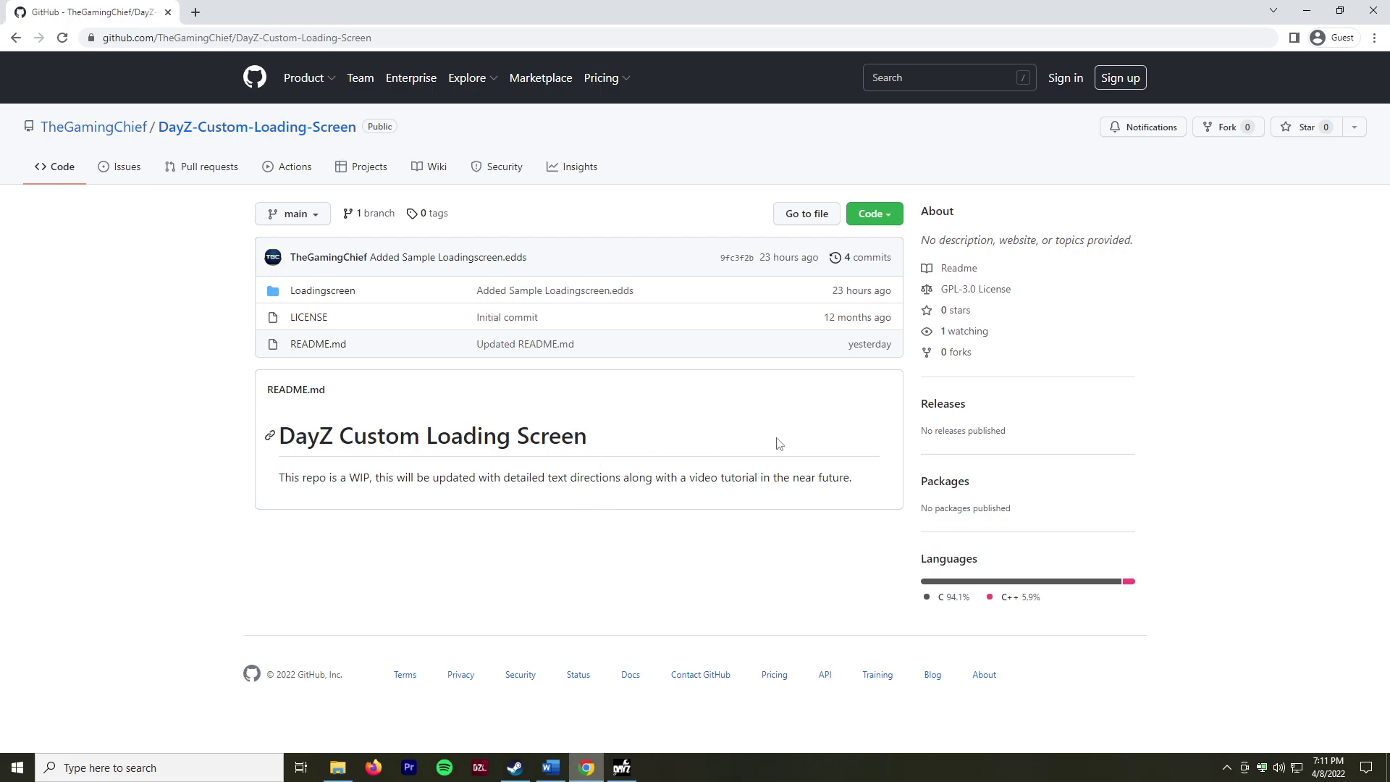
- Download the DayZ-Custom-Loading-Screen repository from GitHub as a ZIP and open the downloaded archive
click(870, 217)
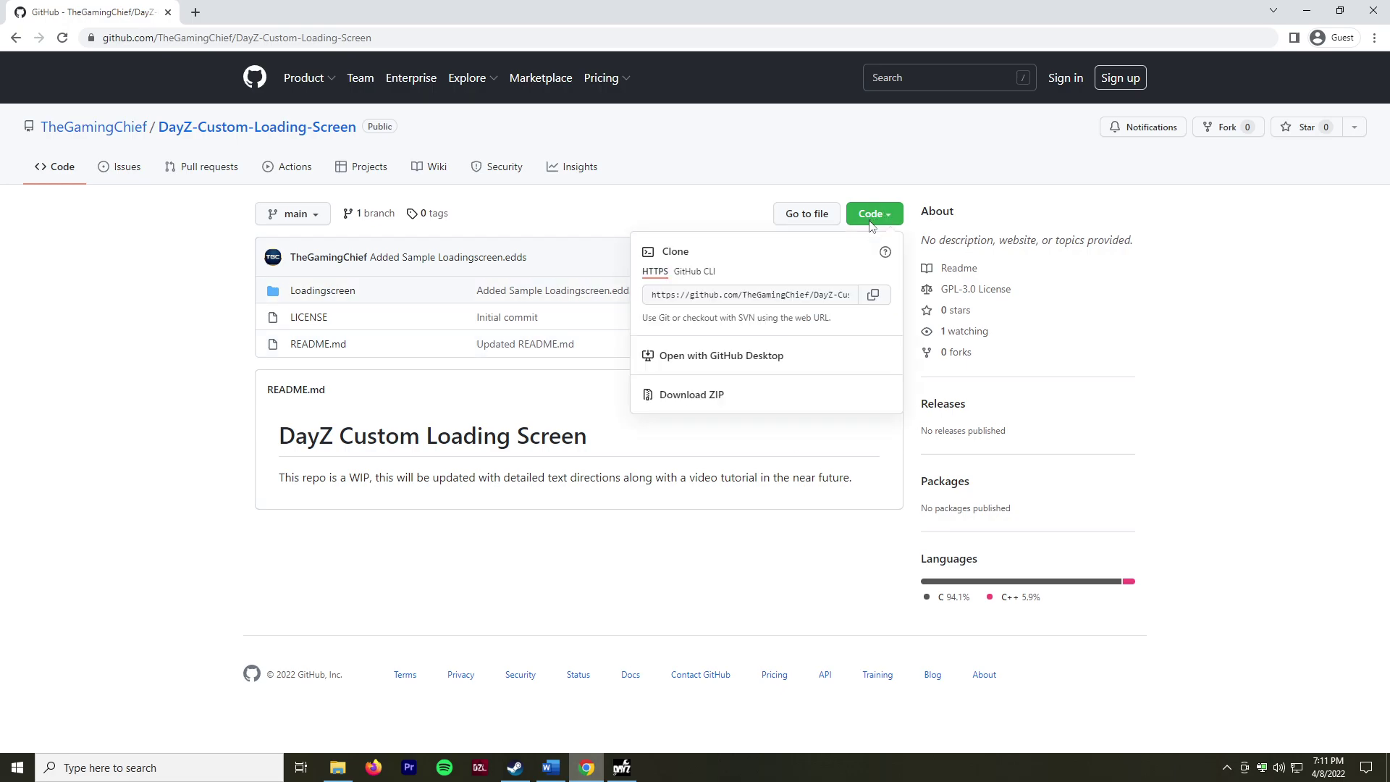
click(780, 407)
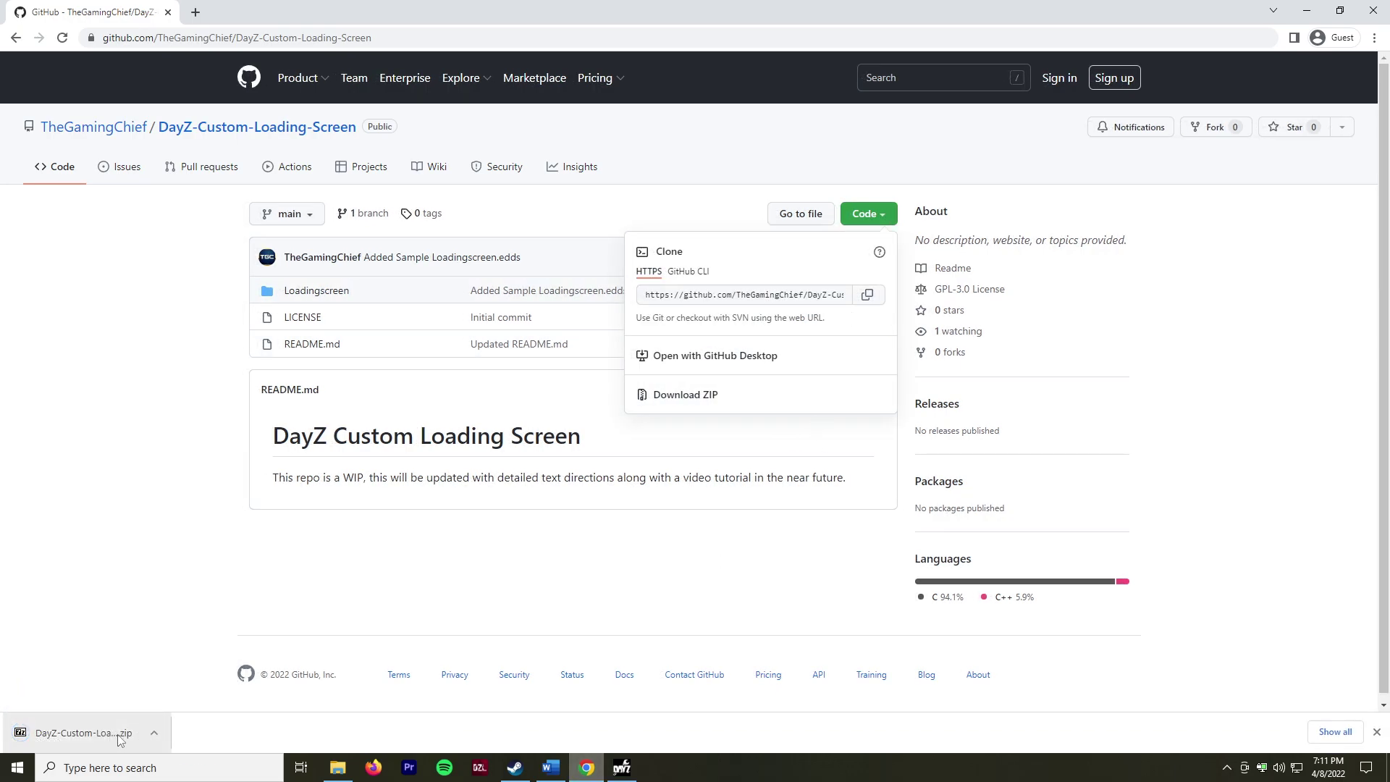
click(154, 732)
click(178, 640)
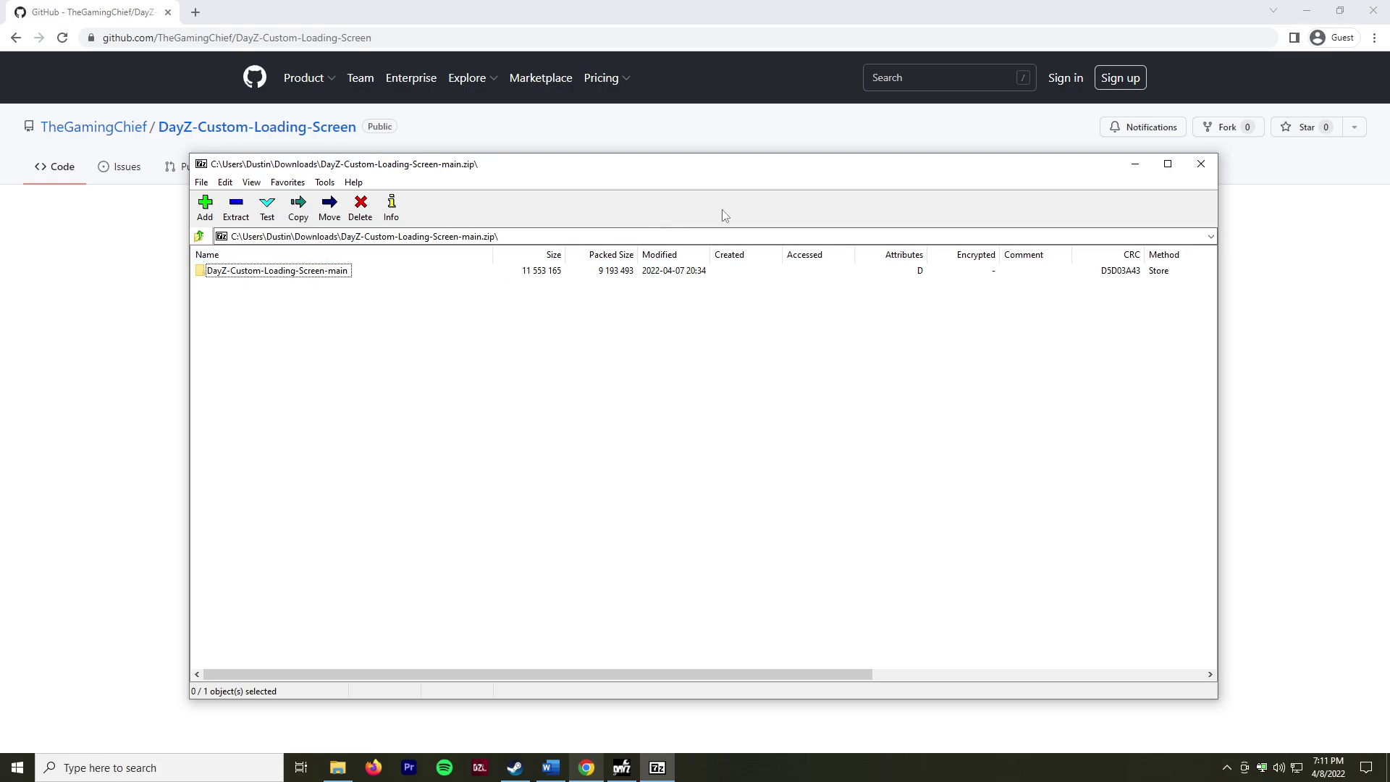
- Minimize the browser, extract the DayZ-Custom-Loading-Screen-main folder into Loading Screen Stuff, and close the archive window
click(1306, 11)
drag(568, 157, 724, 433)
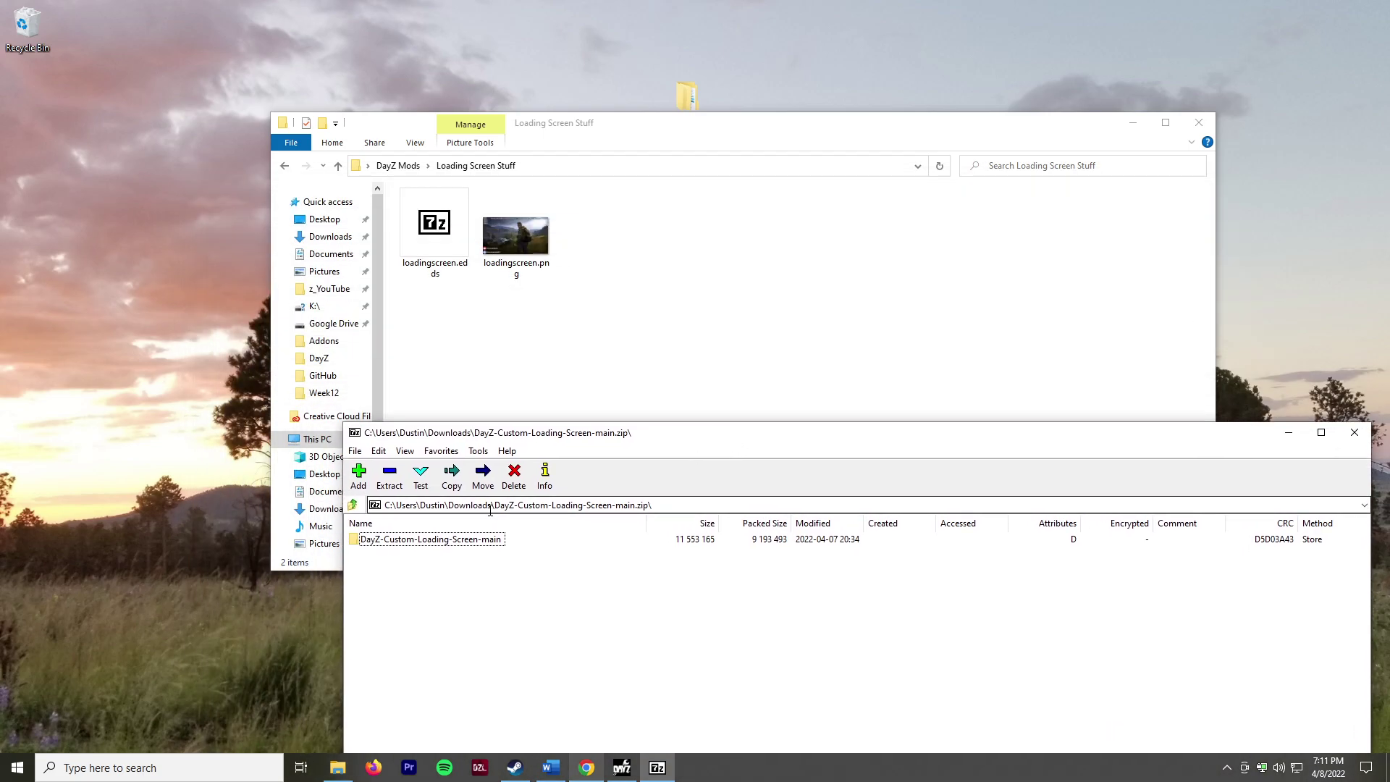
click(384, 544)
click(509, 380)
drag(509, 380, 695, 481)
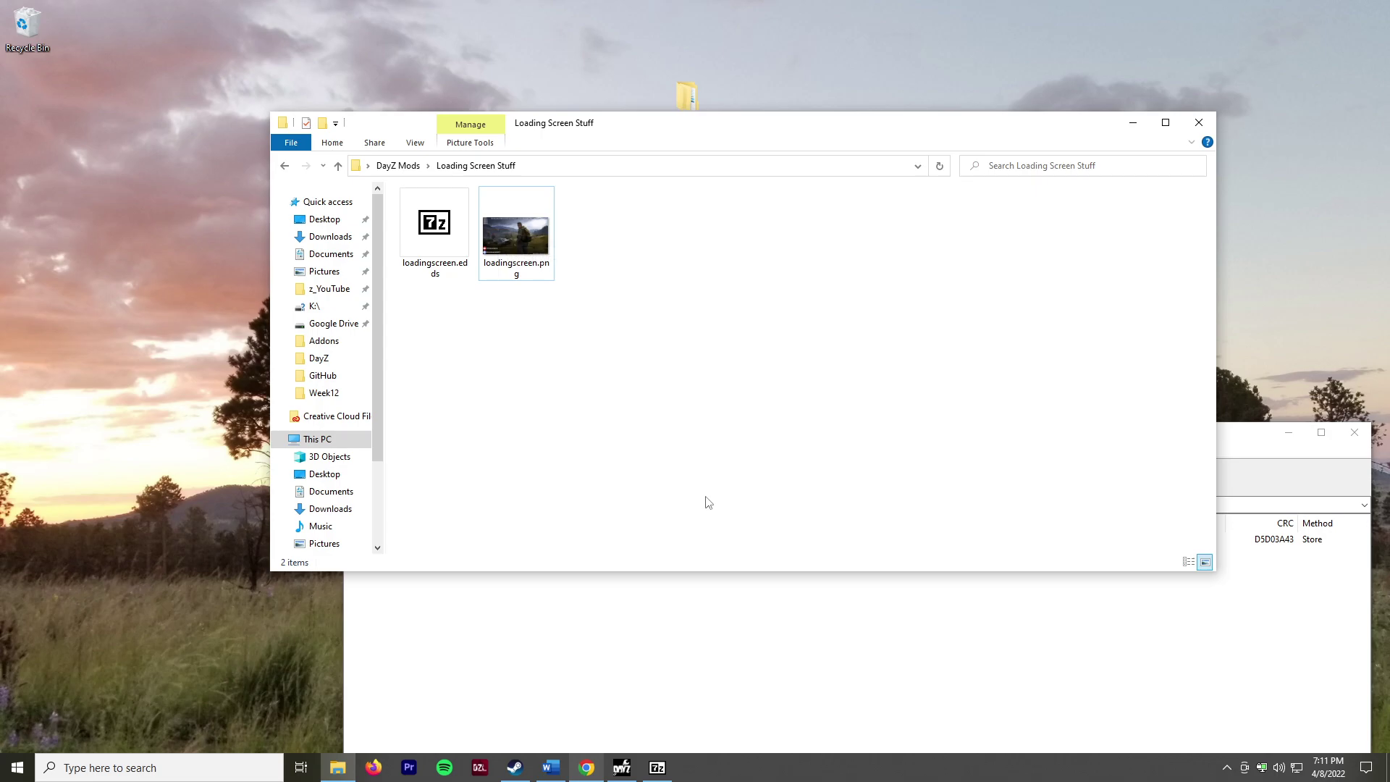
click(1354, 433)
- Delete the LICENSE and README.md files from the DayZ-Custom-Loading-Screen-main folder and open its Loadingscreen folder
double_click(443, 286)
drag(480, 285, 458, 228)
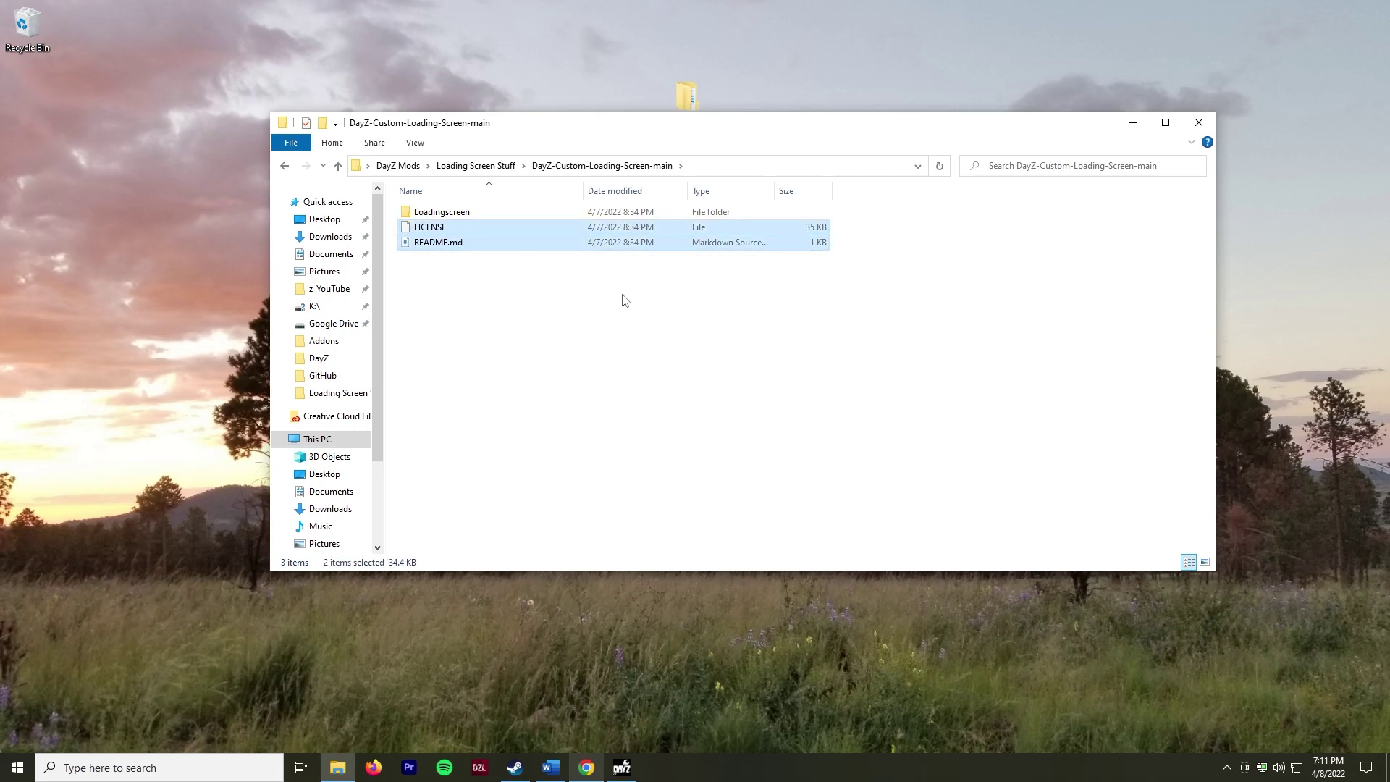
key(Delete)
click(462, 212)
double_click(491, 213)
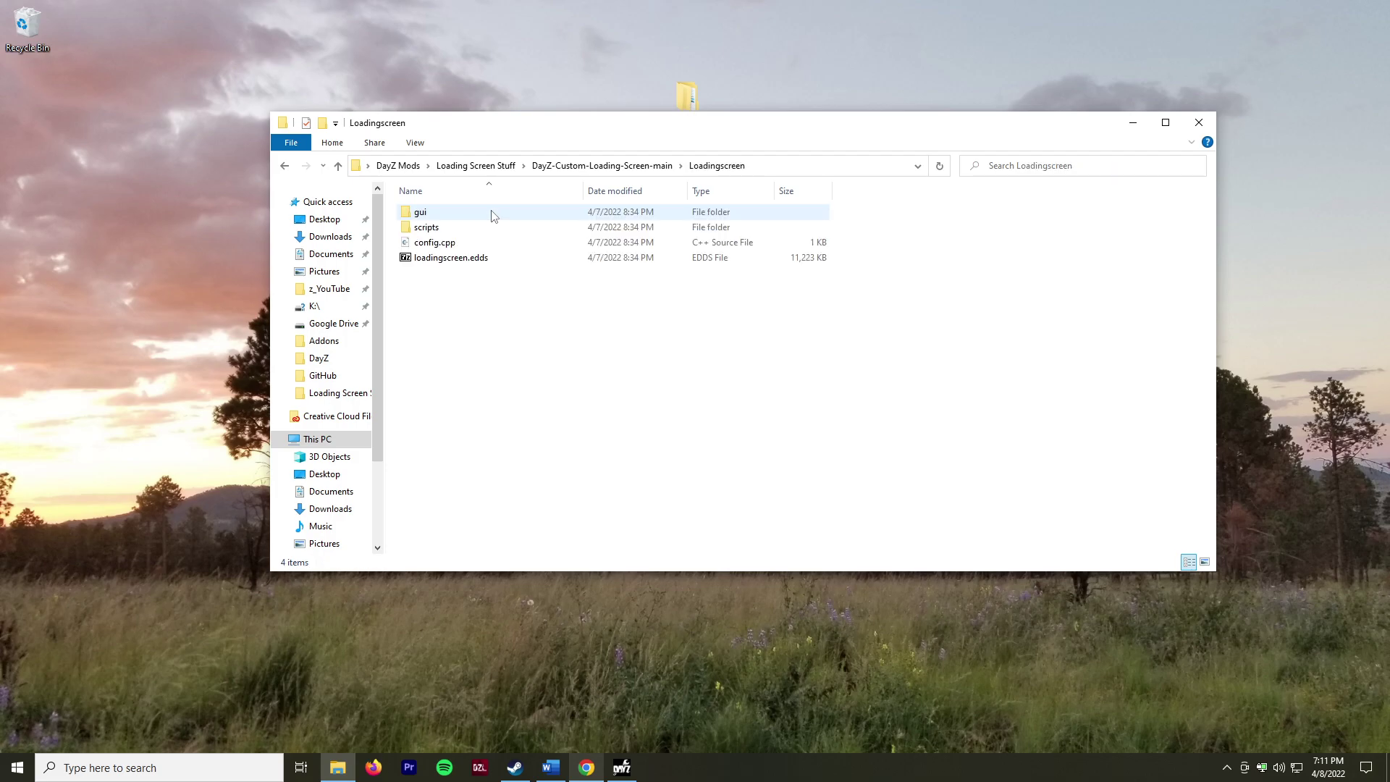
- Look inside the gui and scripts folders of the template's Loadingscreen folder
double_click(482, 216)
key(alt+Left)
double_click(589, 227)
key(alt+Left)
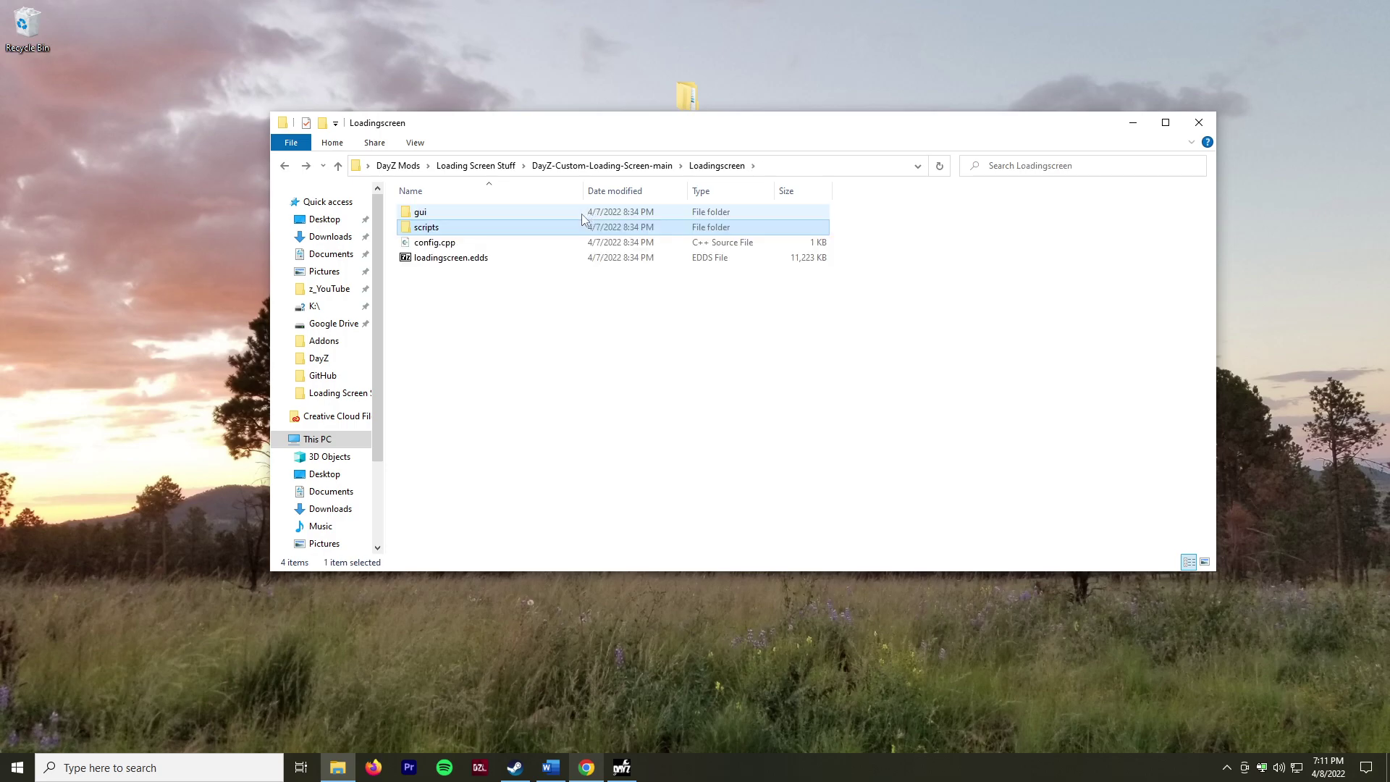
- Replace the template's loadingscreen.edds in the Loadingscreen folder with a copy of the converted loadingscreen.edds from Loading Screen Stuff
click(499, 262)
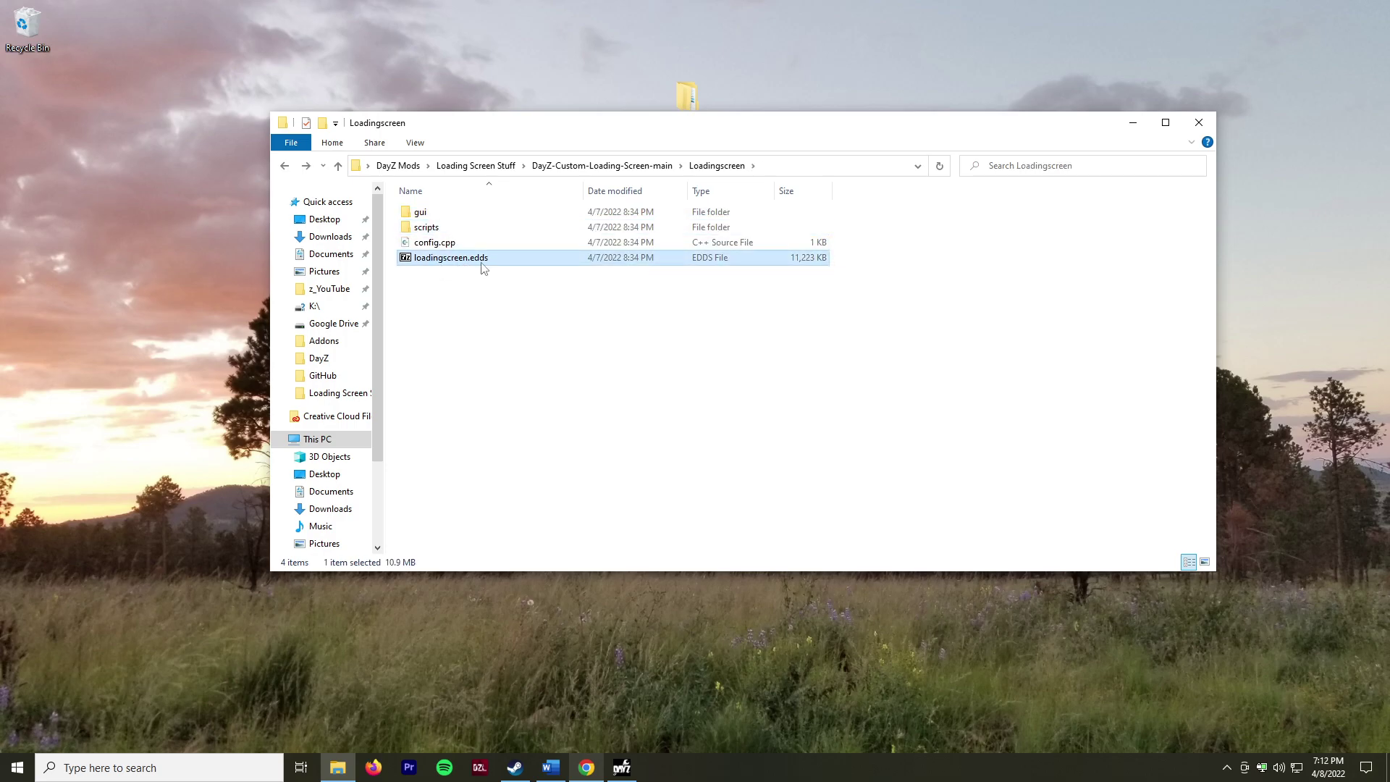
click(476, 165)
click(522, 230)
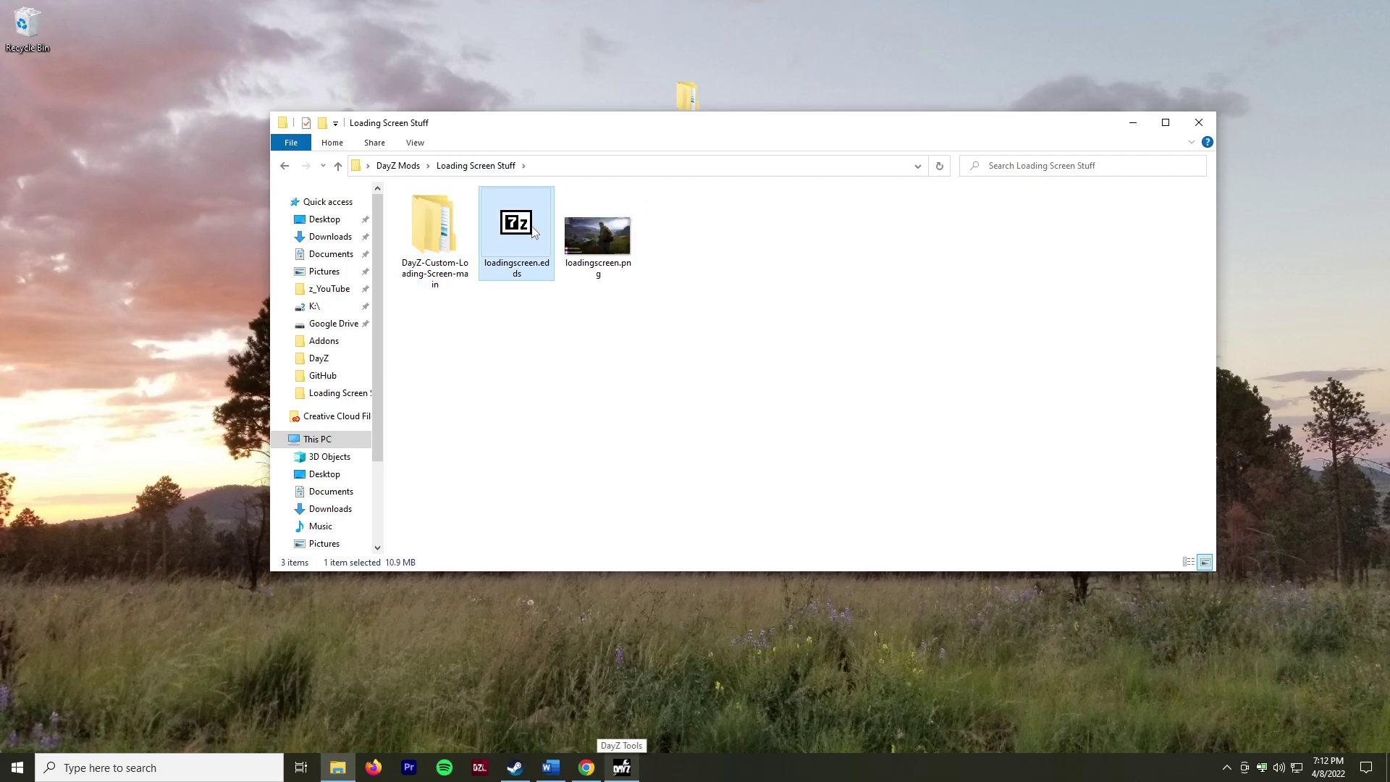
double_click(454, 239)
double_click(449, 212)
click(459, 258)
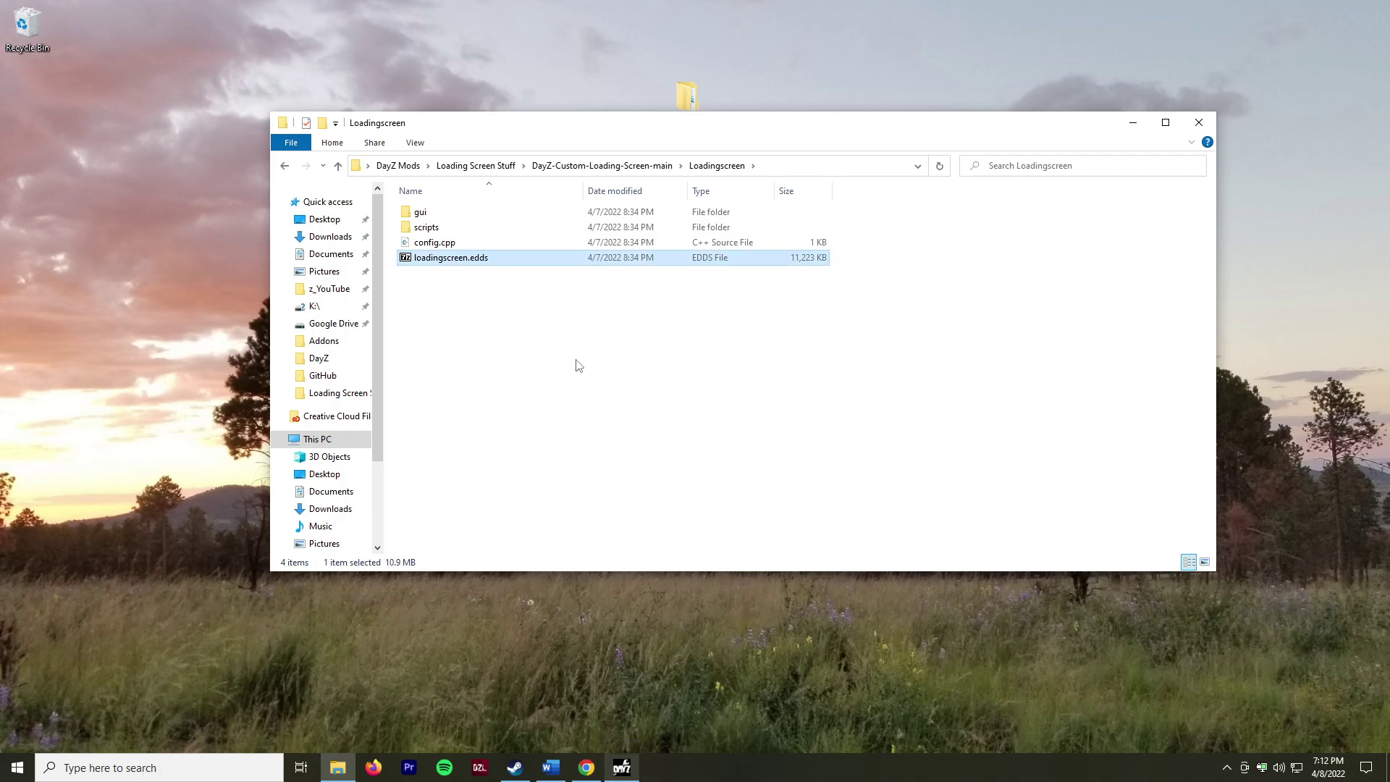
key(ctrl+v)
click(641, 279)
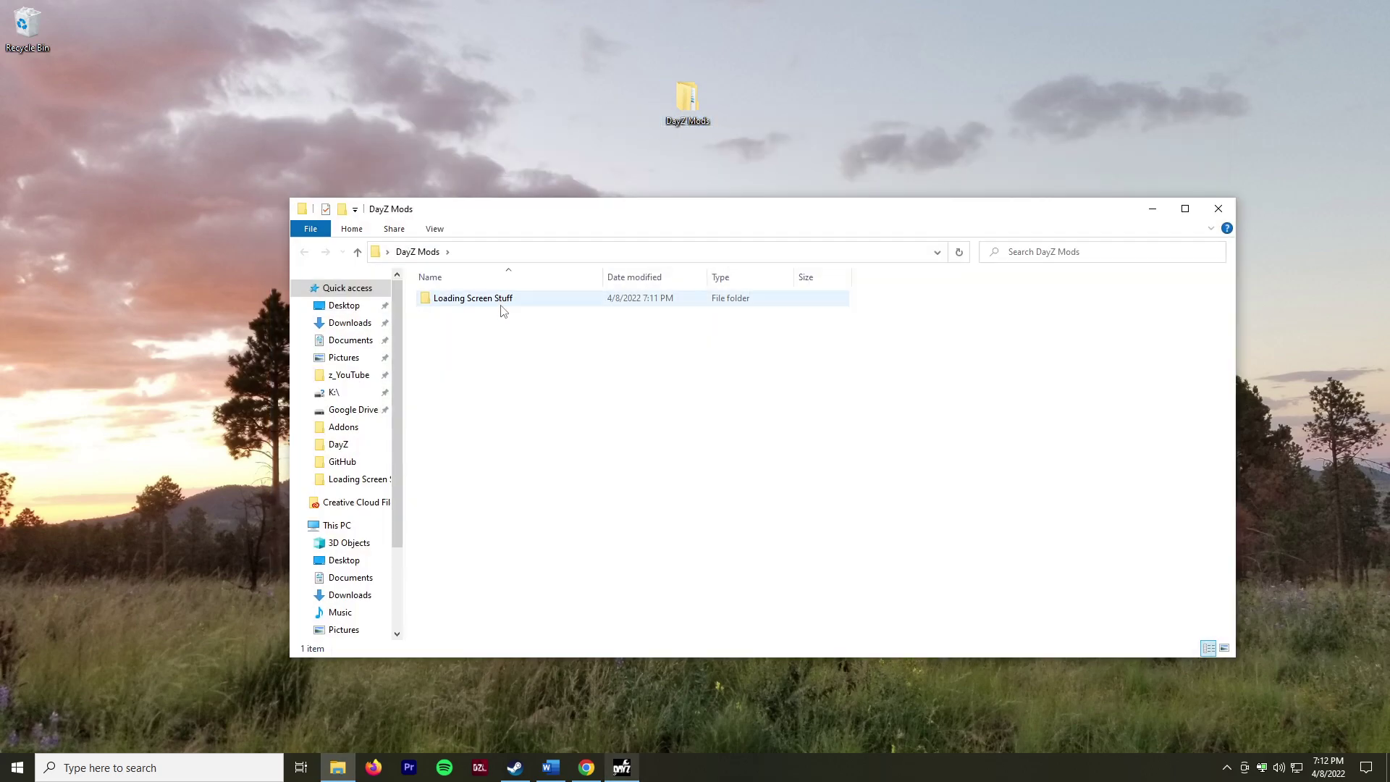
- Open Loading Screen Stuff and go through DayZ-Custom-Loading-Screen-main into Loadingscreen to check its files
double_click(500, 298)
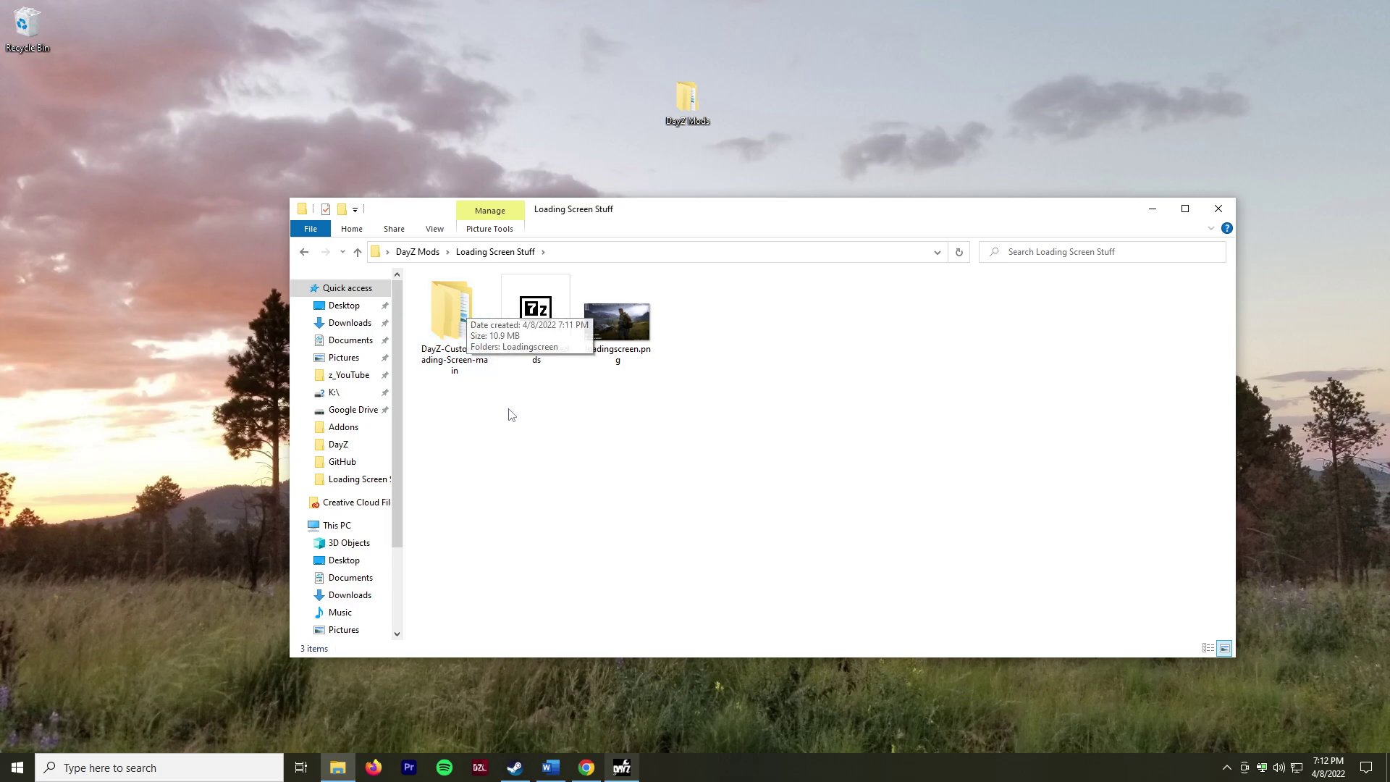
click(454, 354)
double_click(454, 354)
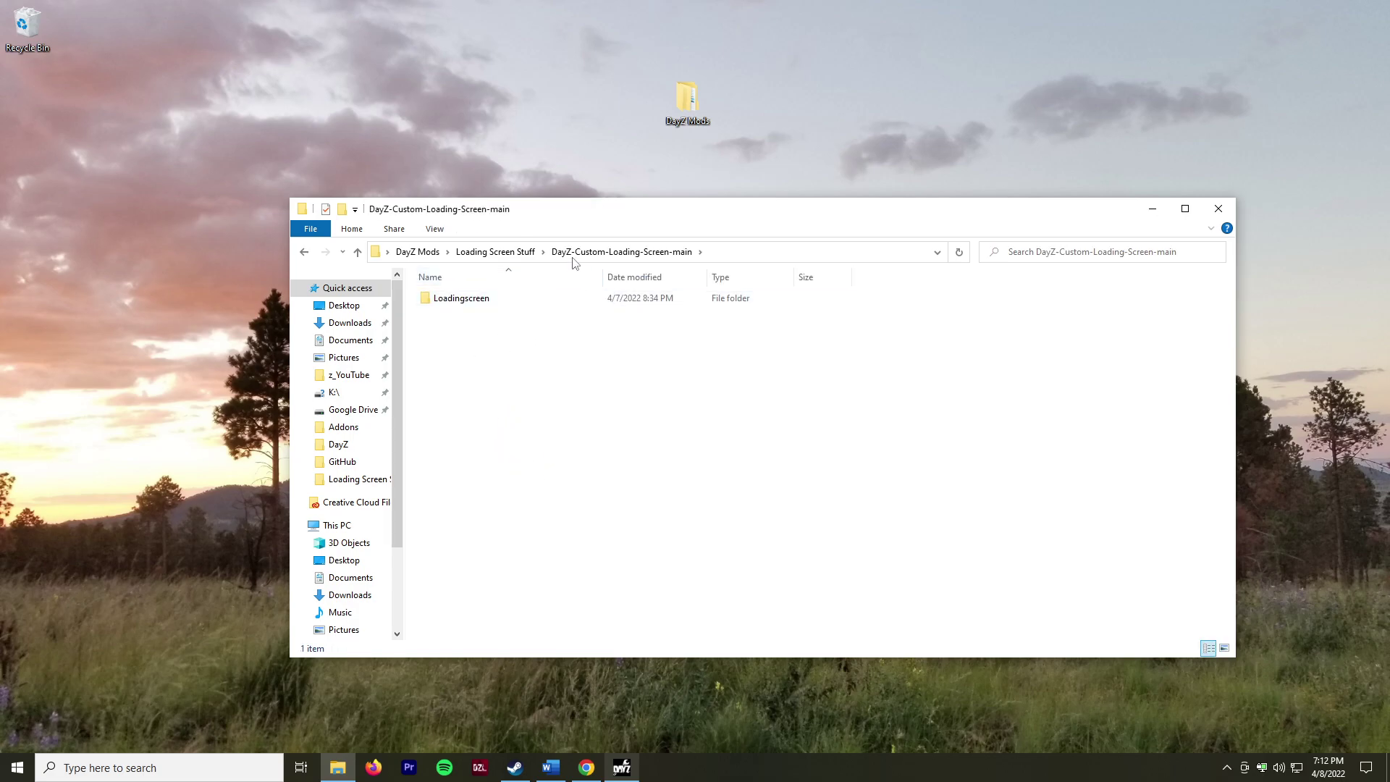
double_click(469, 300)
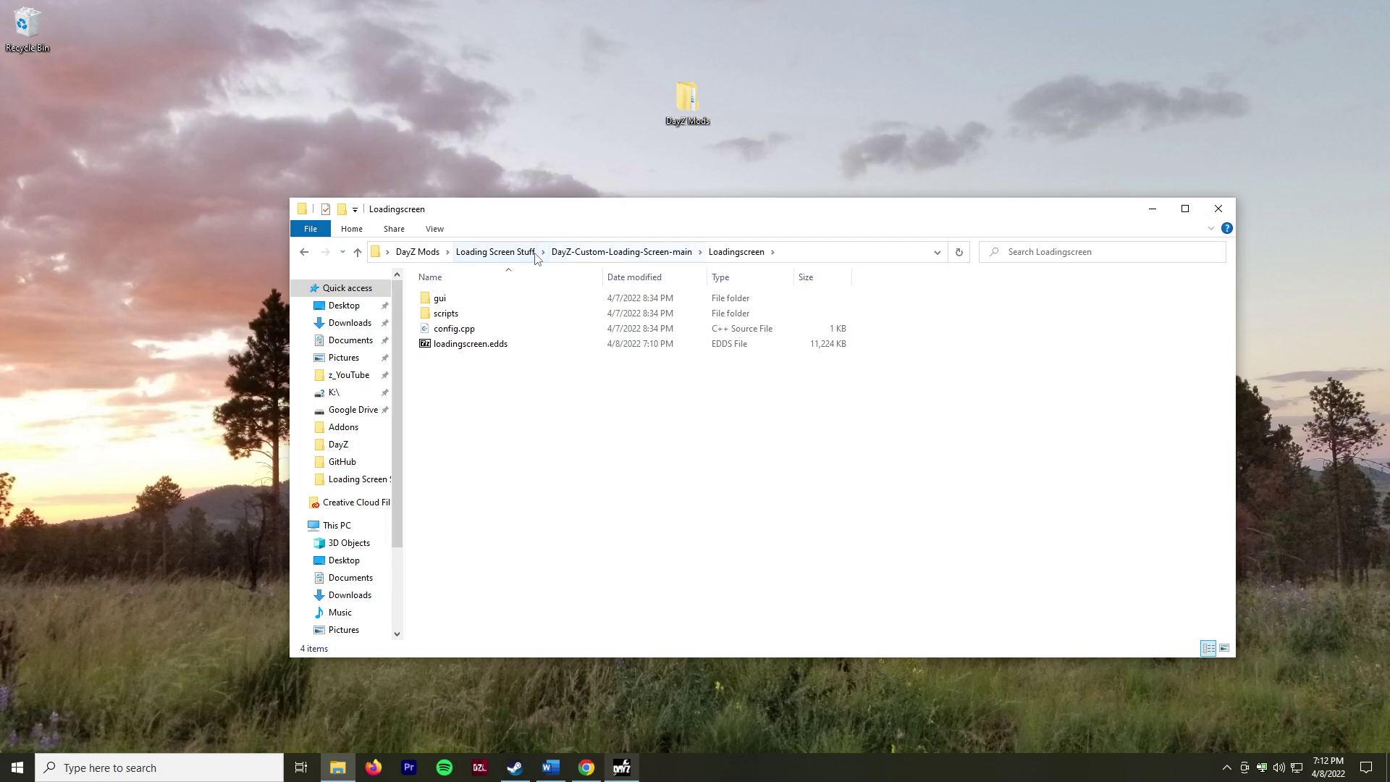
- Return to Loading Screen Stuff and rename the DayZ-Custom-Loading-Screen-main folder as Addons
click(557, 253)
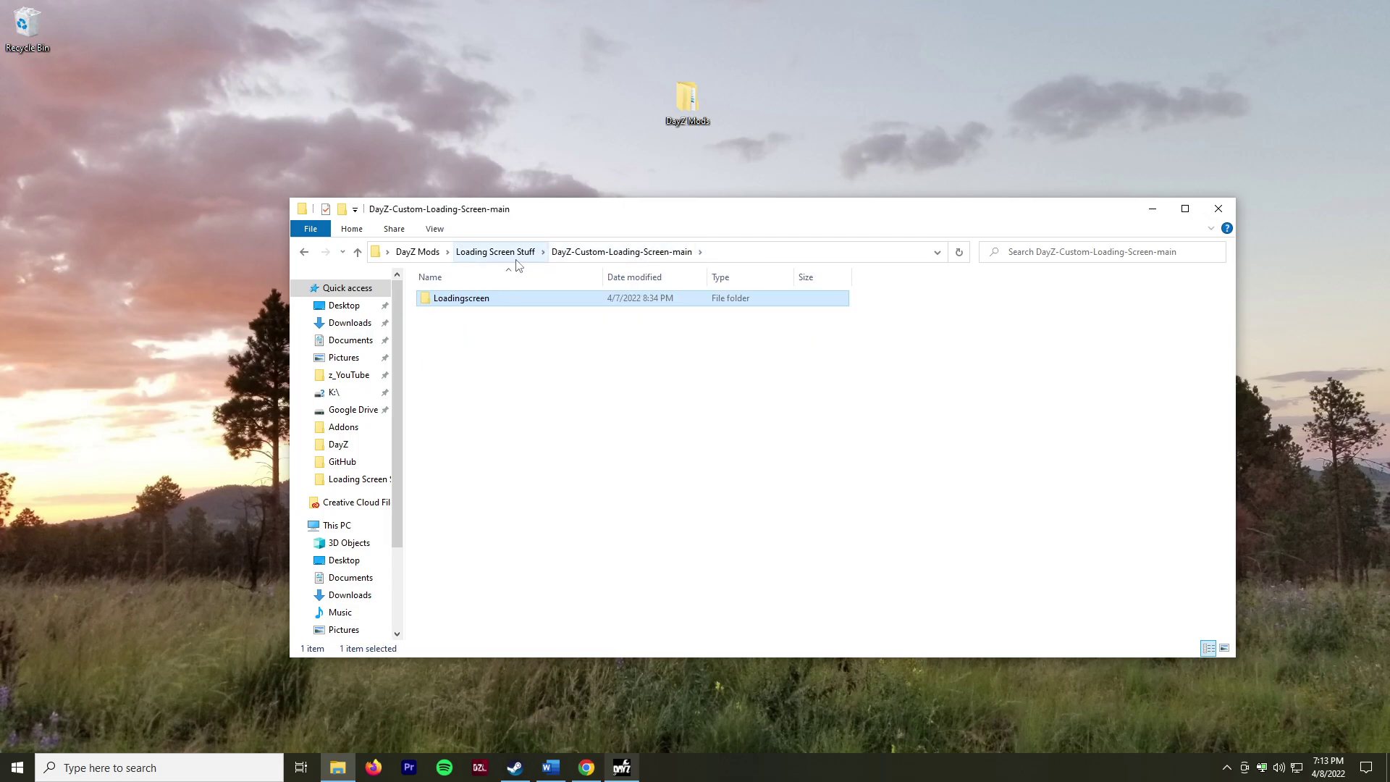
click(504, 253)
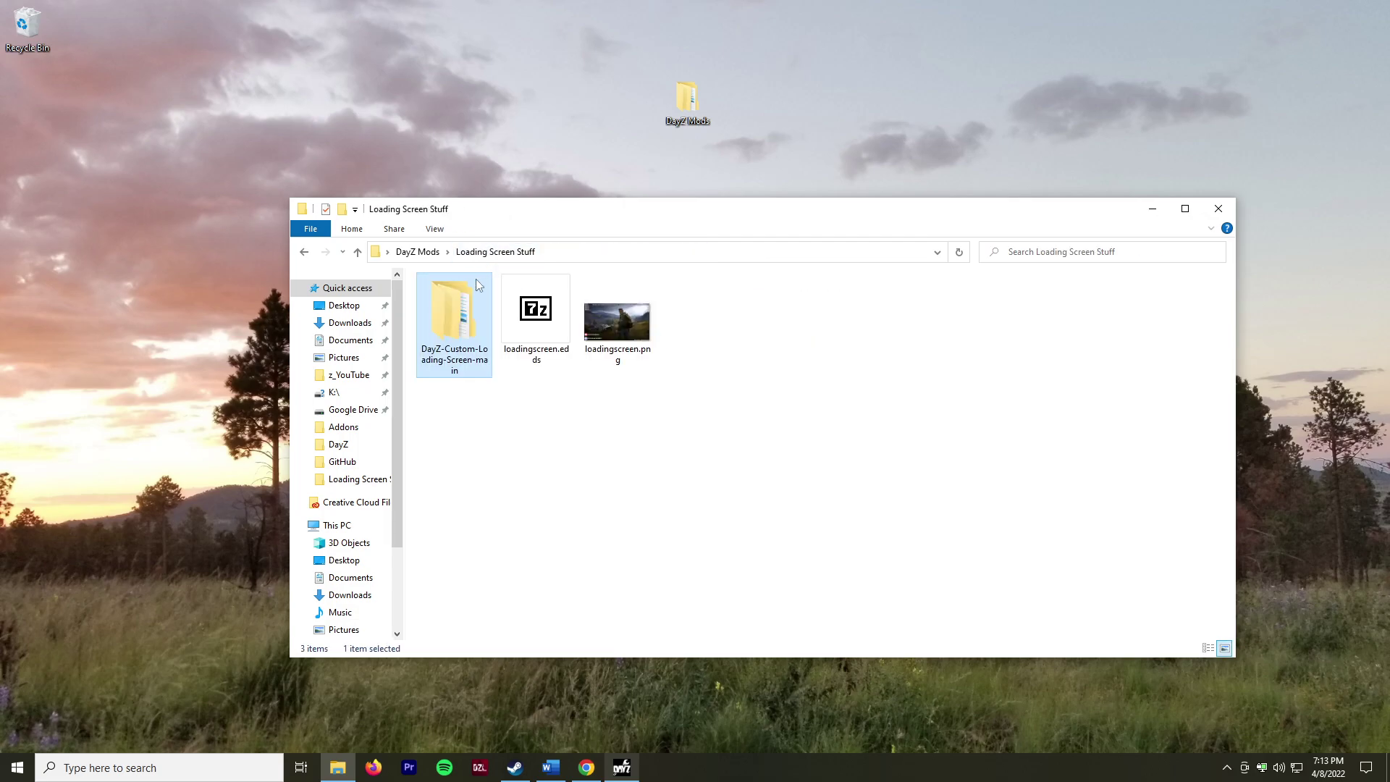
click(469, 370)
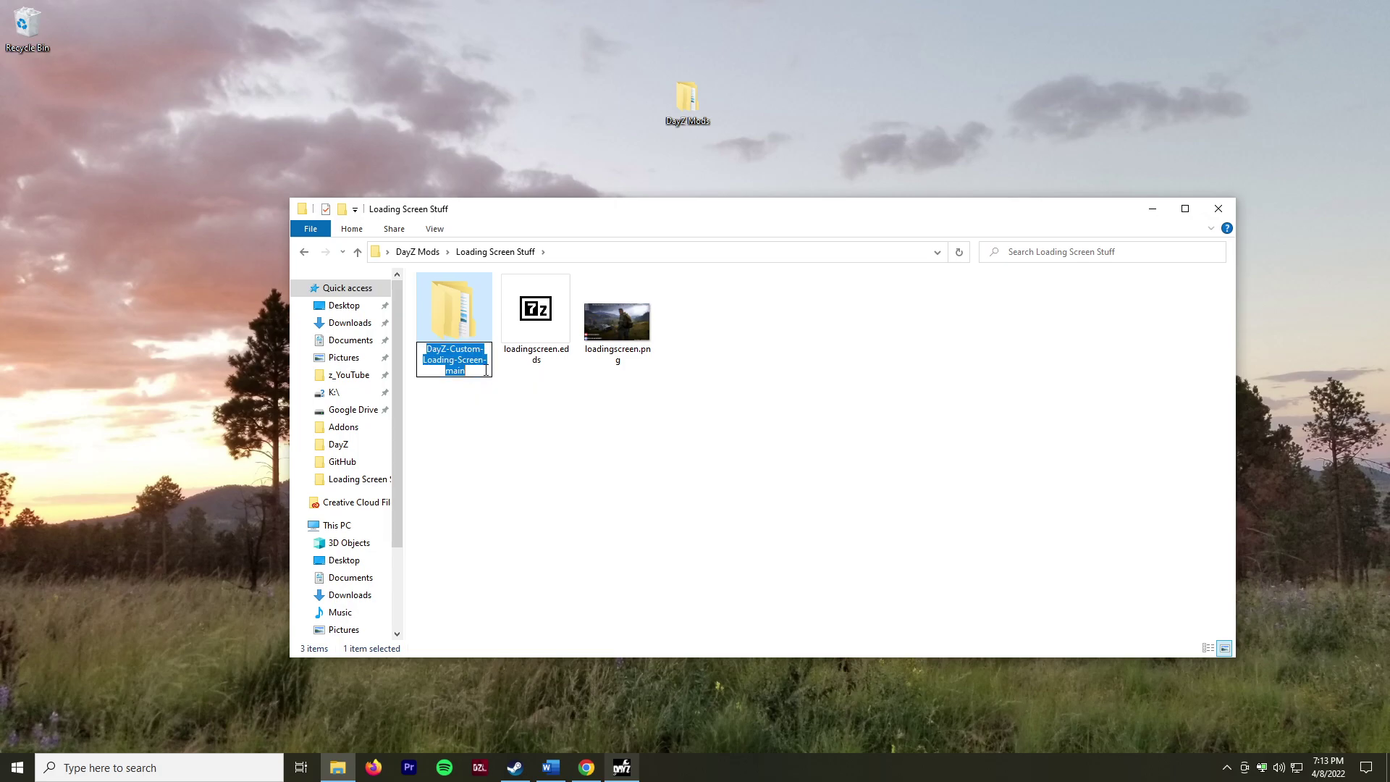
text(Addons)
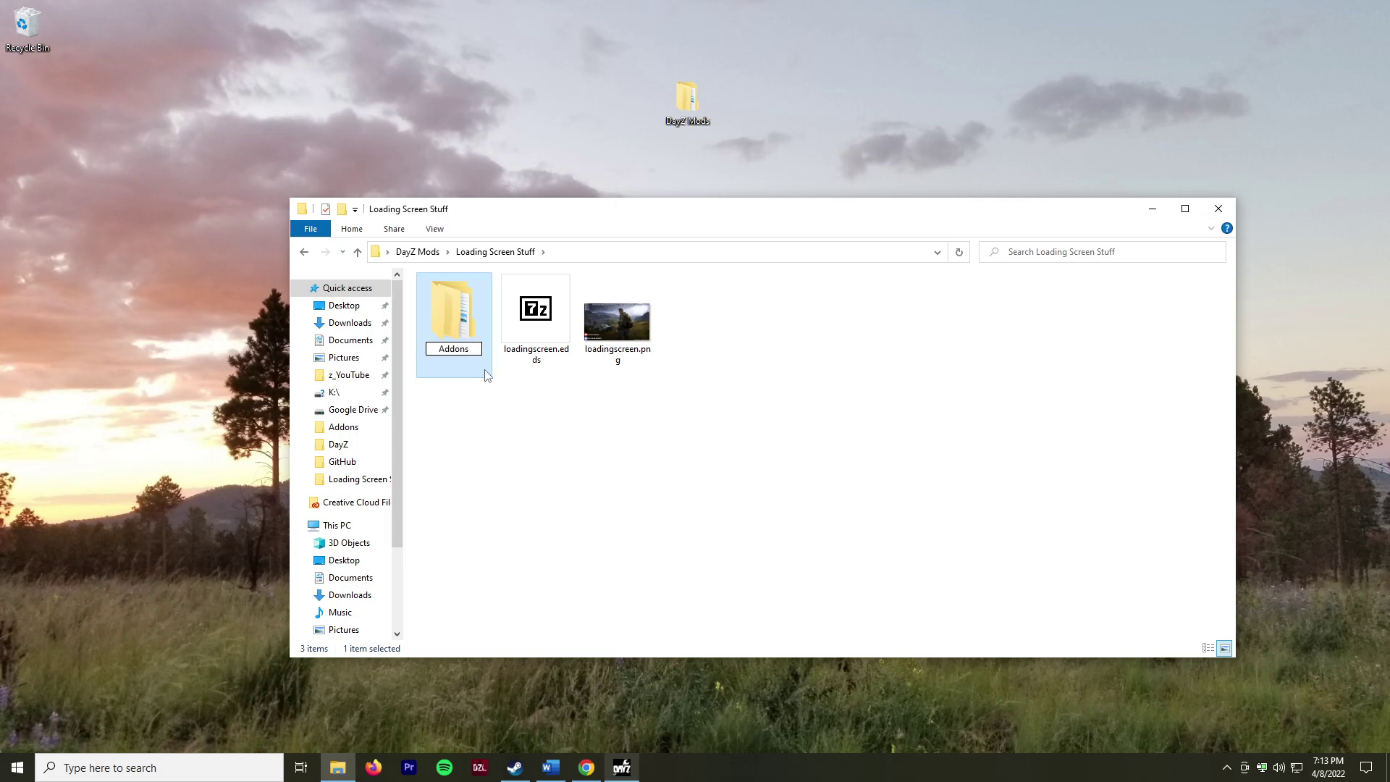
key(Return)
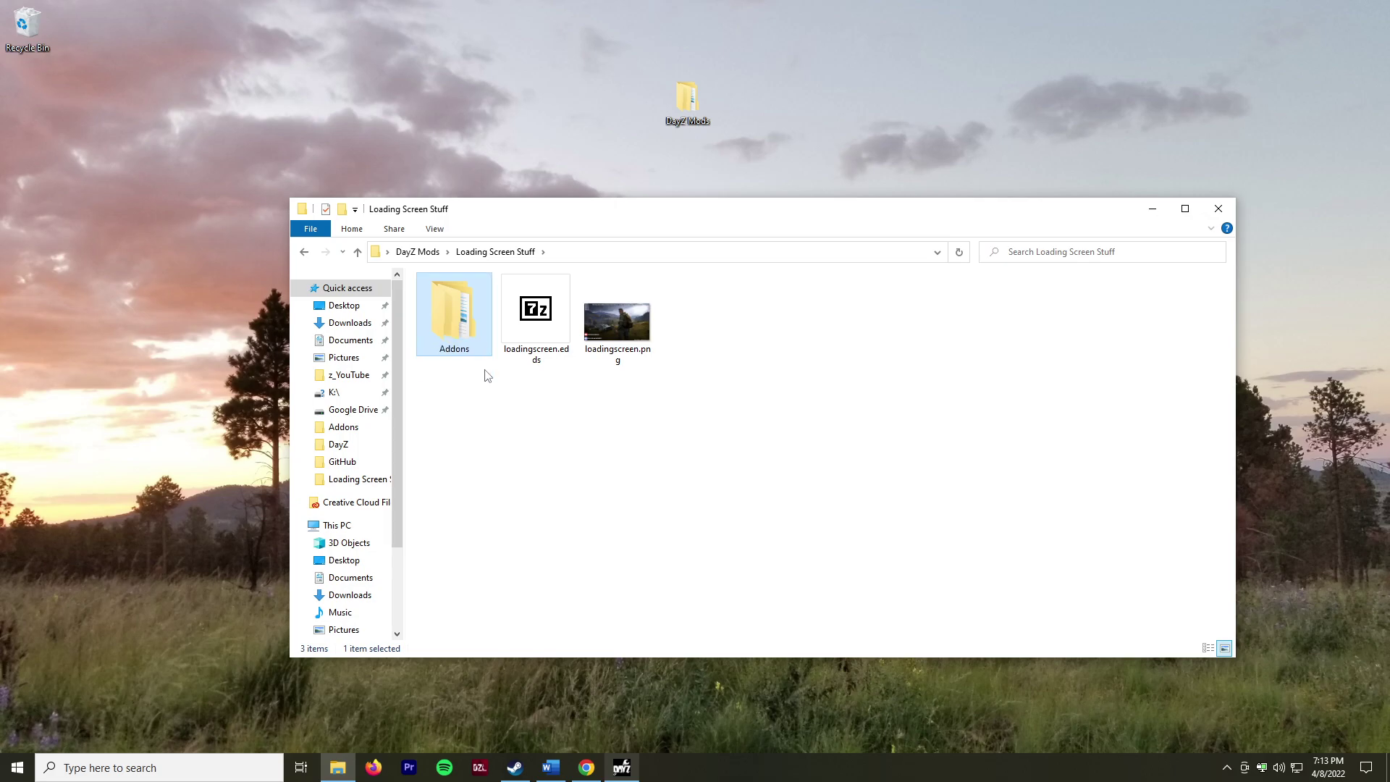
- Open the Addons folder and check the Loadingscreen folder inside it
click(470, 364)
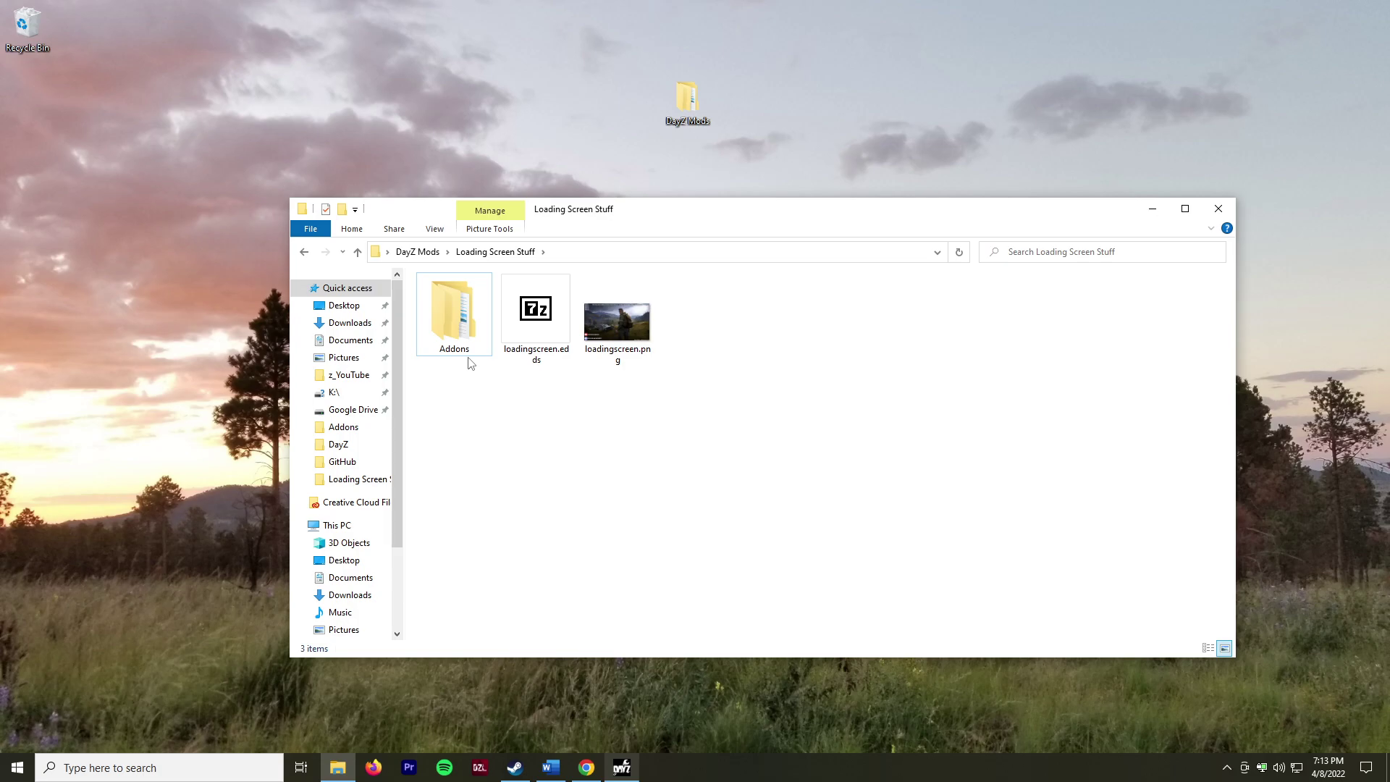
click(479, 319)
double_click(479, 319)
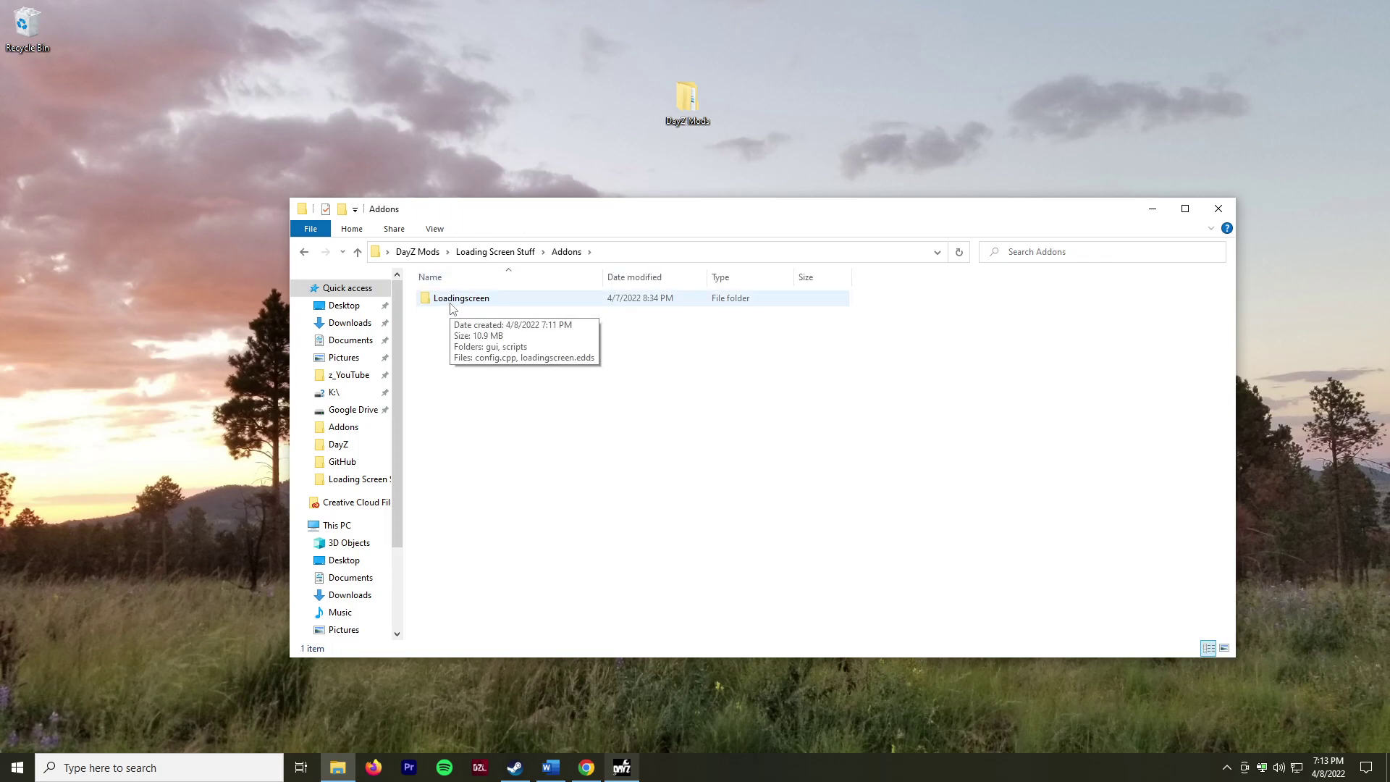
click(450, 305)
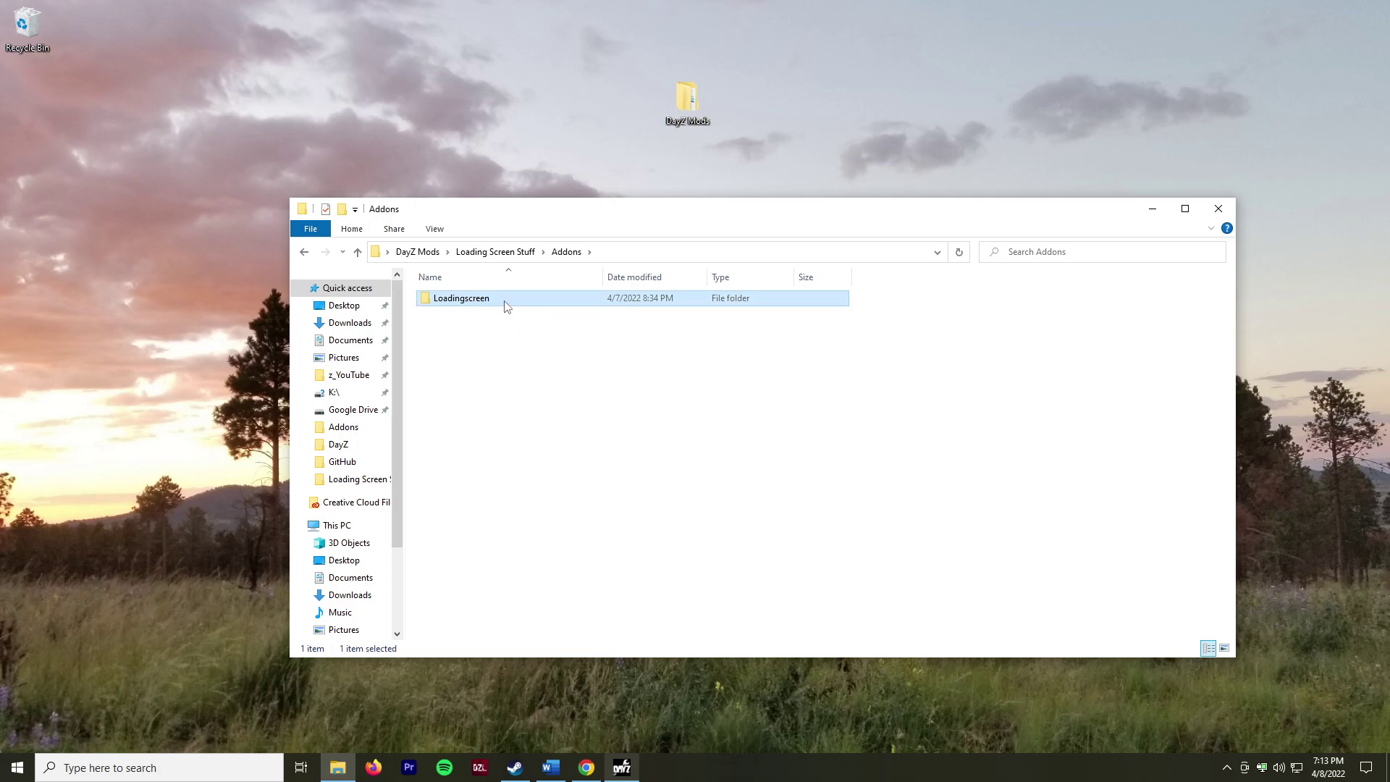
click(513, 252)
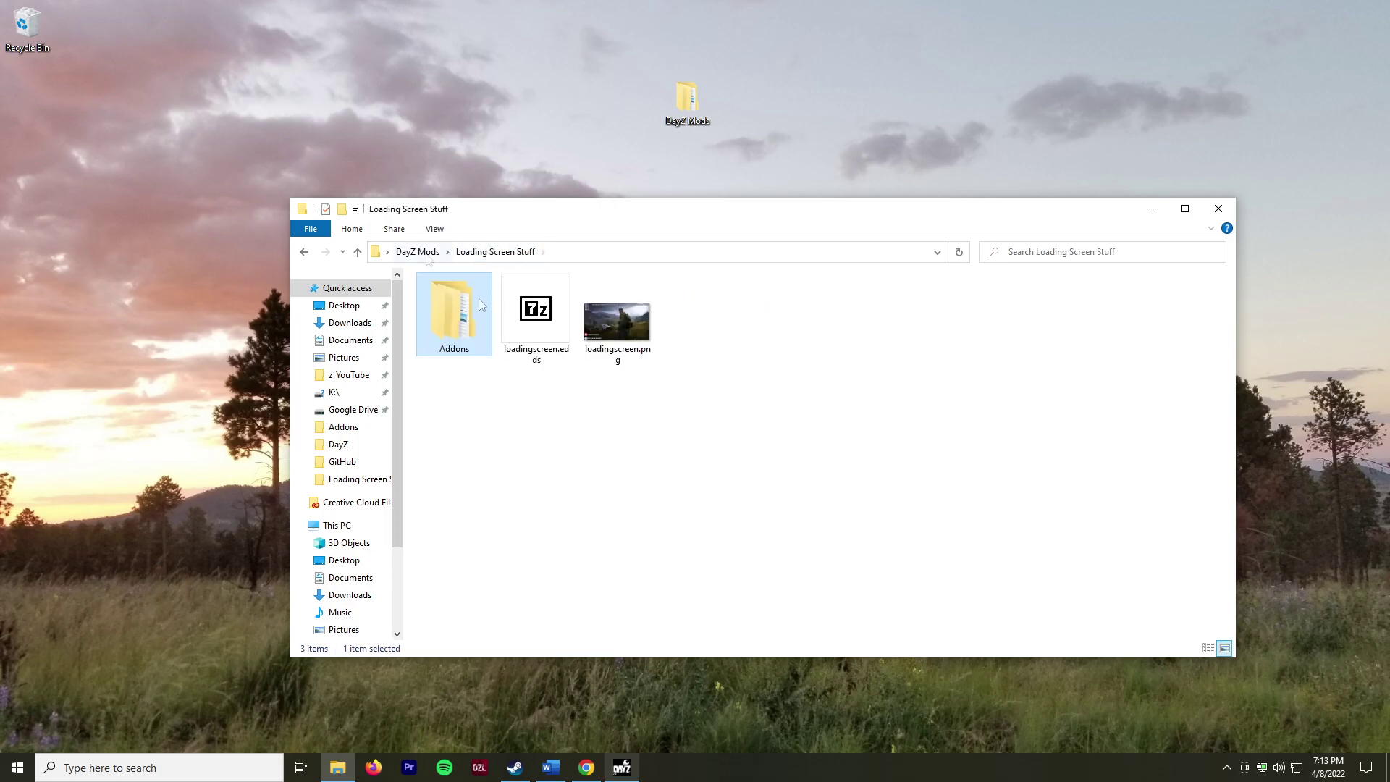
click(342, 209)
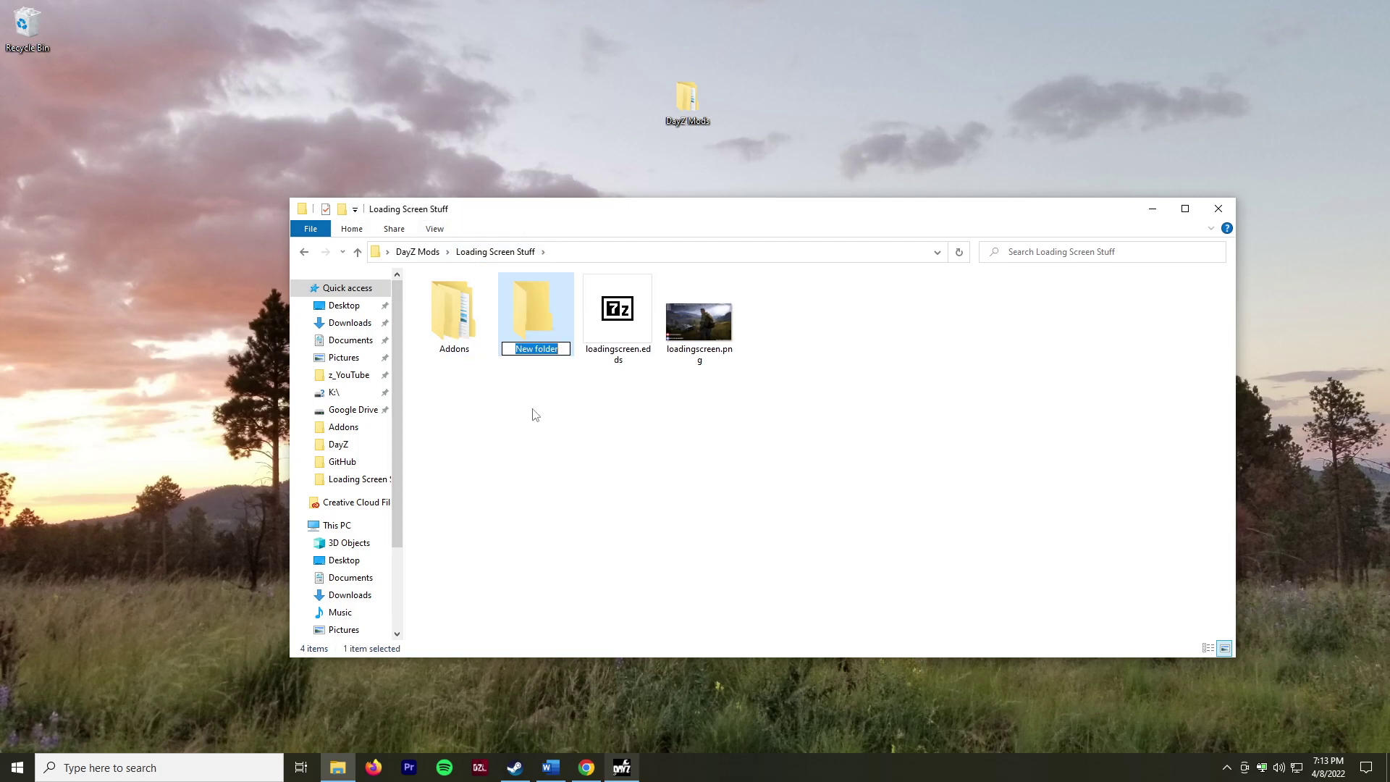
text(@TGCLoadingScreenVideo)
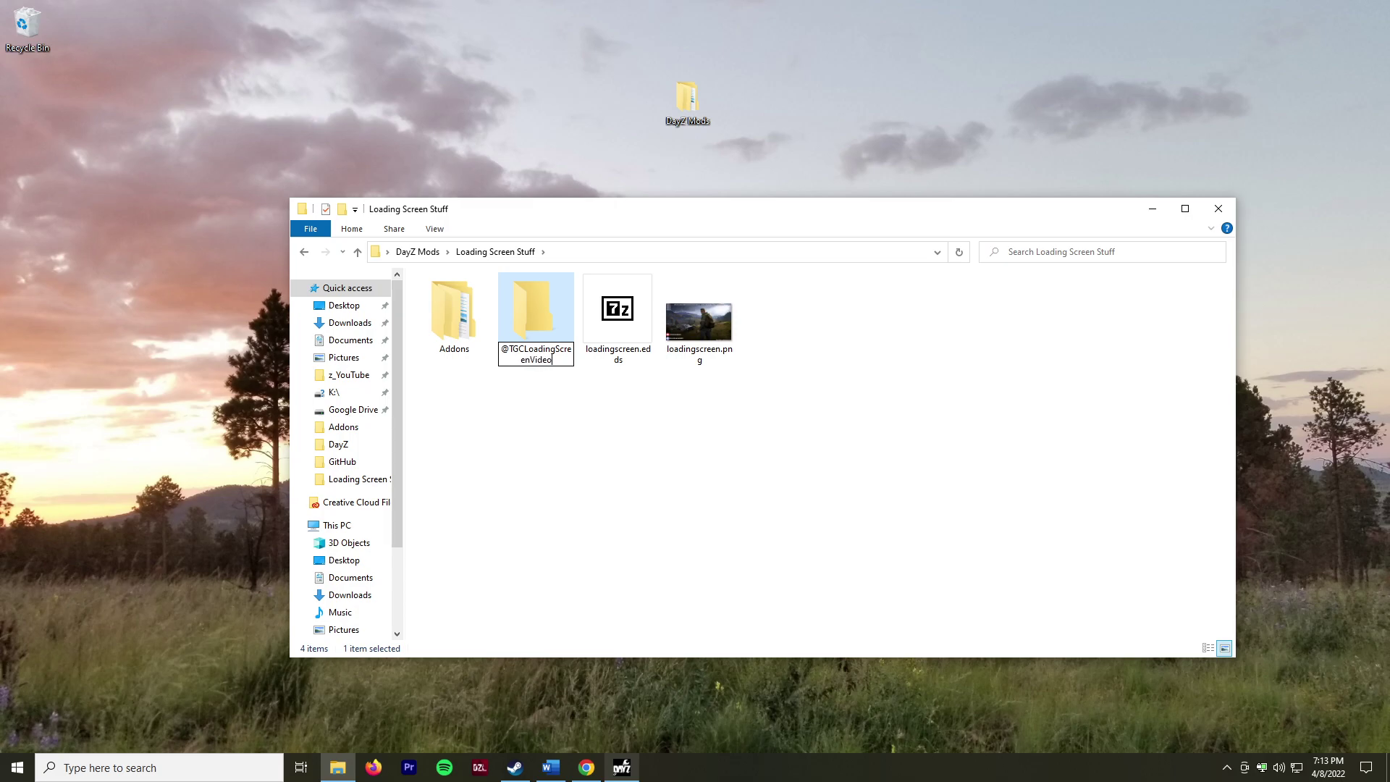
key(Return)
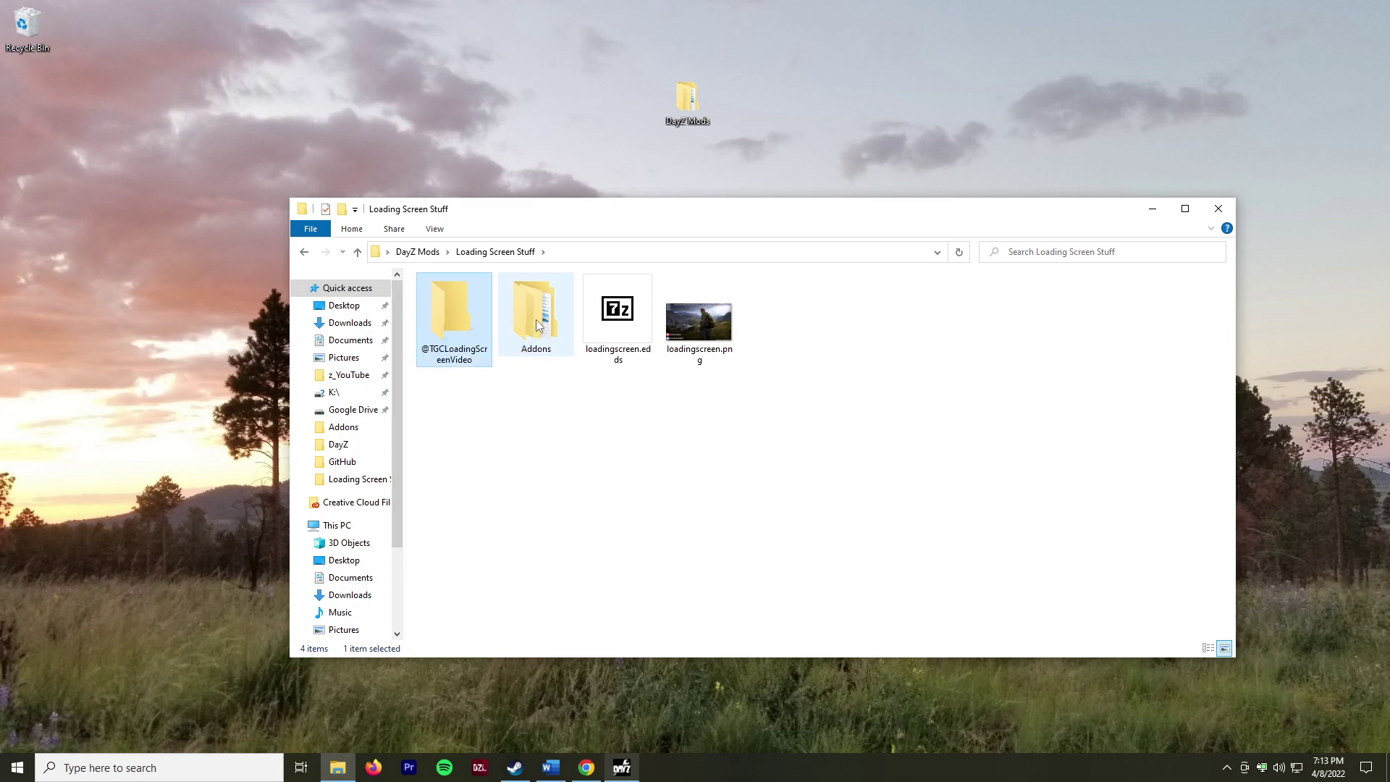
drag(552, 312, 470, 306)
click(453, 318)
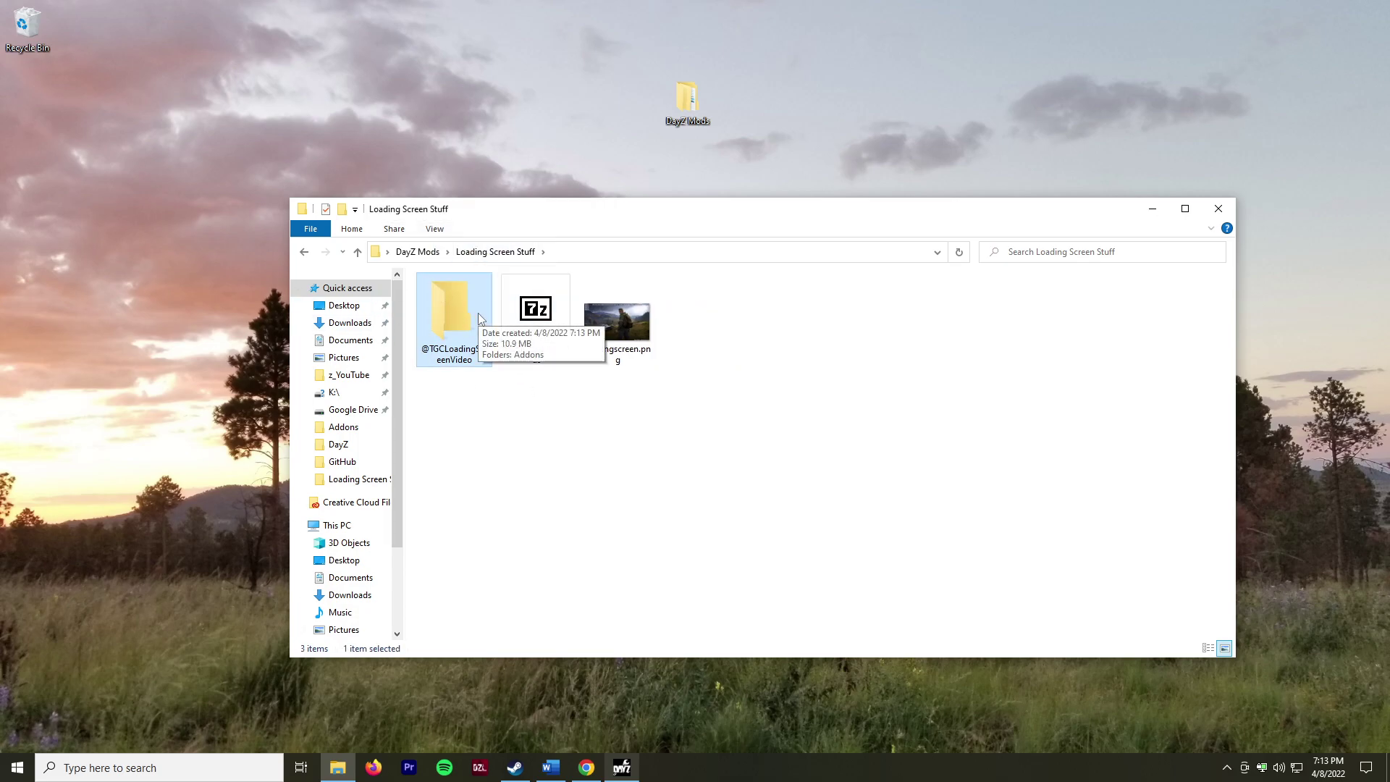
click(670, 429)
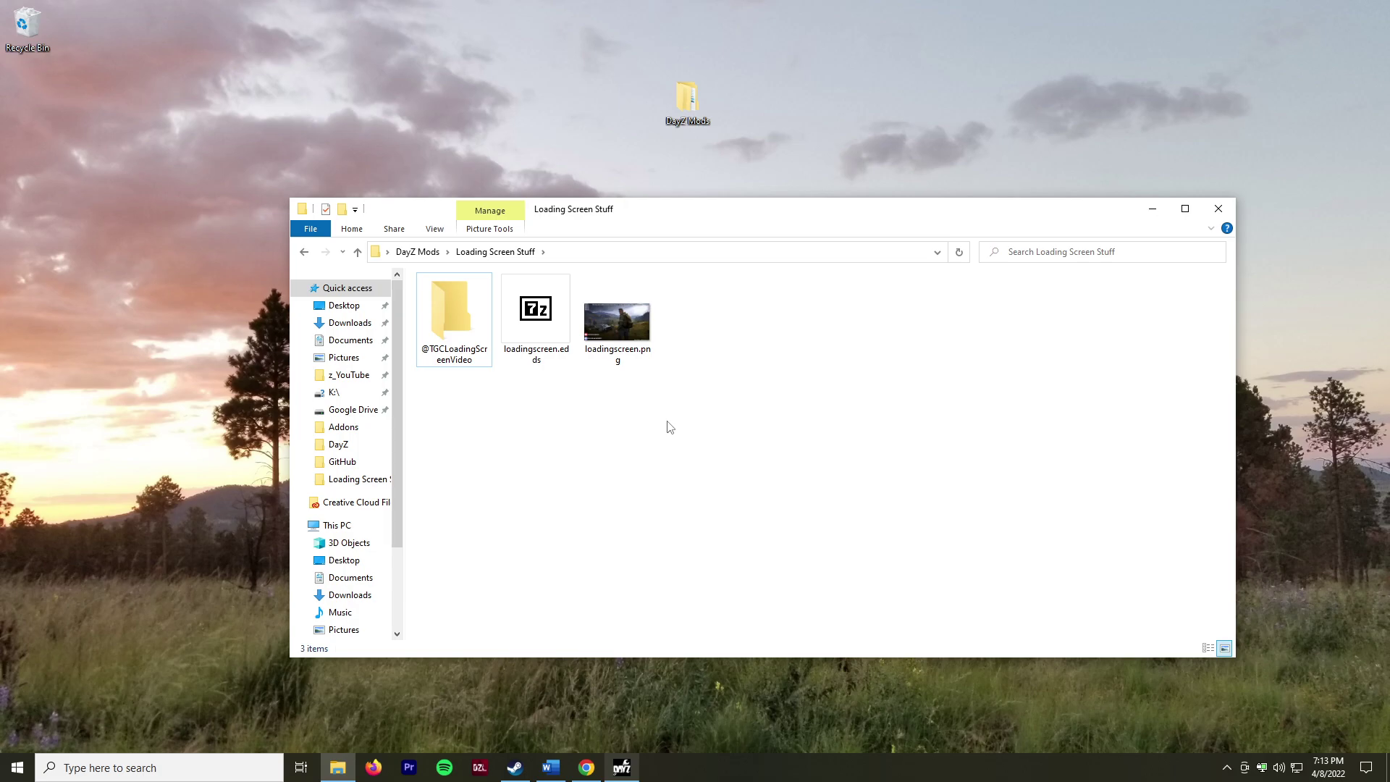
click(447, 340)
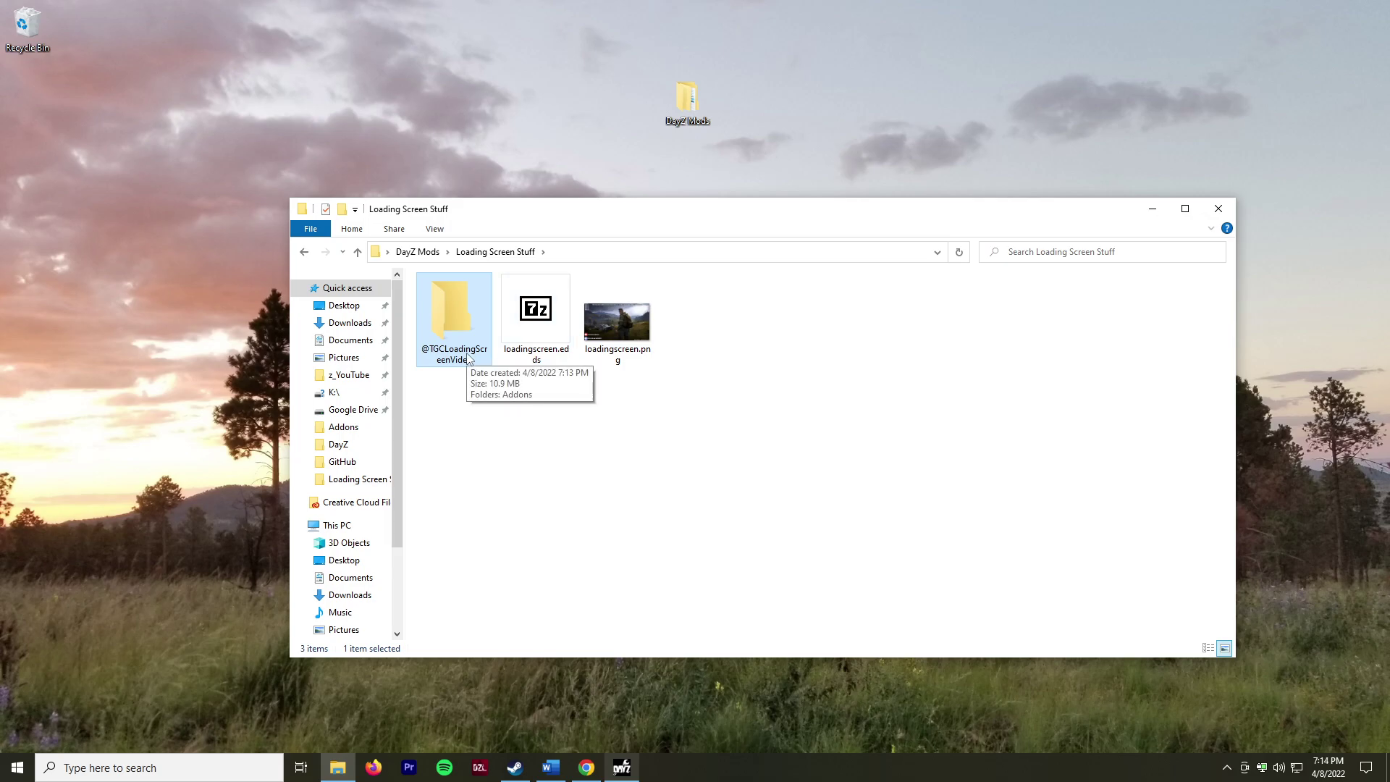
double_click(456, 326)
double_click(502, 302)
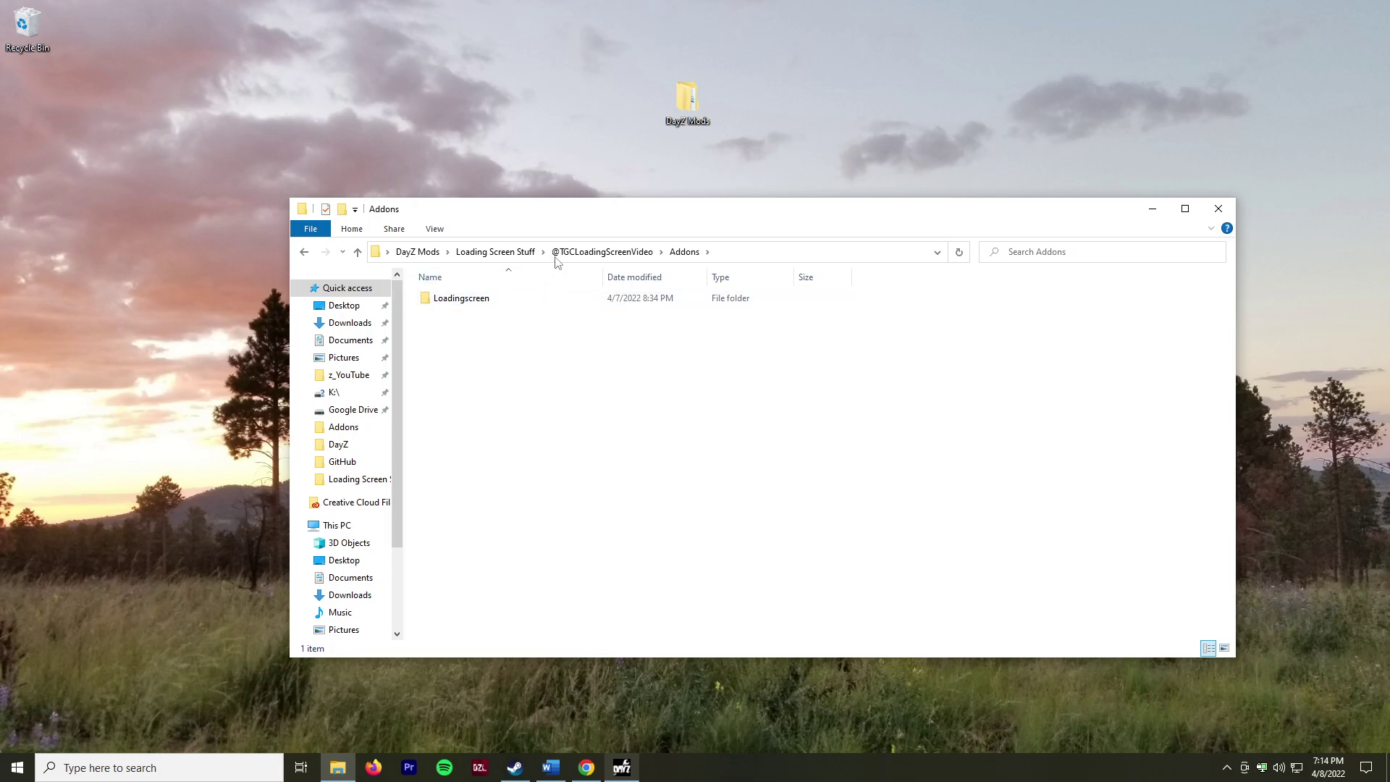
click(534, 251)
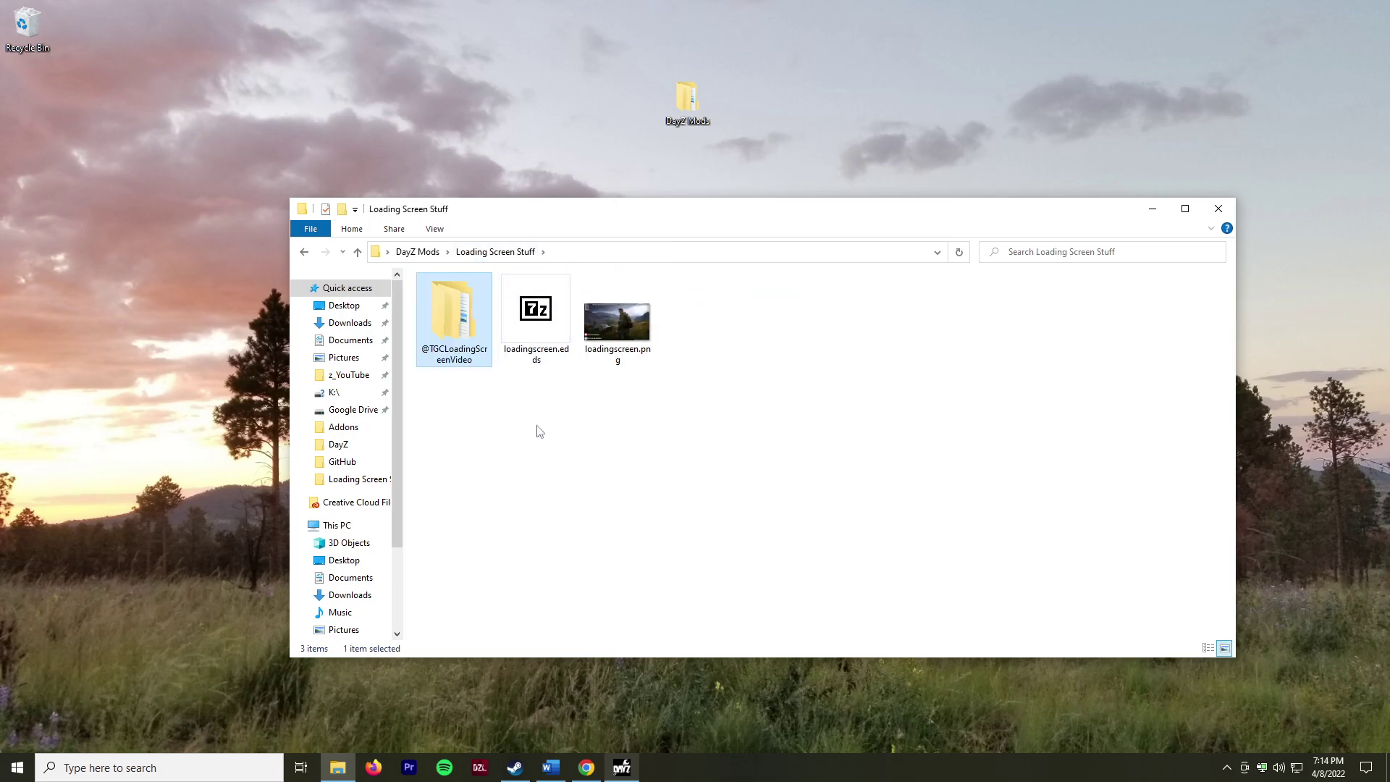
double_click(463, 323)
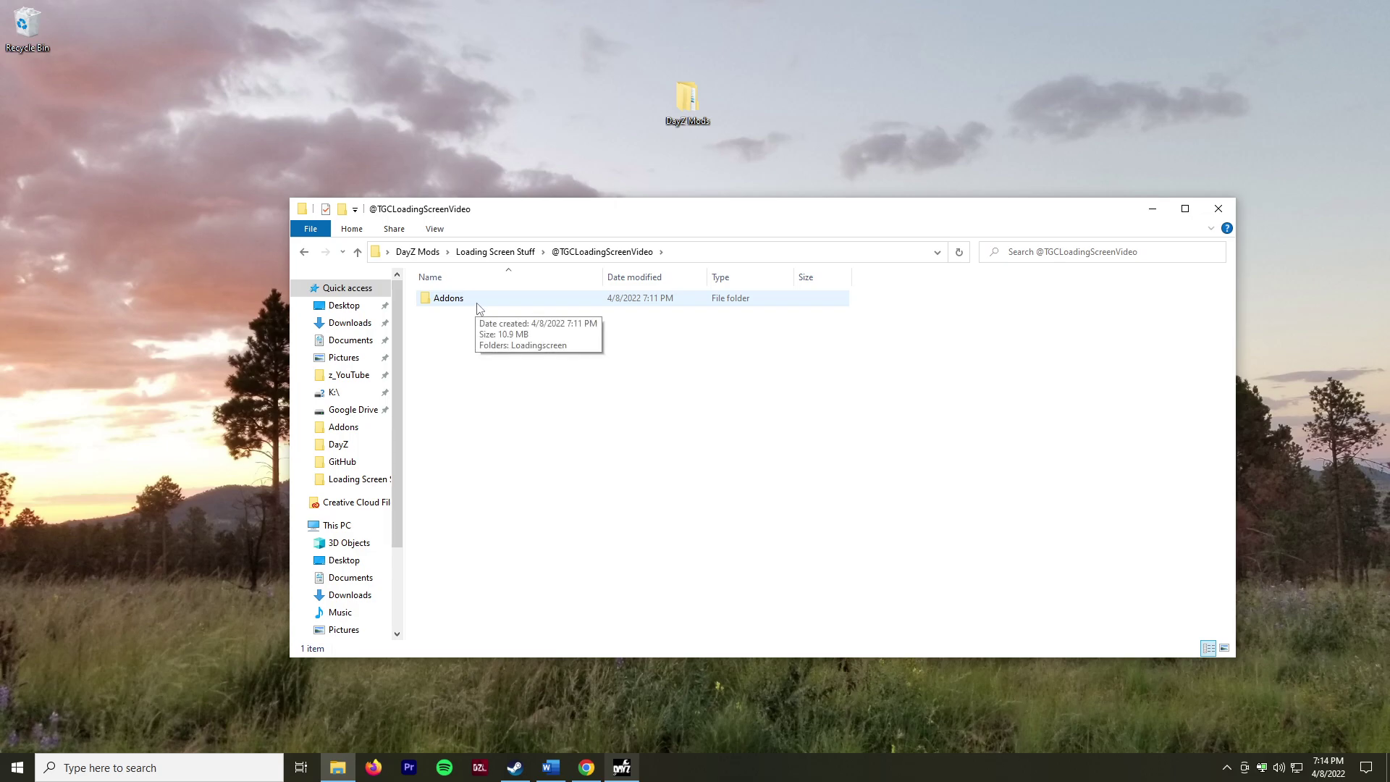
click(478, 307)
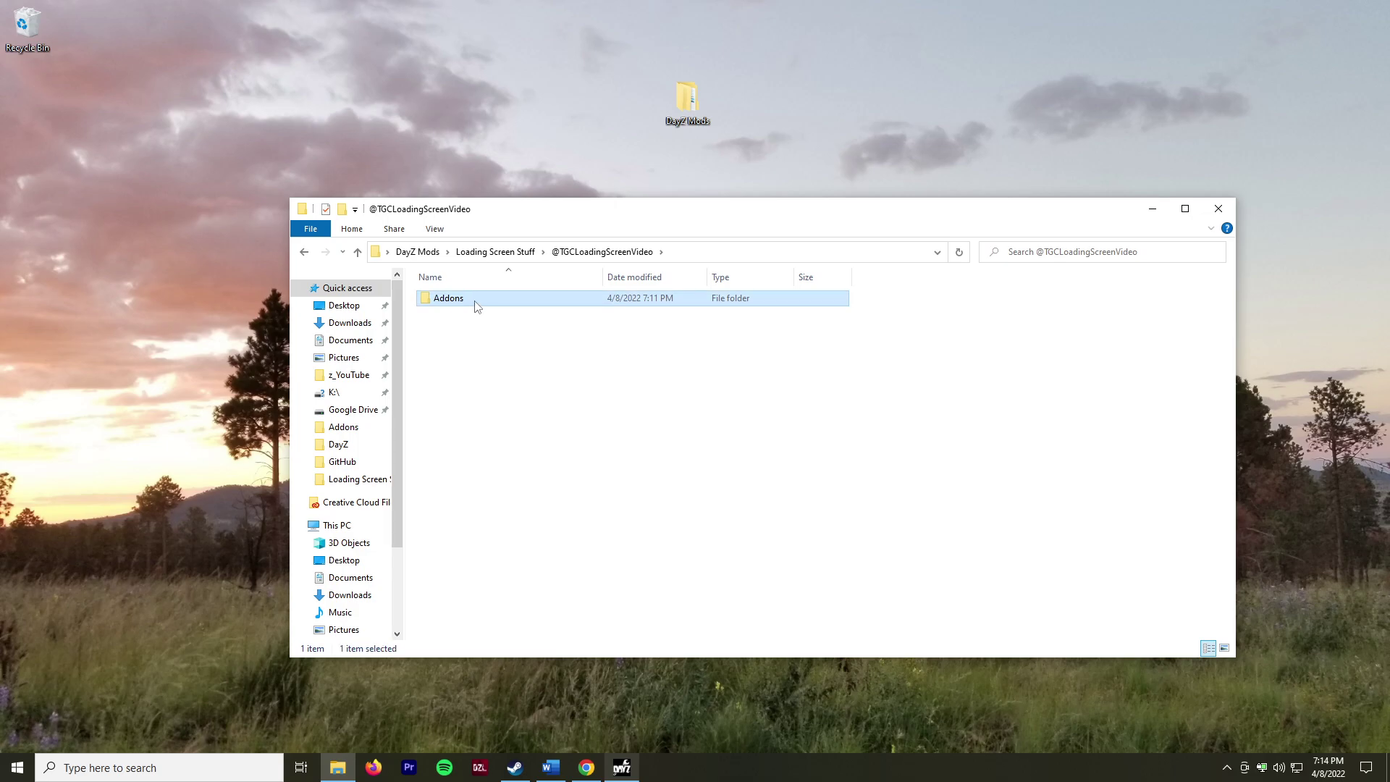
double_click(477, 308)
click(477, 307)
mouse_move(467, 304)
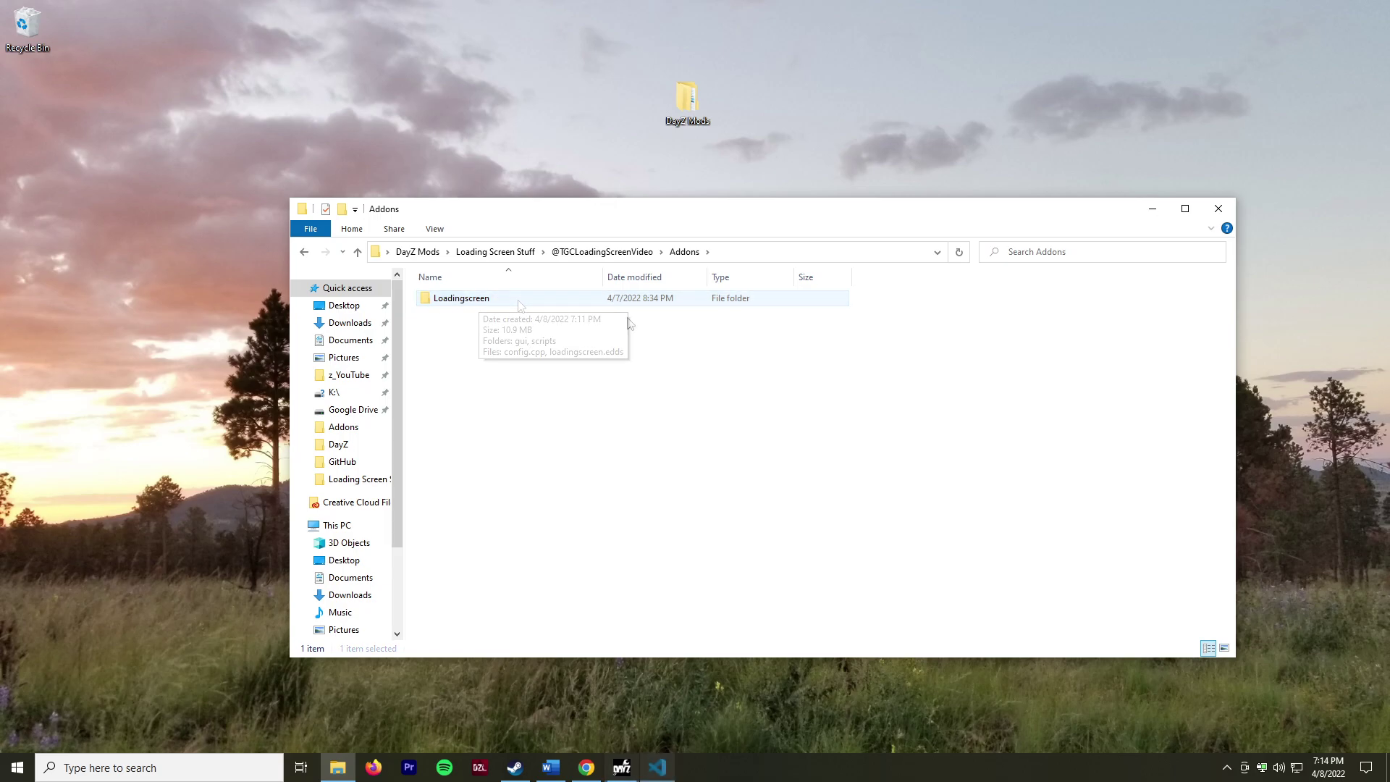
click(543, 302)
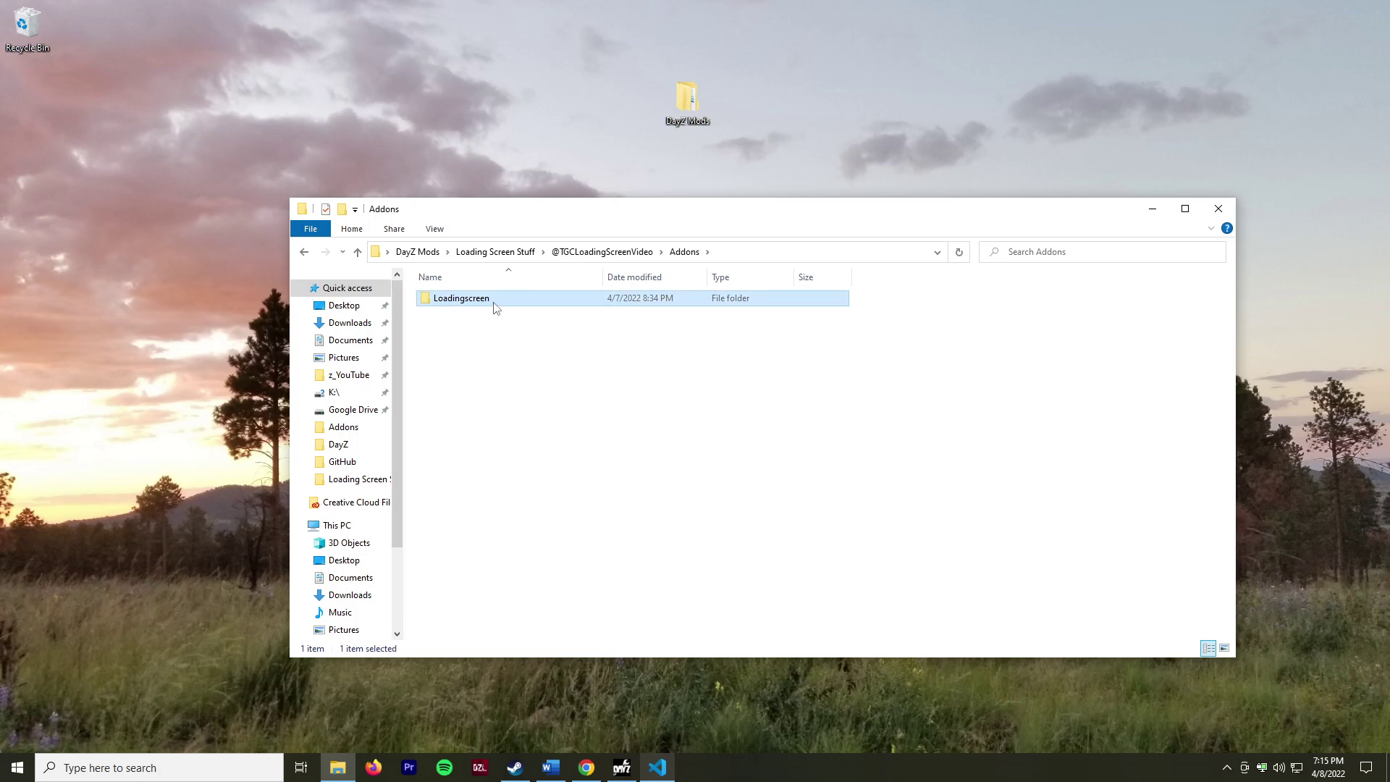
double_click(496, 304)
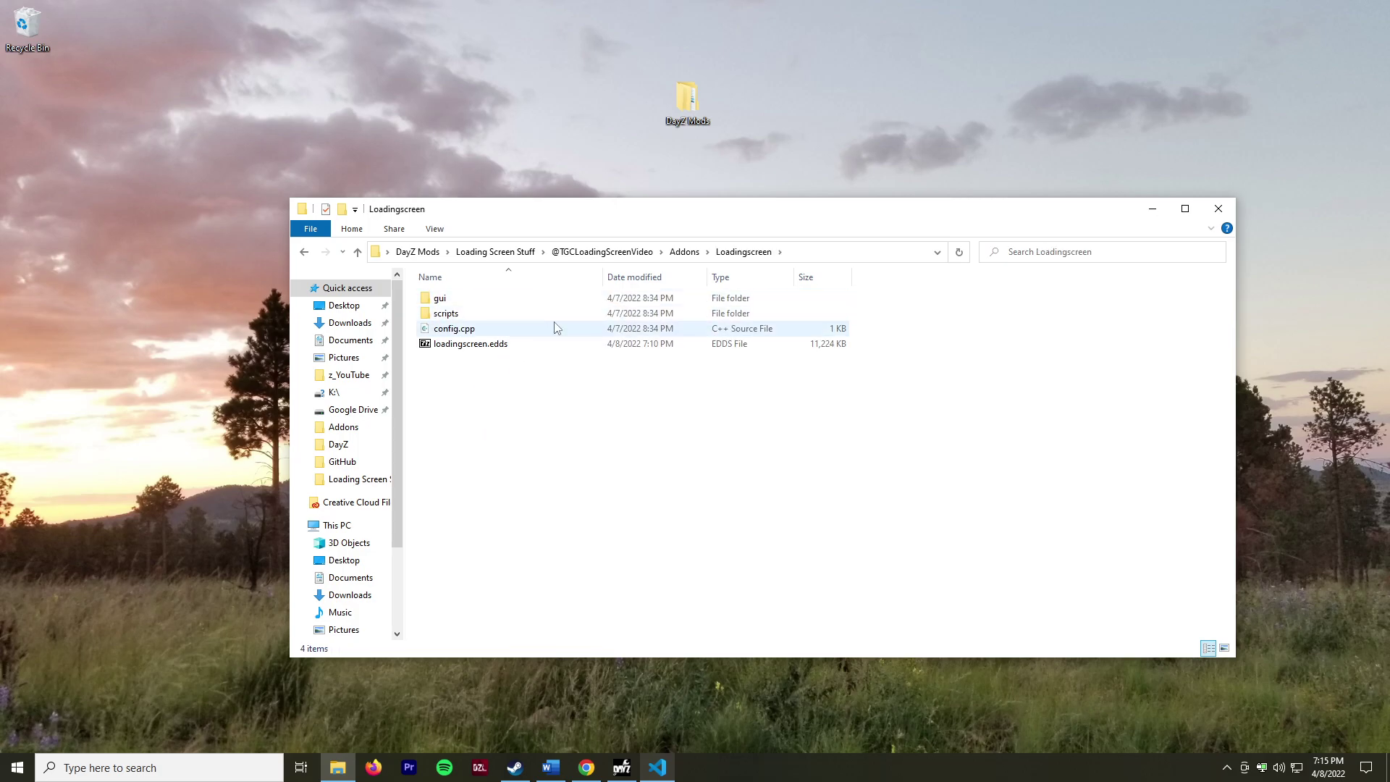
click(684, 251)
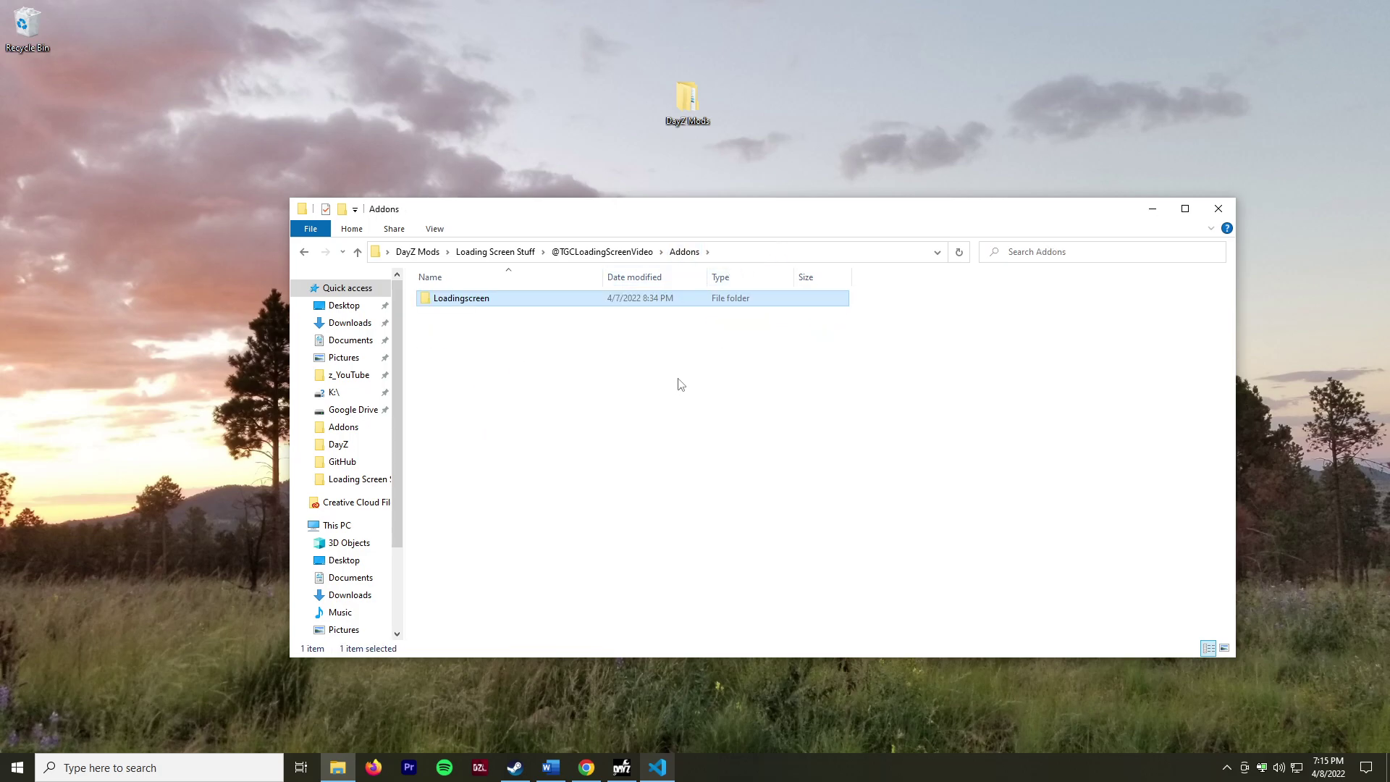
- Switch to DayZ Tools, launch Addon Builder, and review its general options, closing them without saving
click(620, 768)
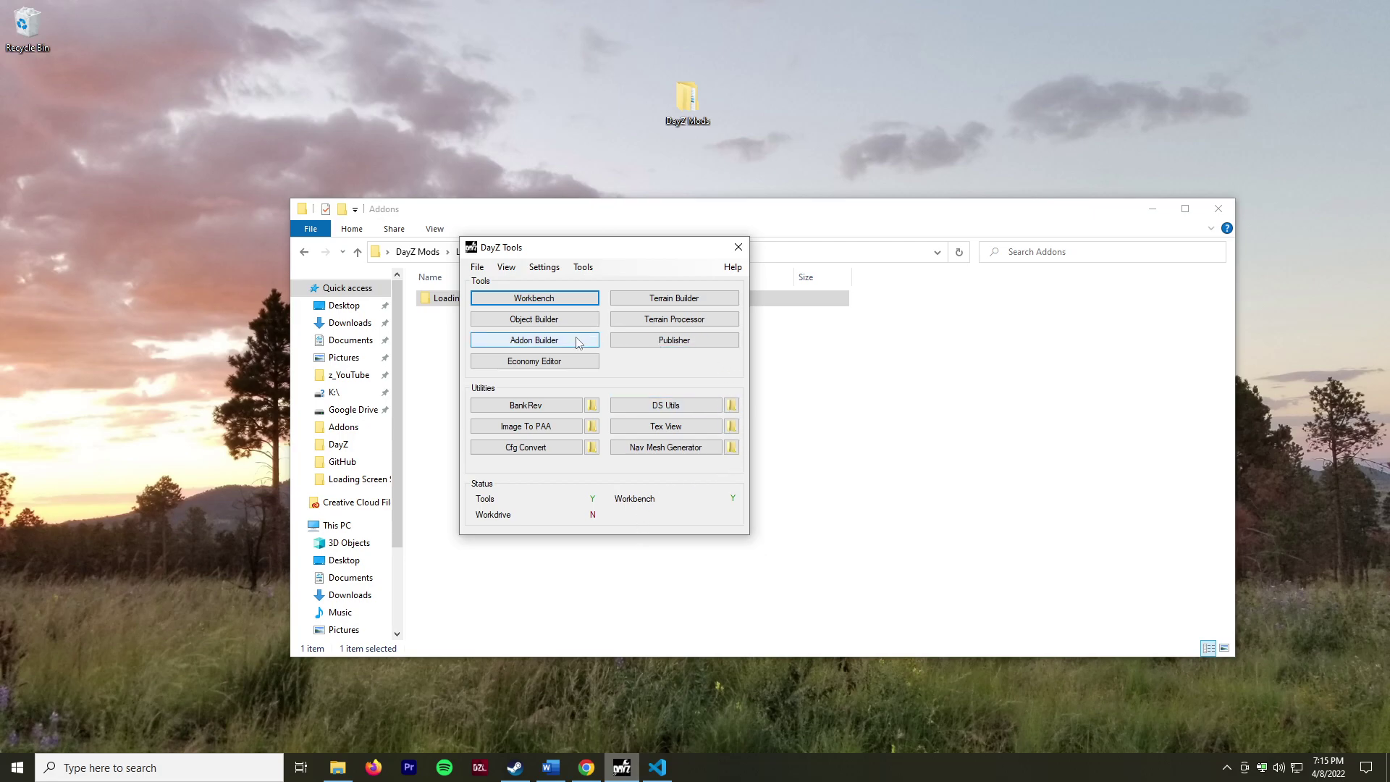
click(534, 339)
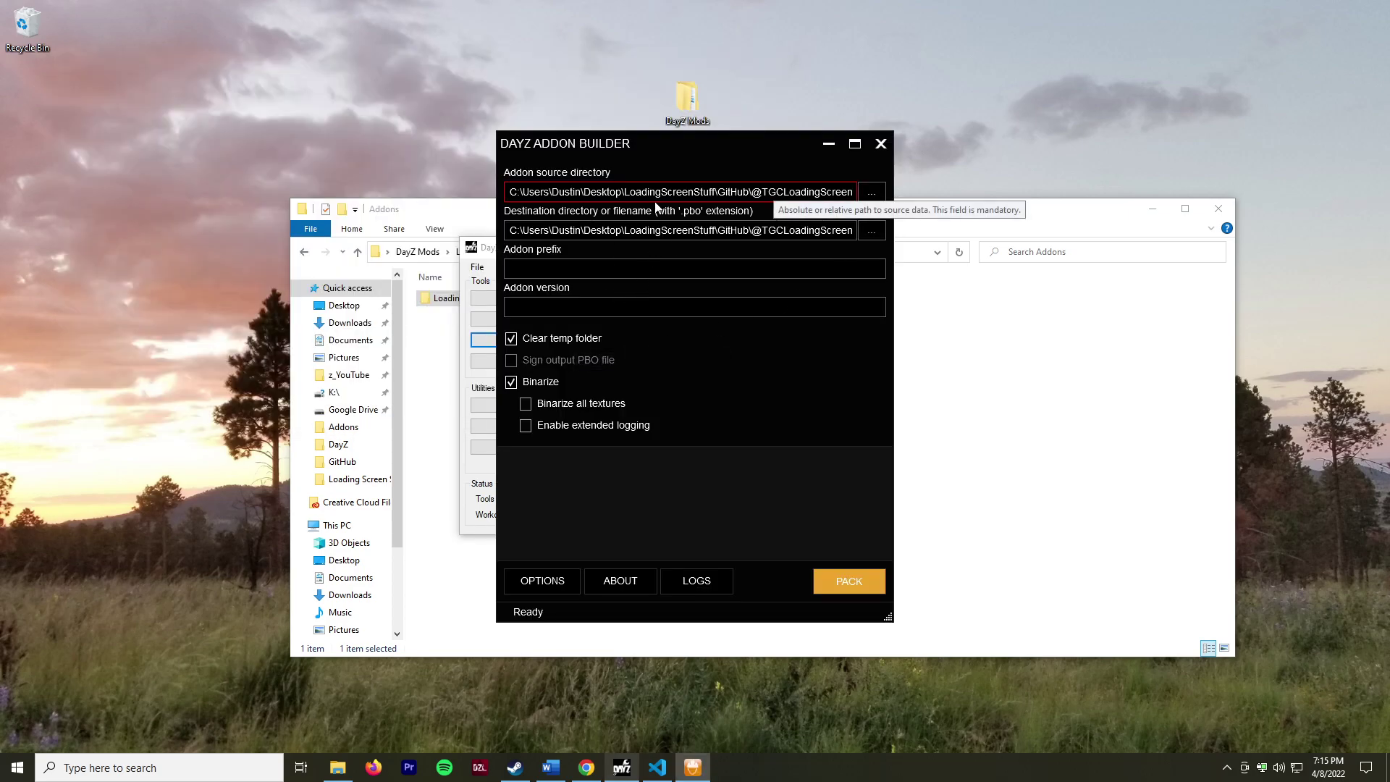
click(542, 580)
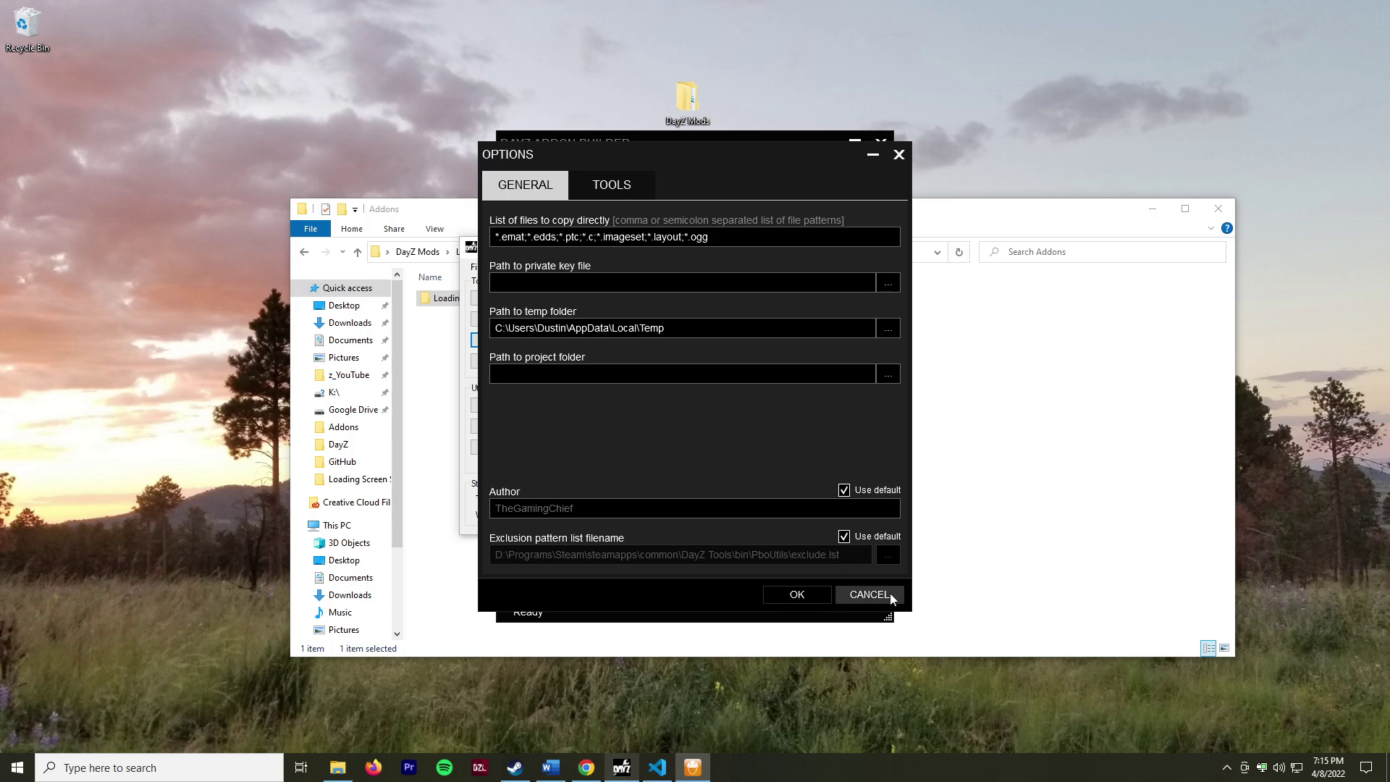
click(867, 595)
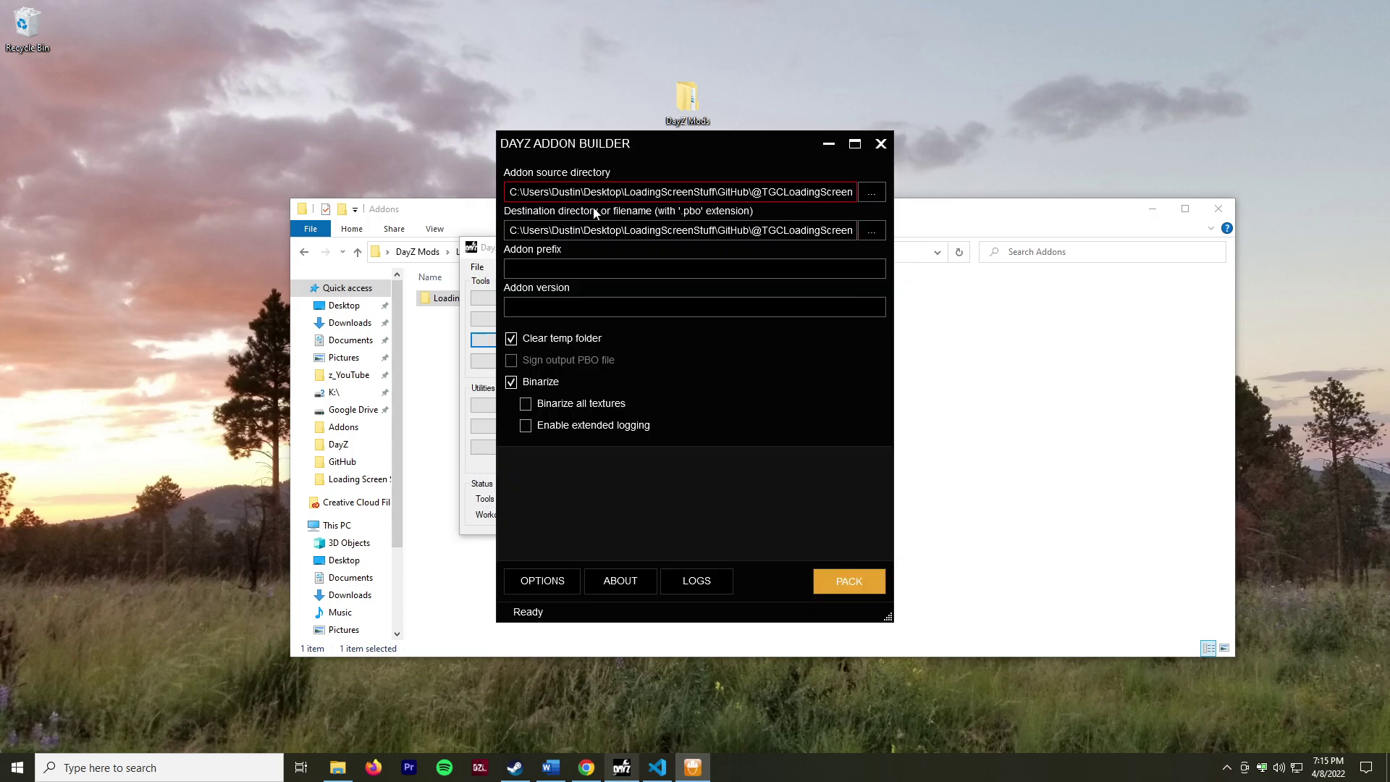
click(874, 193)
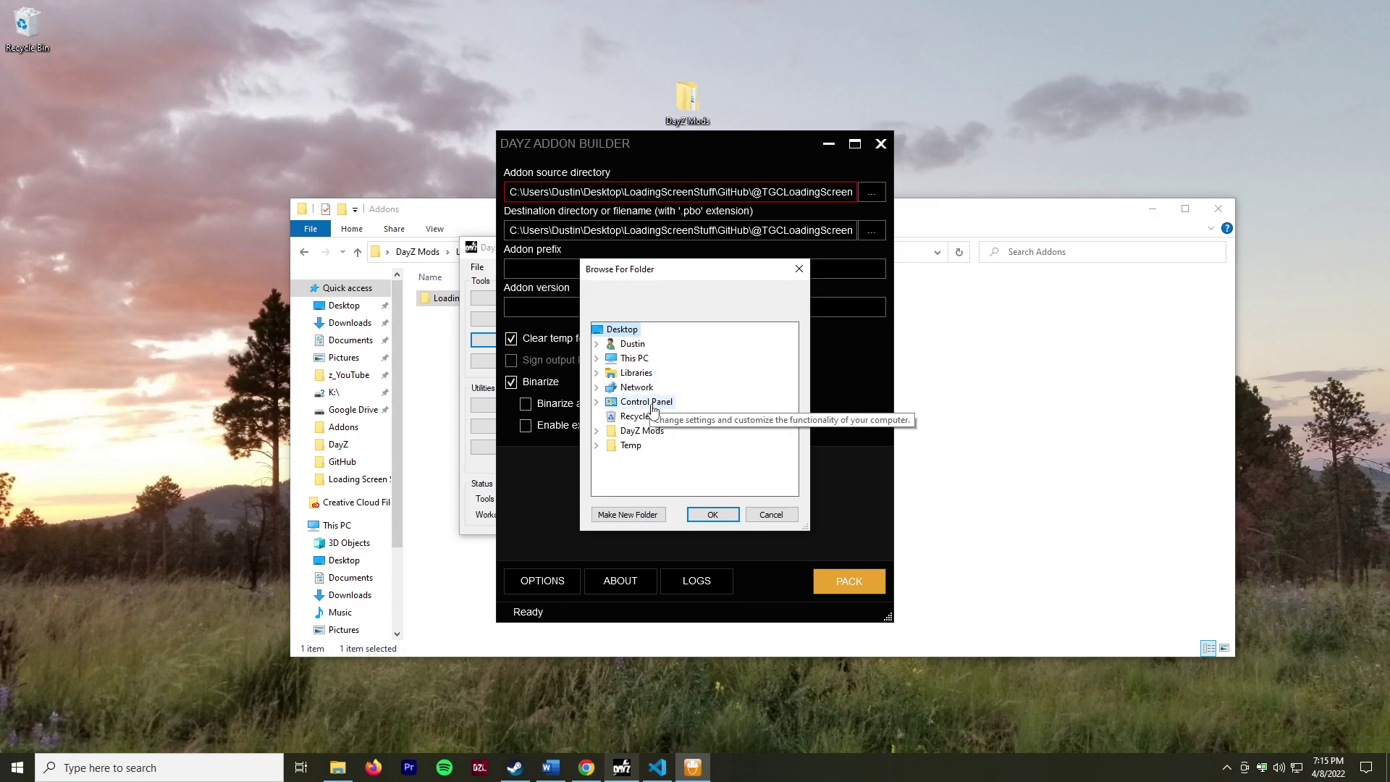
double_click(642, 431)
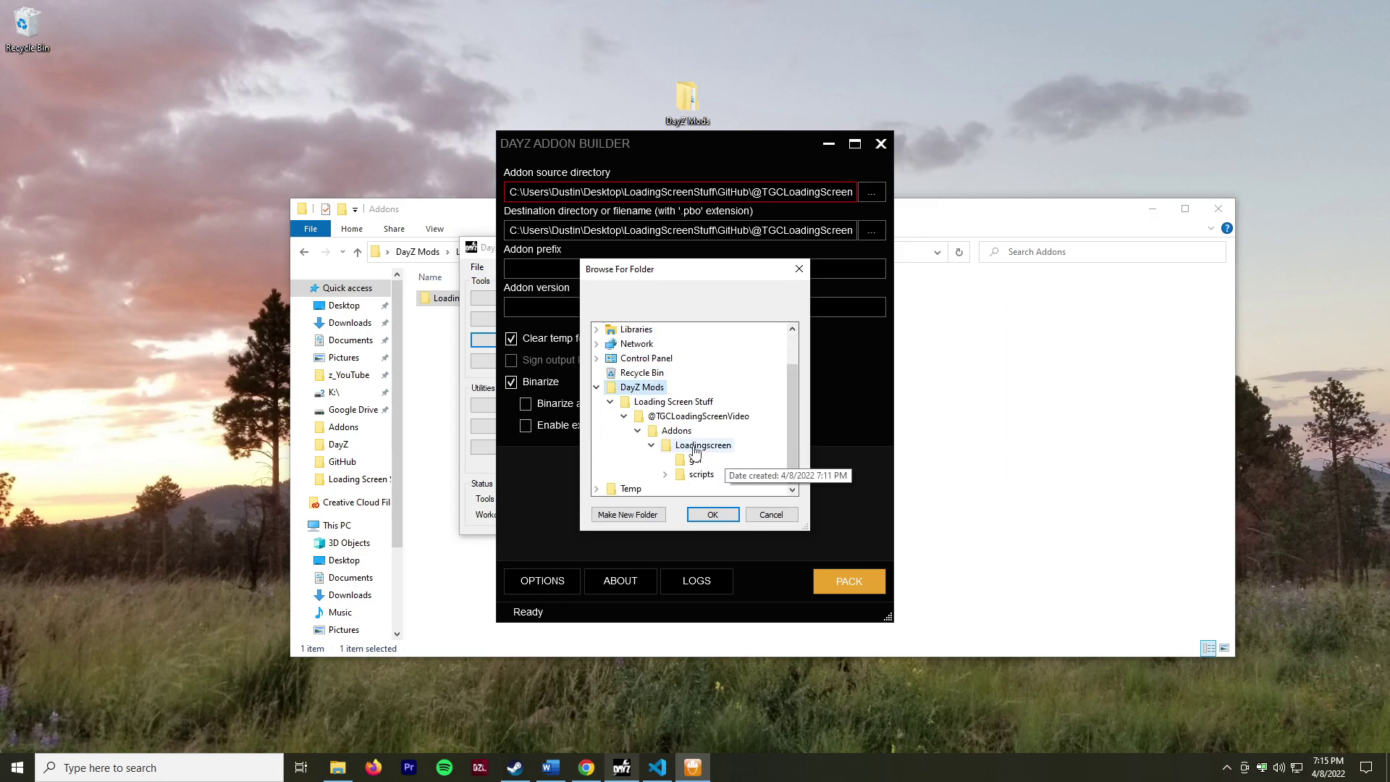
click(701, 445)
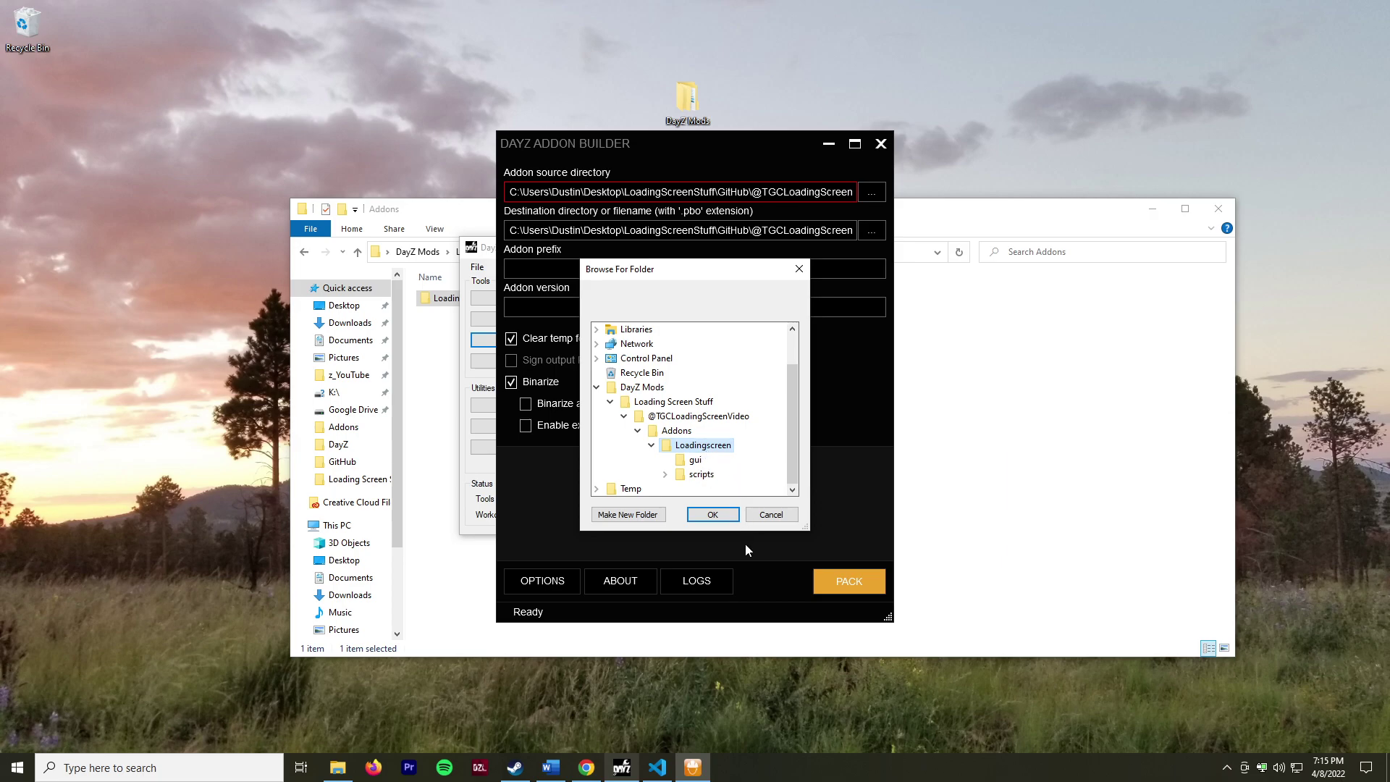
click(712, 516)
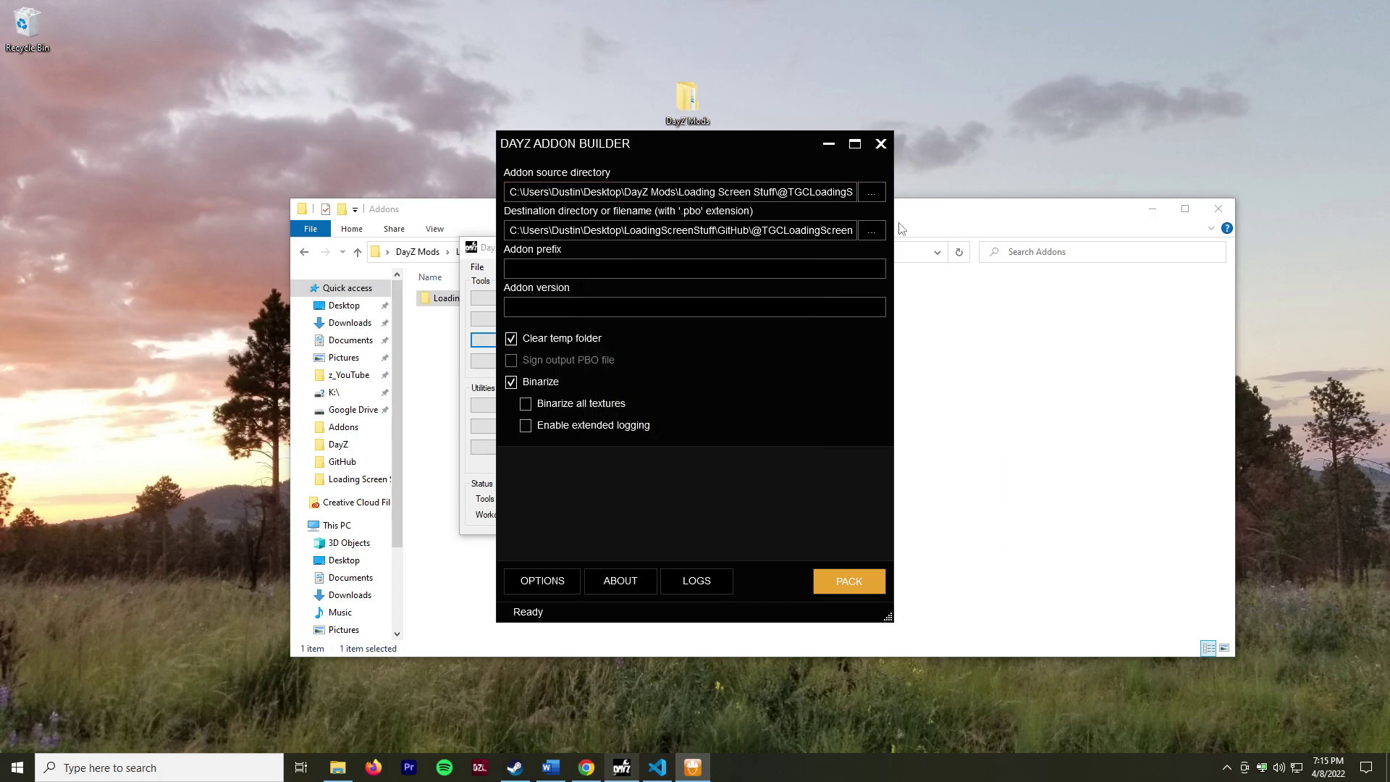
- Arrange the tool windows clear of File Explorer, view the Loadingscreen folder's contents, and return to Addon Builder
drag(734, 142, 1071, 193)
drag(550, 247, 108, 272)
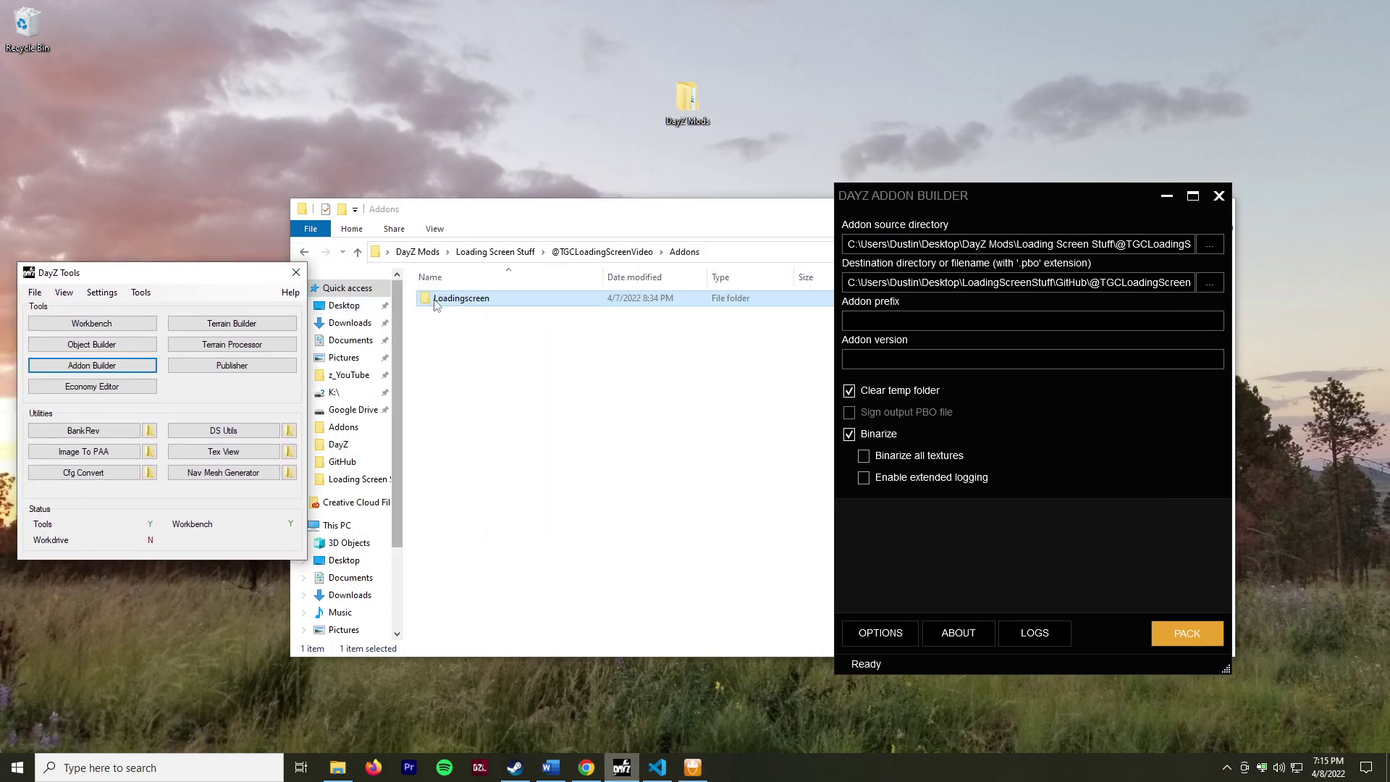
double_click(593, 298)
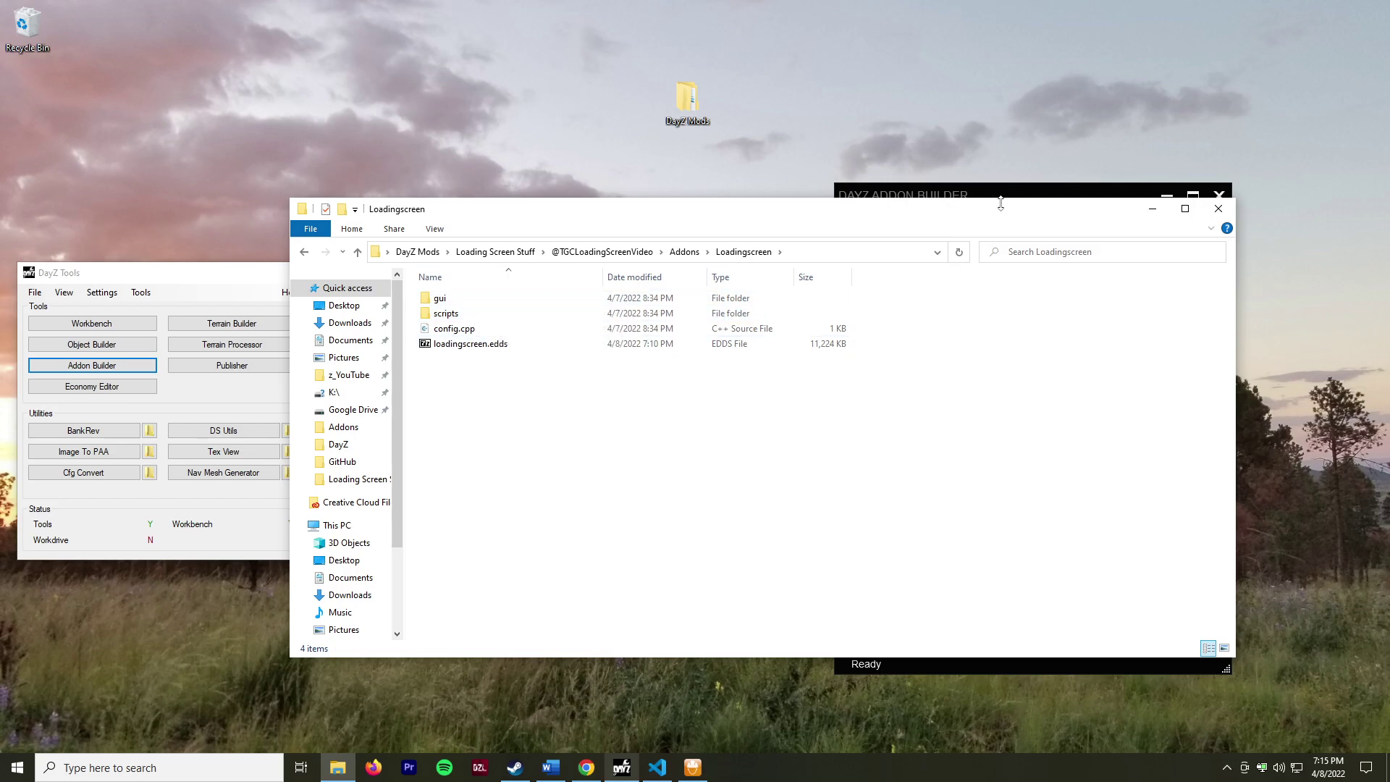
click(1000, 194)
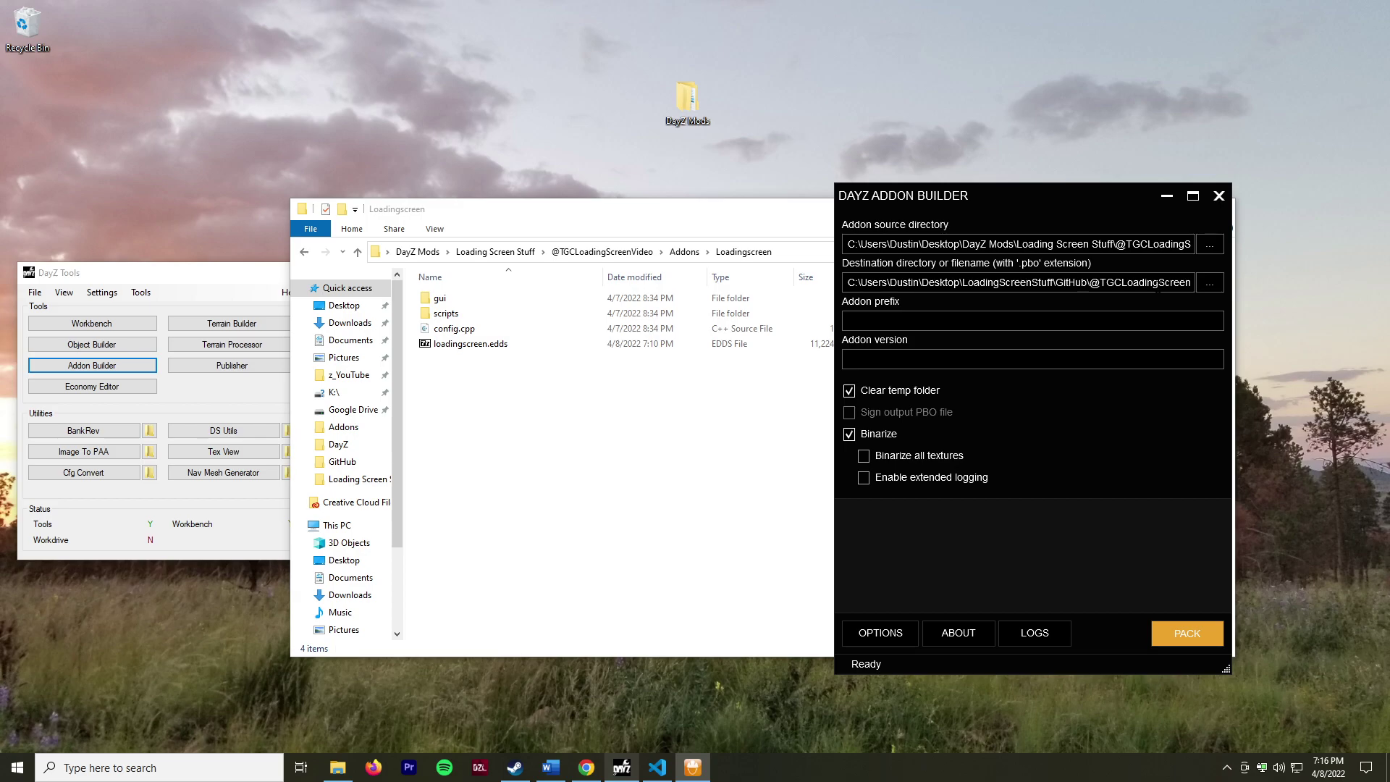
click(1209, 282)
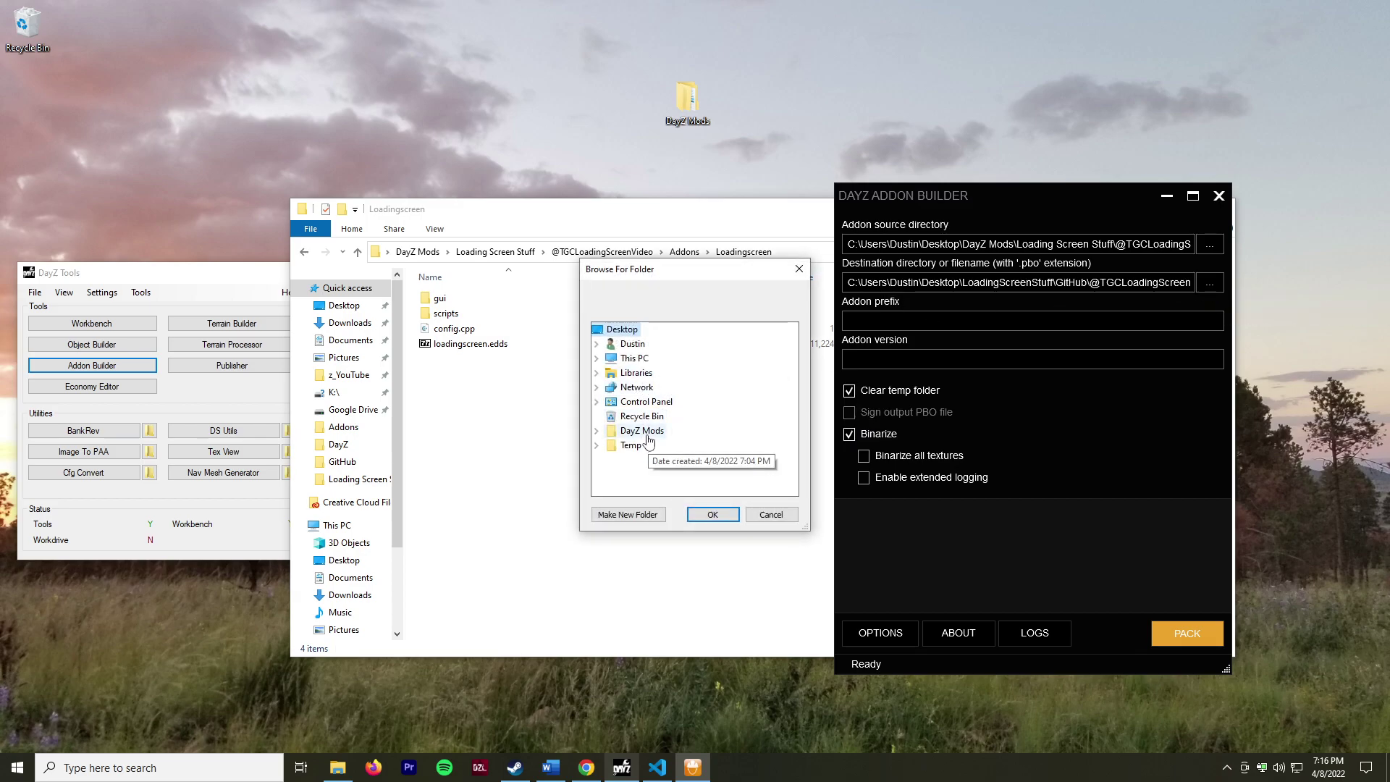
click(642, 431)
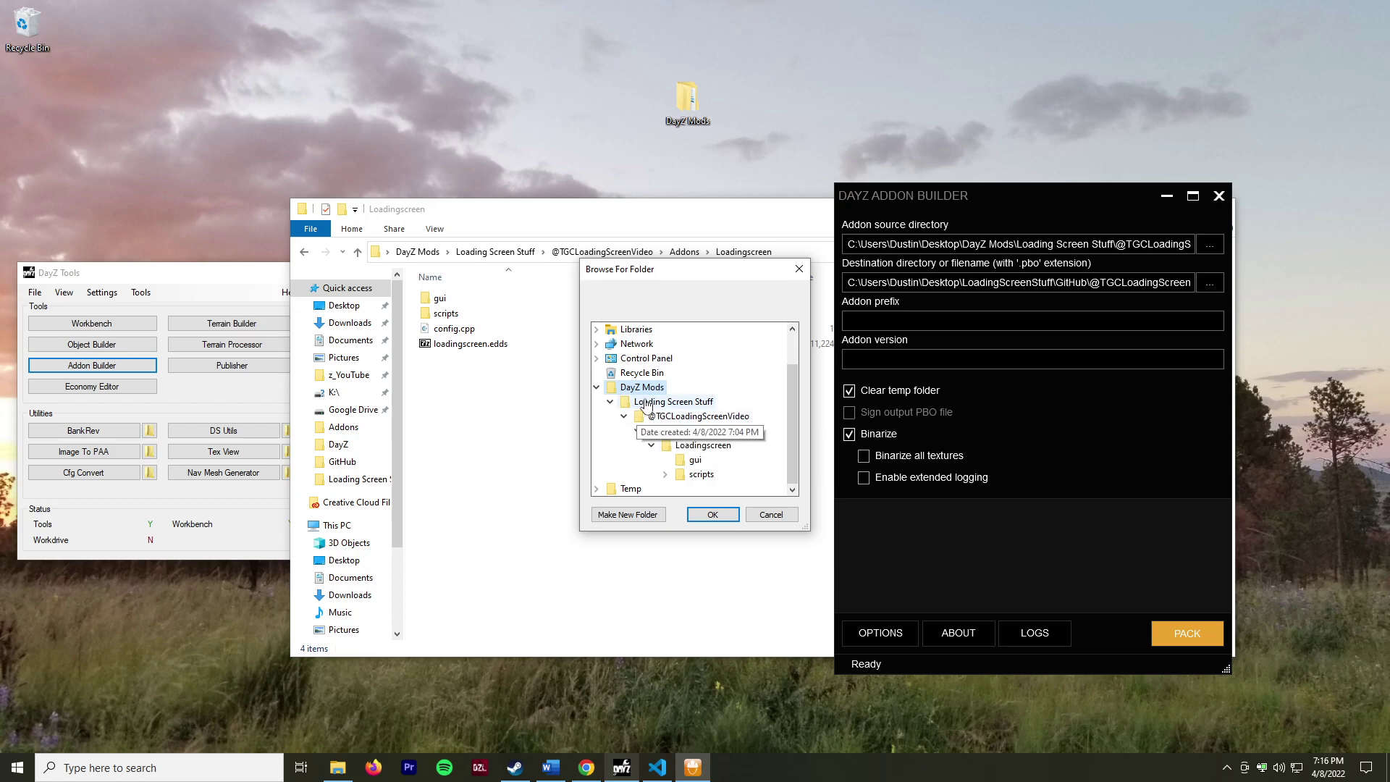
click(681, 431)
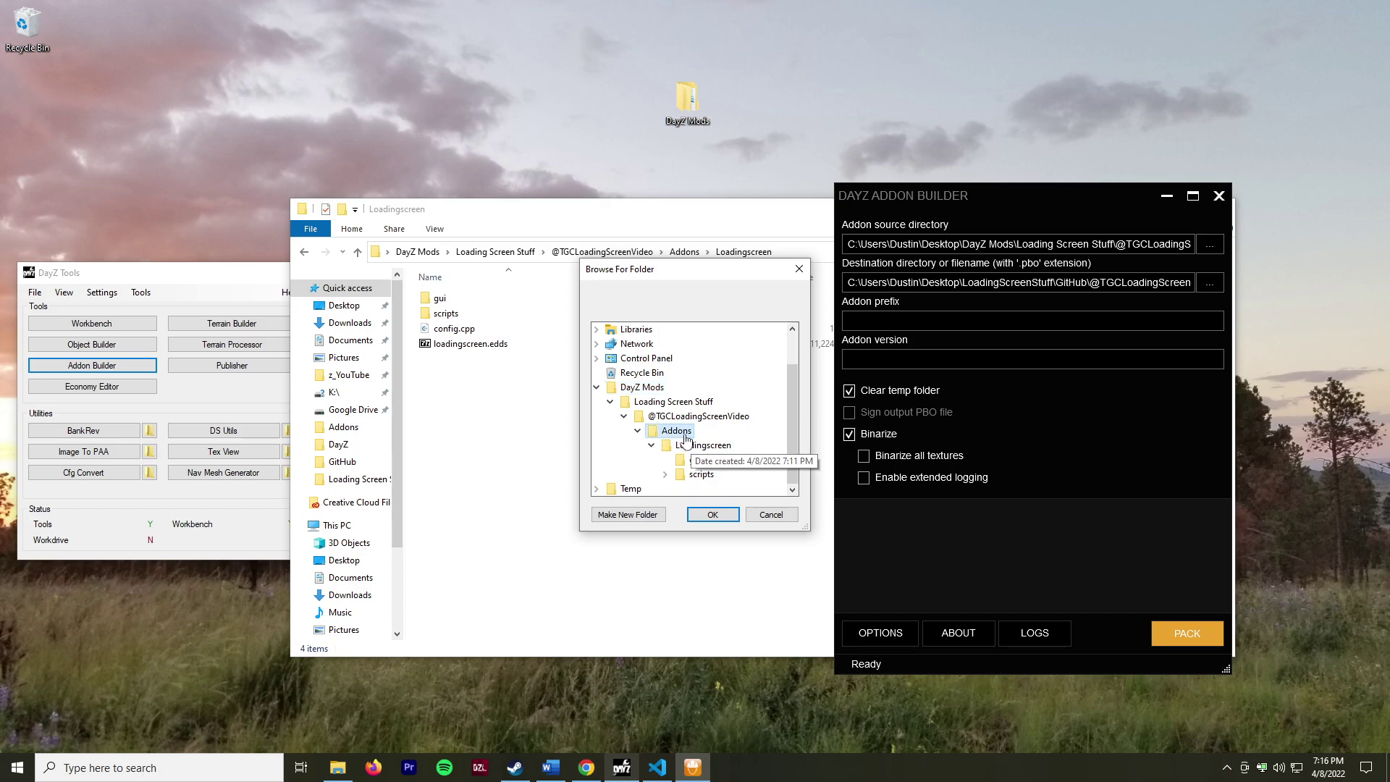
click(712, 515)
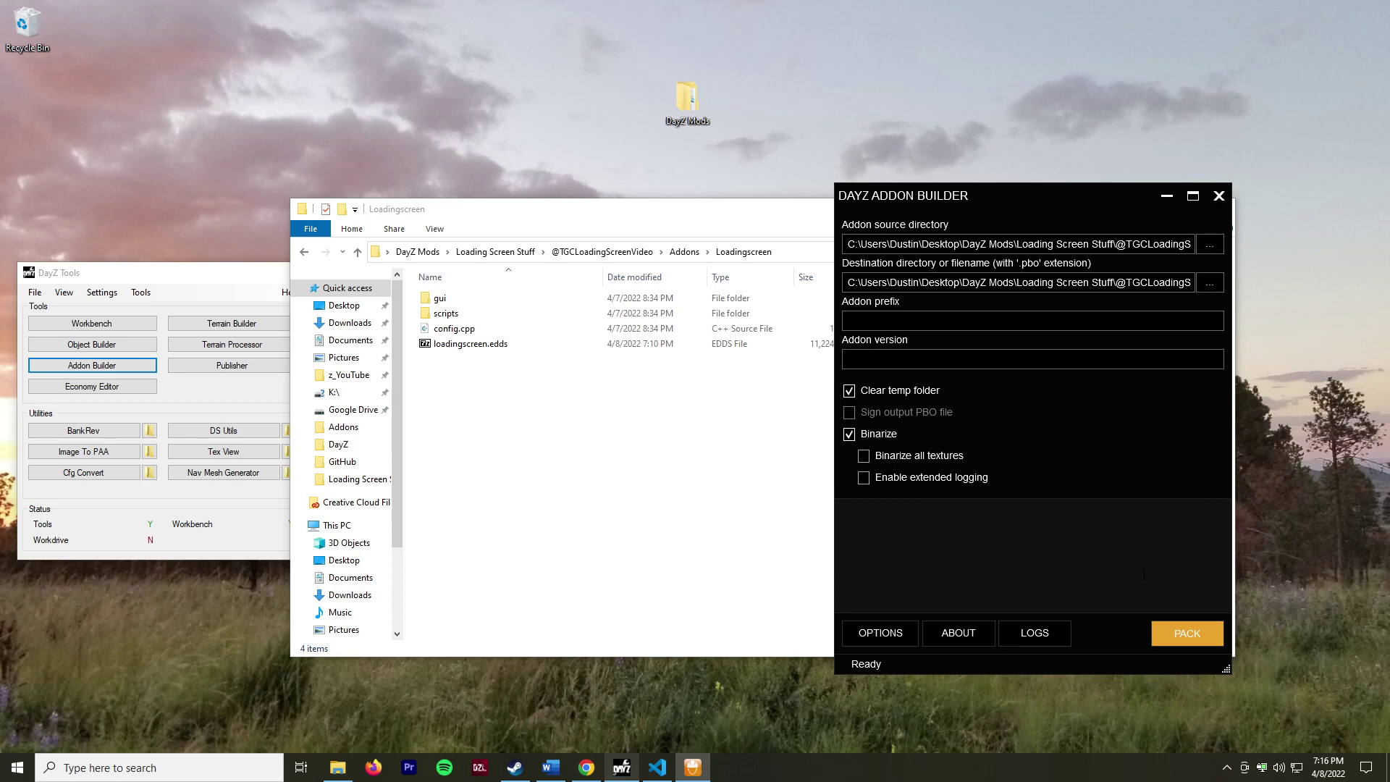
click(1187, 633)
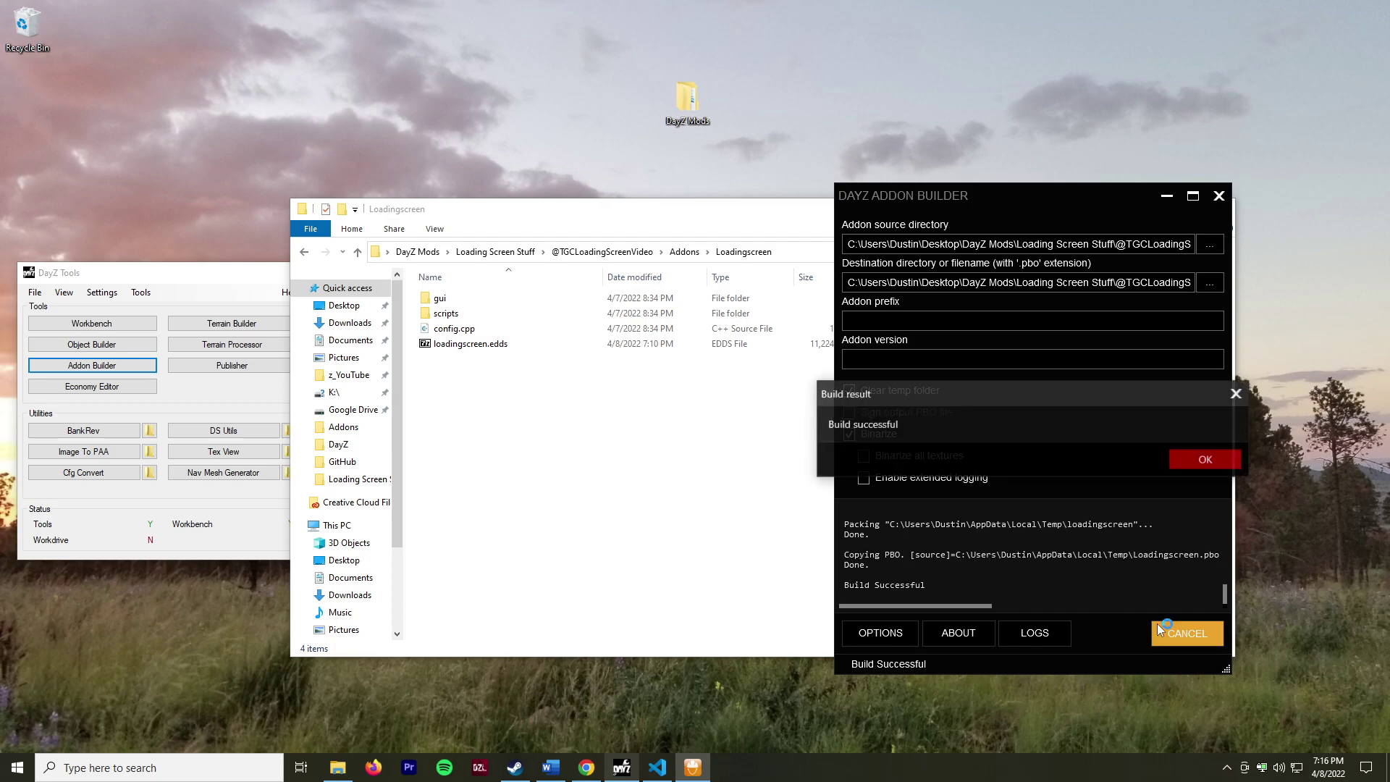
click(1230, 460)
- Locate Loadingscreen.pbo in the Addons folder, examine its packed contents in PBO Manager, and close PBO Manager
click(693, 382)
click(684, 251)
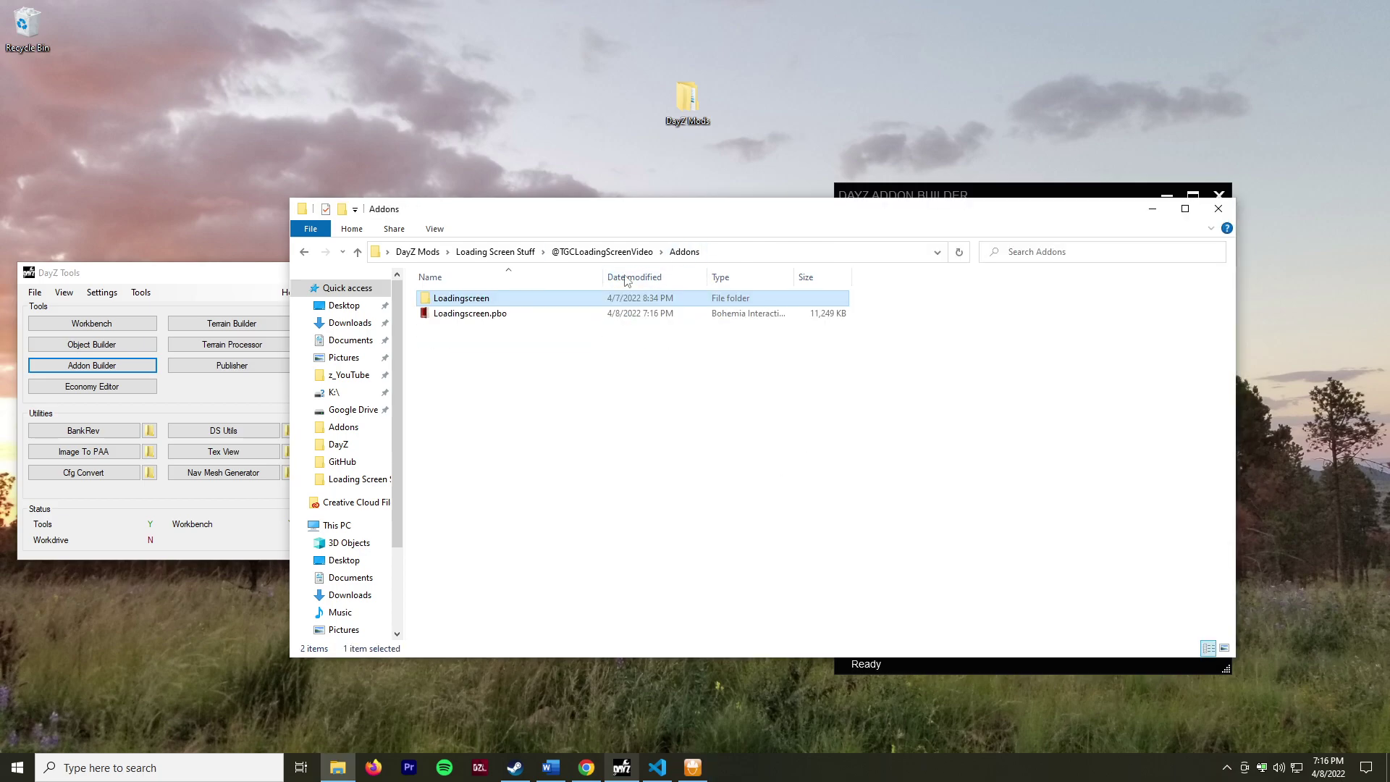
click(470, 313)
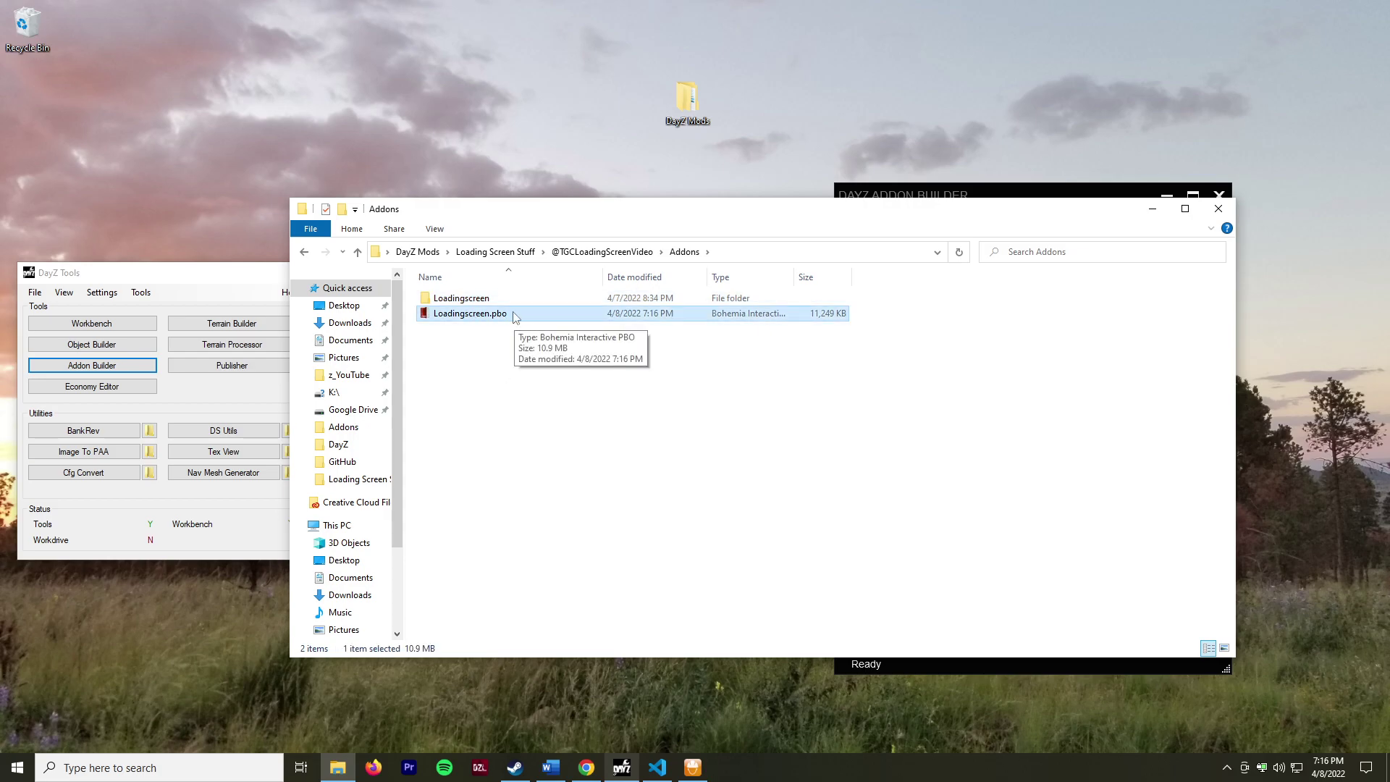
drag(804, 208, 749, 243)
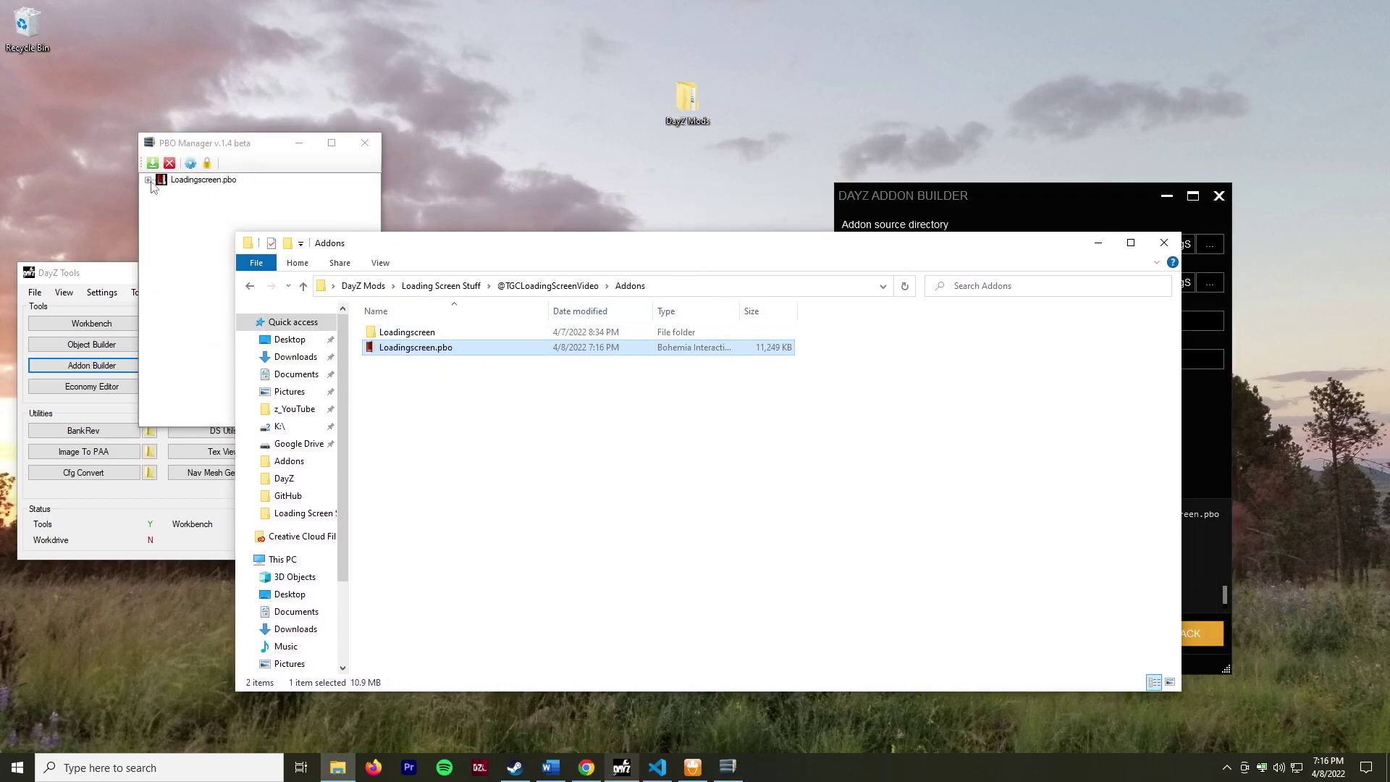
click(149, 183)
click(147, 180)
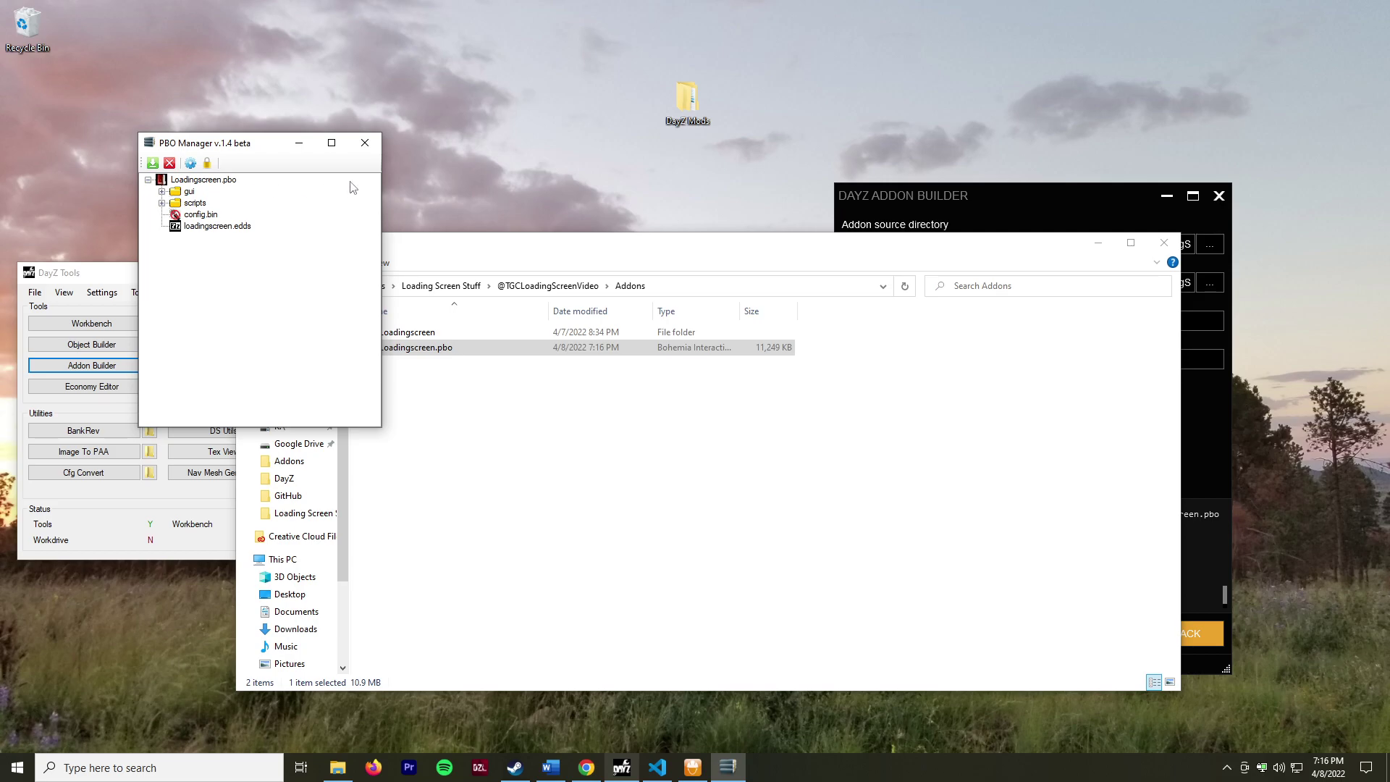
drag(265, 154, 435, 157)
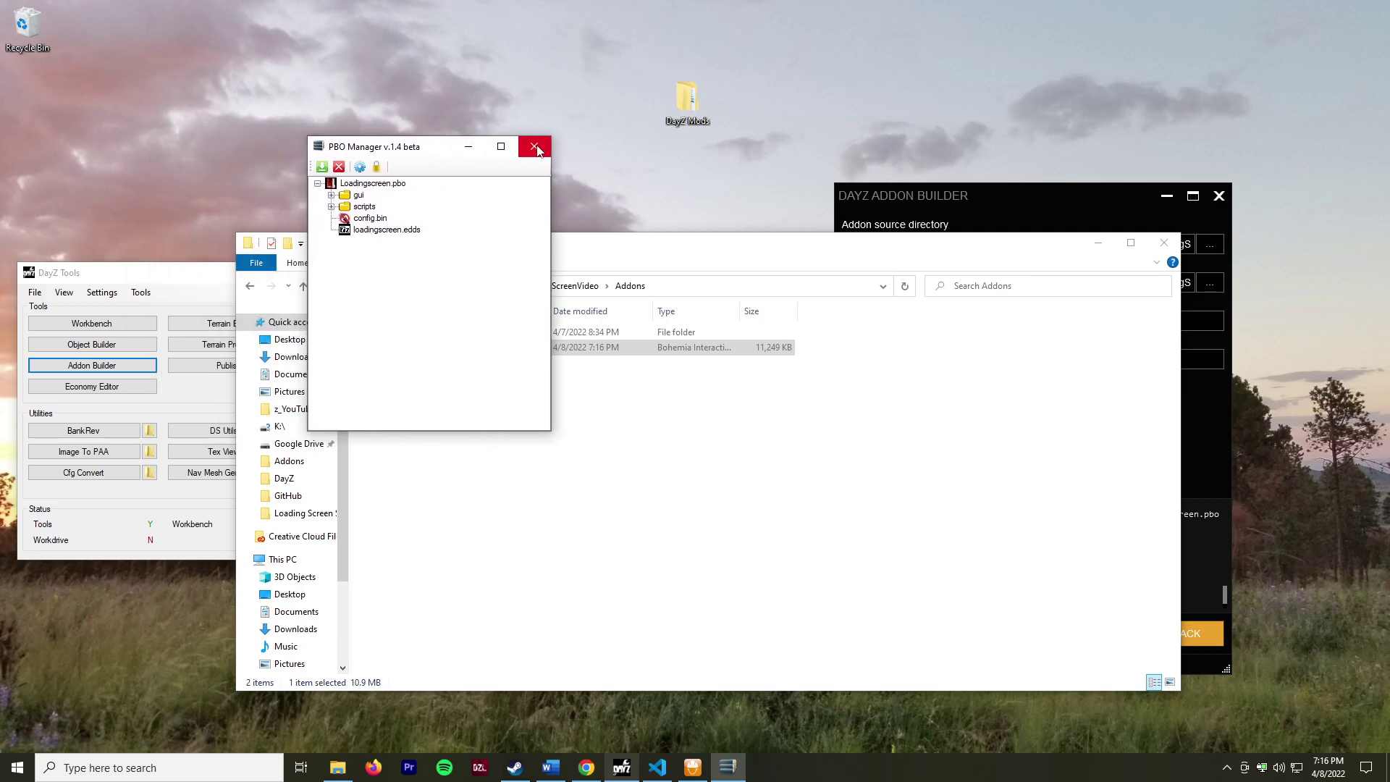
click(537, 149)
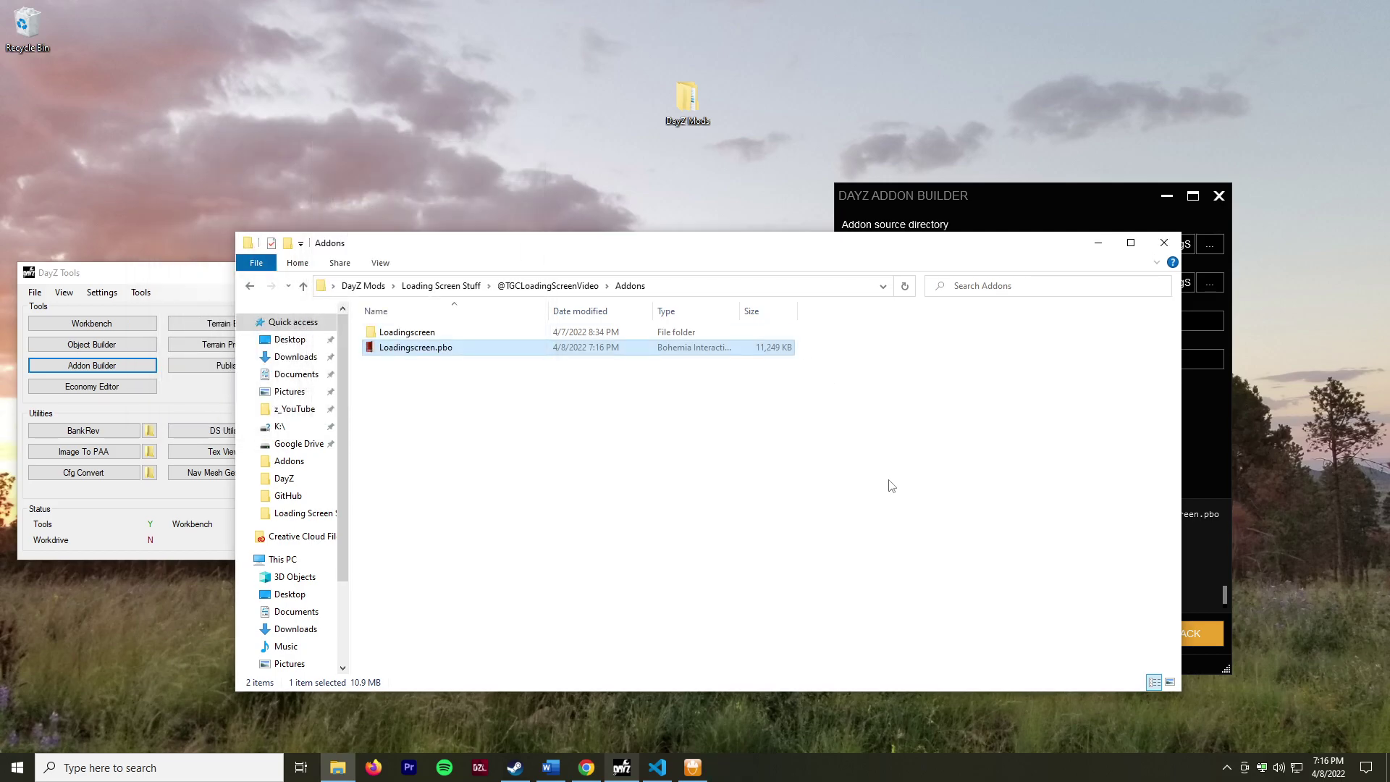
- Deselect the PBO file and close Addon Builder
click(891, 474)
click(963, 195)
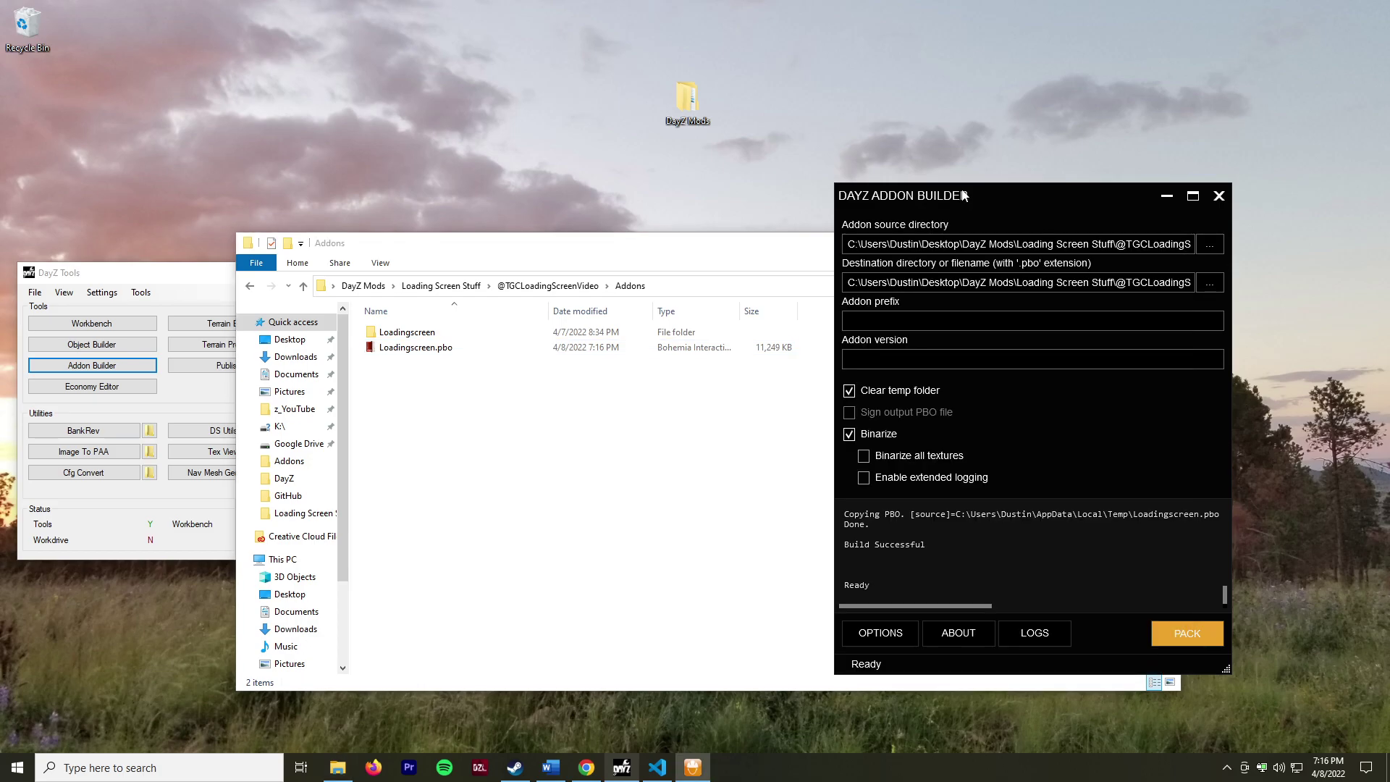
click(1218, 196)
- Move the unpacked Loadingscreen folder out of Addons into the Loading Screen Stuff folder
click(420, 333)
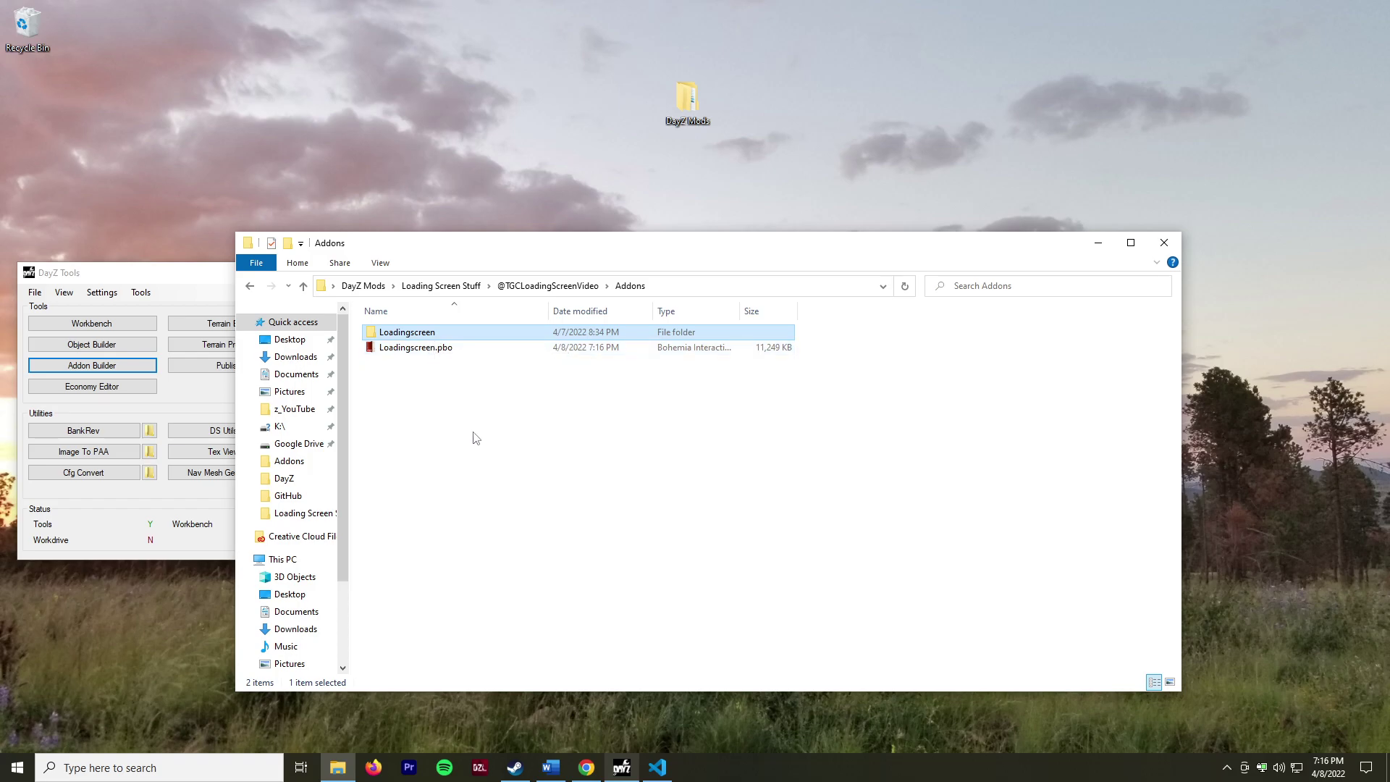
click(441, 286)
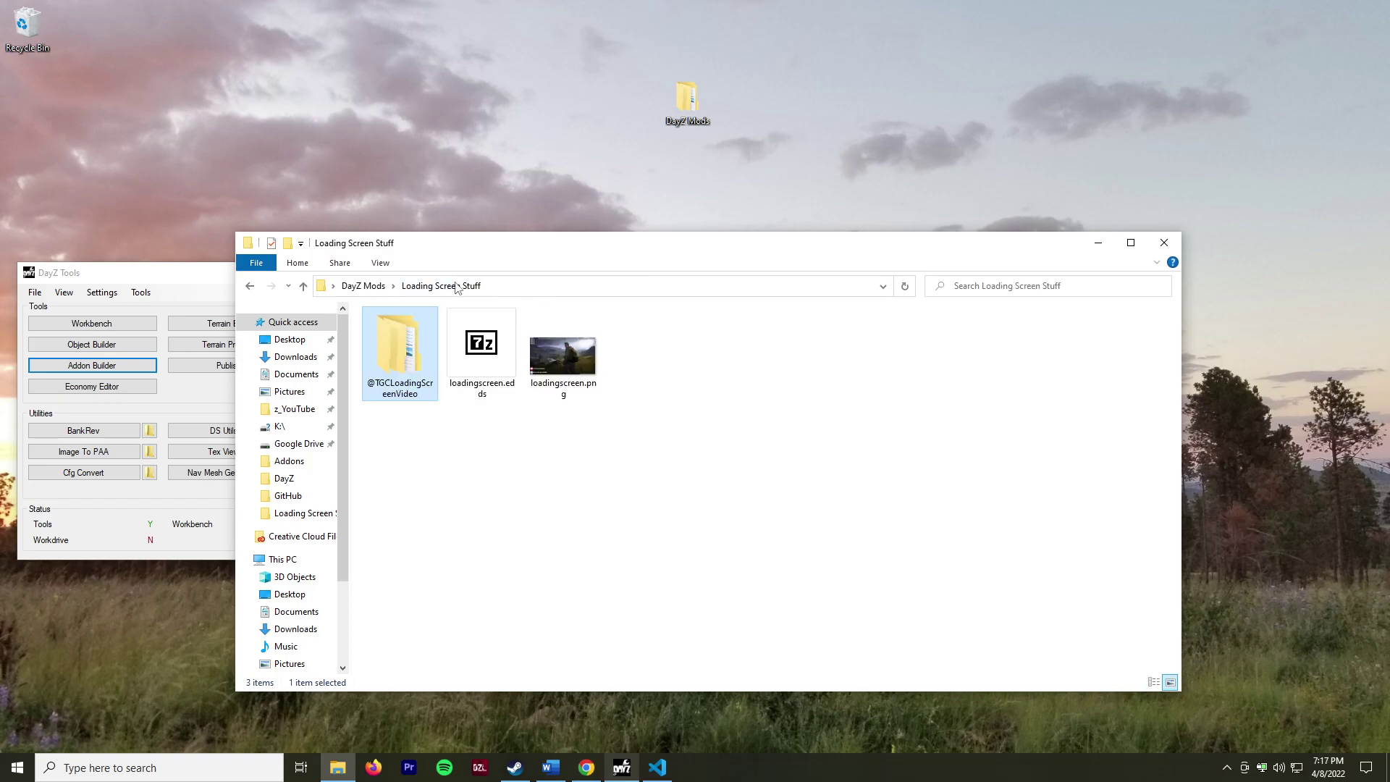
key(ctrl+v)
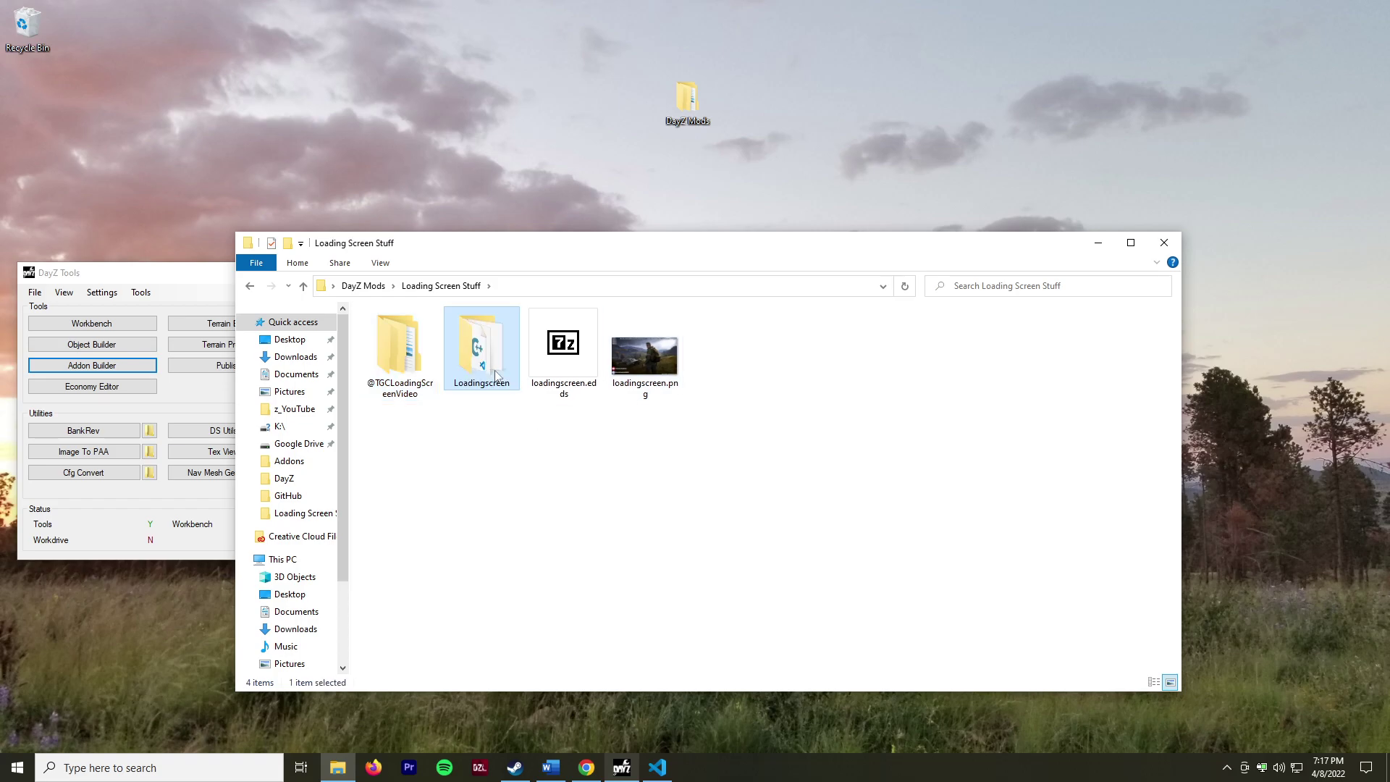
click(534, 450)
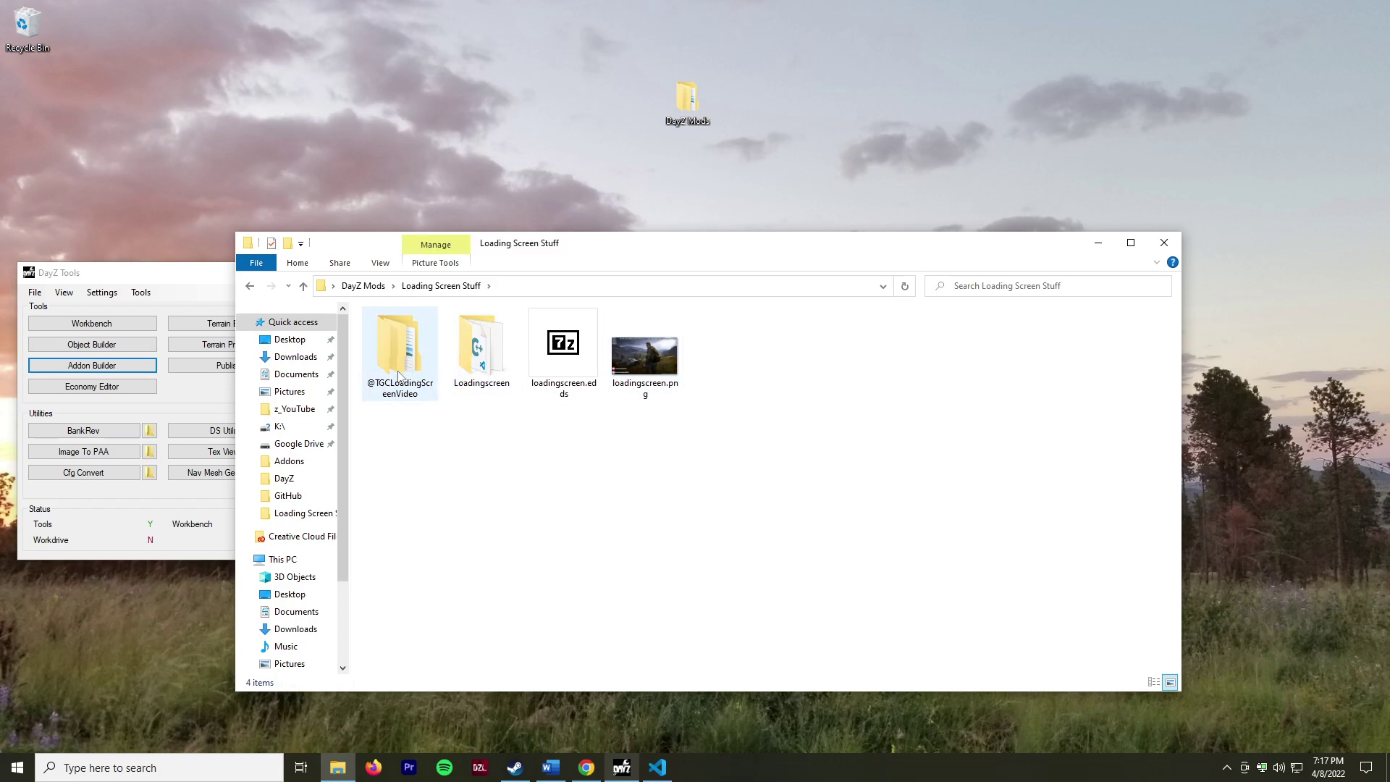
double_click(398, 354)
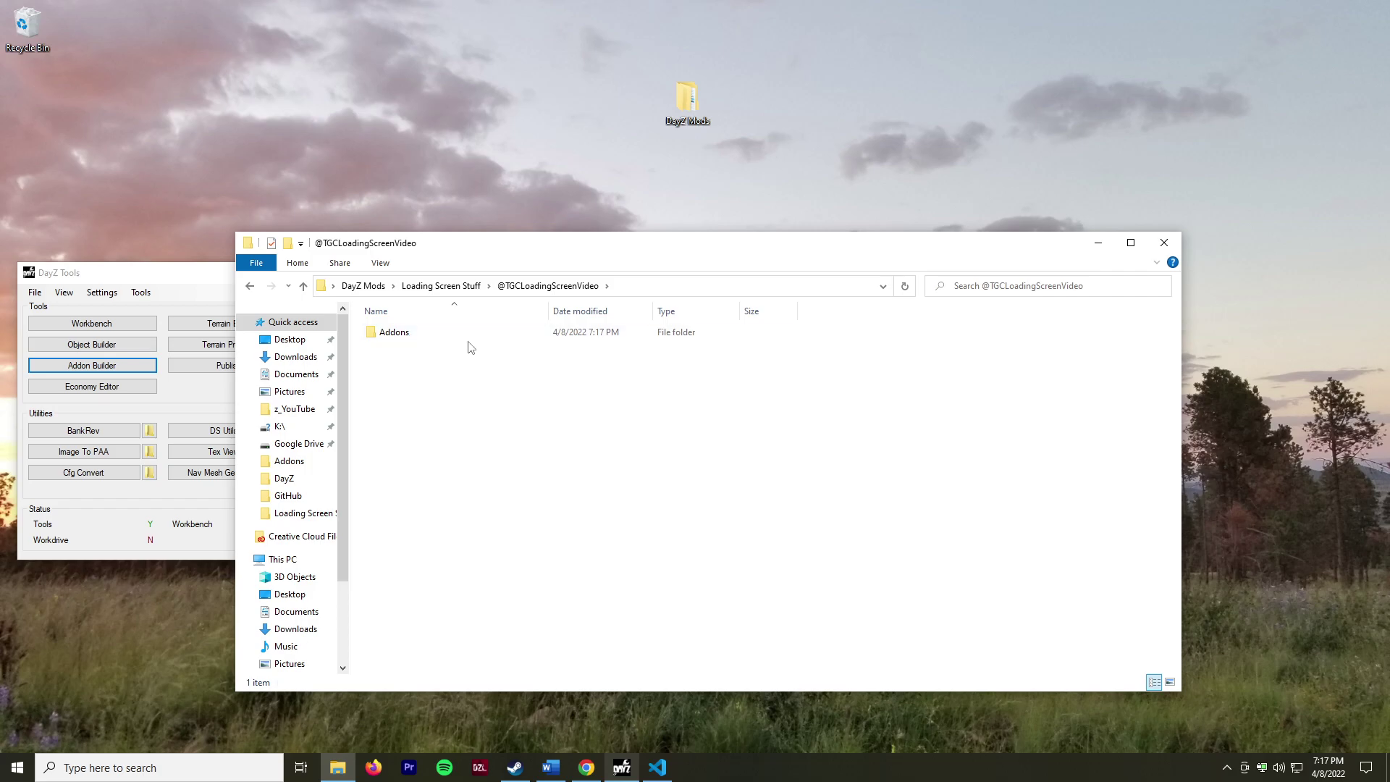
click(455, 287)
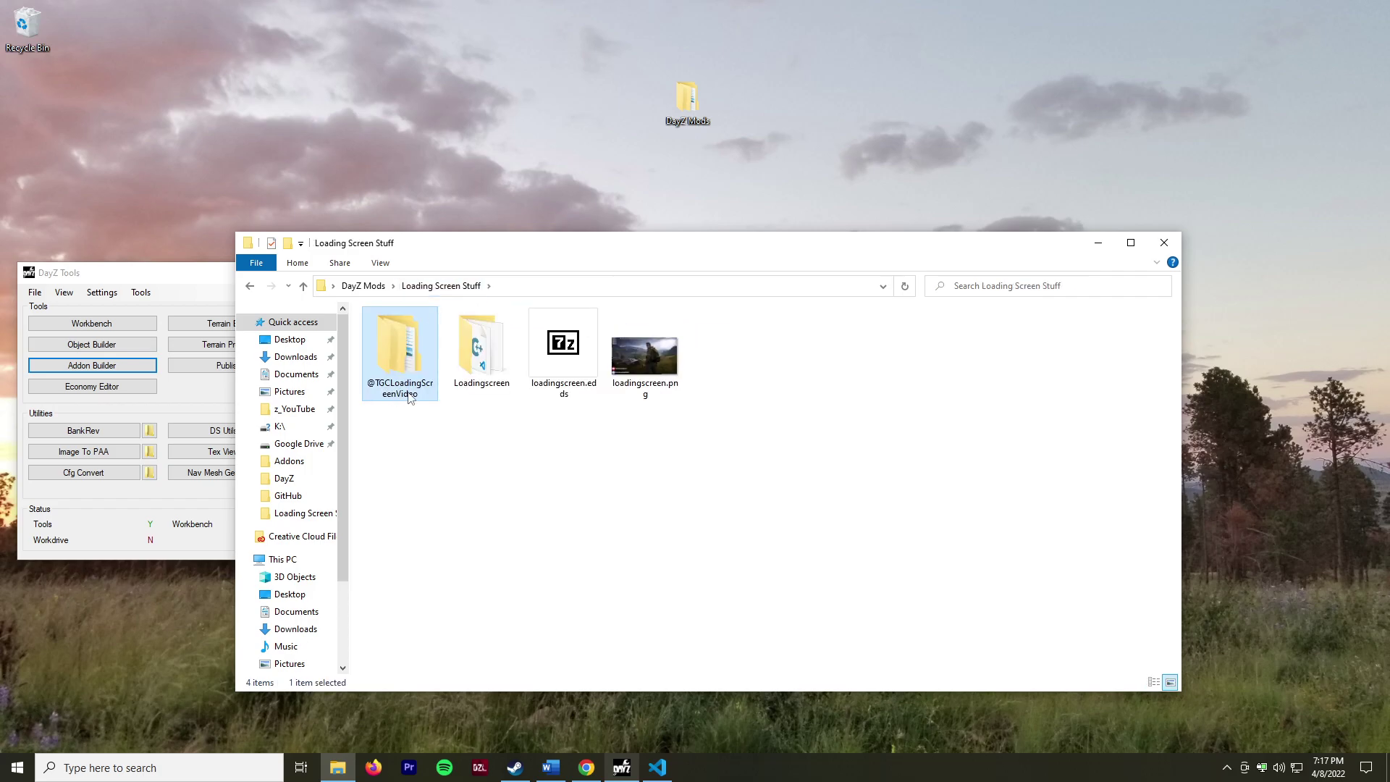
double_click(428, 398)
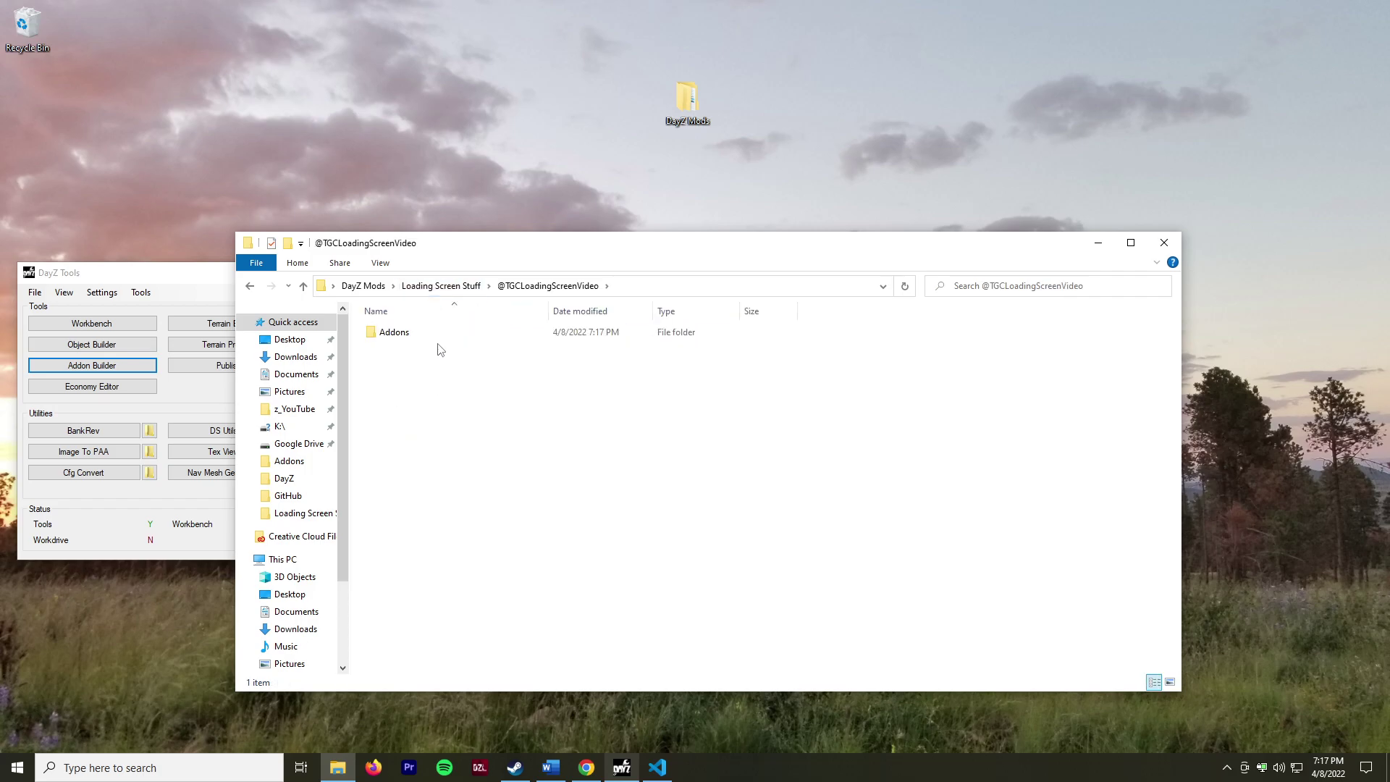
double_click(431, 333)
click(428, 335)
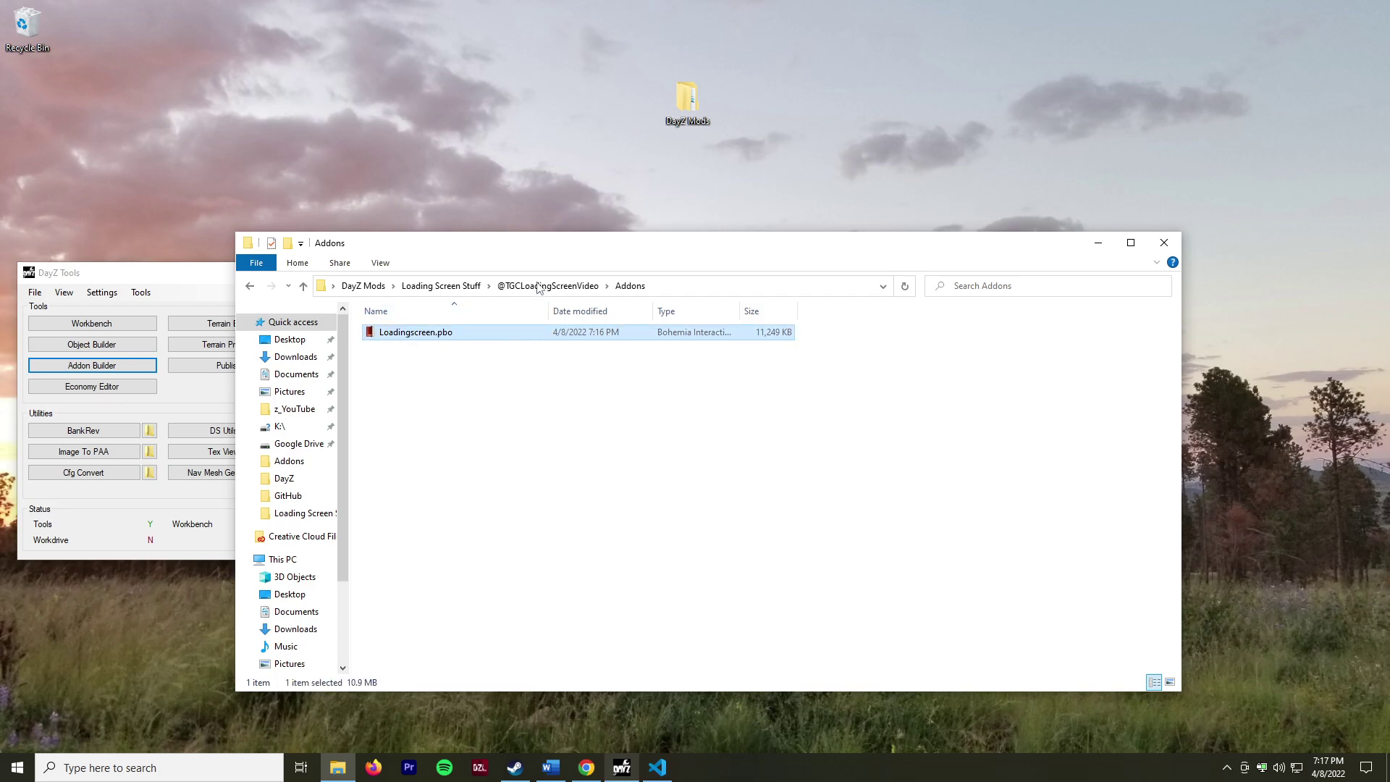
drag(550, 248, 621, 176)
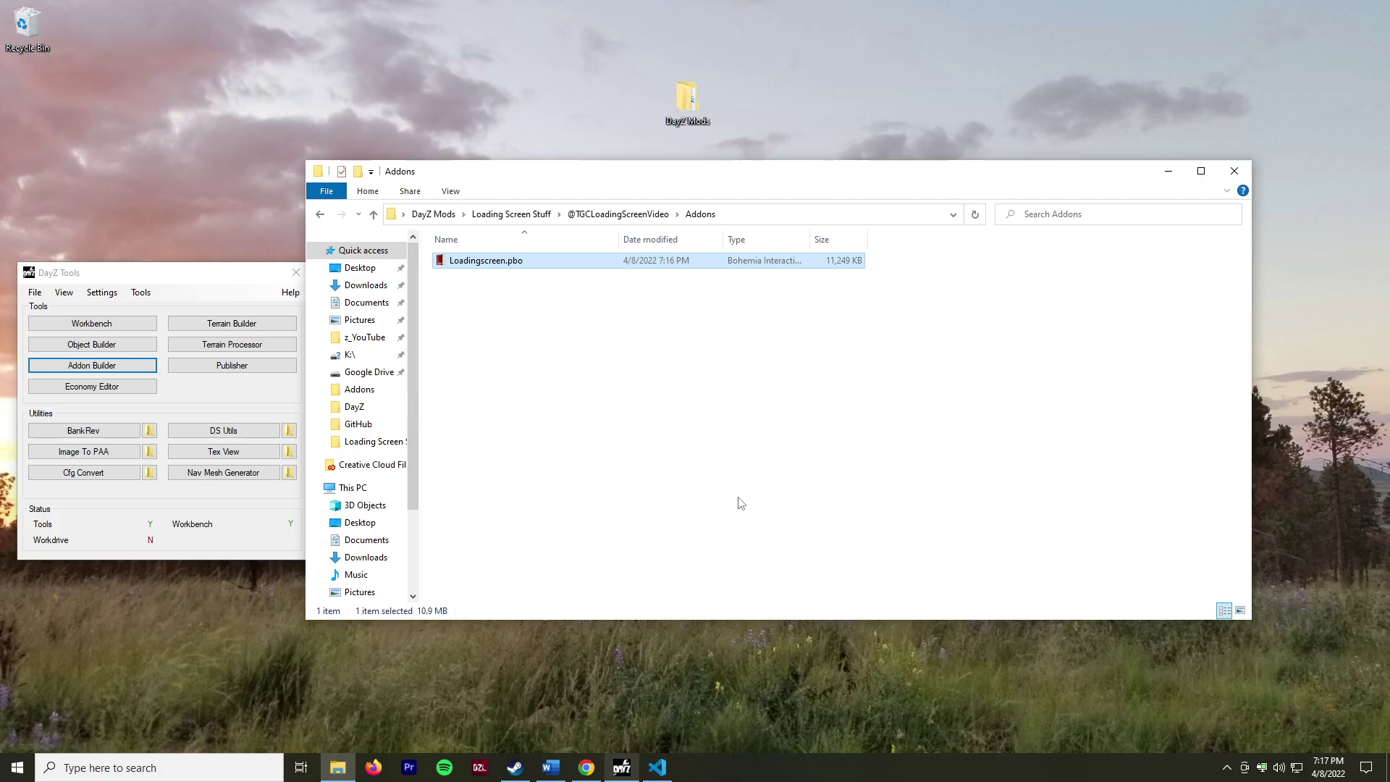
click(709, 438)
click(779, 157)
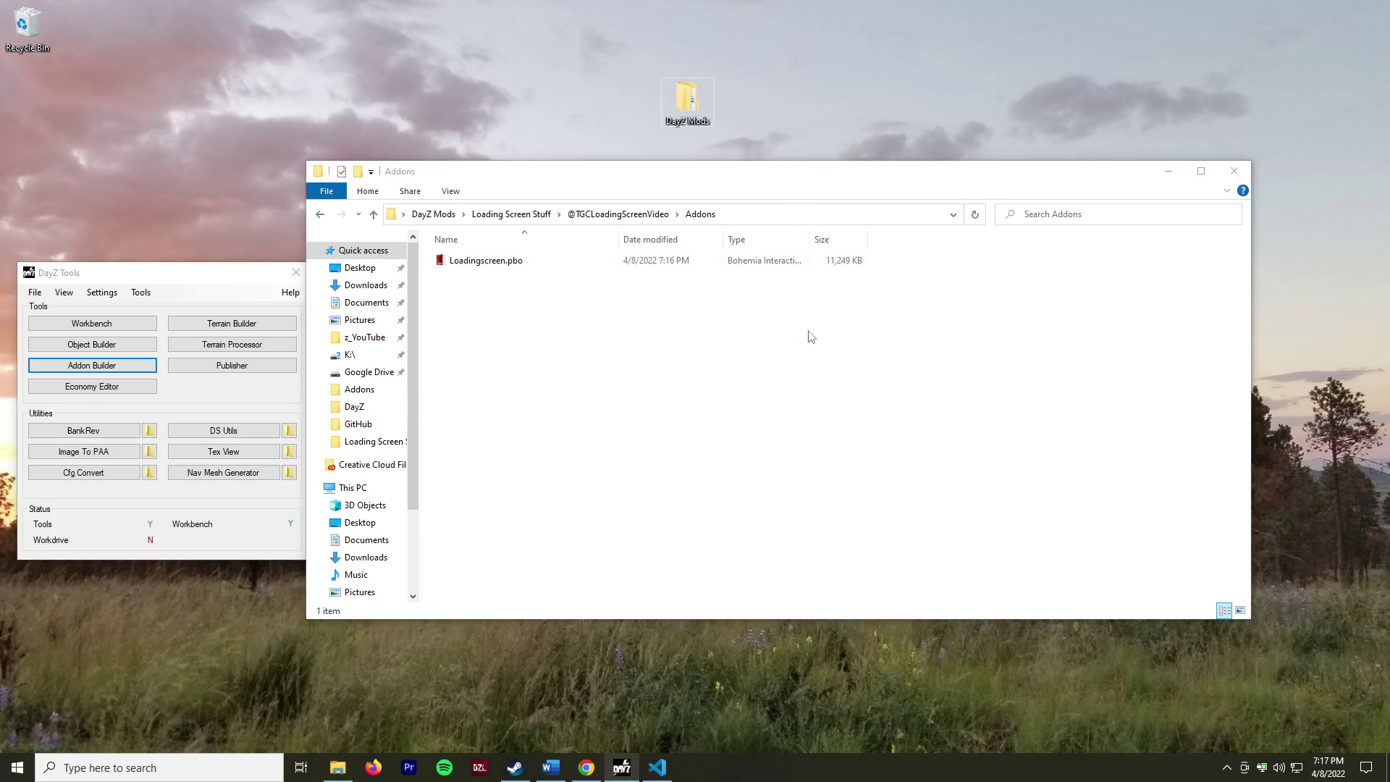
- Switch to DayZ Tools and launch DS Utils for signing the mod
click(622, 767)
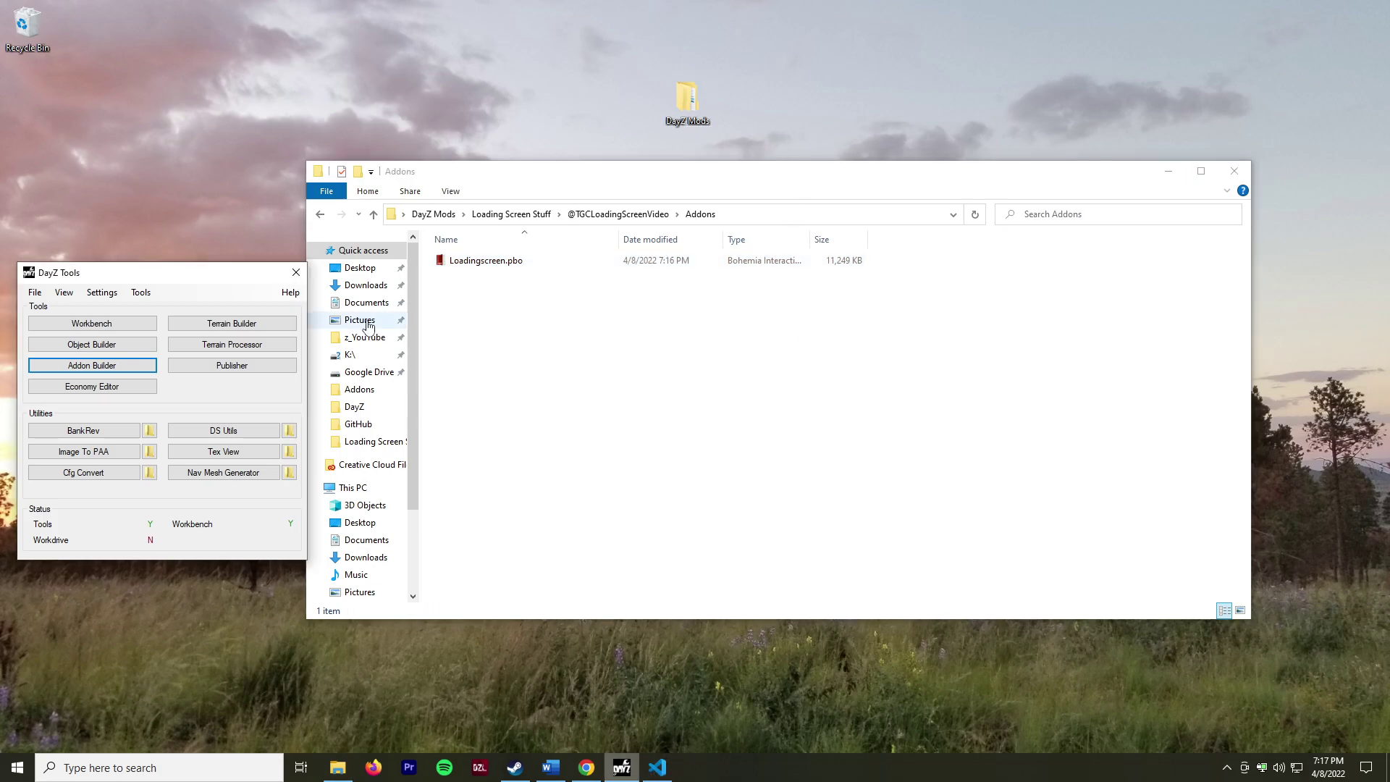
click(108, 259)
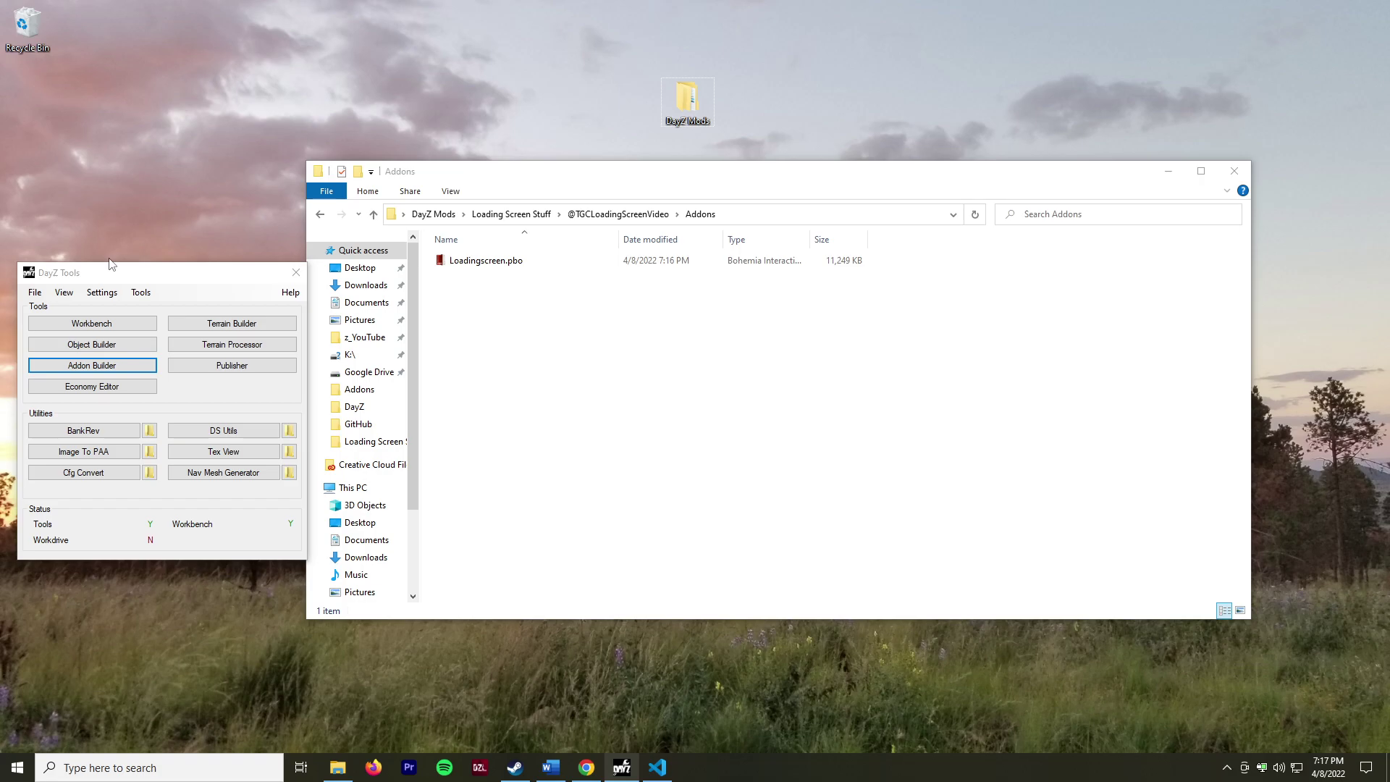
click(239, 438)
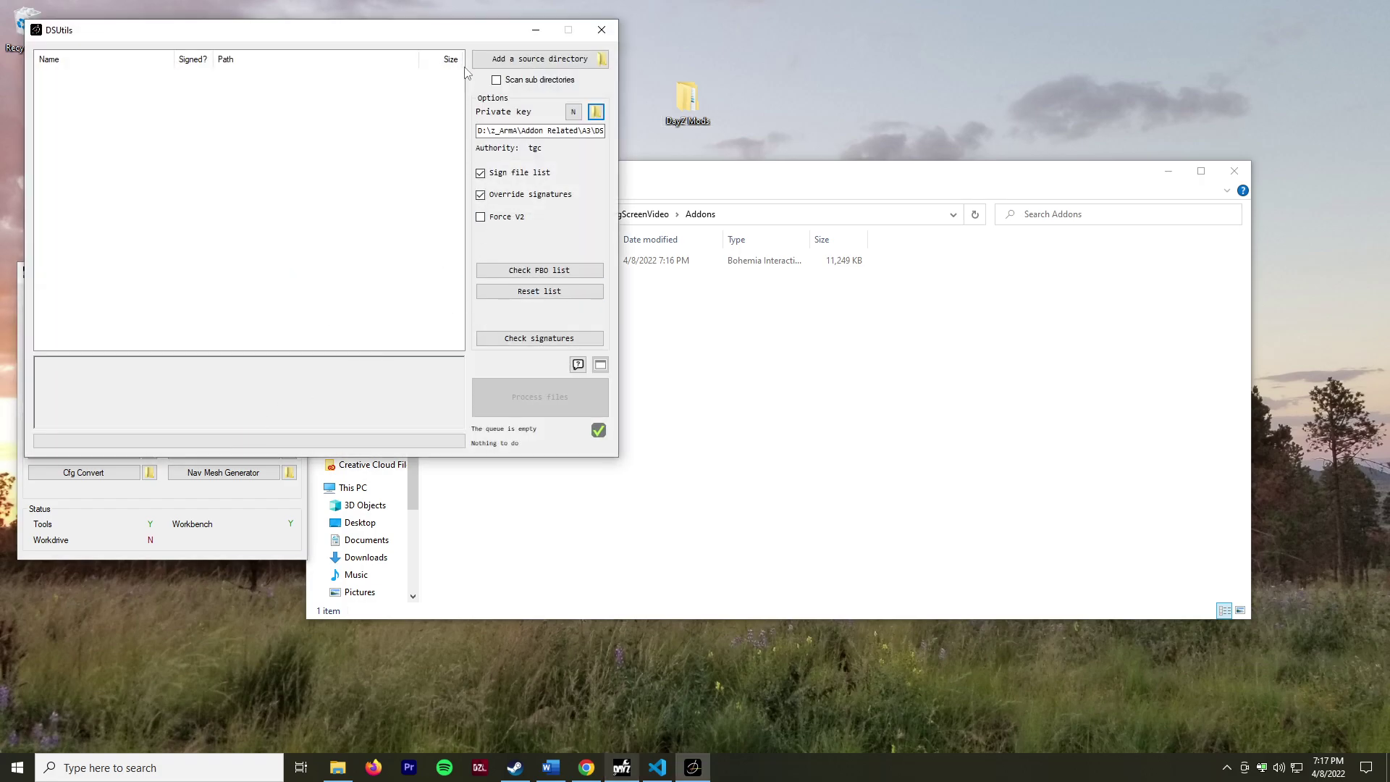
drag(467, 31, 463, 31)
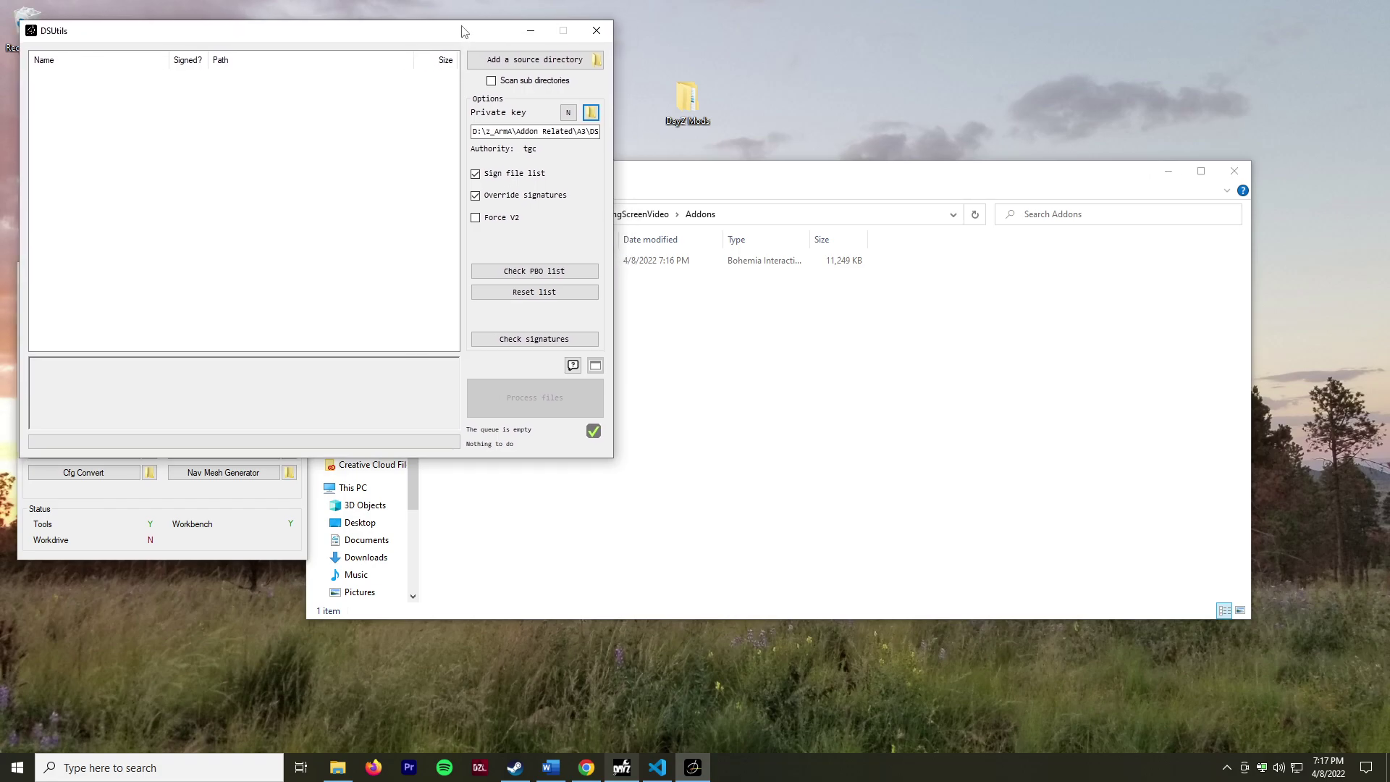
- Start a new signing key with the authority name tgc
click(567, 113)
click(145, 87)
text(tgc)
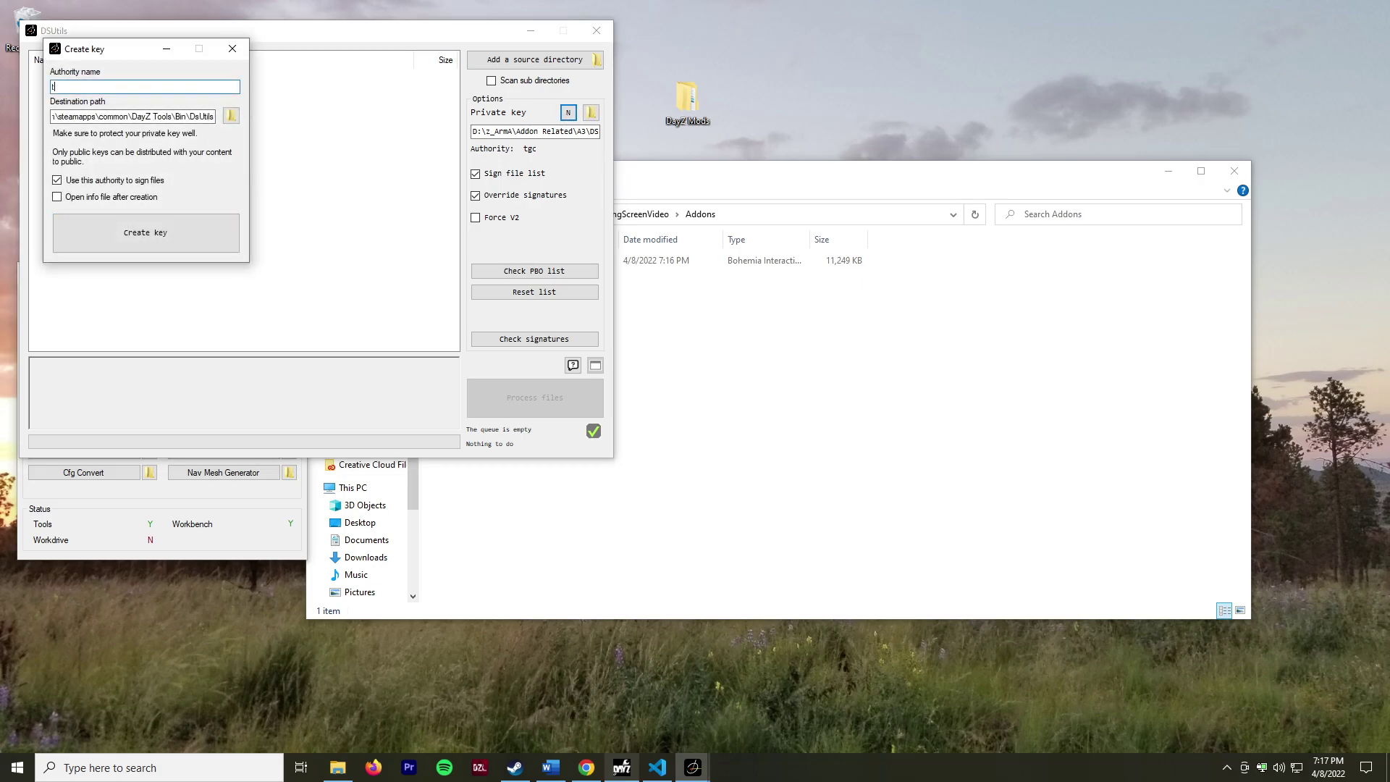
- Create a KeyStuff folder inside DayZ Mods on the Desktop and set it as the new key's destination path
drag(190, 118, 15, 116)
click(231, 116)
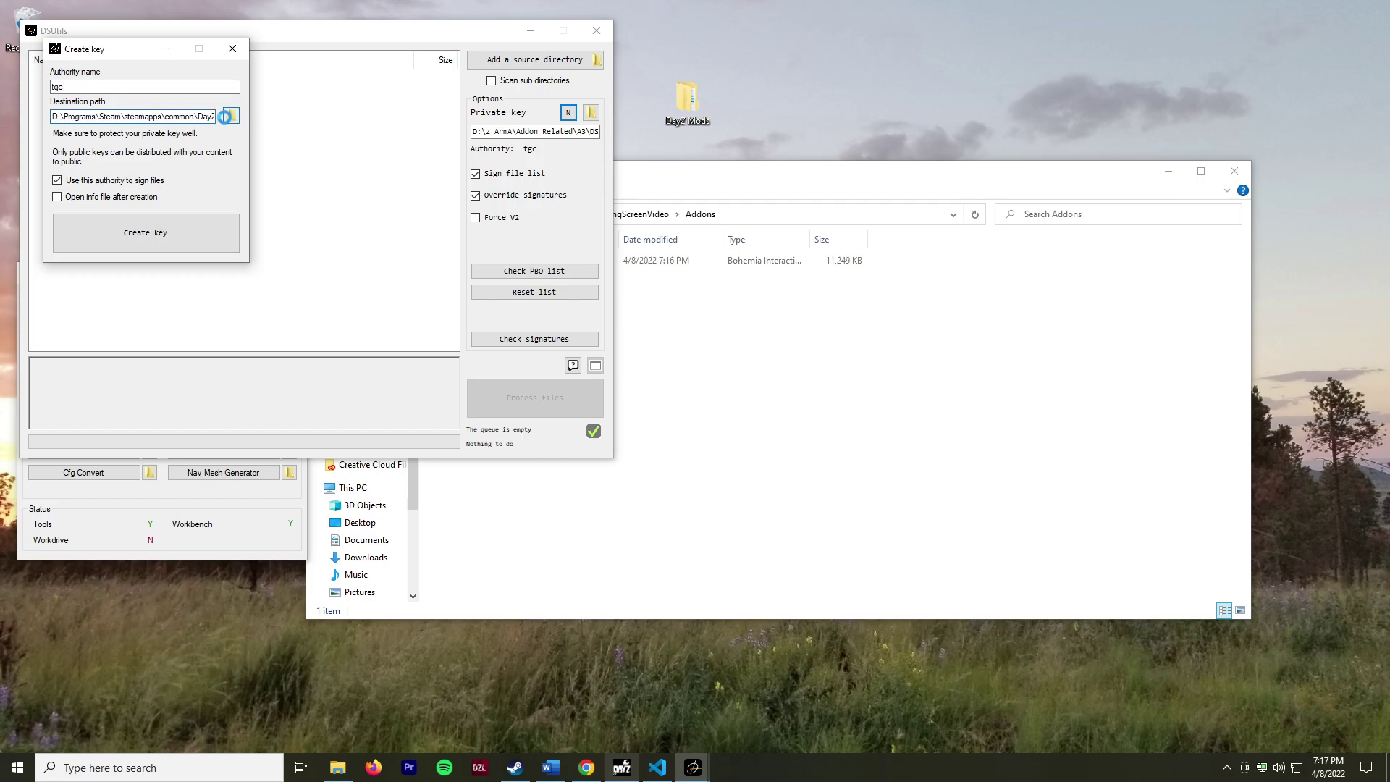
scroll(685, 443, up, 3)
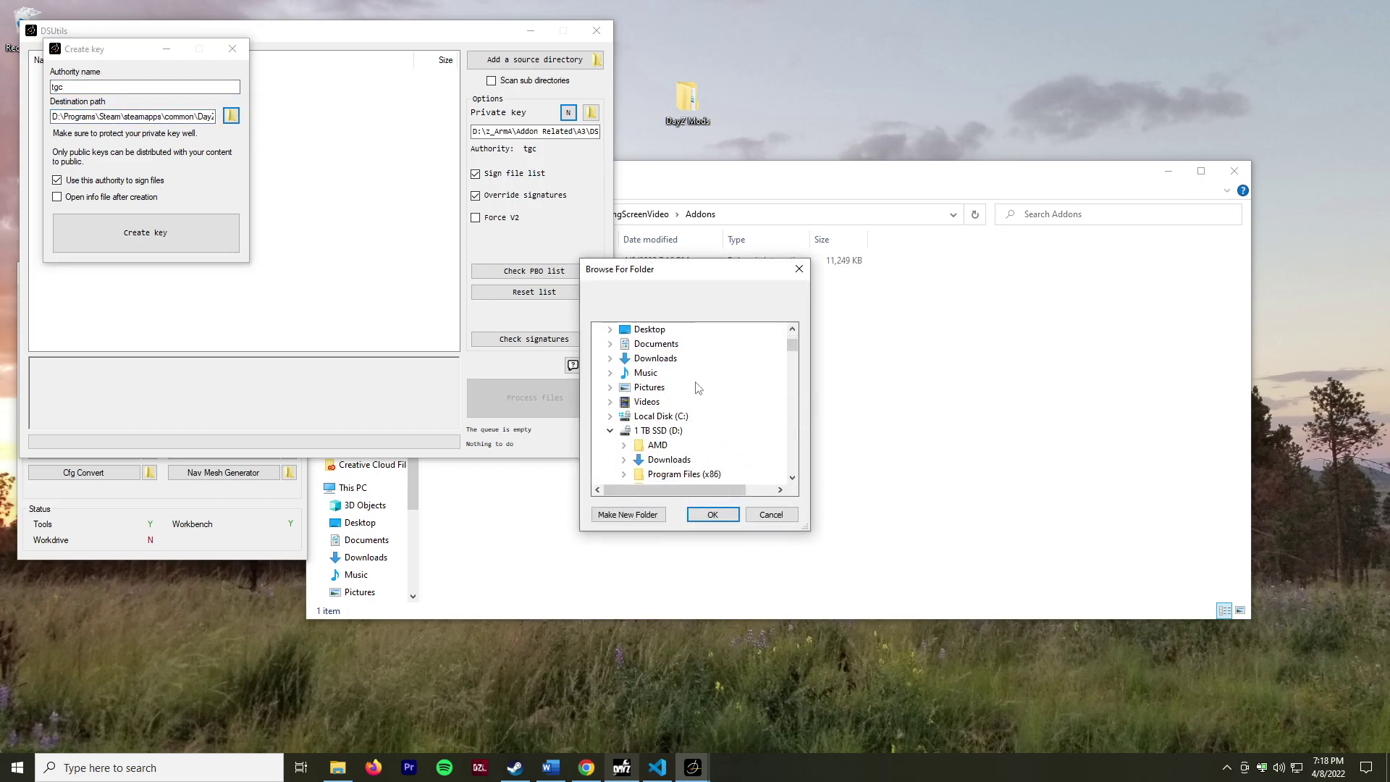
scroll(609, 447, up, 1)
double_click(623, 386)
double_click(669, 401)
click(637, 416)
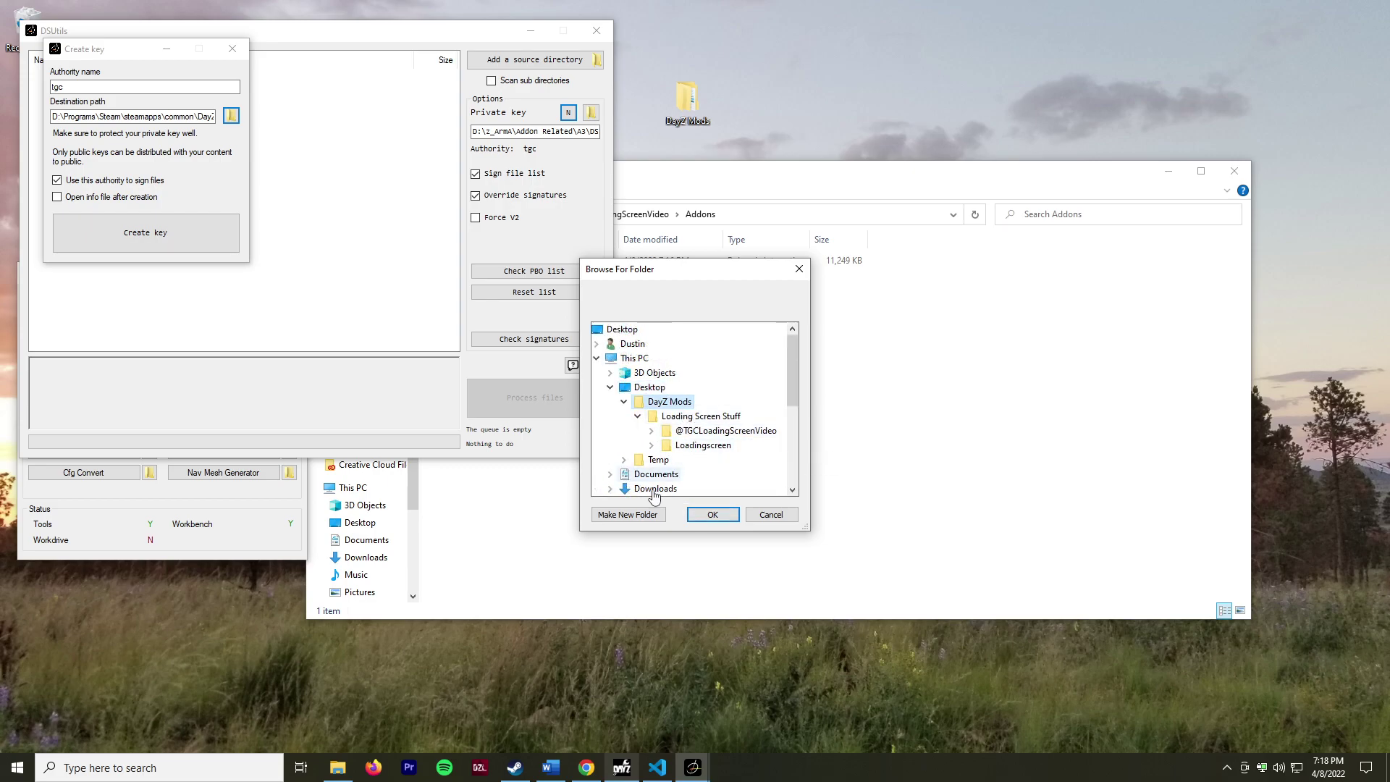
click(627, 513)
text(KeyStuff)
key(Return)
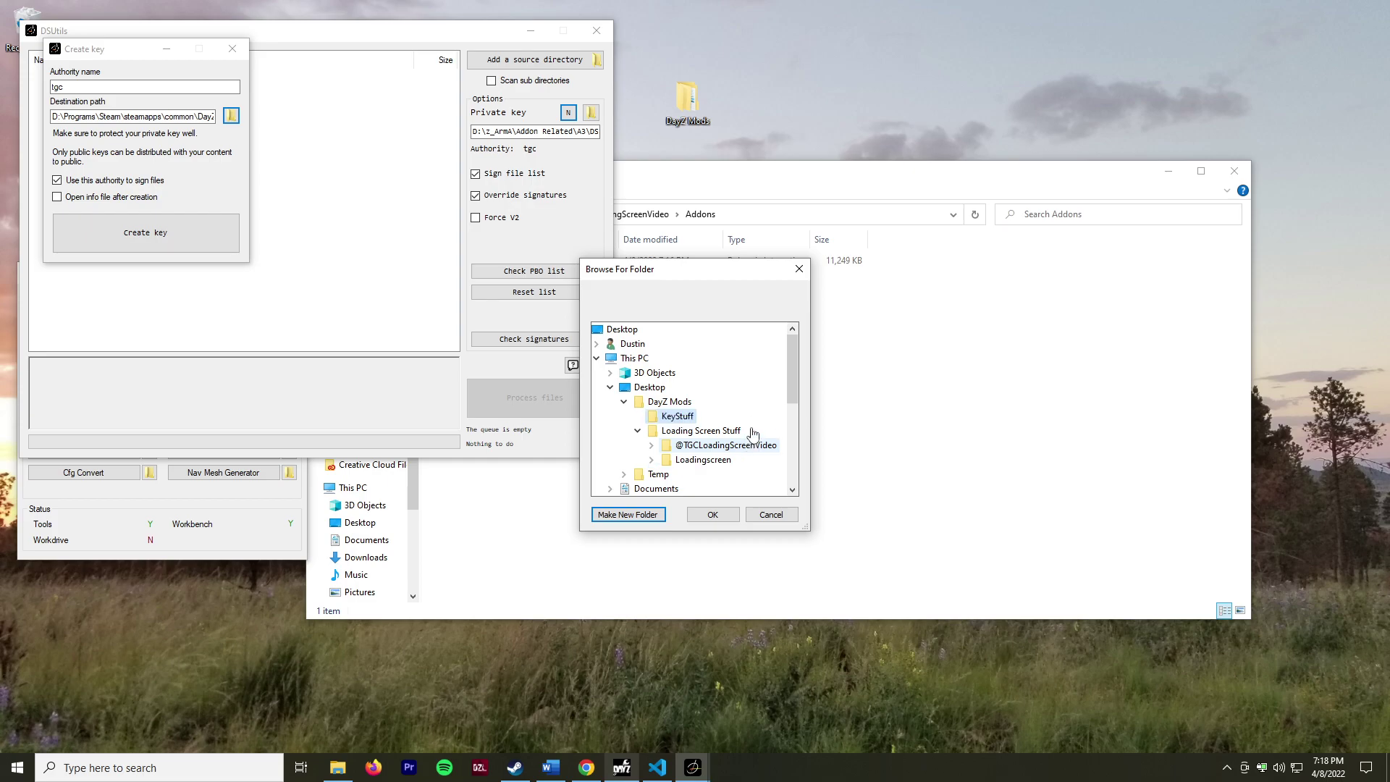
click(713, 513)
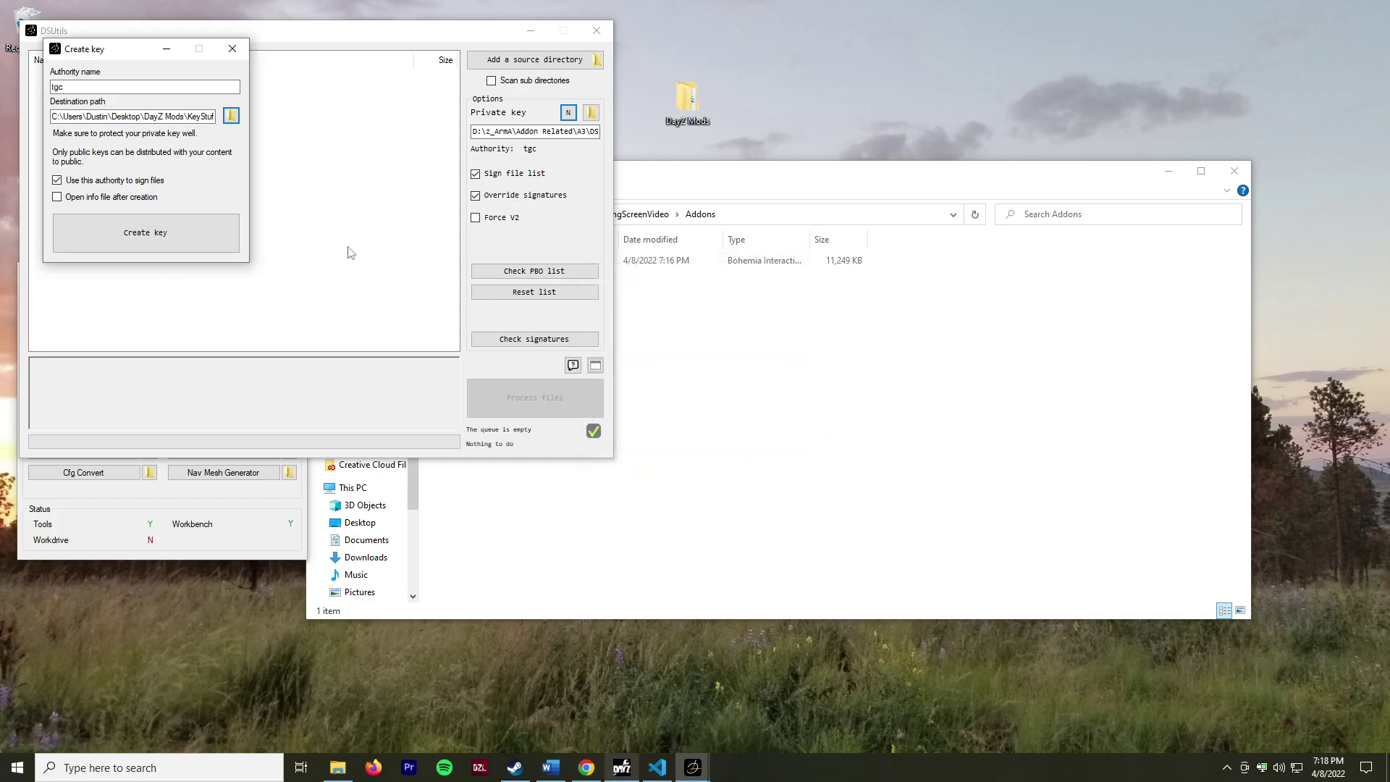
- Create the tgc key, acknowledge the private key warning, and check the private key path set for signing
click(153, 232)
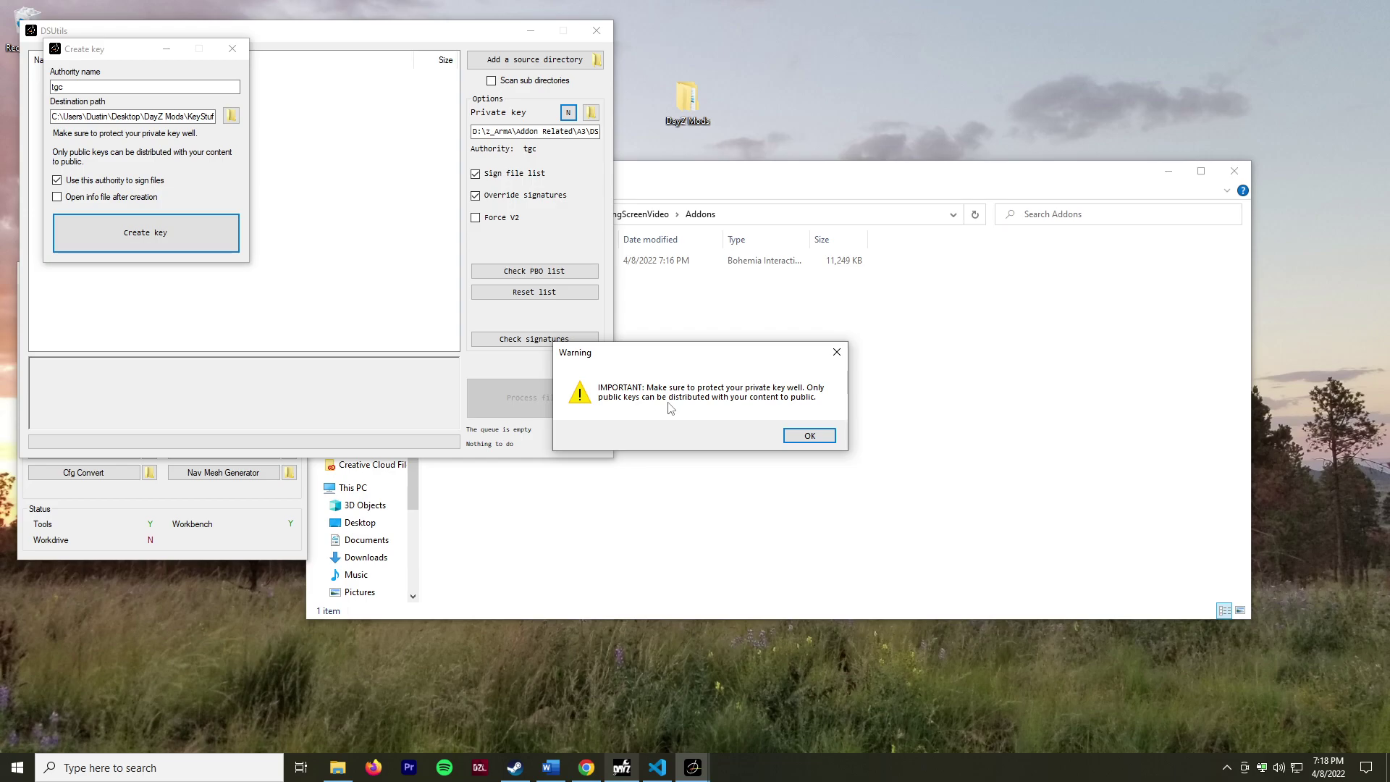
click(812, 435)
click(811, 377)
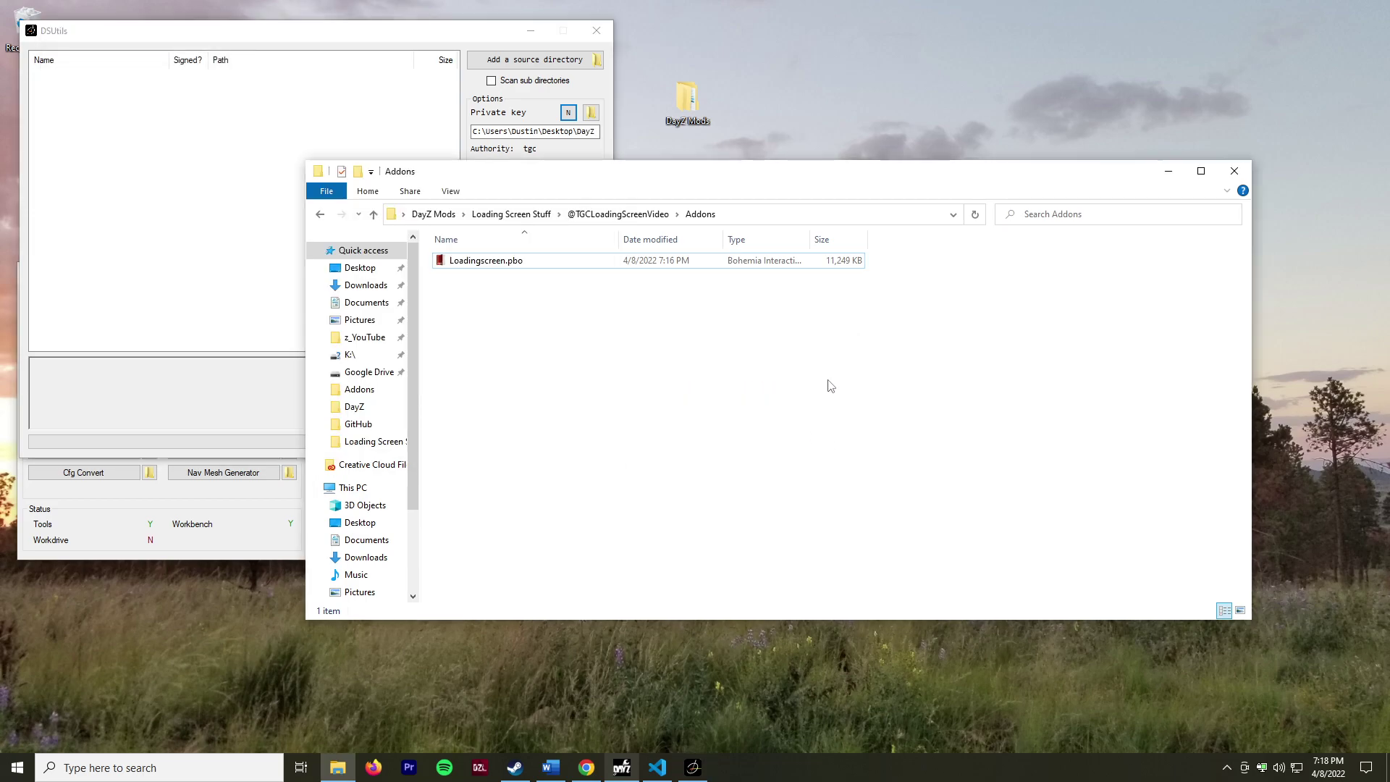
click(631, 217)
drag(579, 133, 617, 131)
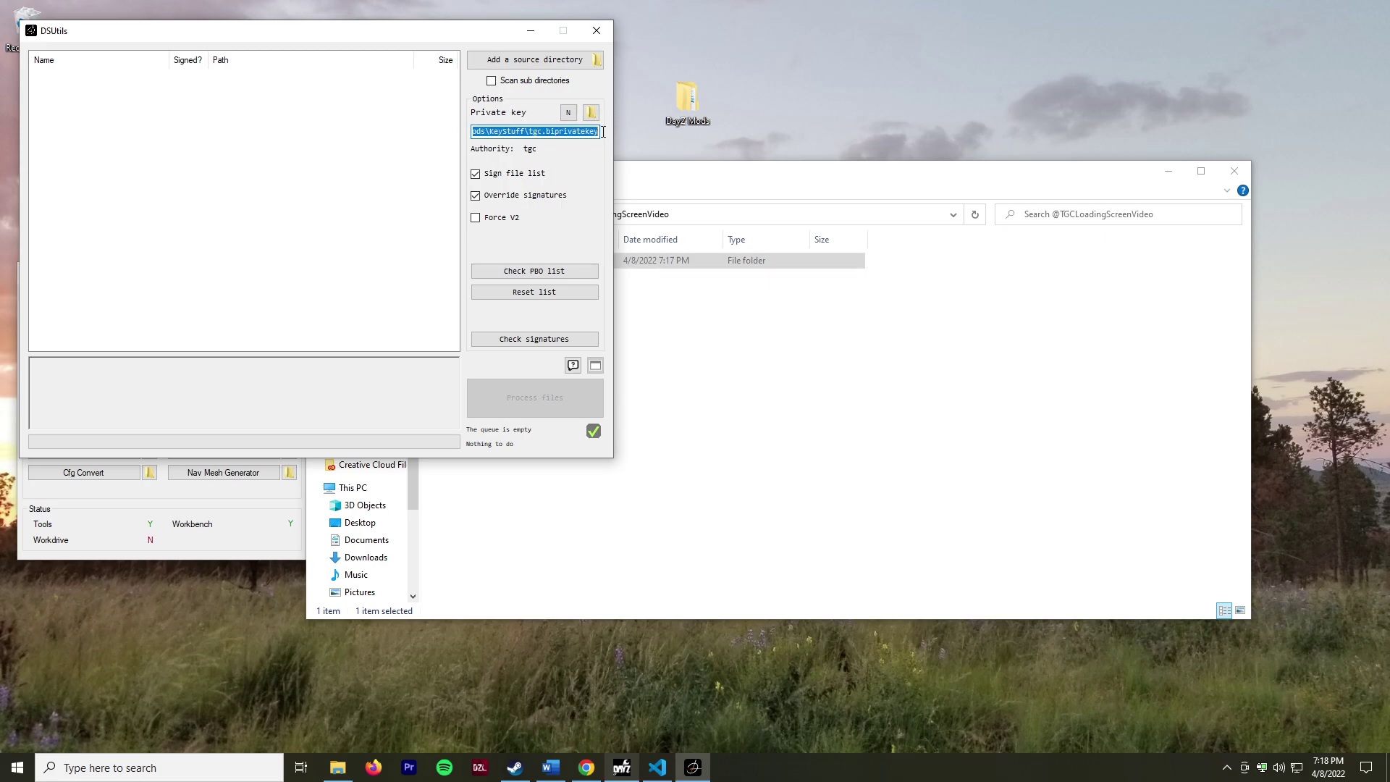
- Open the KeyStuff folder in DayZ Mods and examine the tgc.bikey and tgc.biprivatekey files
click(713, 336)
click(511, 215)
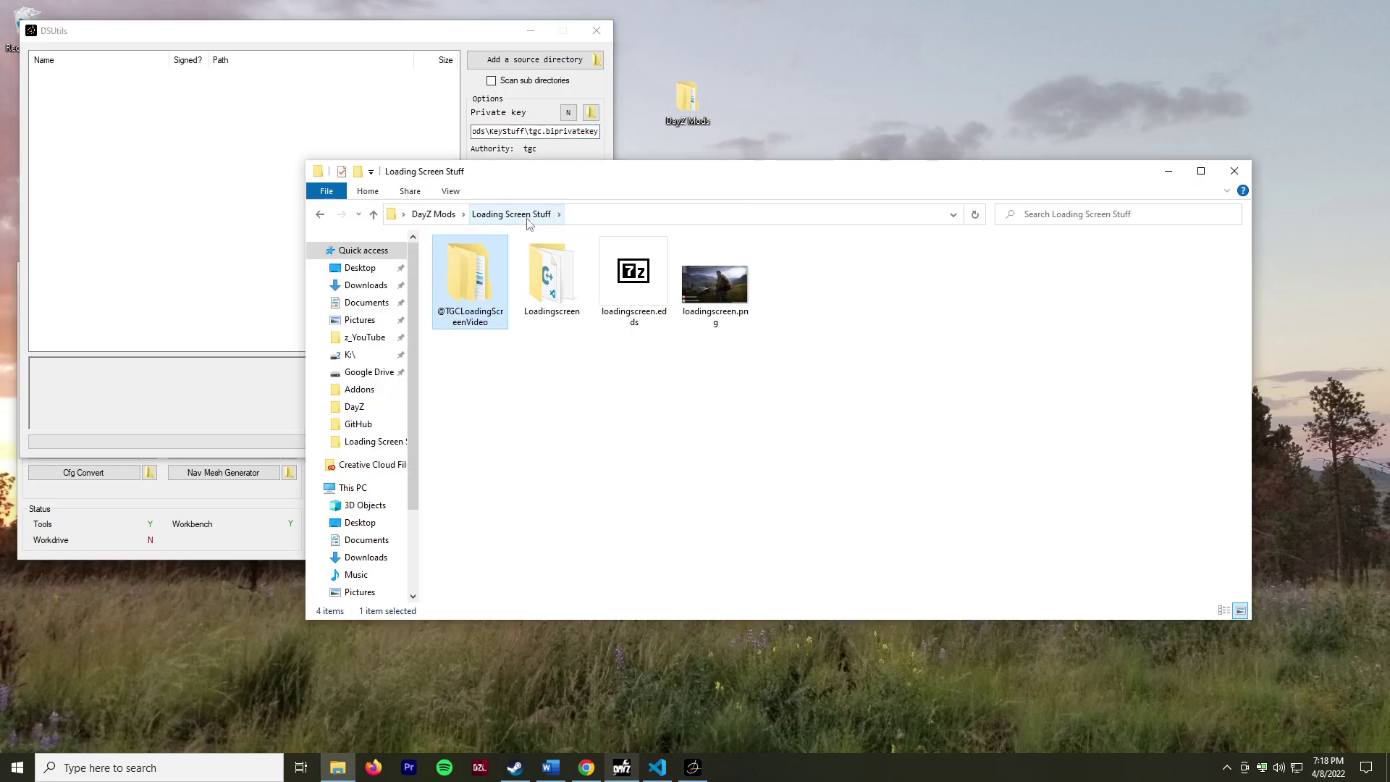
click(452, 214)
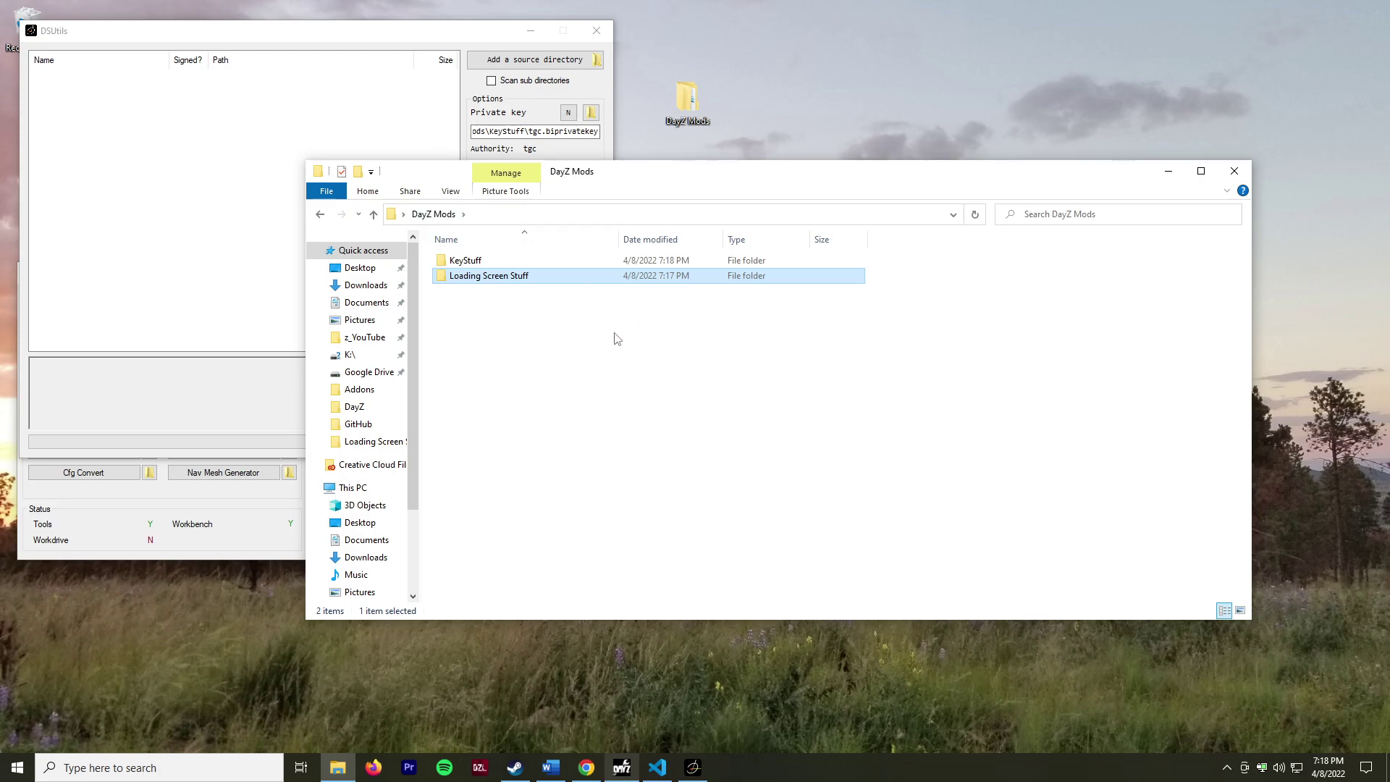
double_click(496, 260)
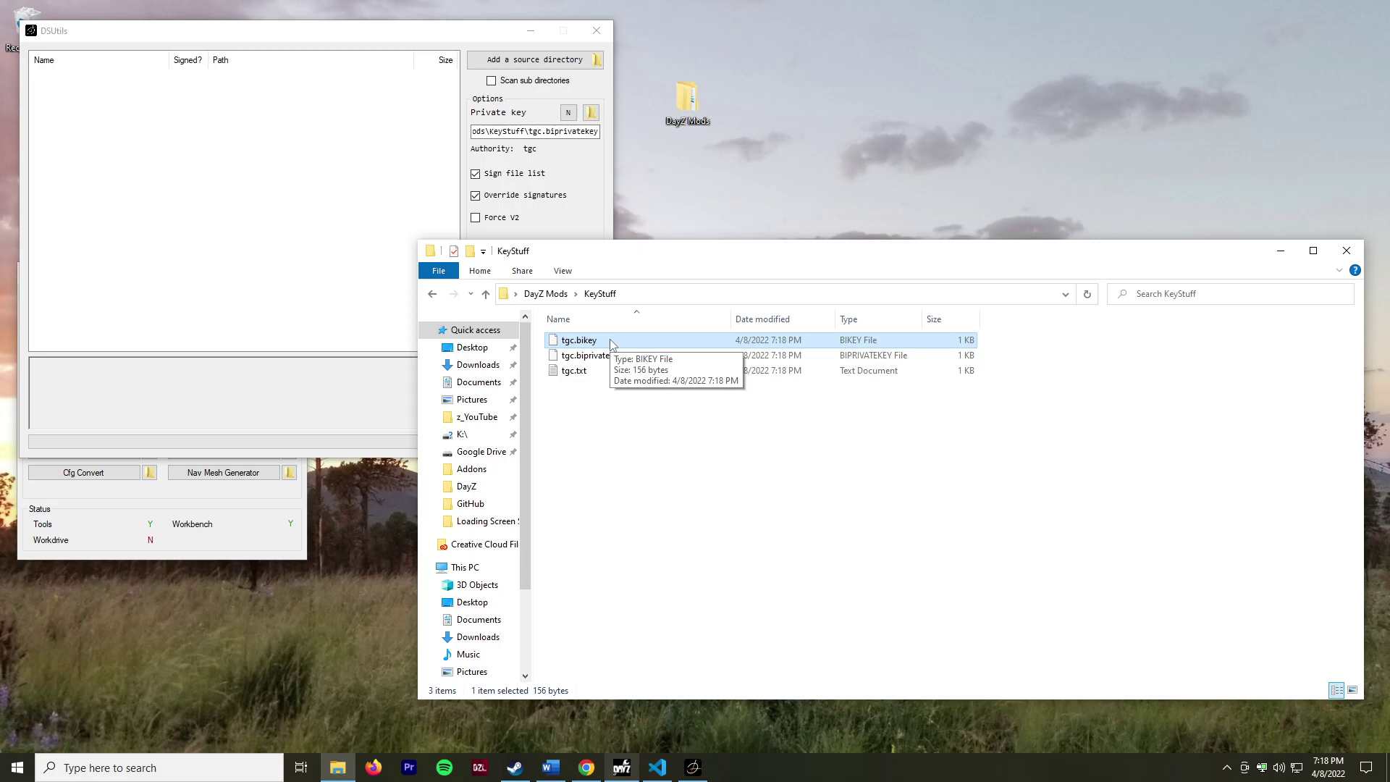
click(633, 355)
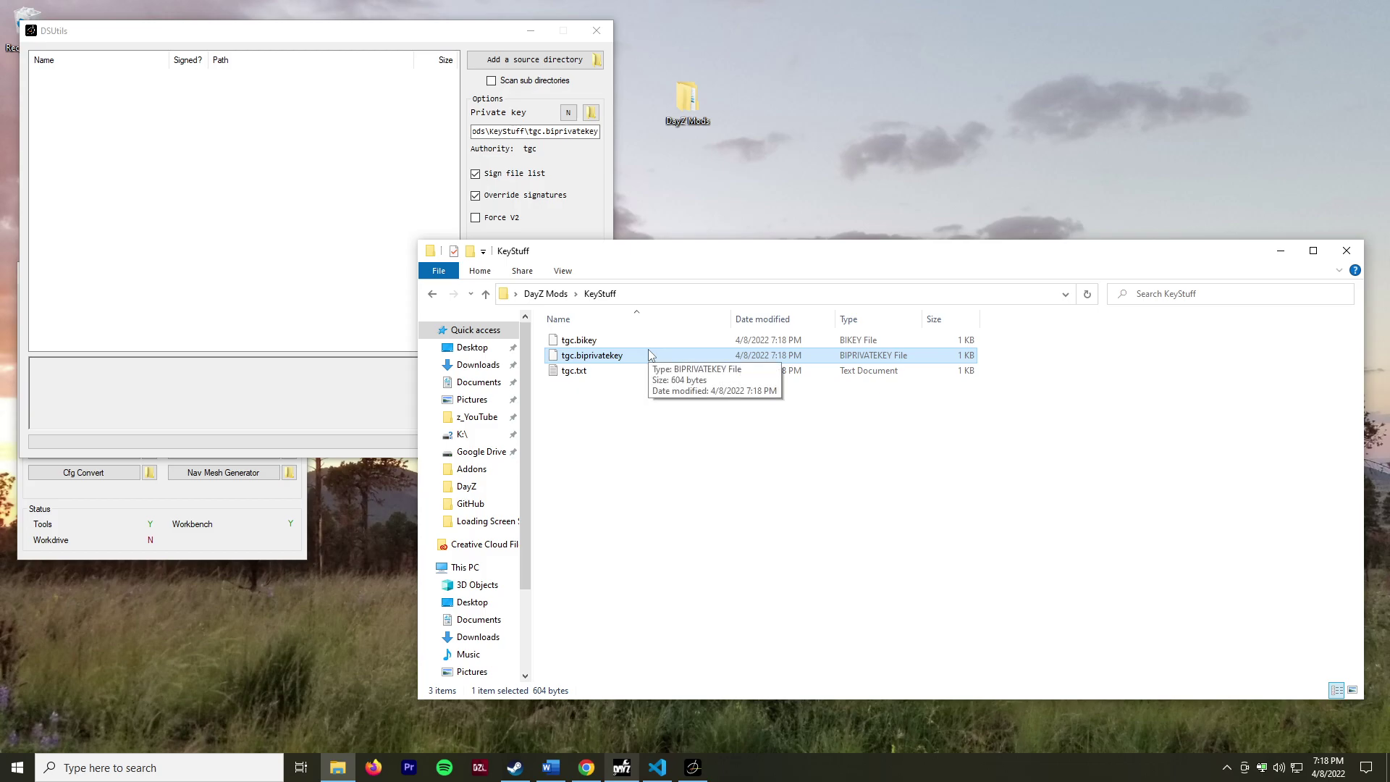
click(628, 338)
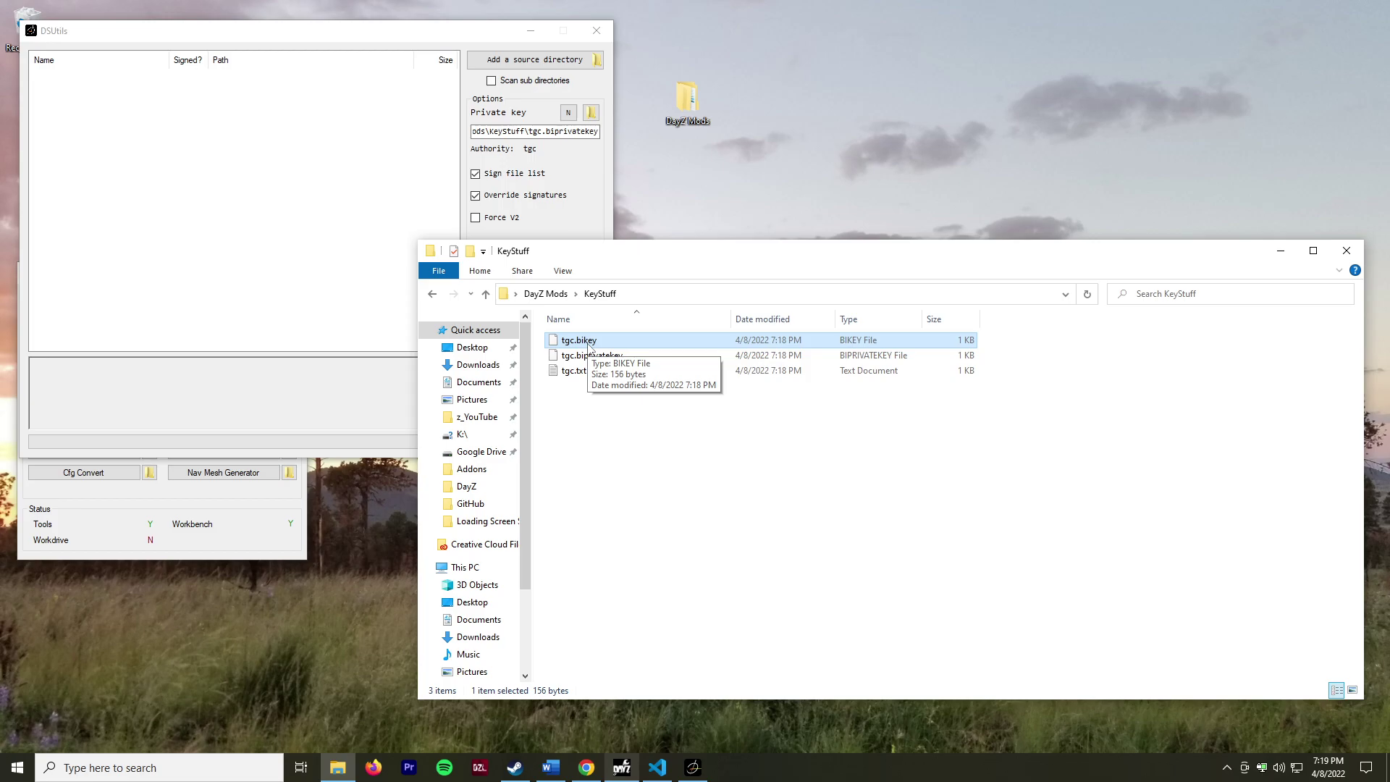
click(650, 356)
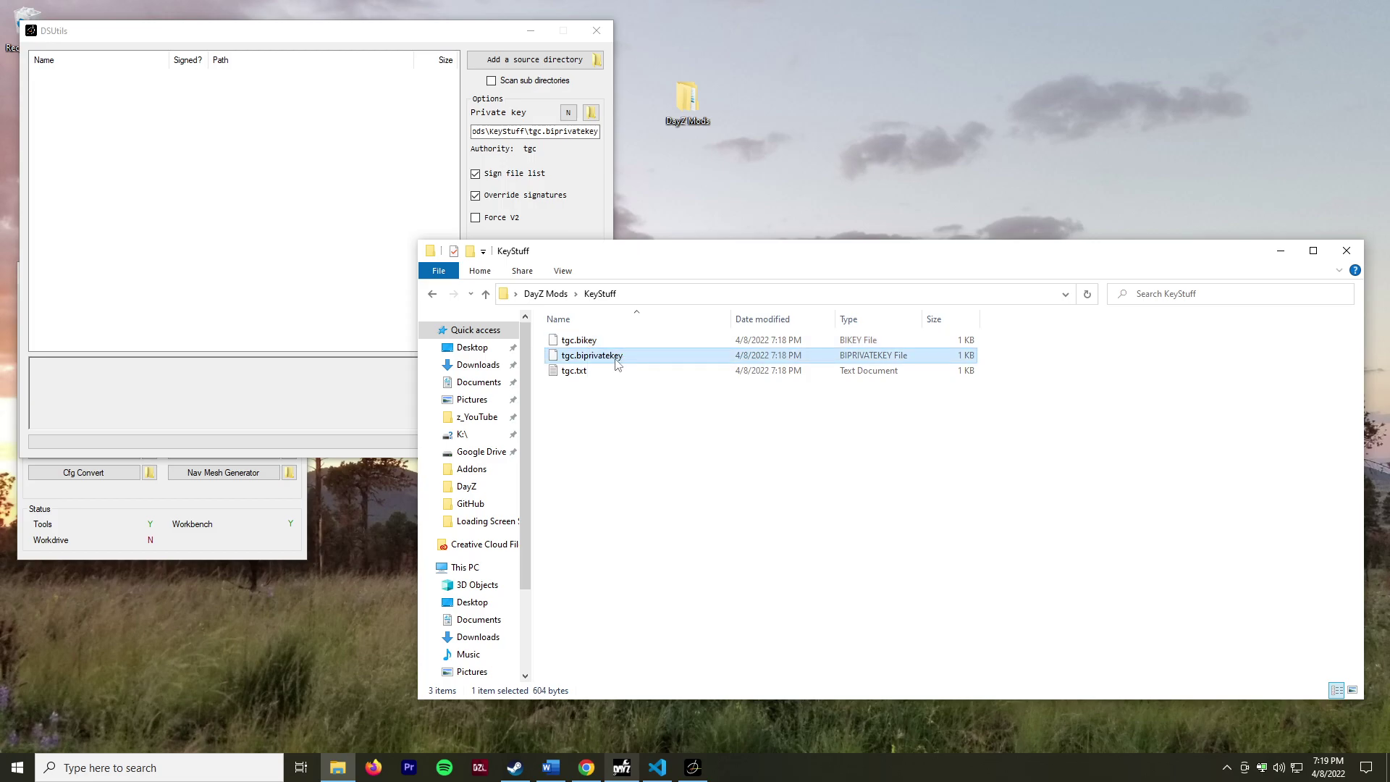
click(627, 341)
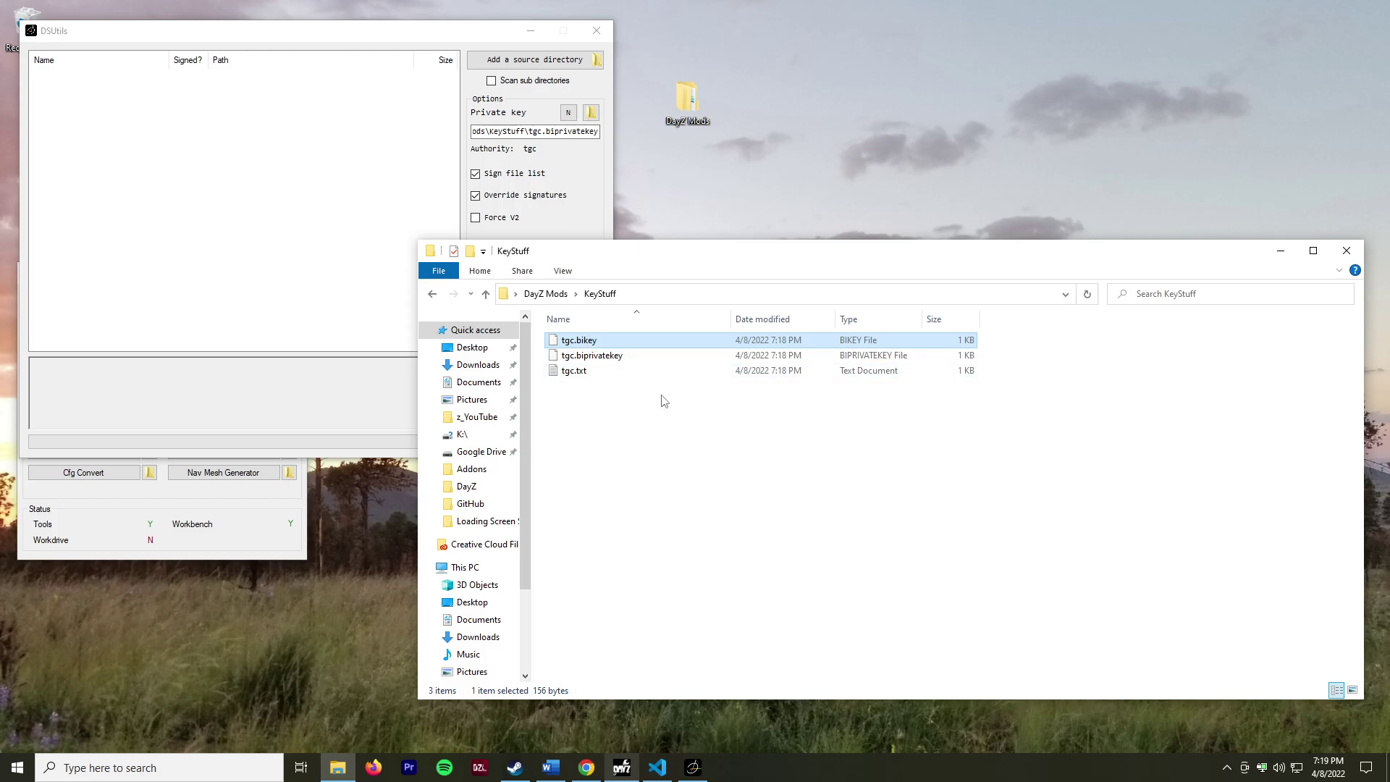
click(615, 339)
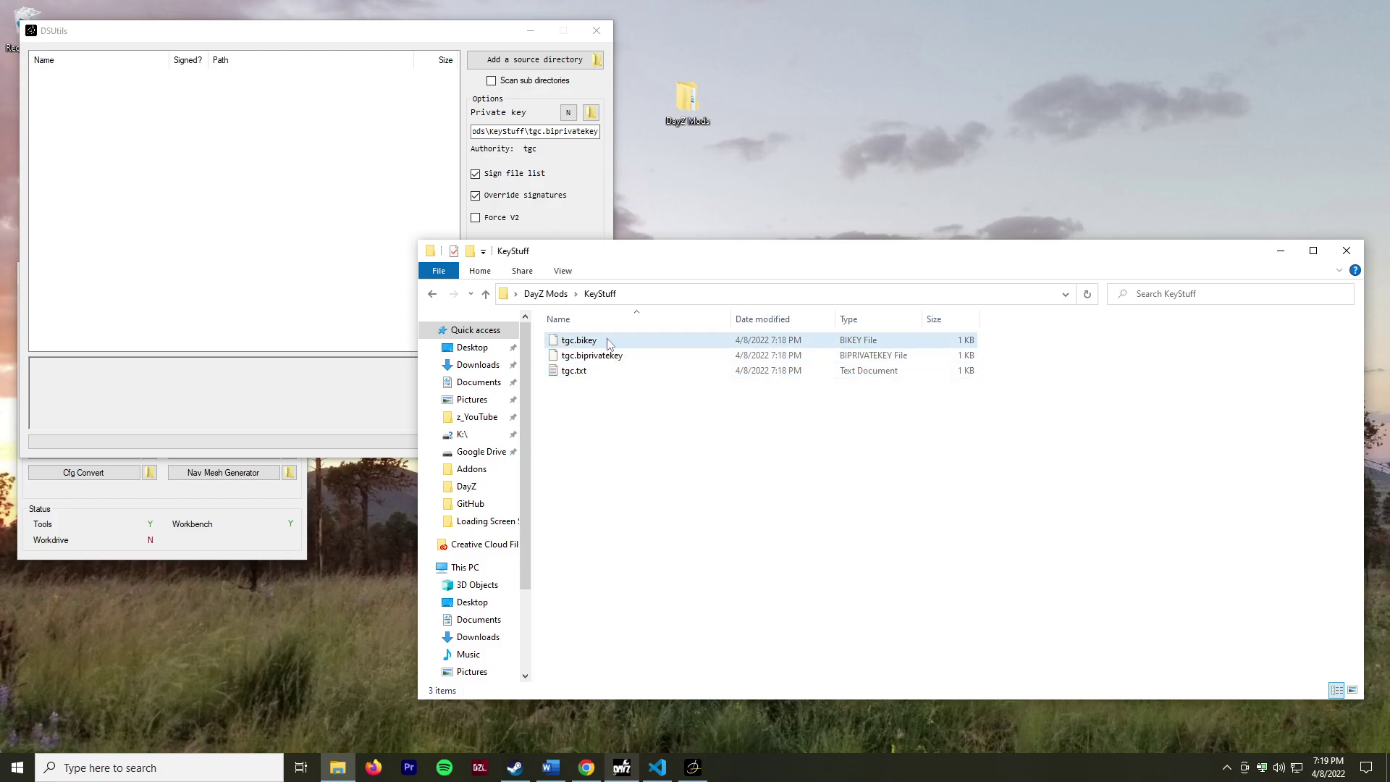
- Return to DSUtils and check that the private key path points to tgc.biprivatekey in KeyStuff
click(376, 200)
drag(502, 131, 615, 134)
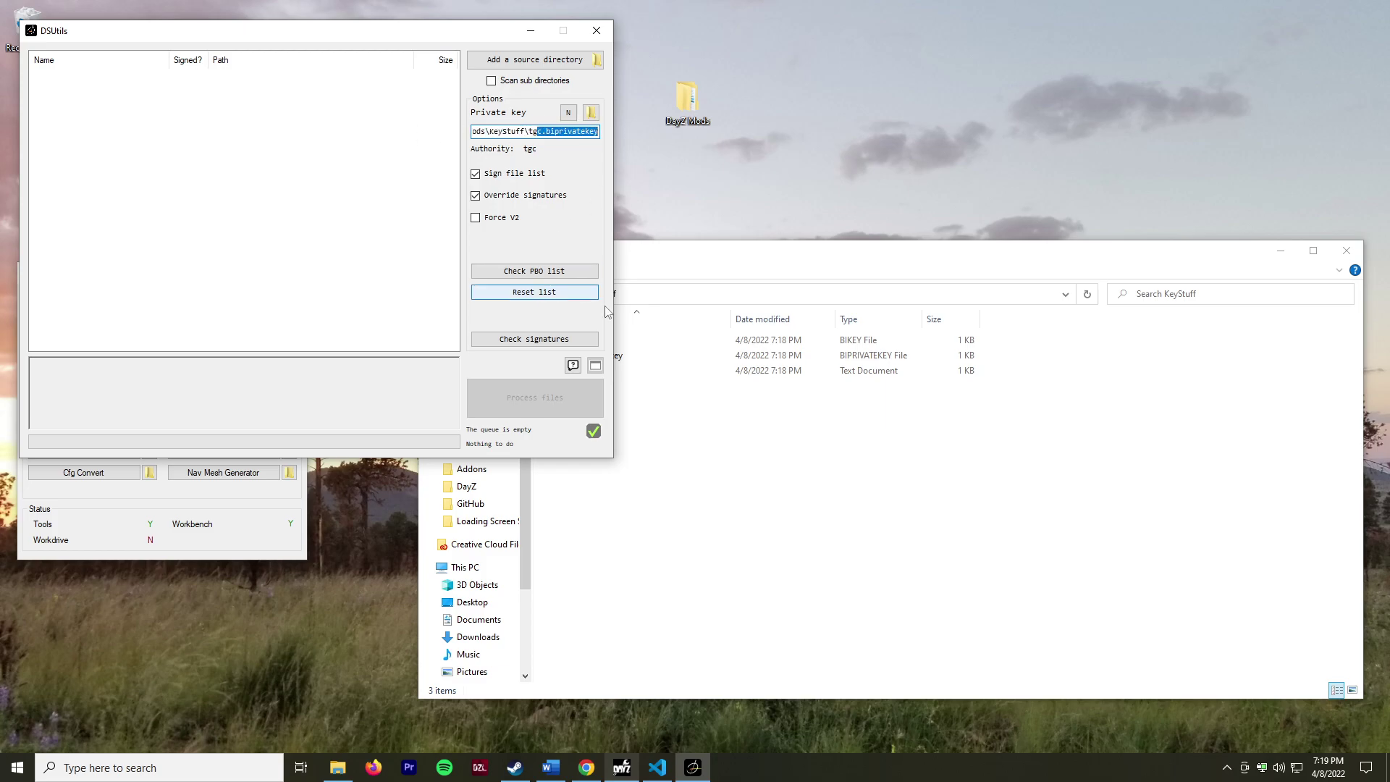
click(734, 358)
click(322, 181)
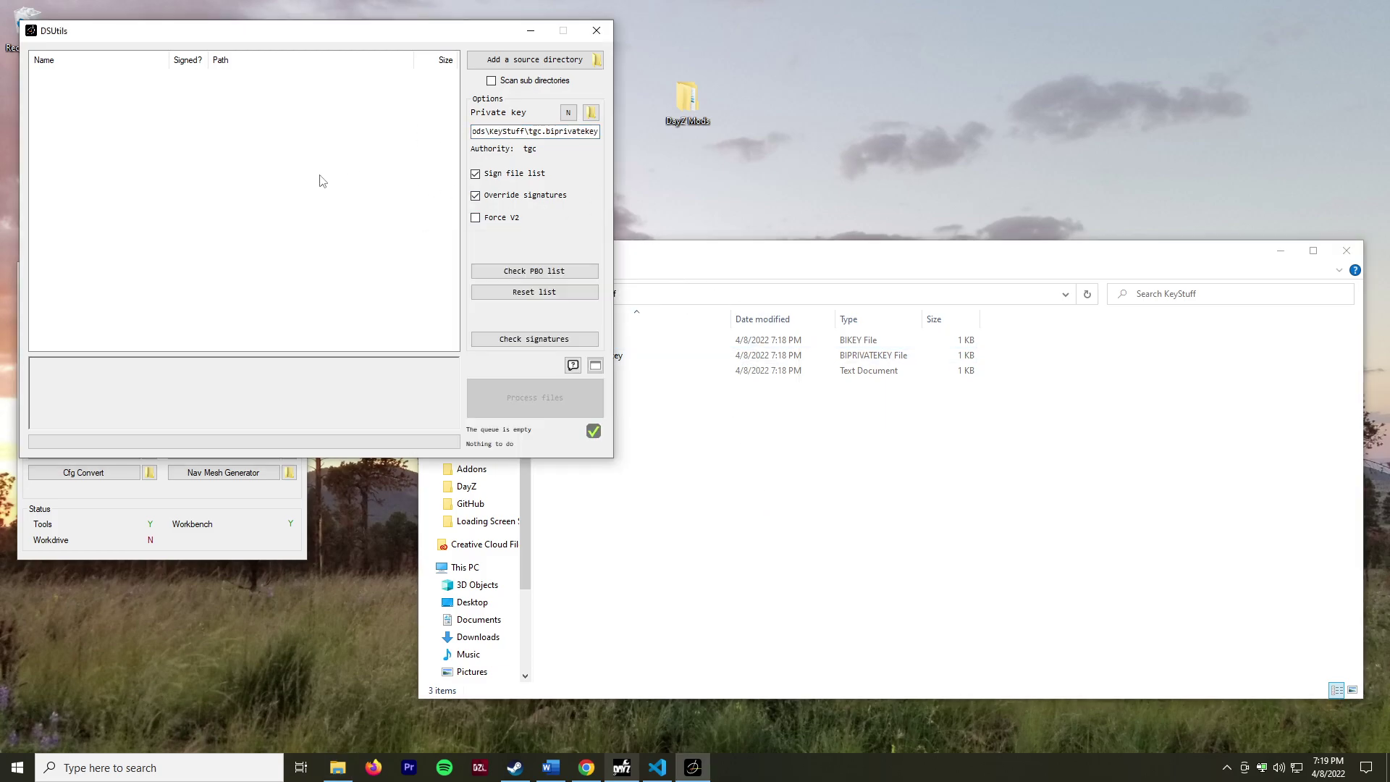
click(556, 62)
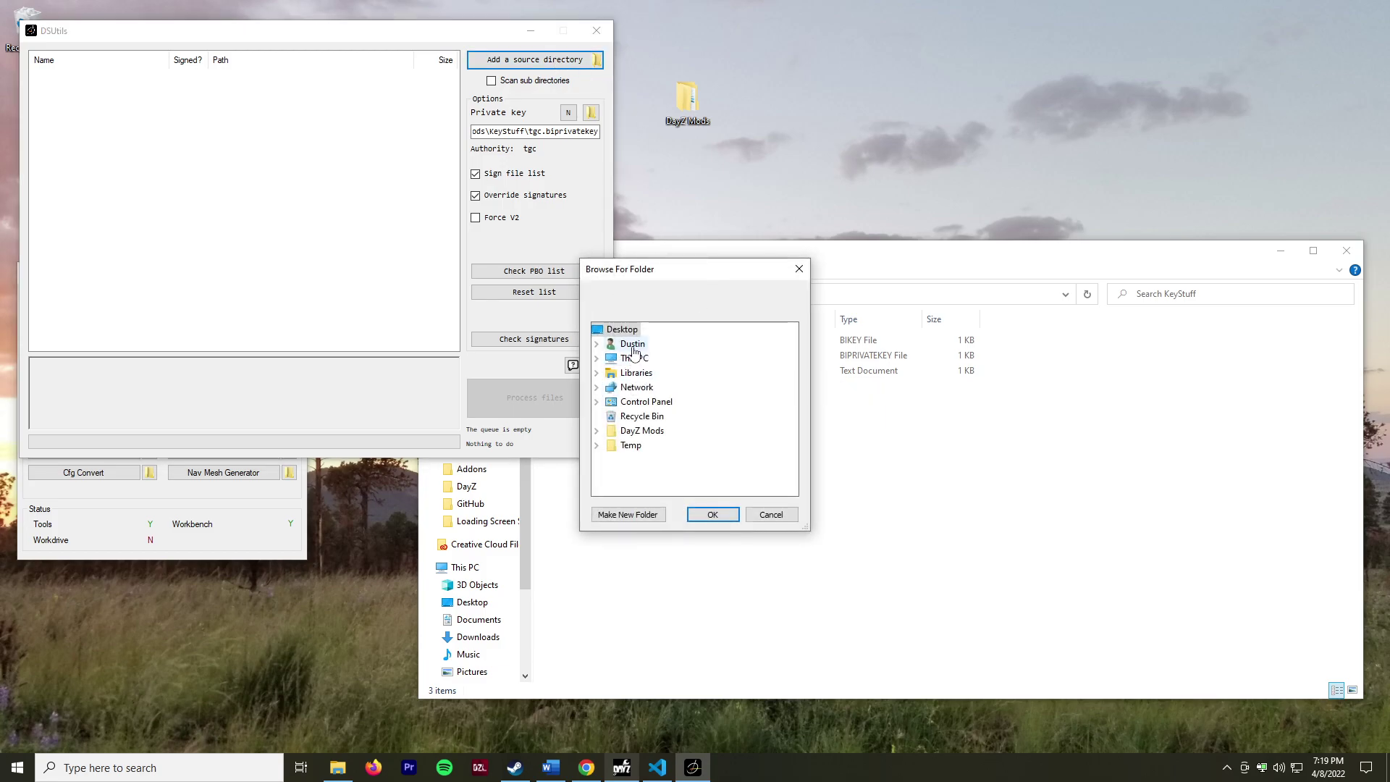
double_click(641, 431)
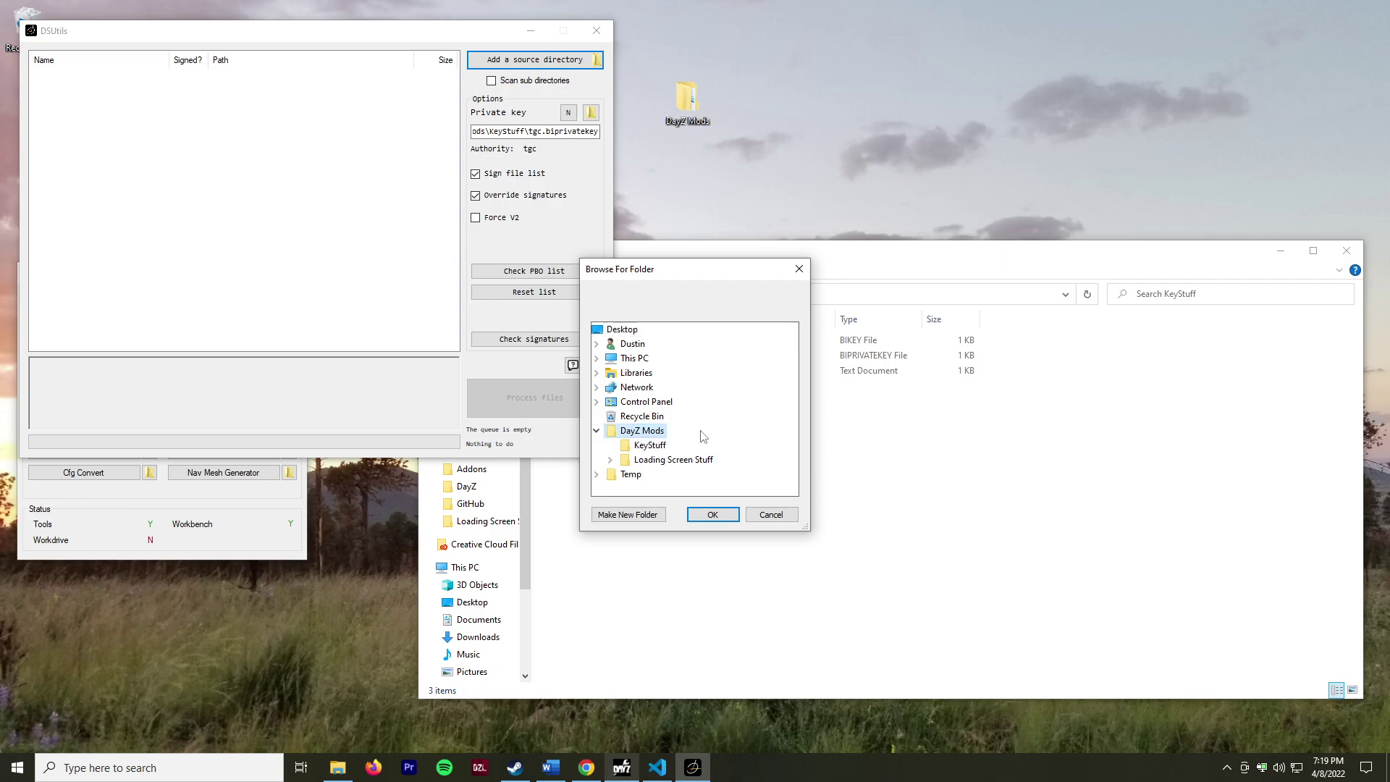
double_click(658, 461)
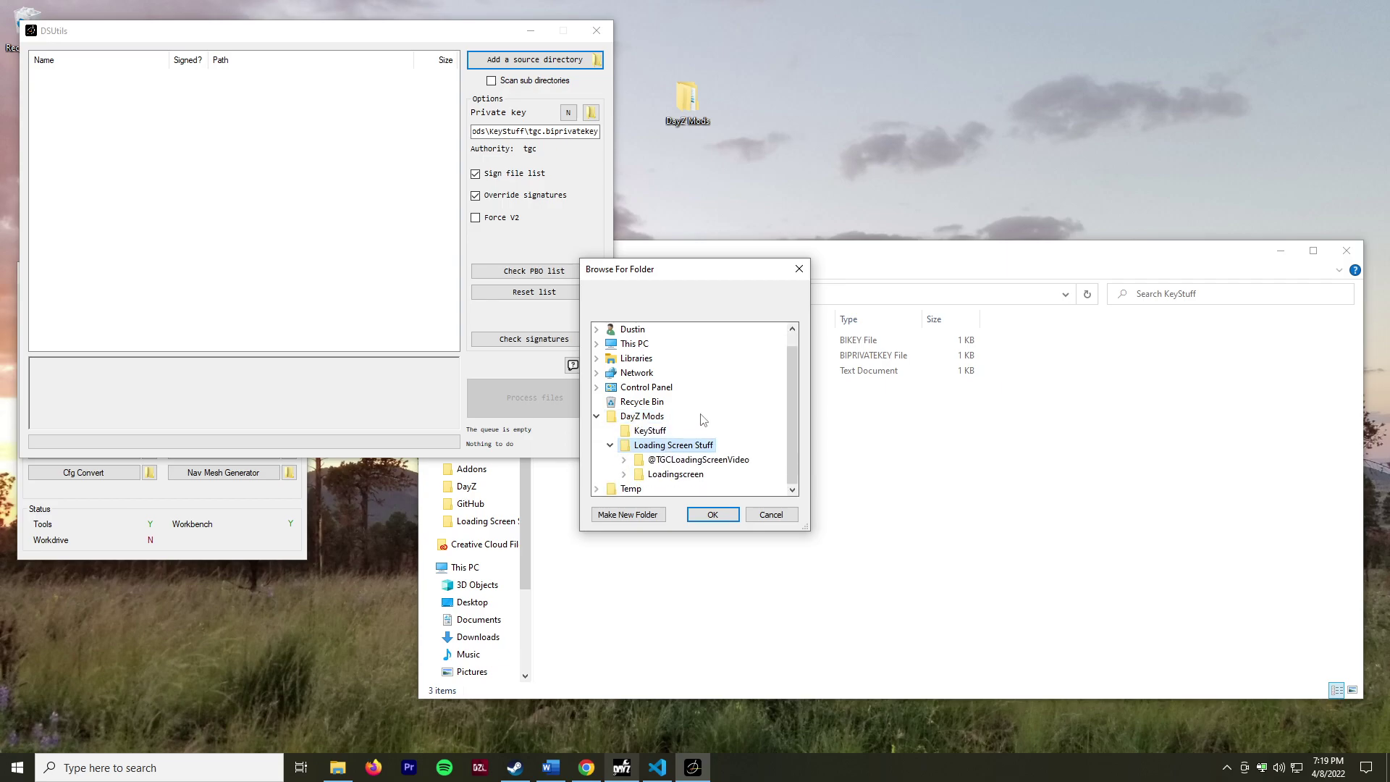
double_click(691, 461)
click(679, 460)
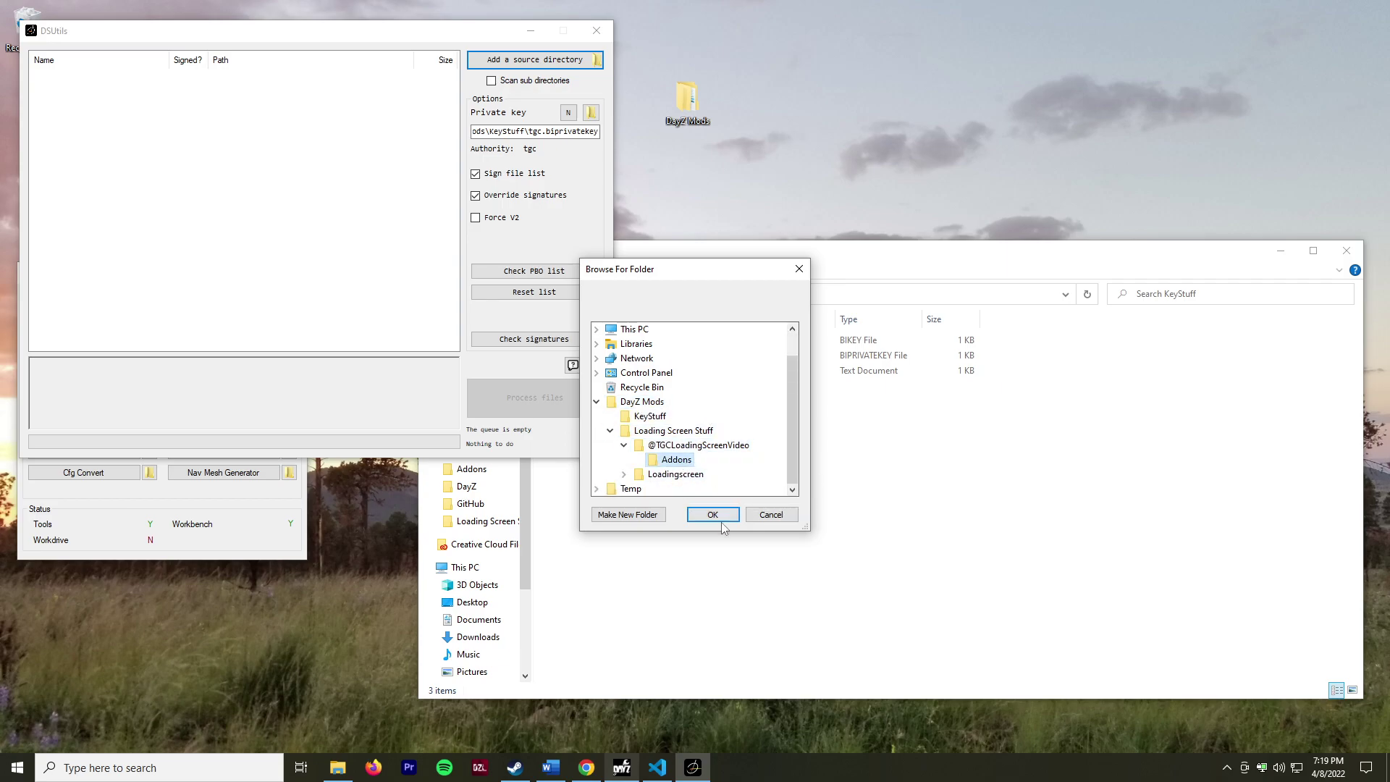
click(713, 515)
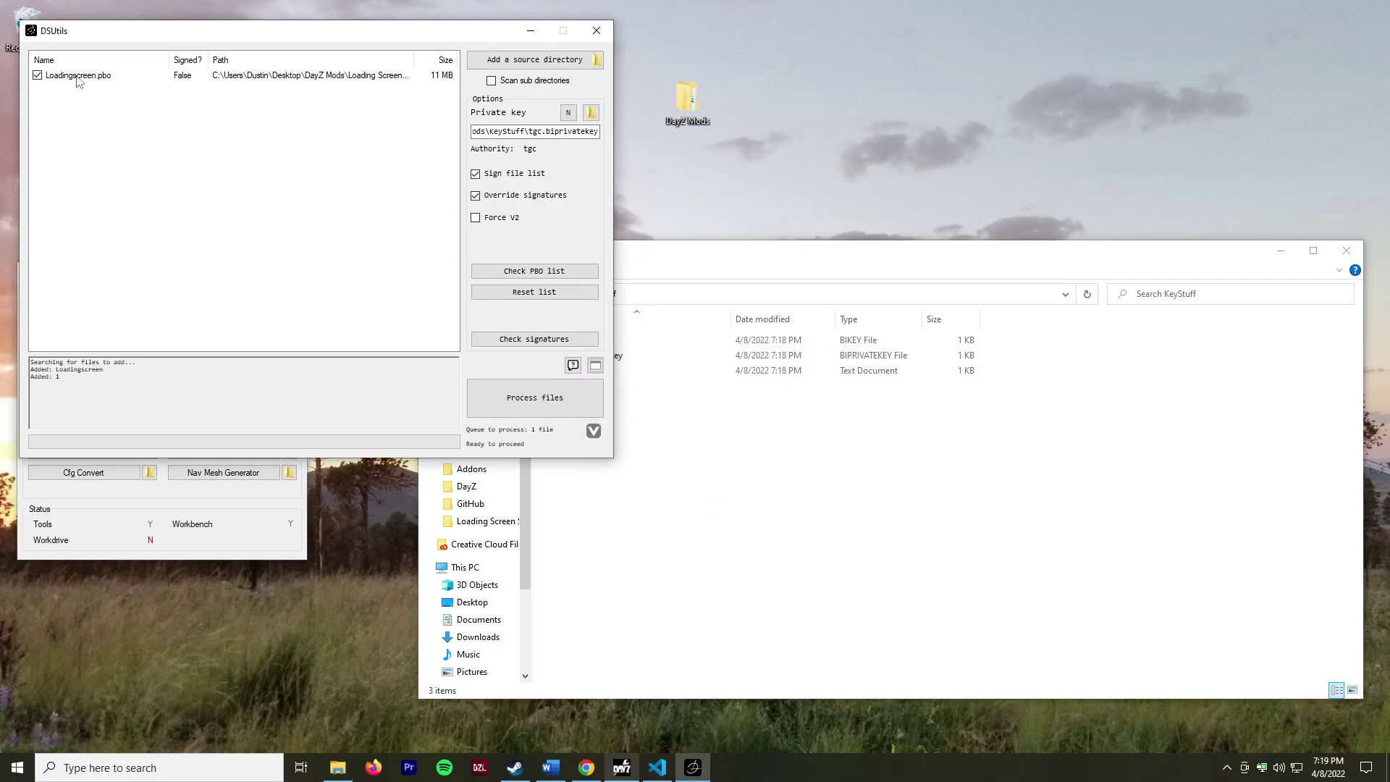
click(539, 409)
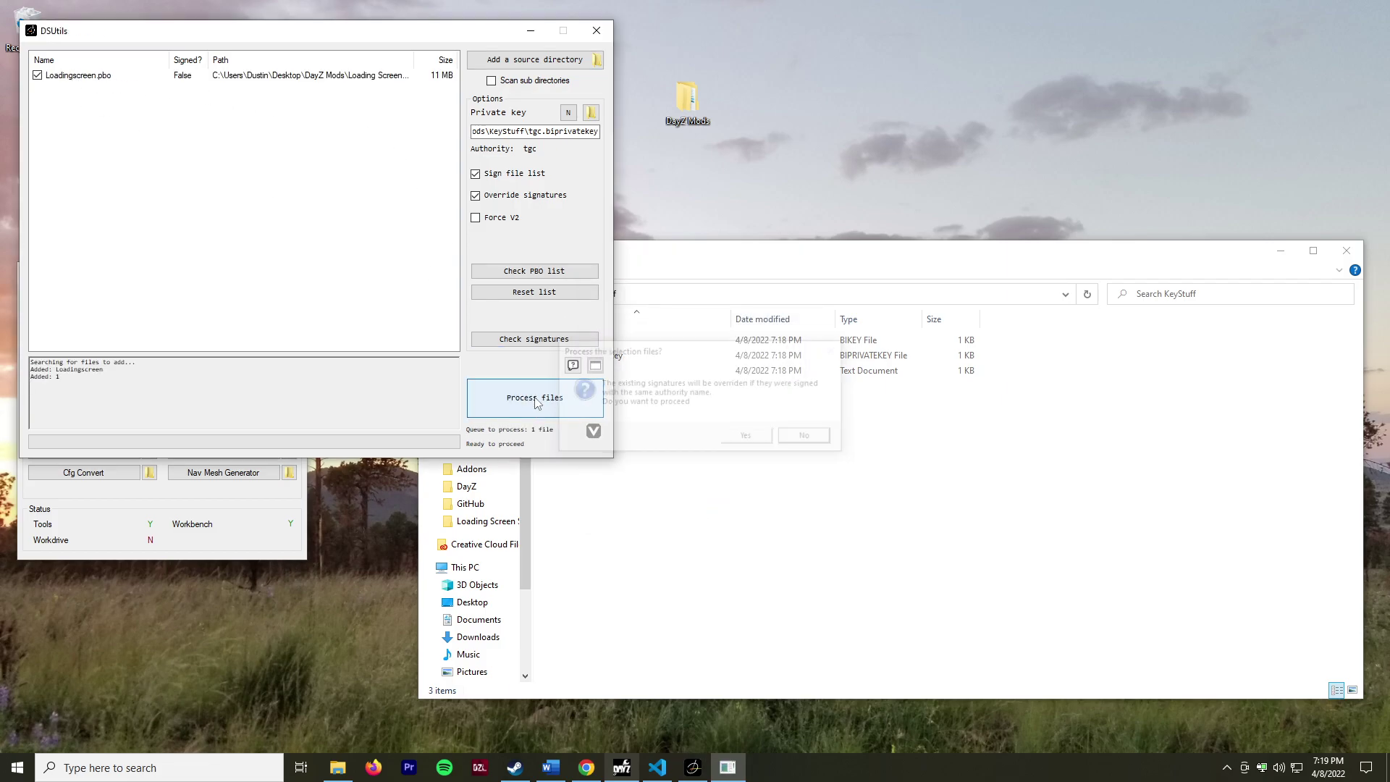
click(746, 438)
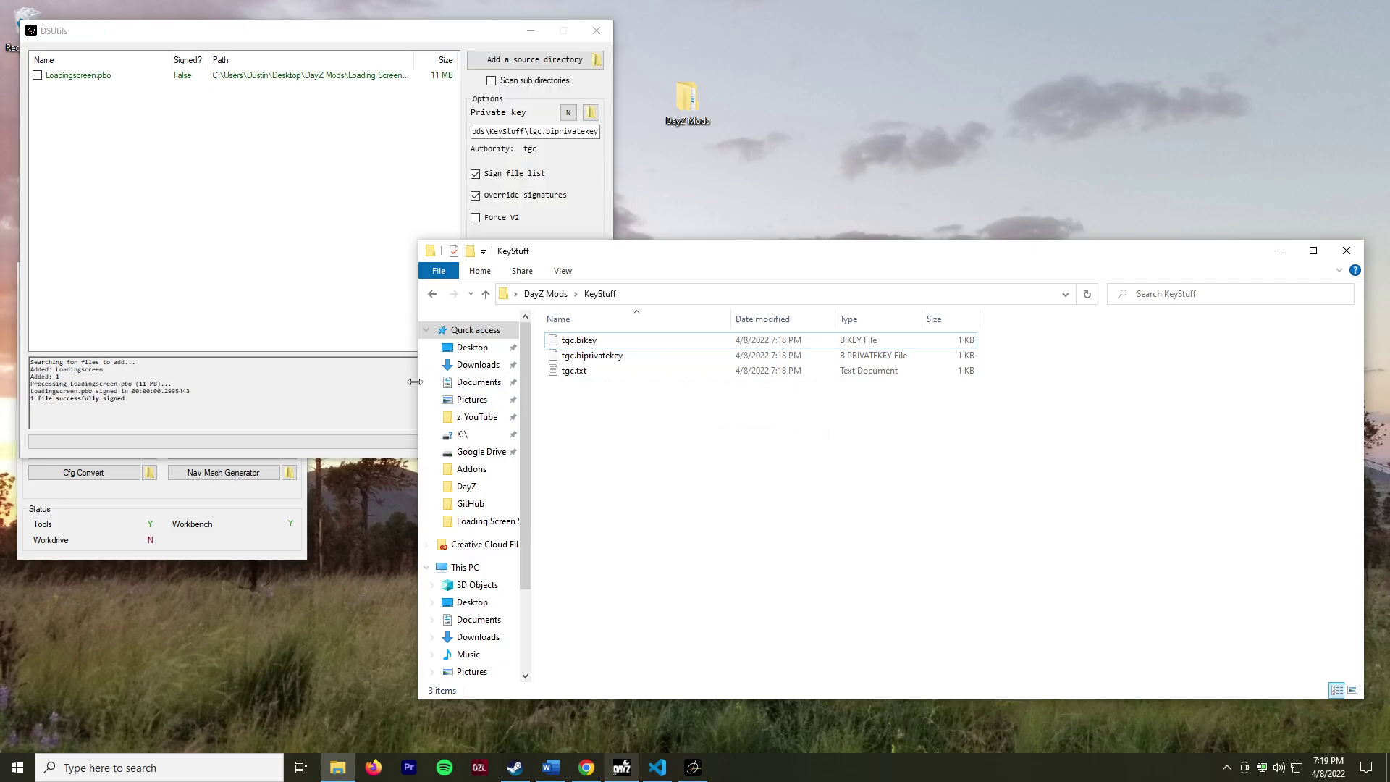
click(546, 293)
double_click(621, 355)
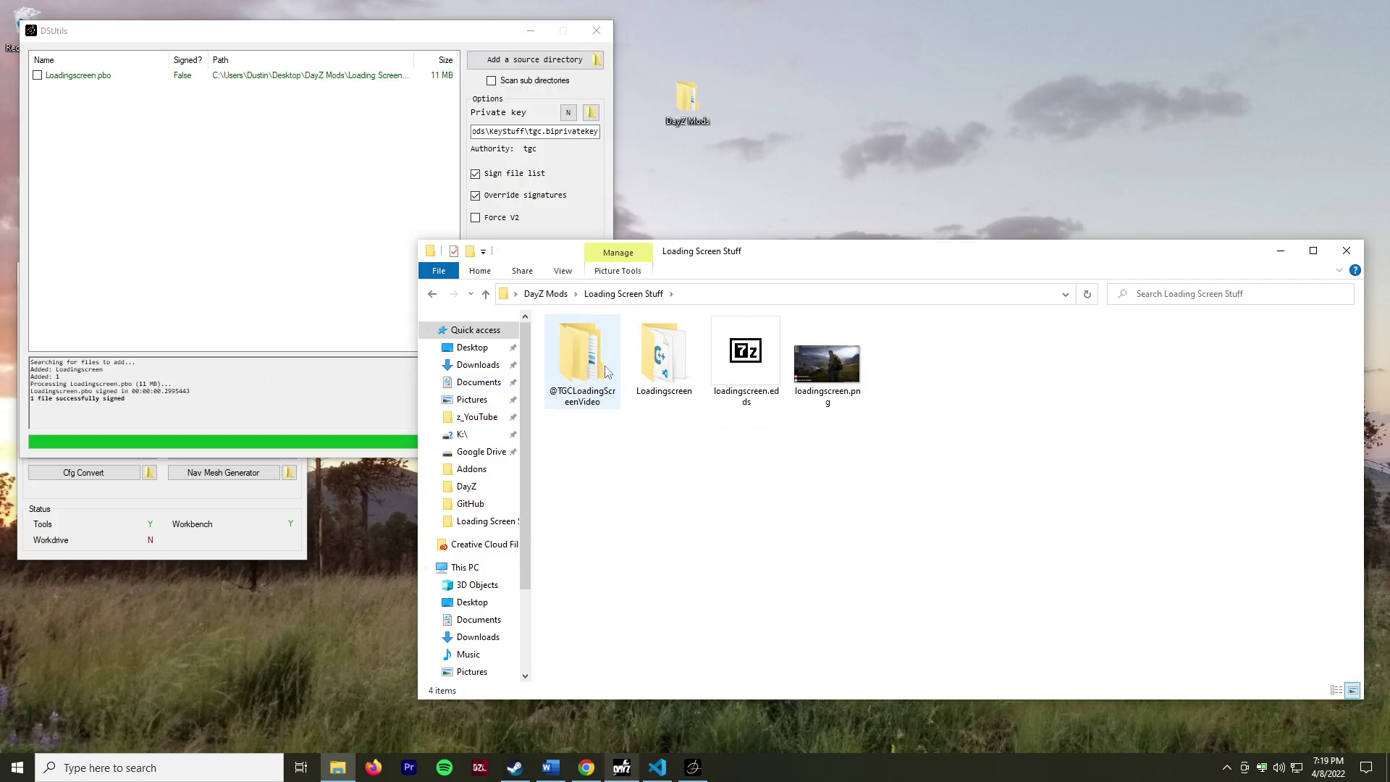
double_click(597, 366)
double_click(576, 340)
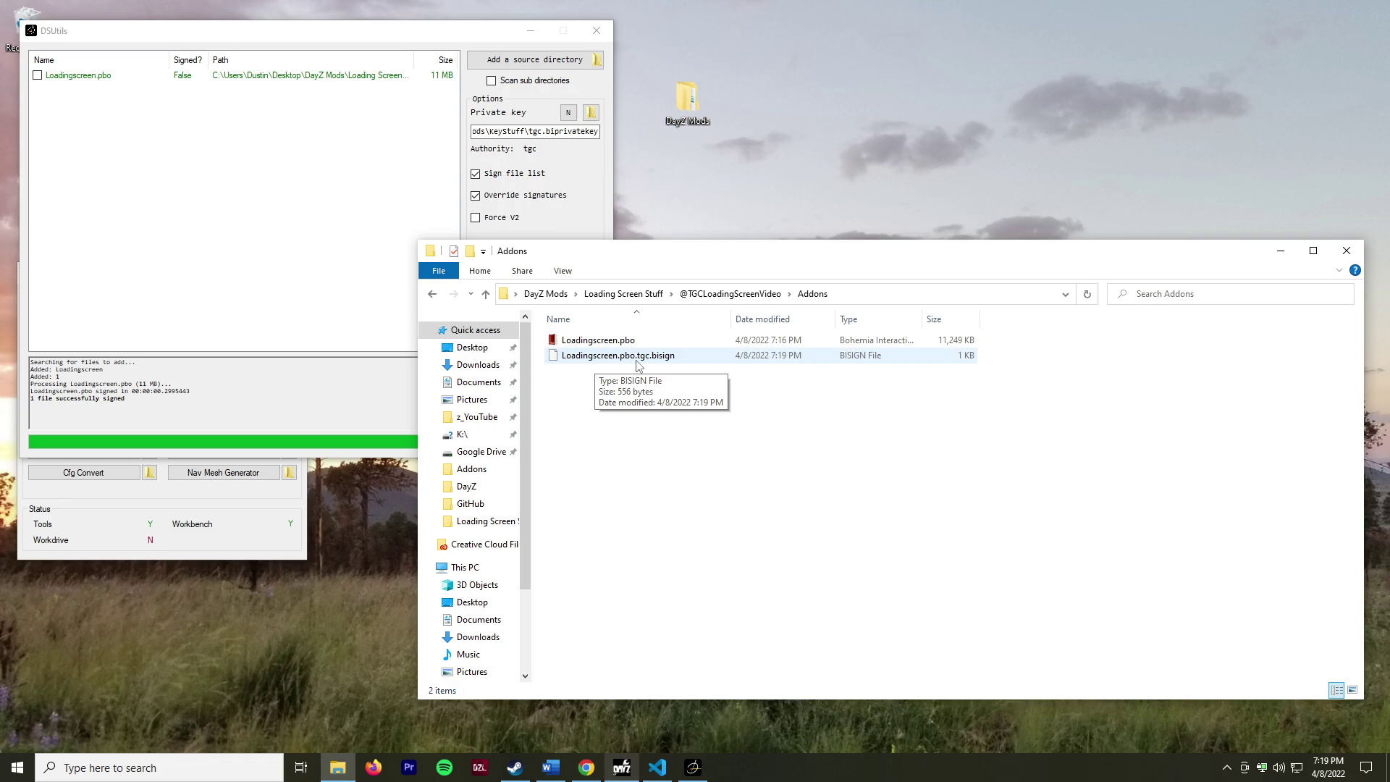
click(698, 358)
click(707, 341)
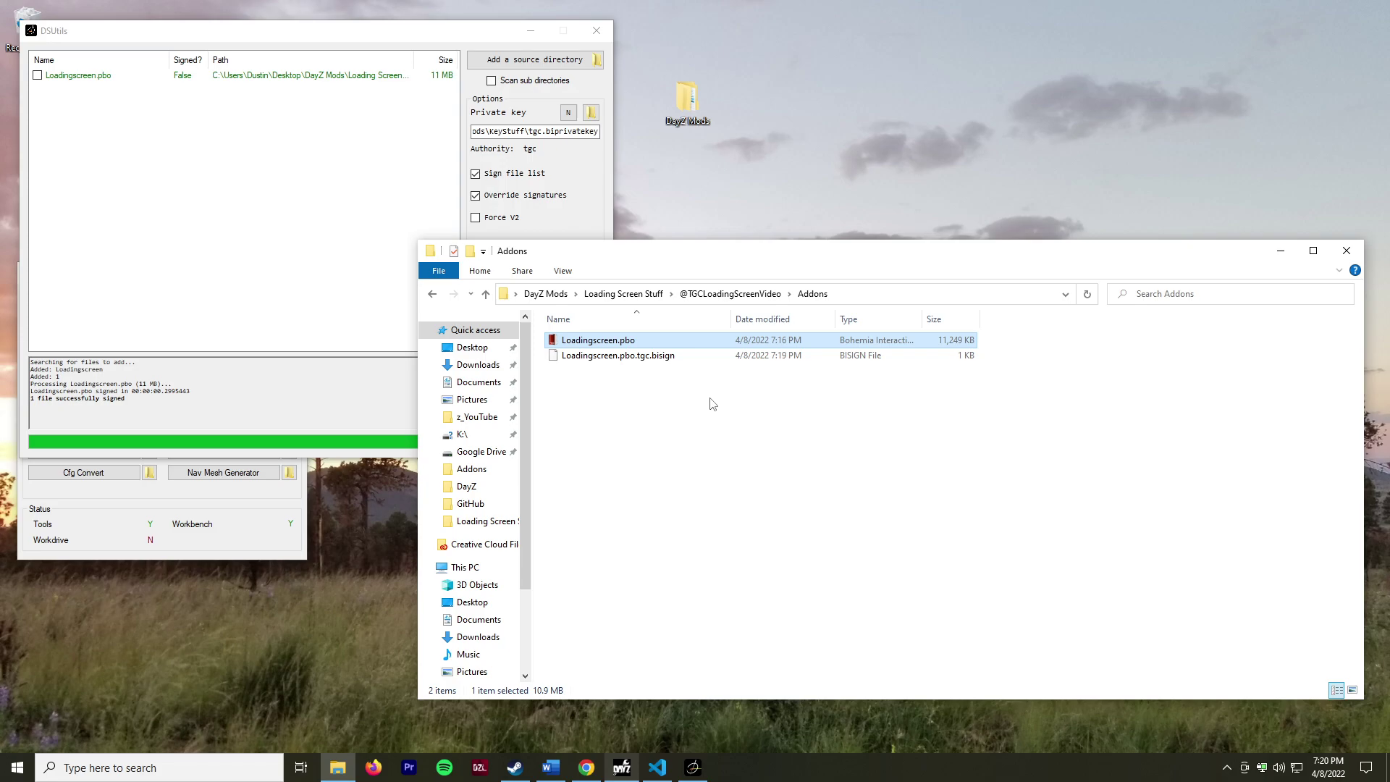
click(698, 362)
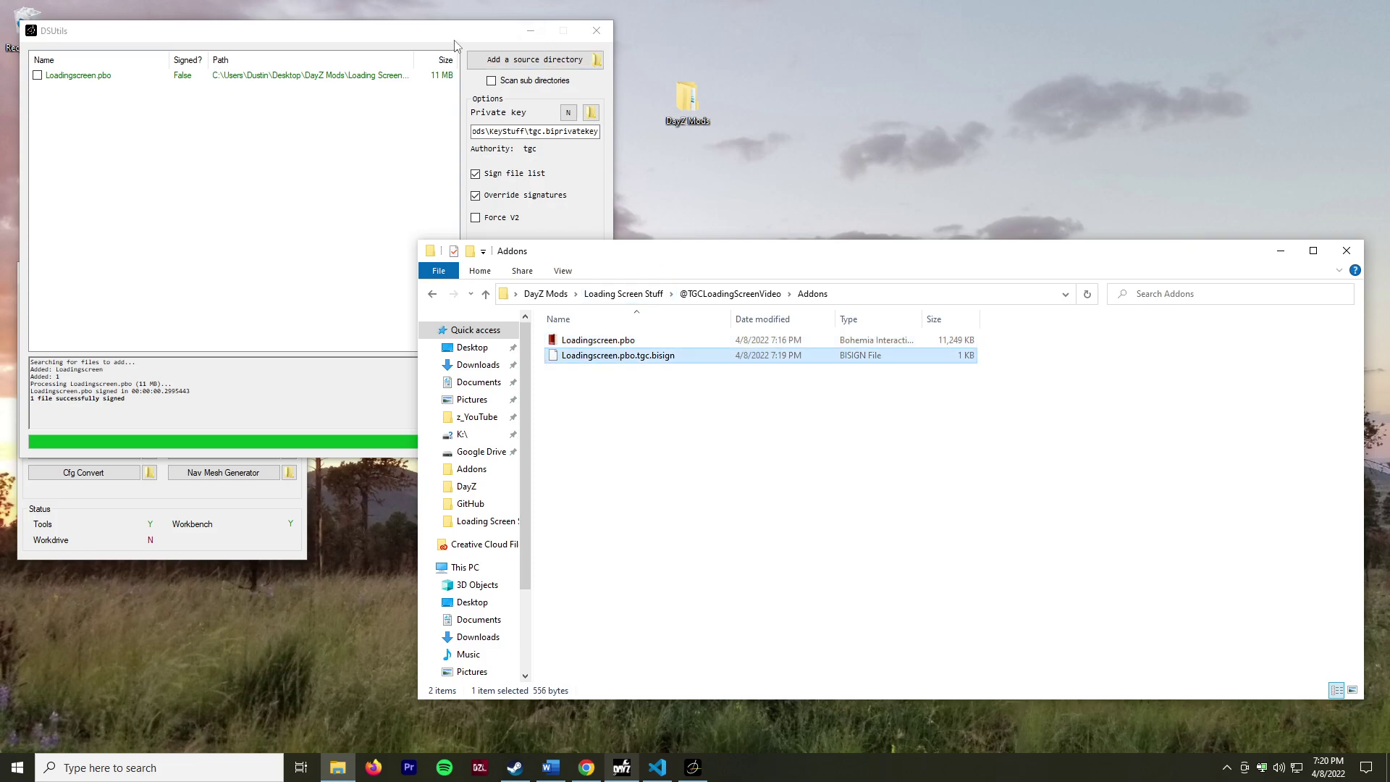
- Close DSUtils and launch Publisher from DayZ Tools for uploading the mod
click(600, 30)
drag(173, 278, 239, 202)
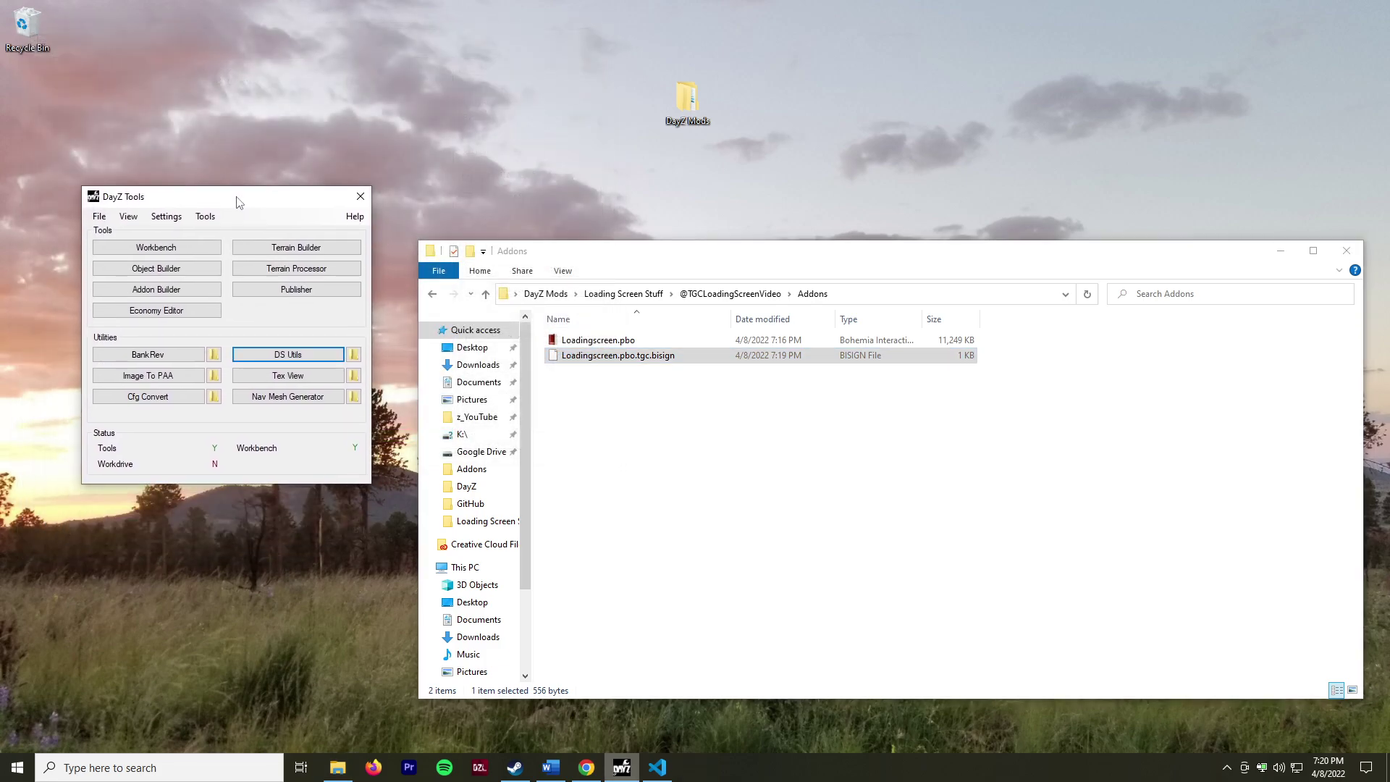
click(664, 463)
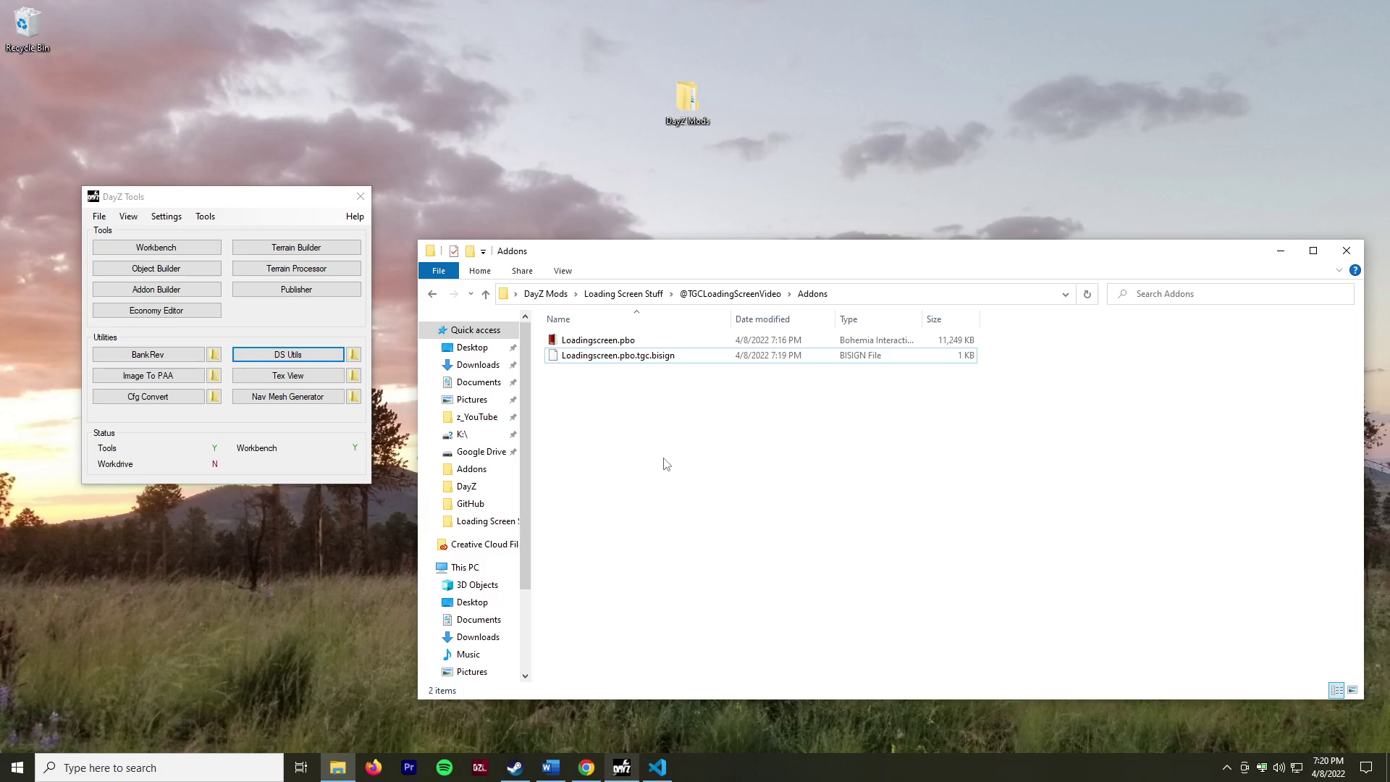
click(283, 290)
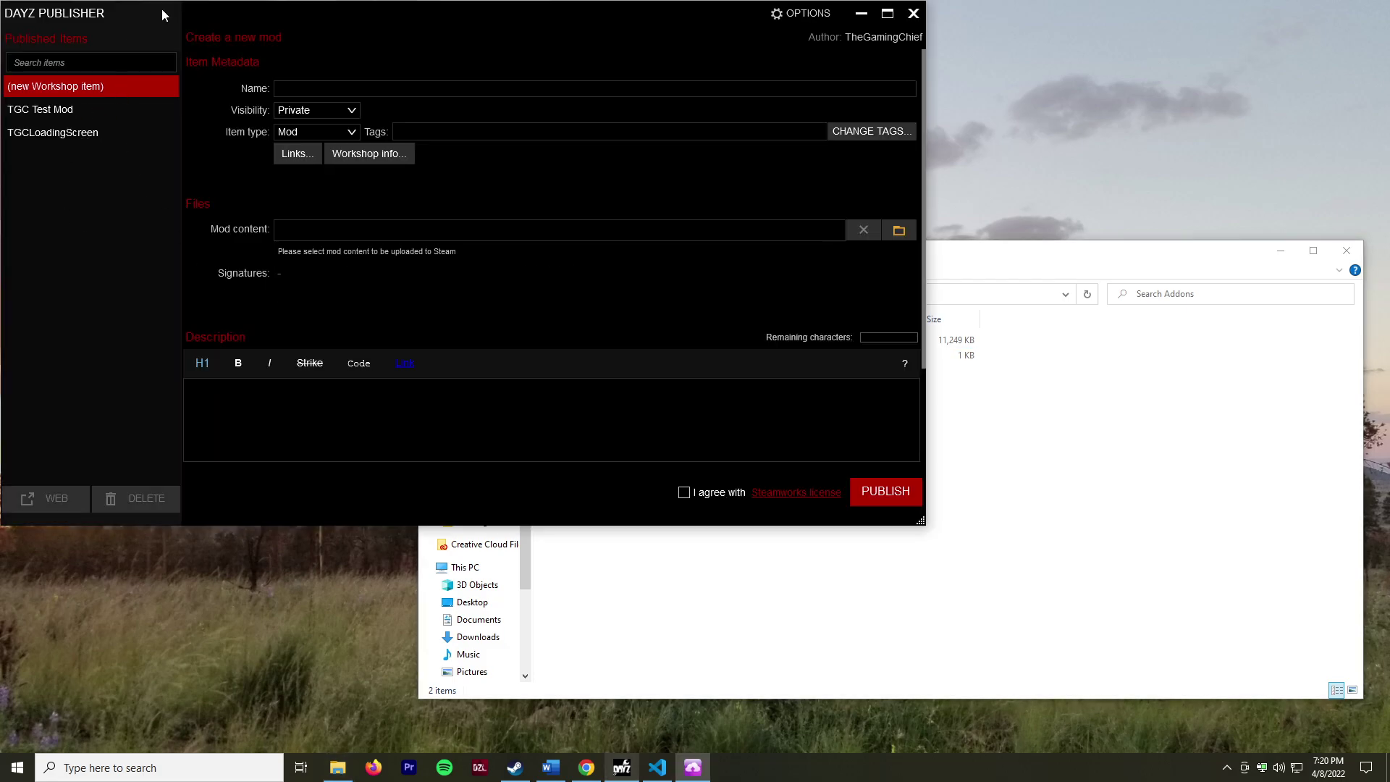
drag(240, 16, 265, 40)
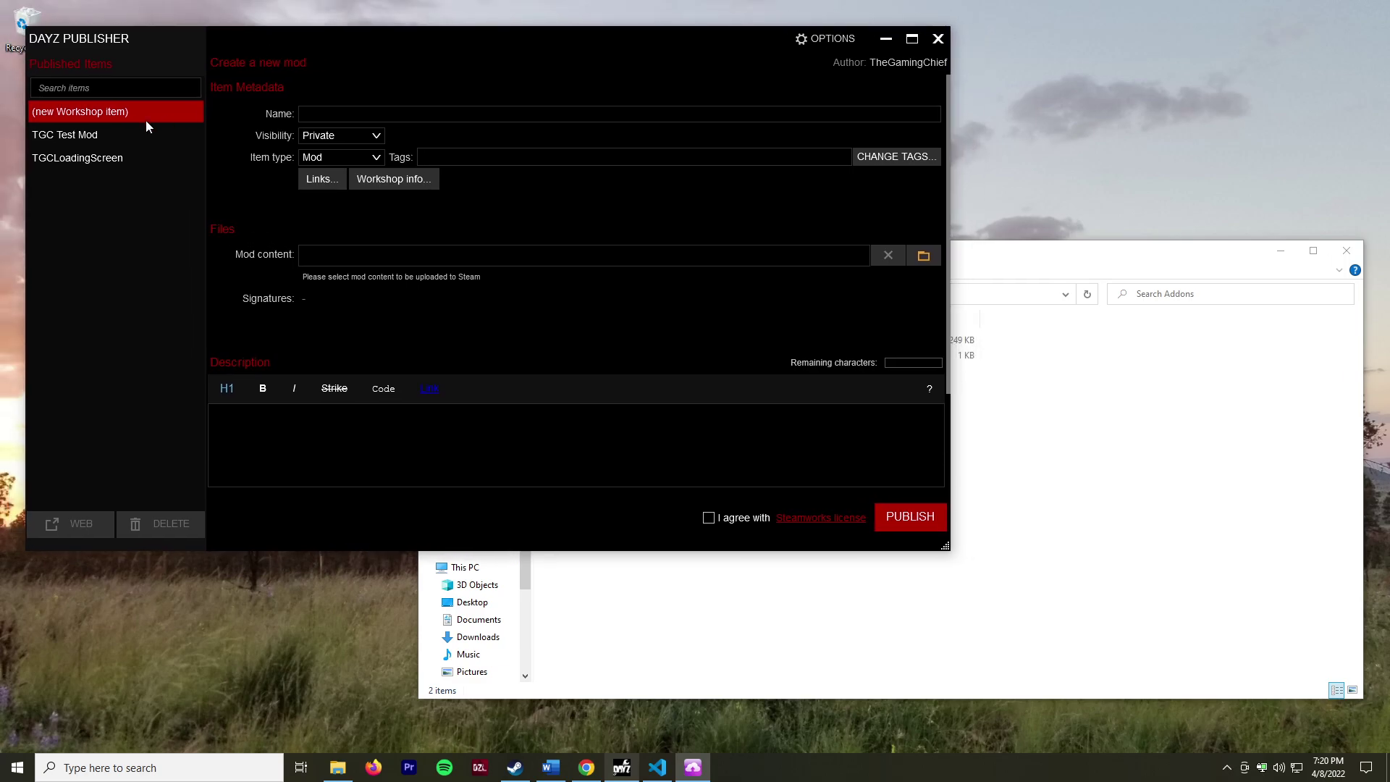
click(304, 114)
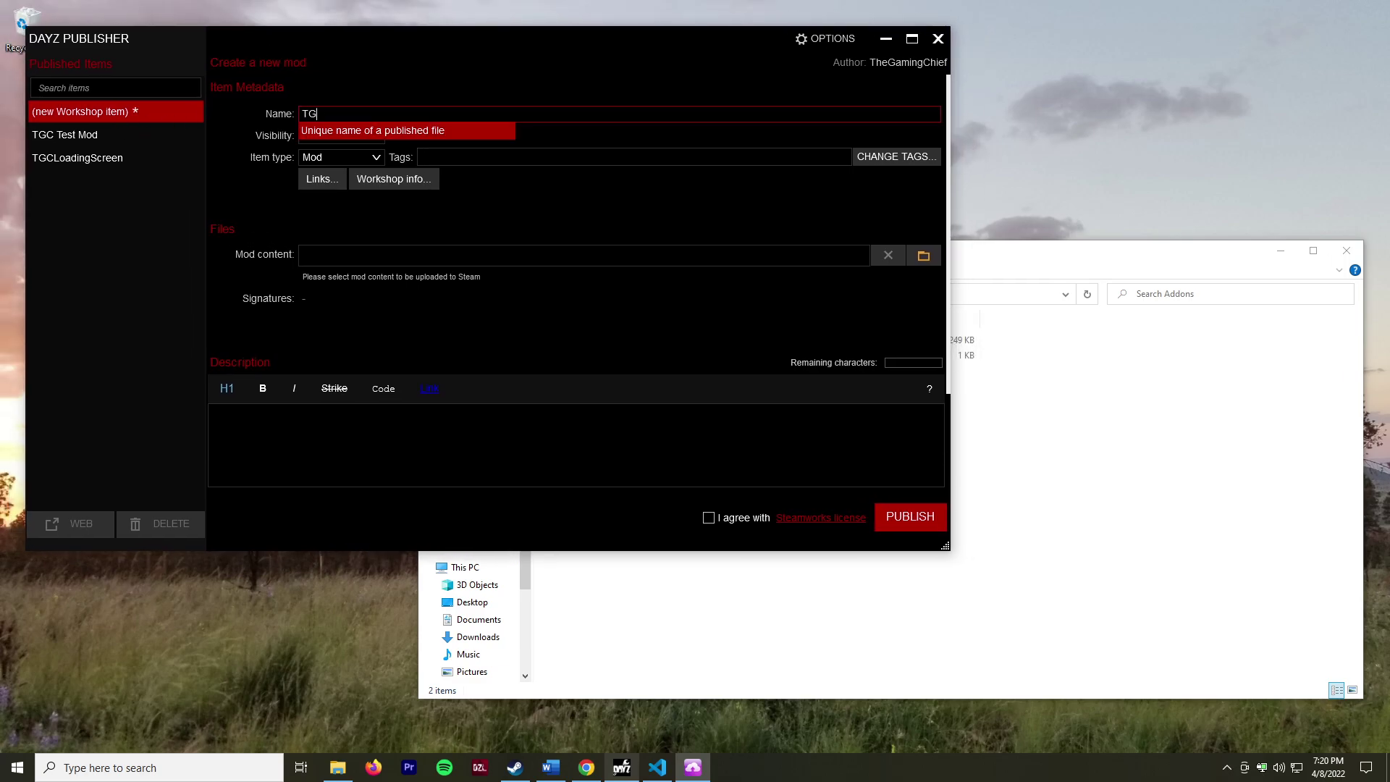
text(TGCLoadingScreenVideo)
click(970, 340)
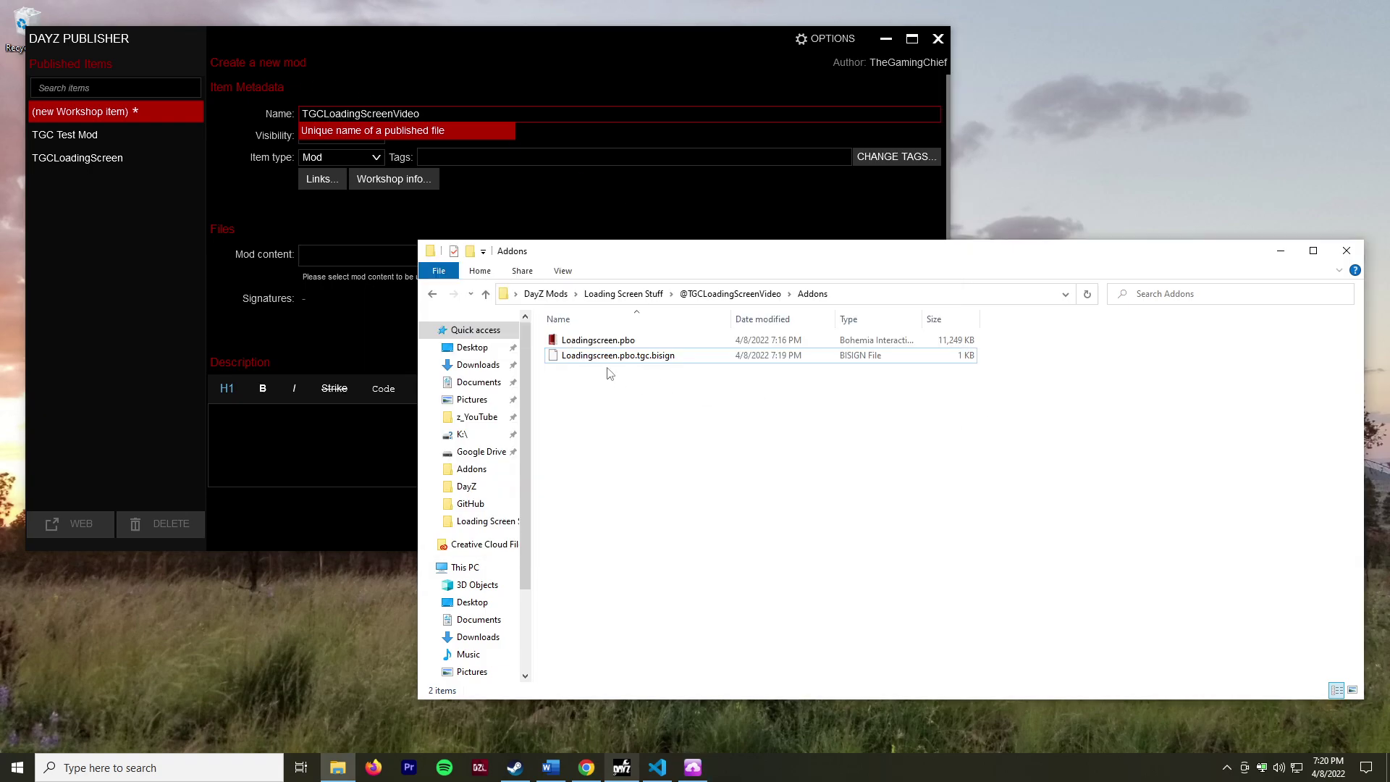
click(733, 294)
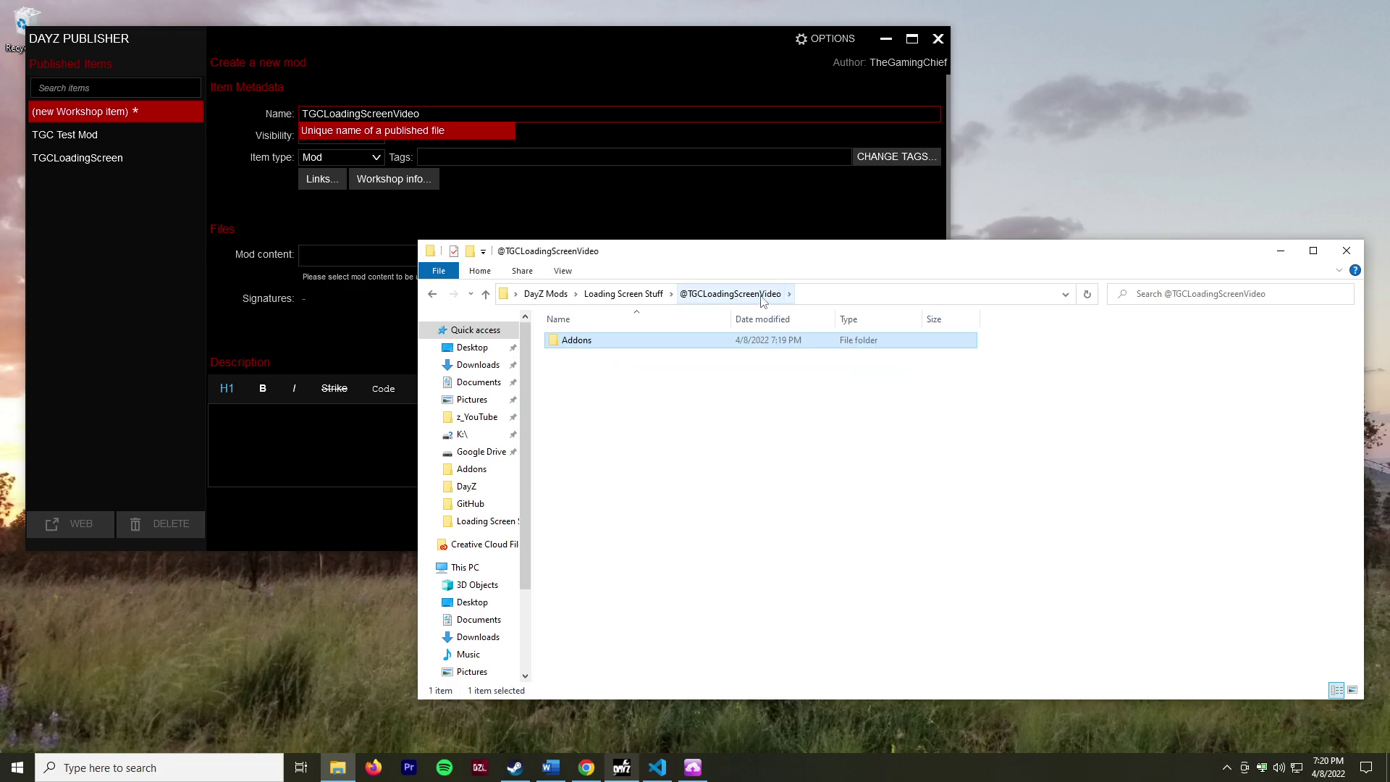
- Set the item's visibility to Public, keep Mod as the item type, and view the available tags without assigning any
click(343, 134)
click(346, 136)
click(369, 208)
click(363, 156)
click(363, 157)
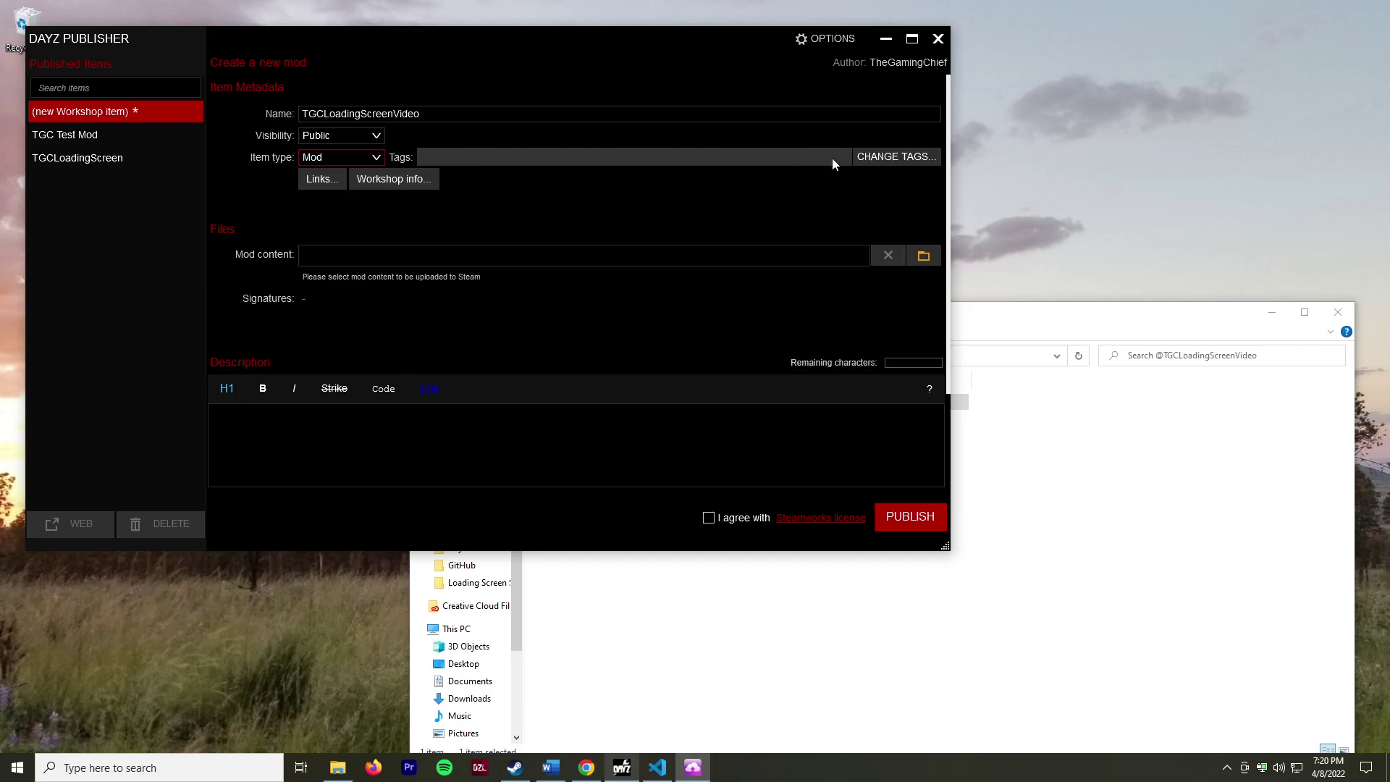
click(899, 157)
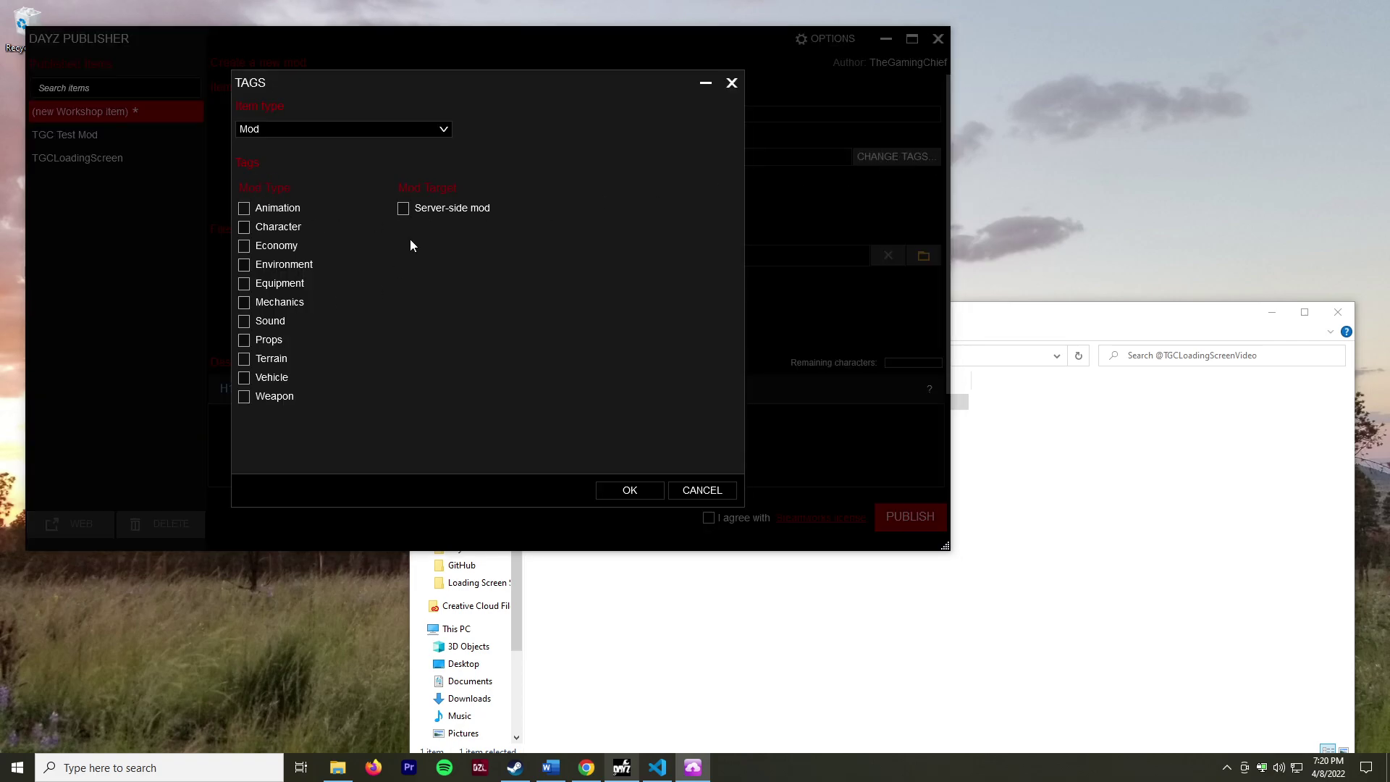
click(699, 490)
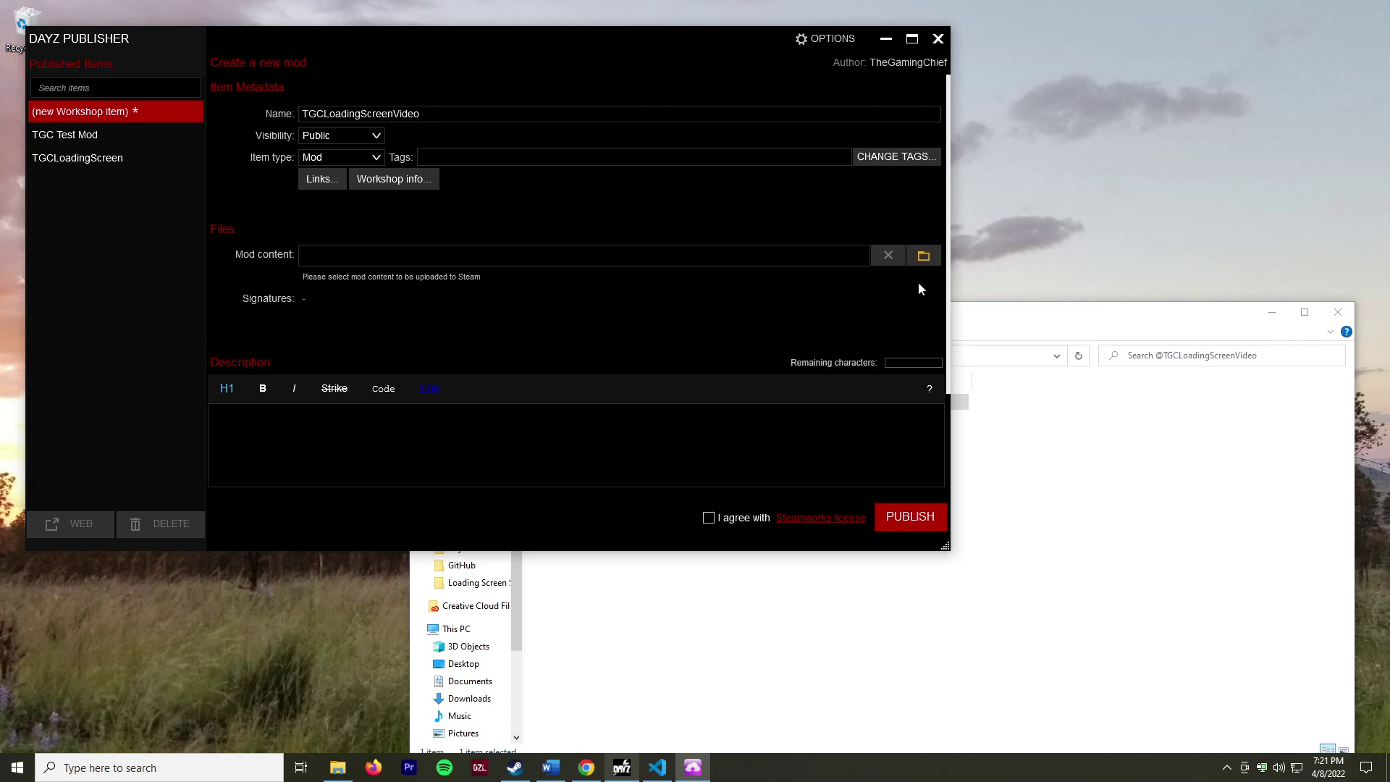
click(923, 256)
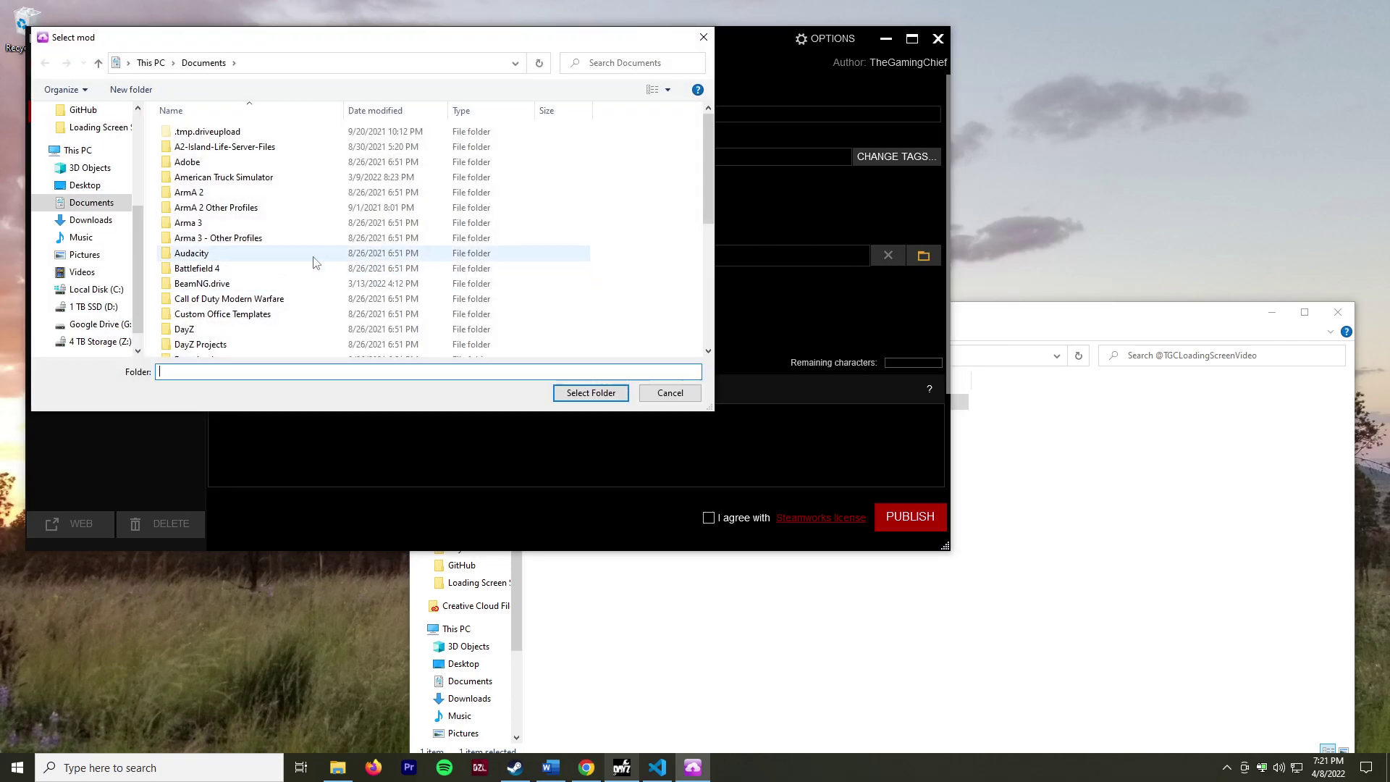
scroll(91, 181, up, 4)
click(84, 138)
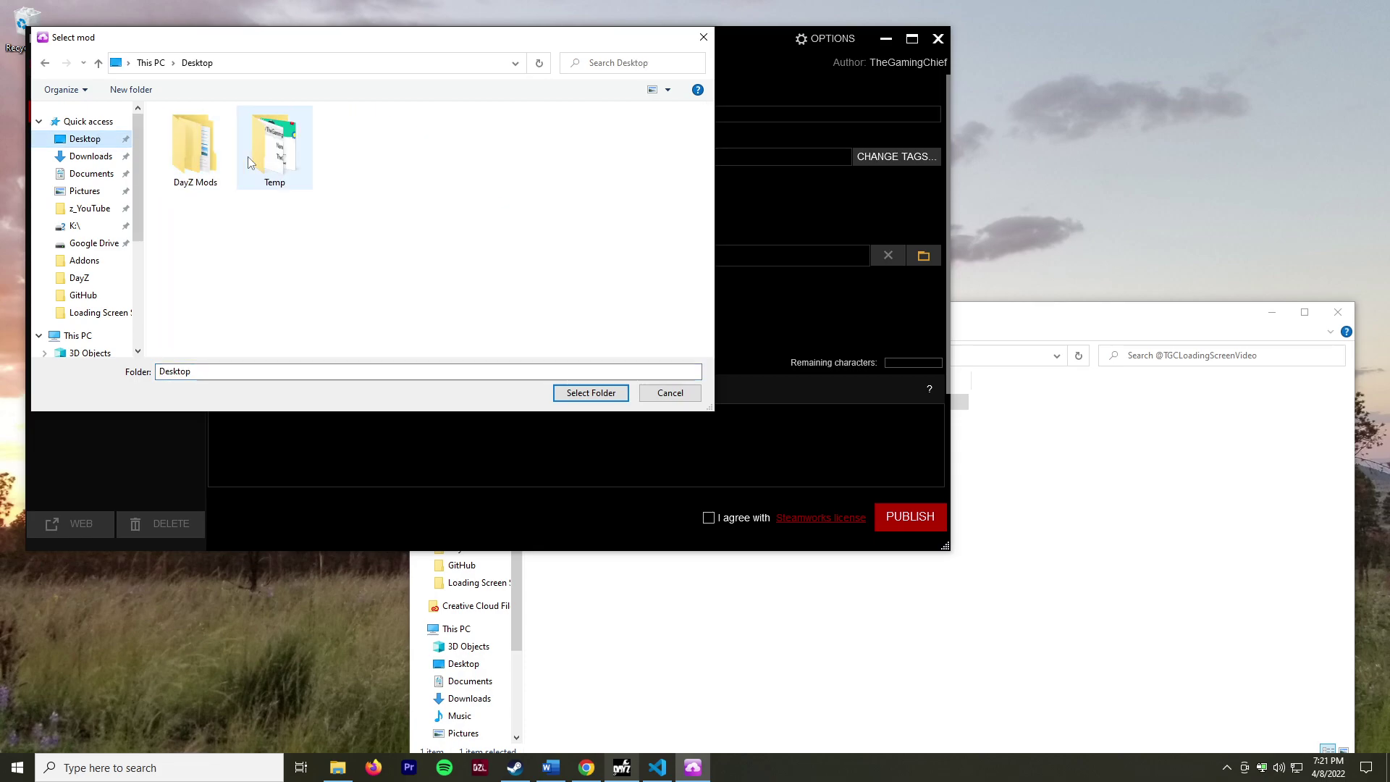
double_click(206, 162)
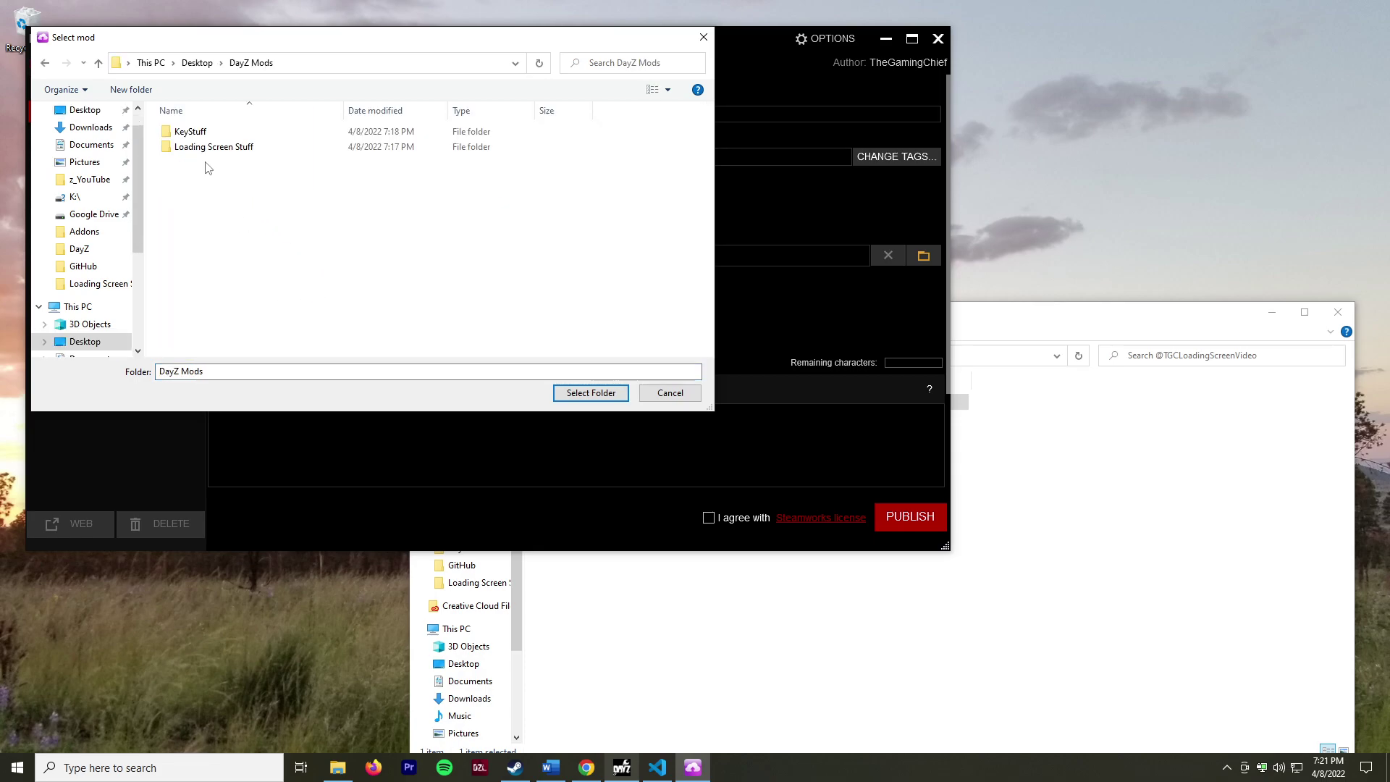
double_click(225, 148)
click(238, 136)
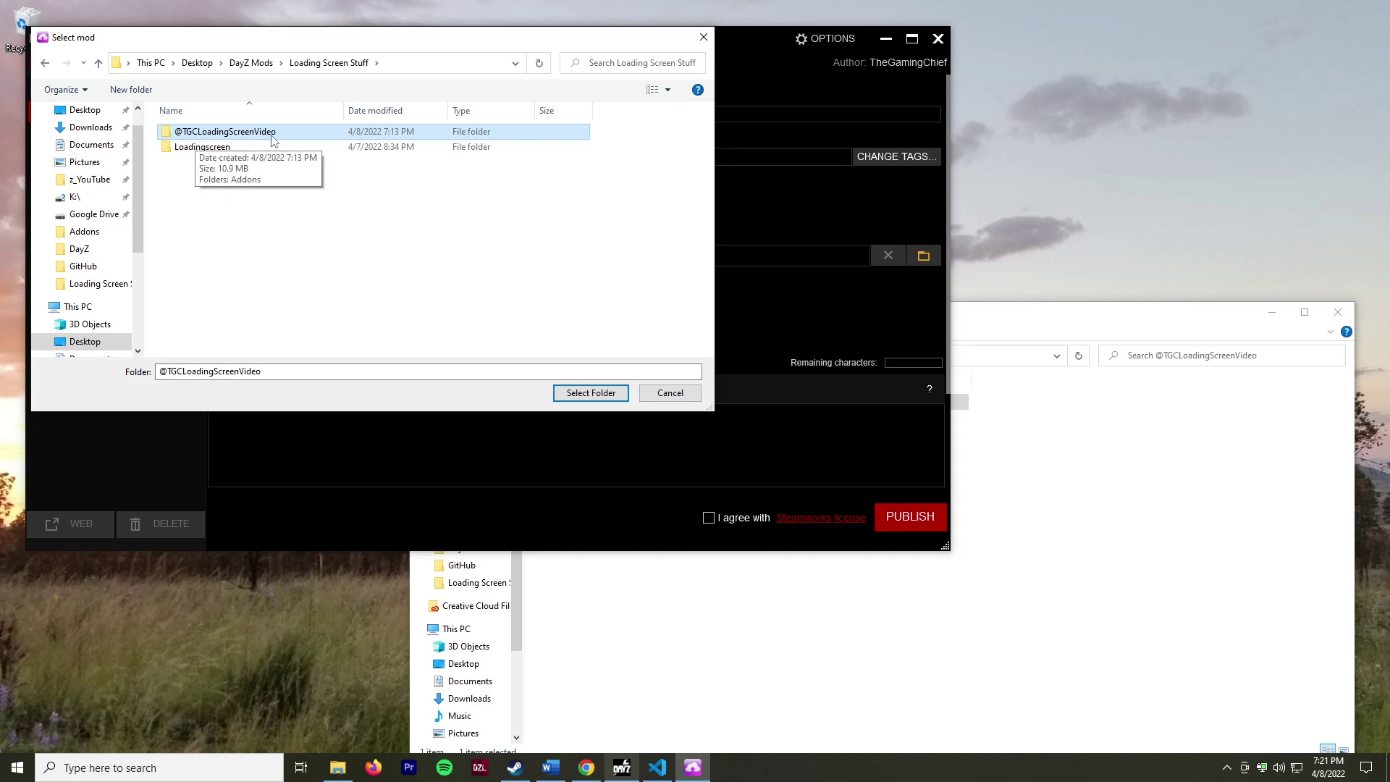
click(615, 398)
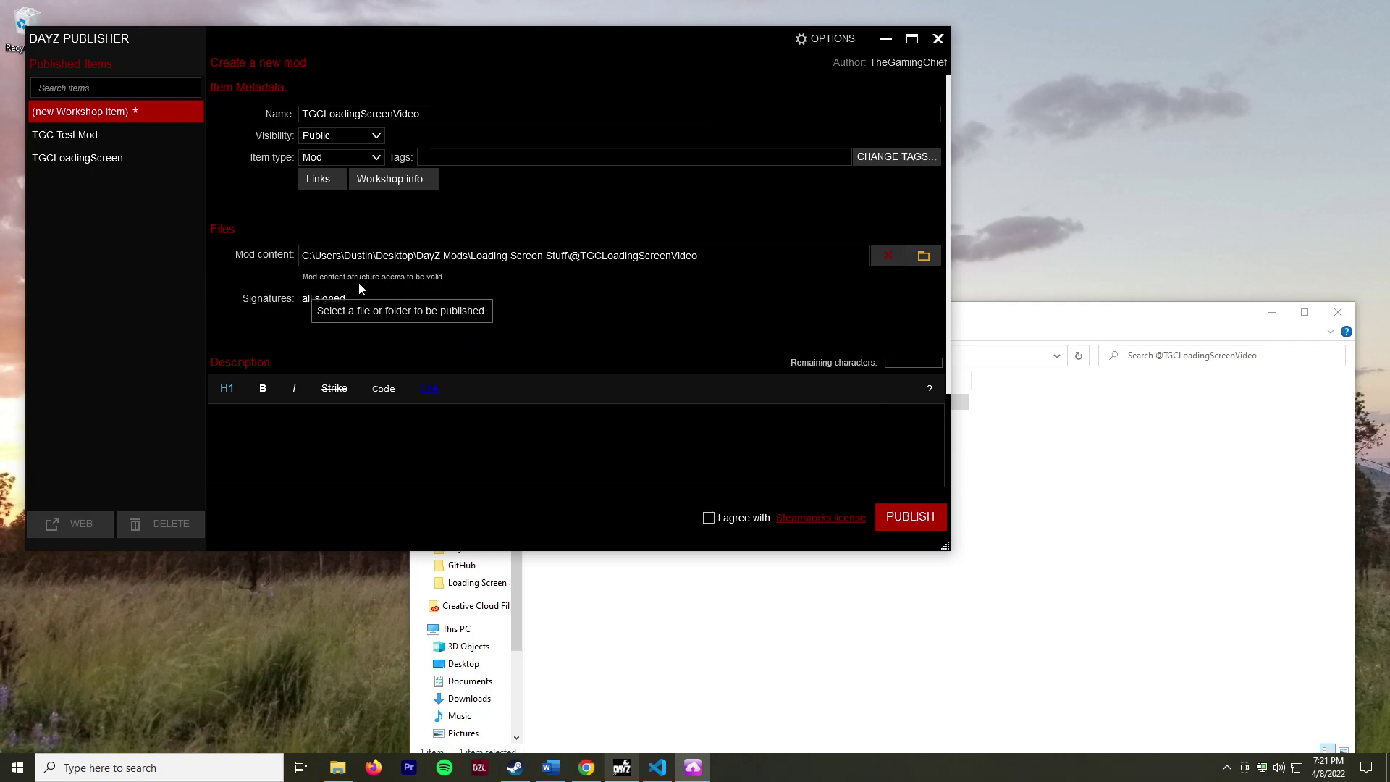
click(941, 606)
click(614, 354)
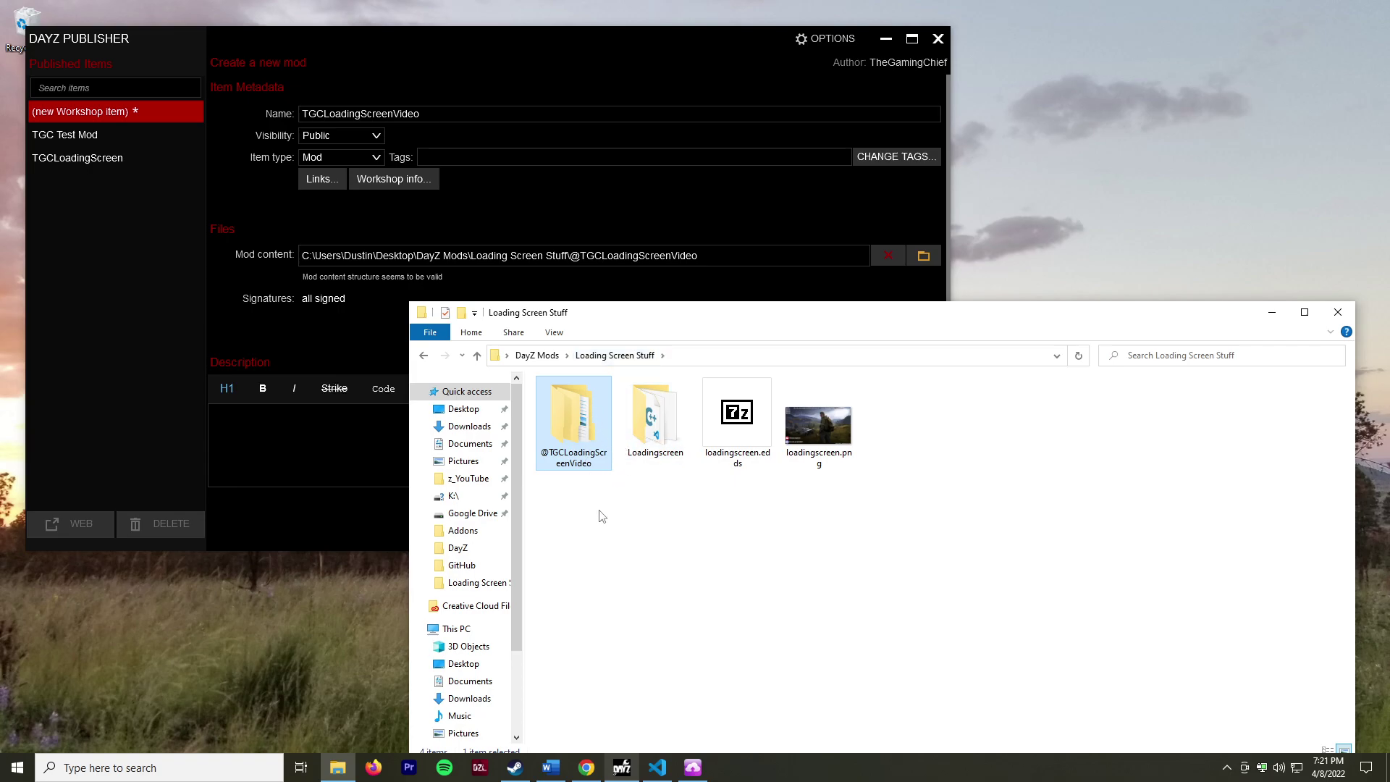
double_click(582, 445)
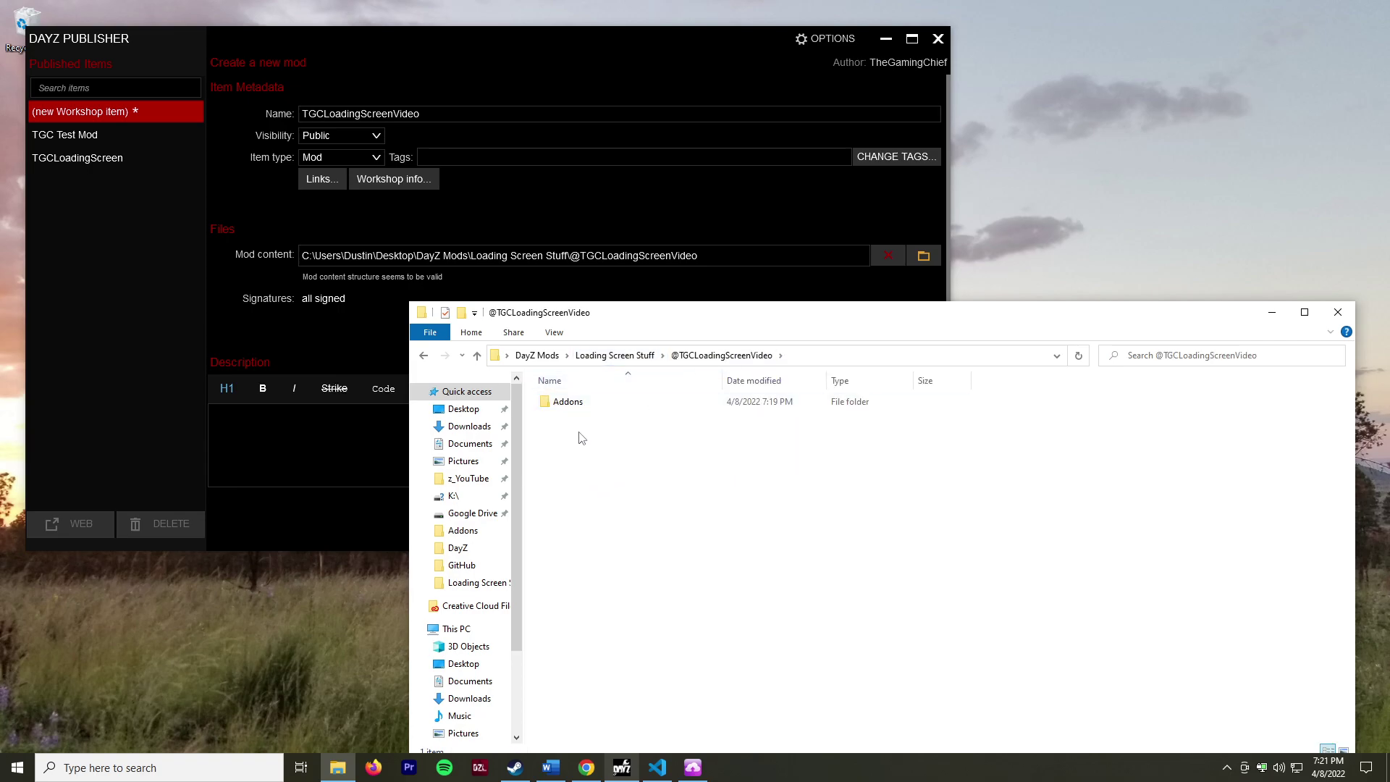
double_click(588, 406)
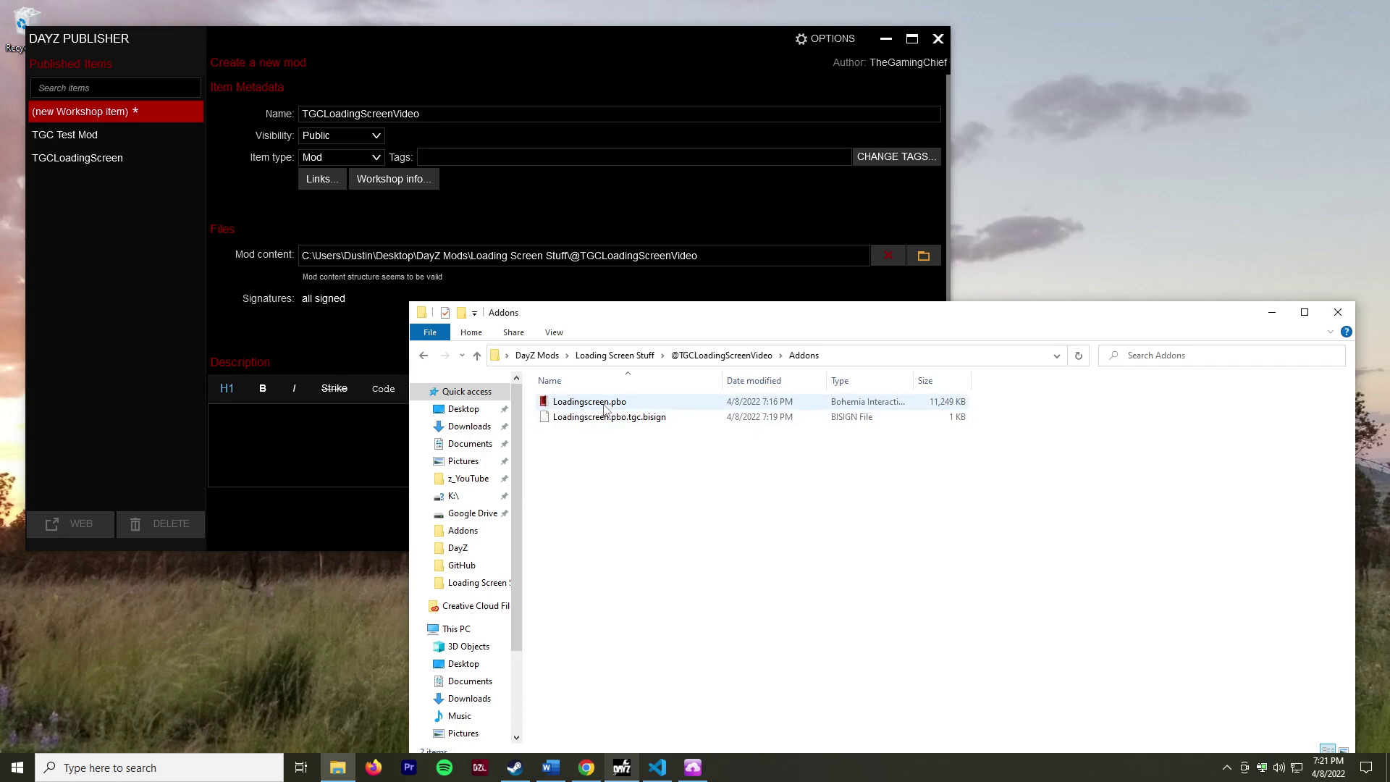
click(665, 418)
click(735, 355)
click(381, 354)
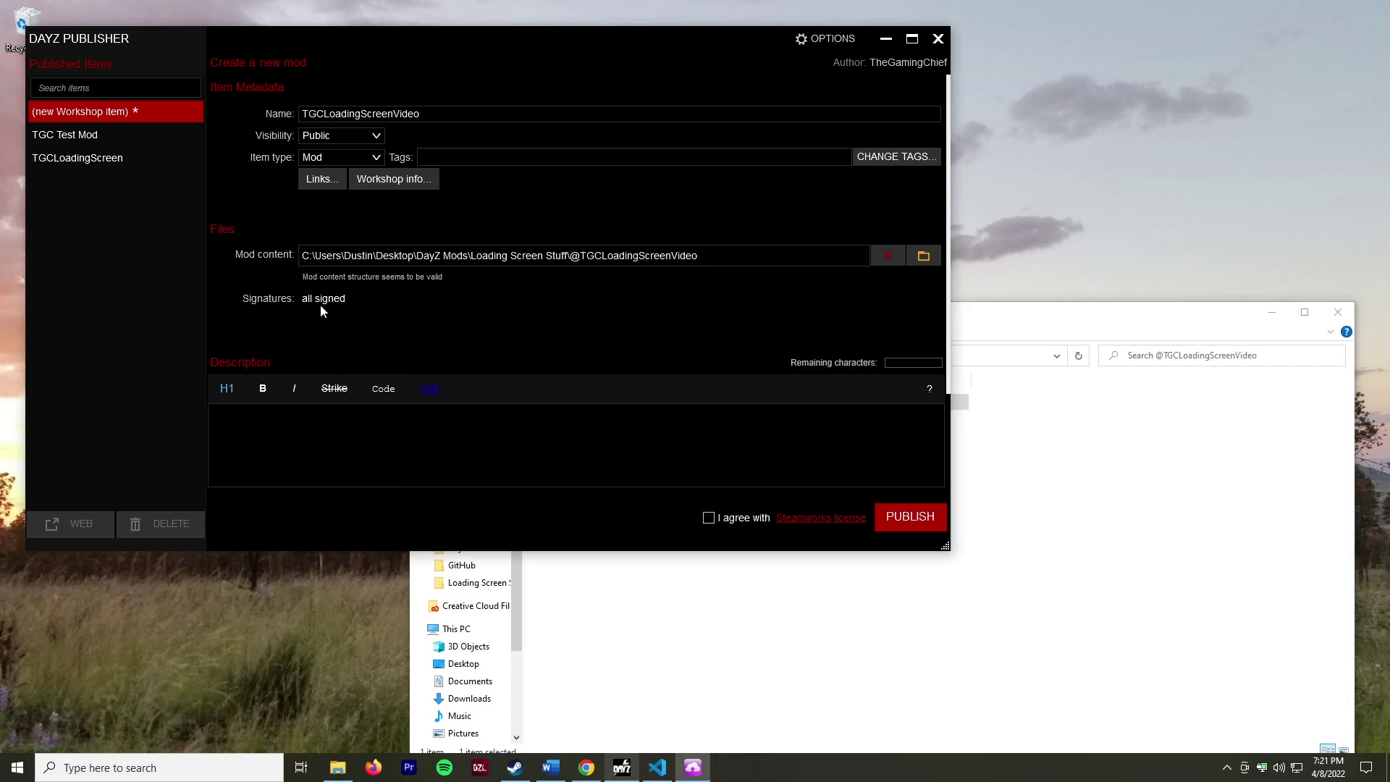
- Enter the description "Loading screen for TheGamingChief's server. This is only for the video on making loading screens.", accept the Steamworks license and publish
mouse_move(327, 307)
click(573, 456)
text(Loading screen for TheGamingChief's server. This is only for the video on making loading screens.)
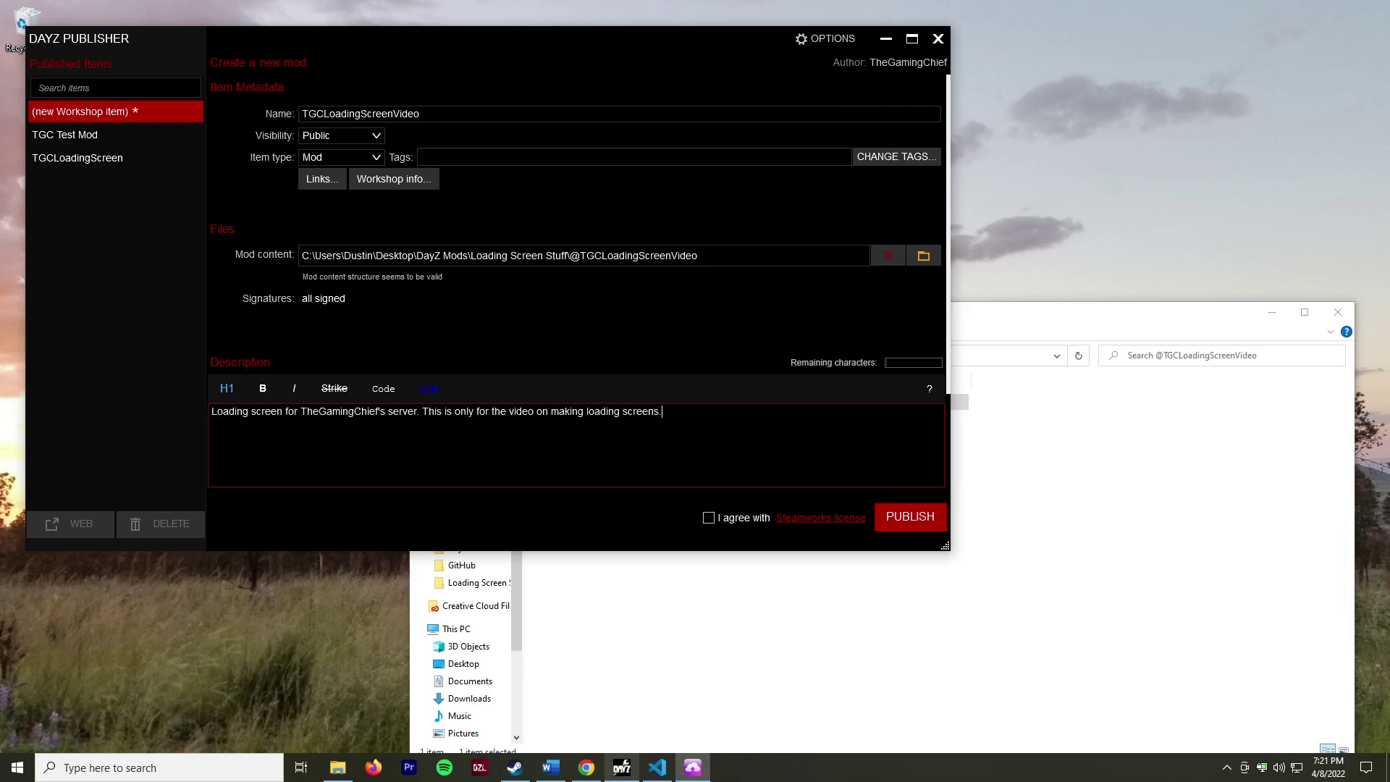
click(714, 518)
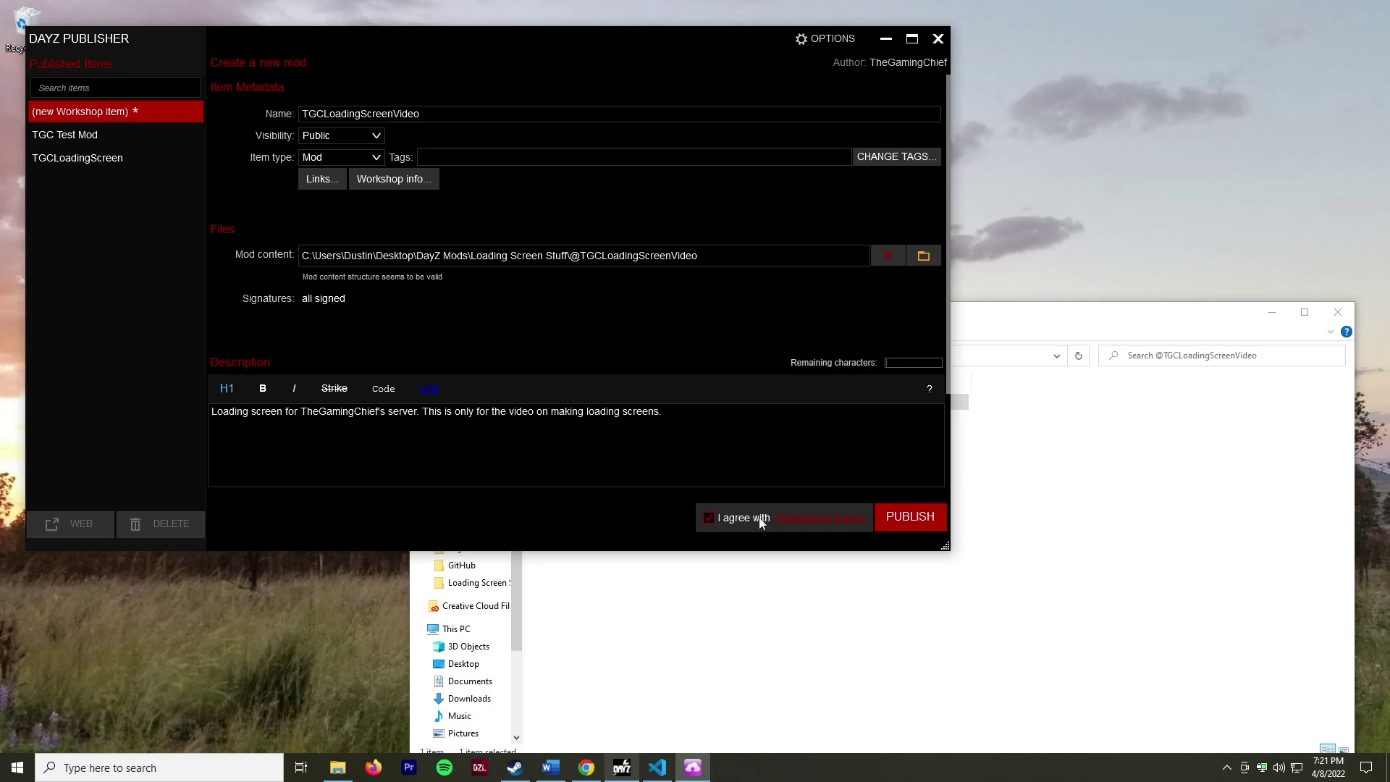
click(914, 518)
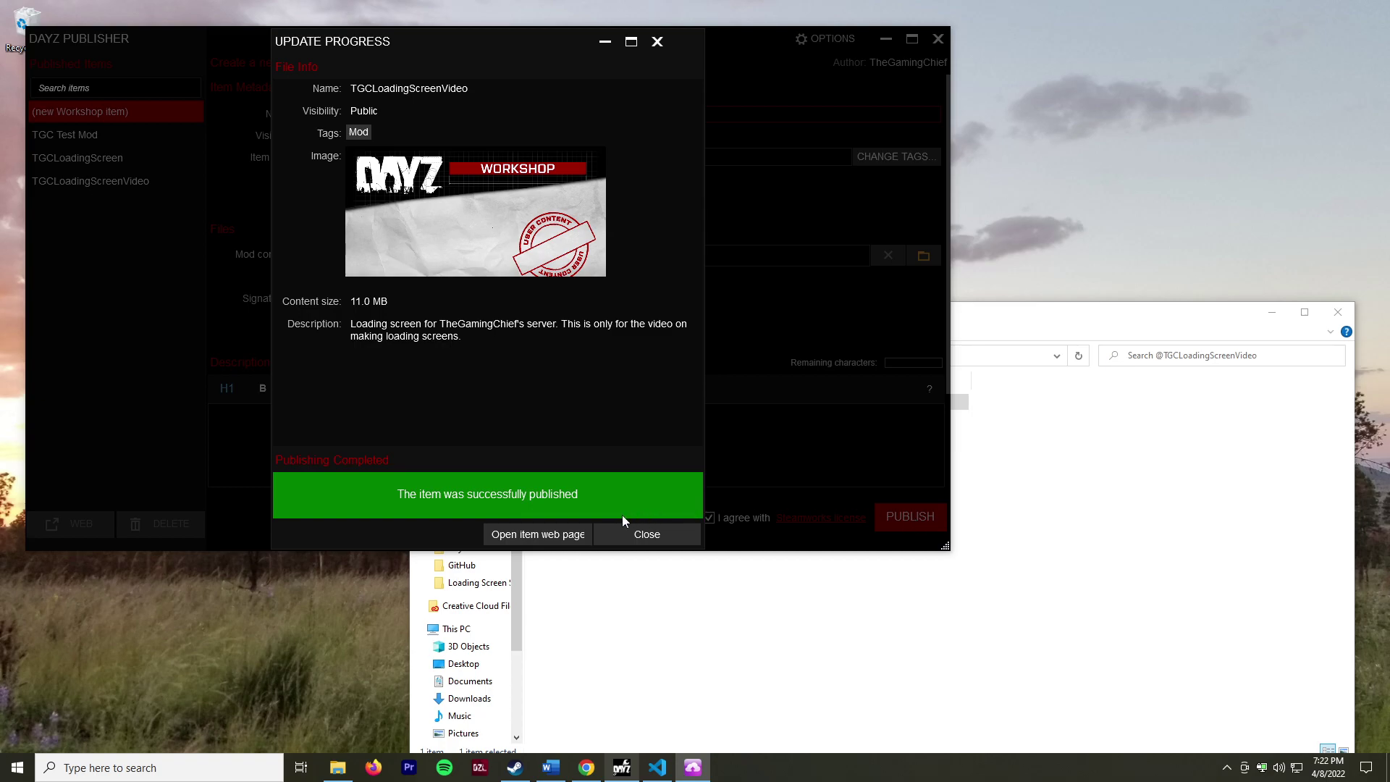
- Open the published item's Steam Workshop page and look over its description and owner controls
click(514, 534)
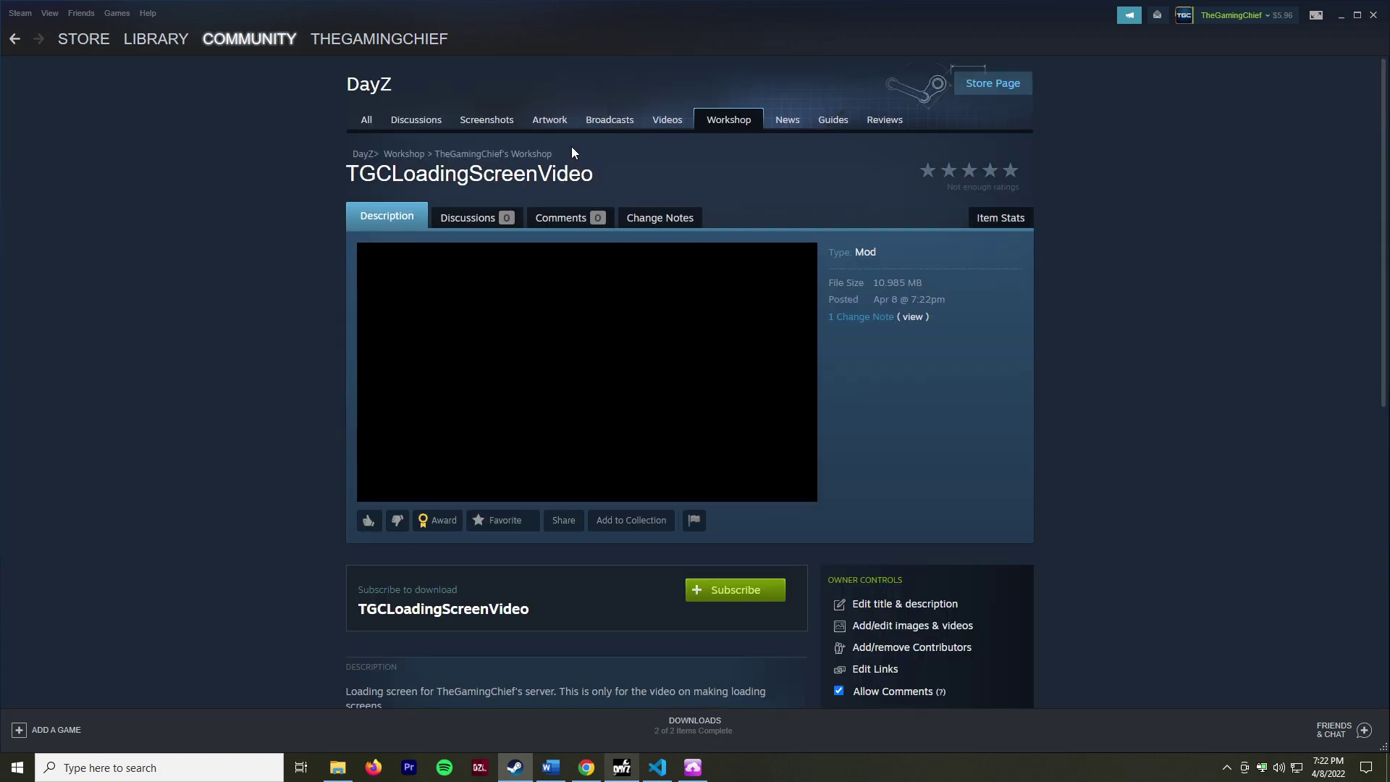
scroll(310, 445, down, 5)
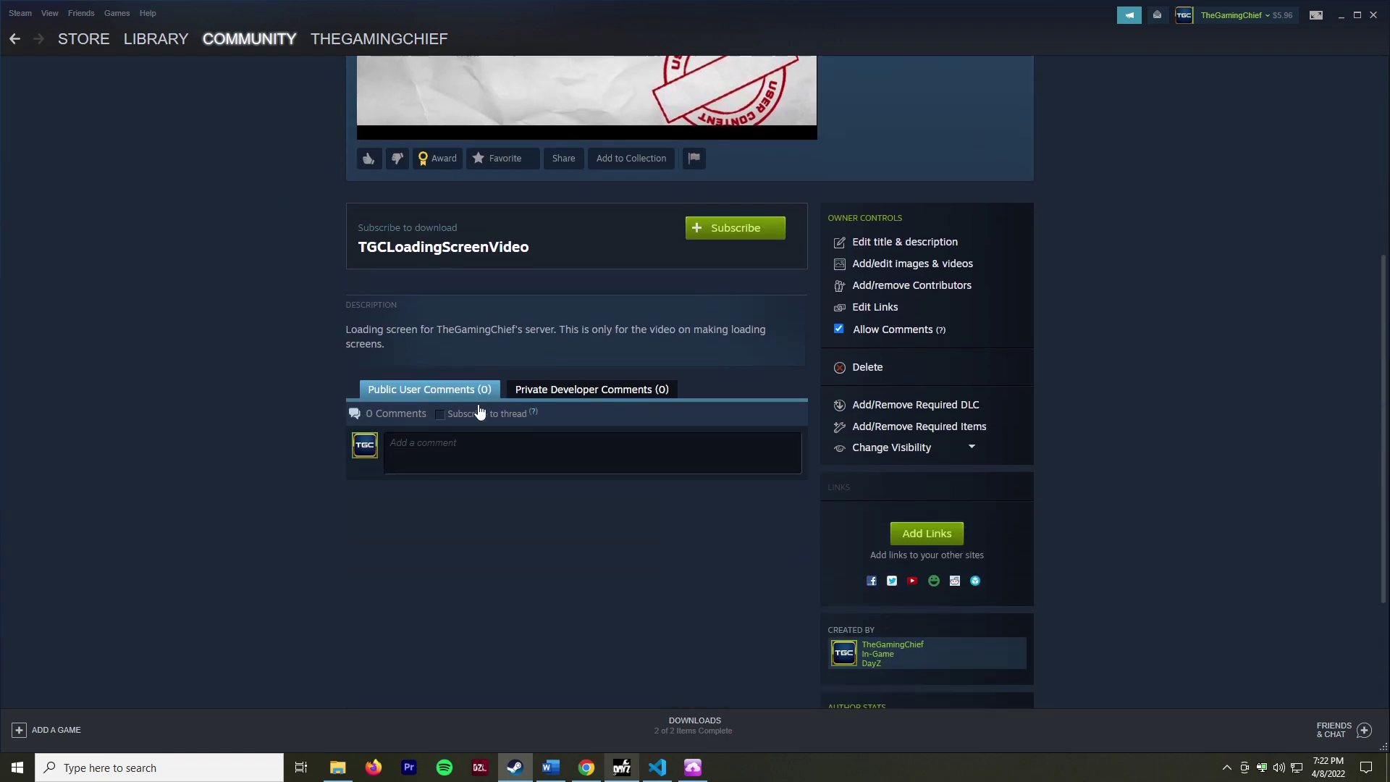
scroll(533, 425, down, 1)
scroll(659, 386, down, 2)
scroll(660, 391, up, 6)
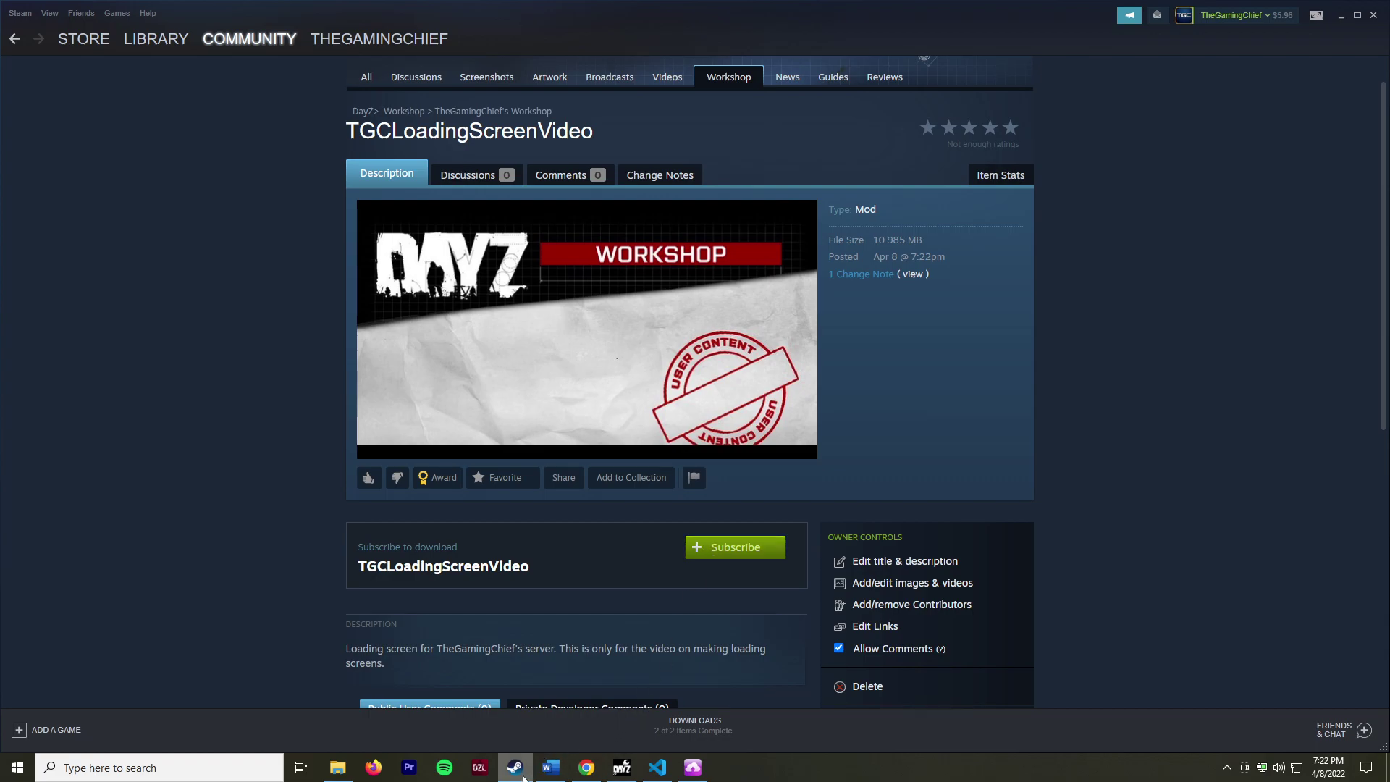
scroll(714, 641, up, 1)
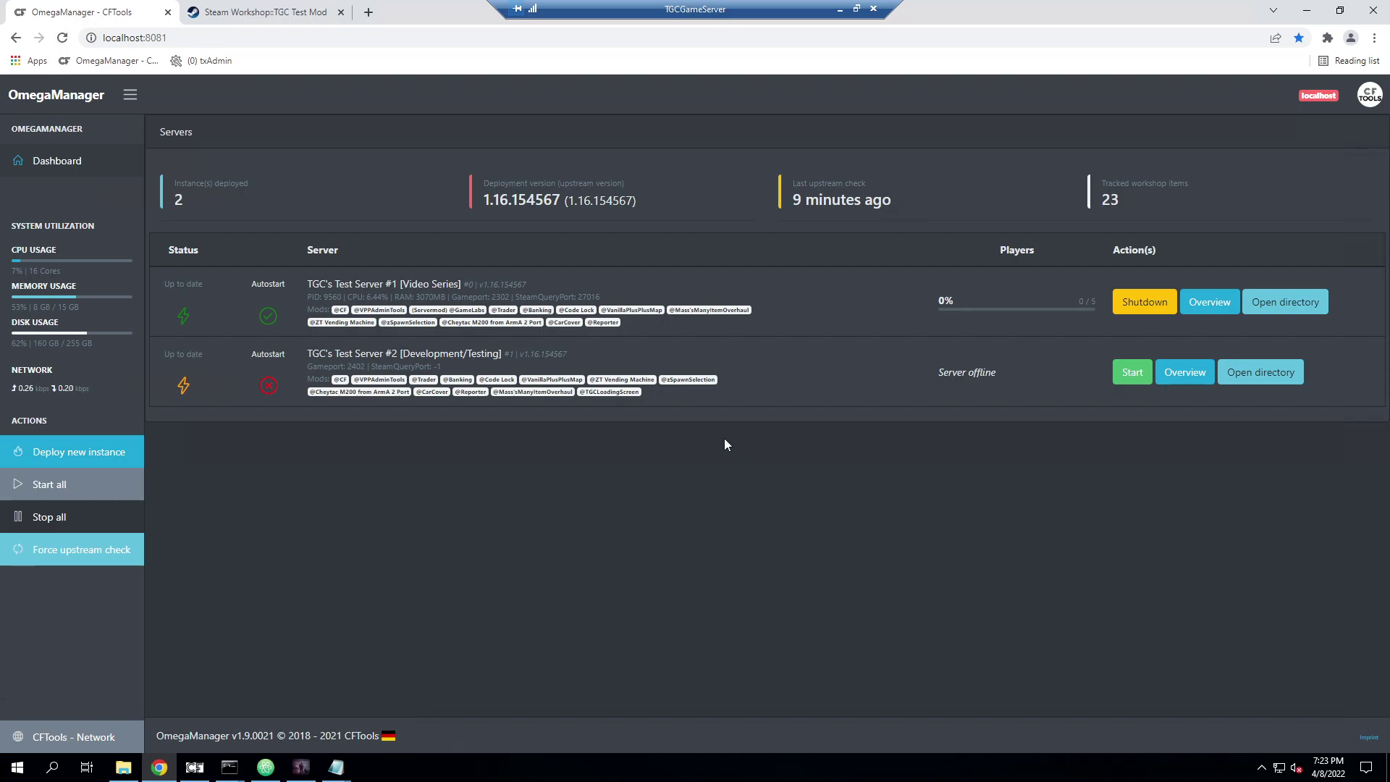
- In OmegaManager, search the available mods for "TGC" in Test Server #1's mod configuration and add TGCLoadingScreenVideo
click(1221, 302)
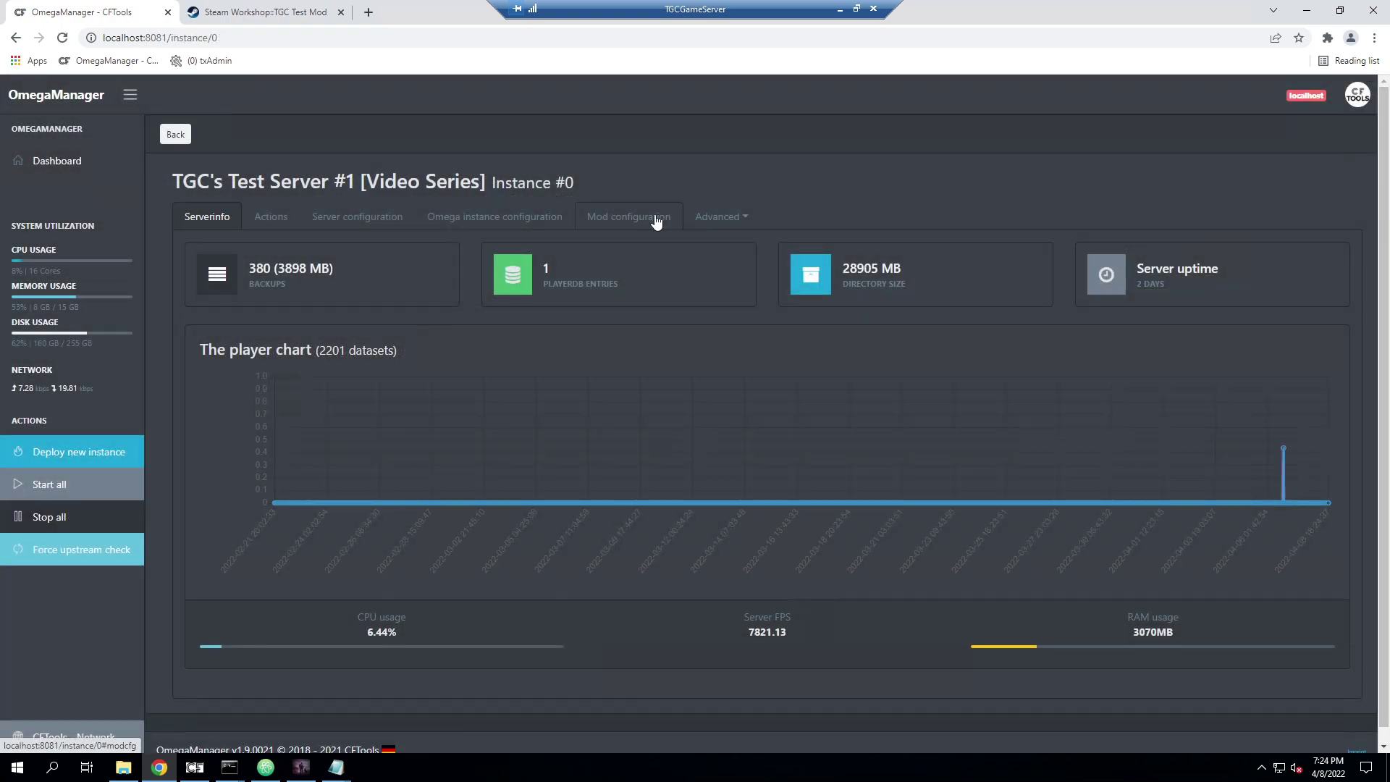
click(657, 218)
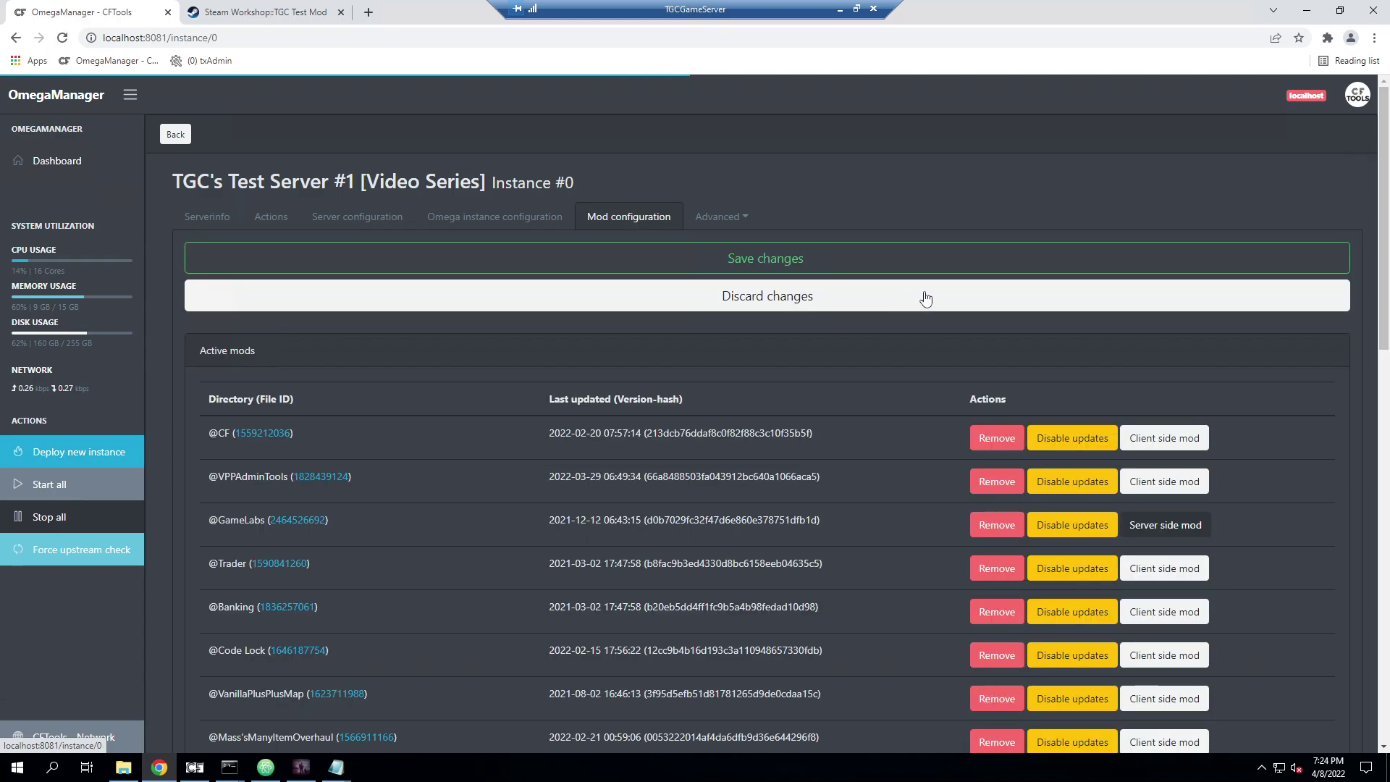
scroll(832, 323, down, 8)
scroll(857, 459, down, 5)
click(842, 156)
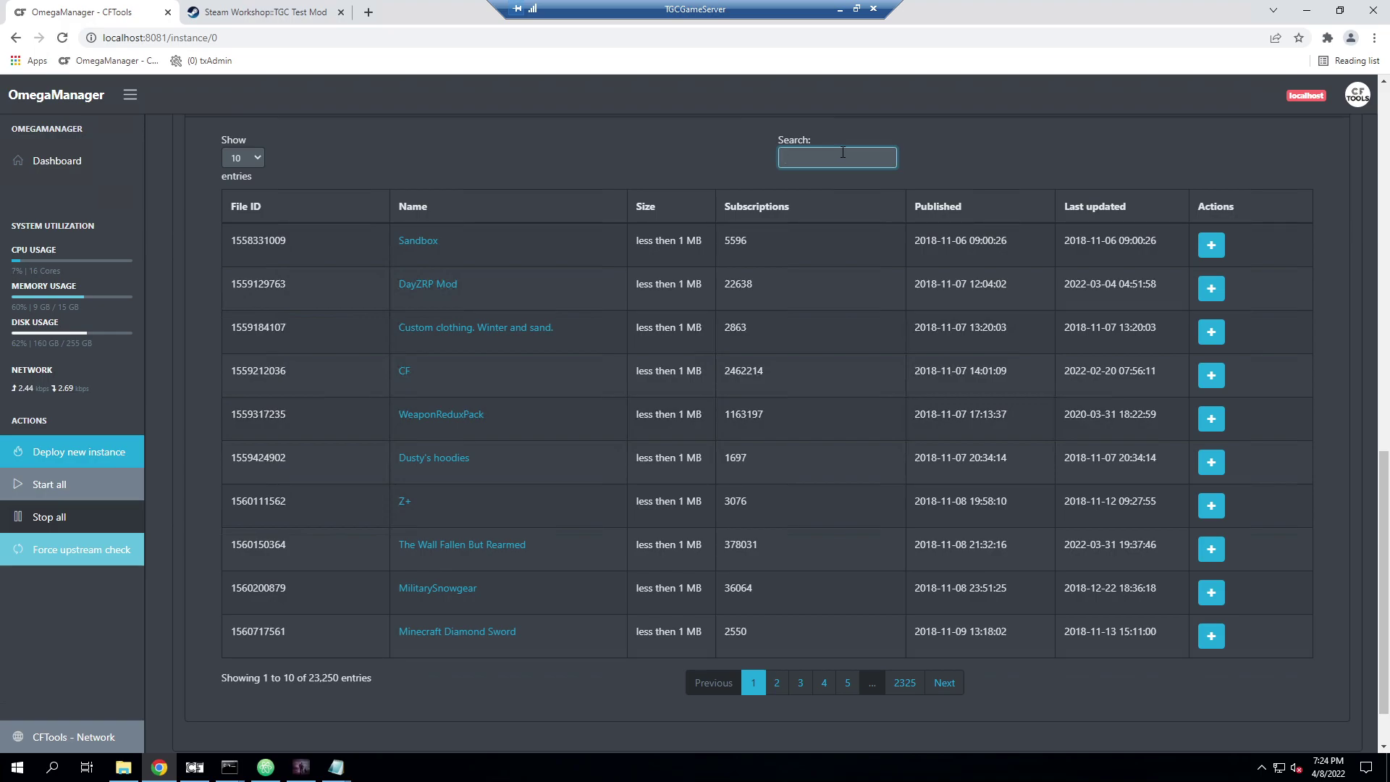
text(TGC)
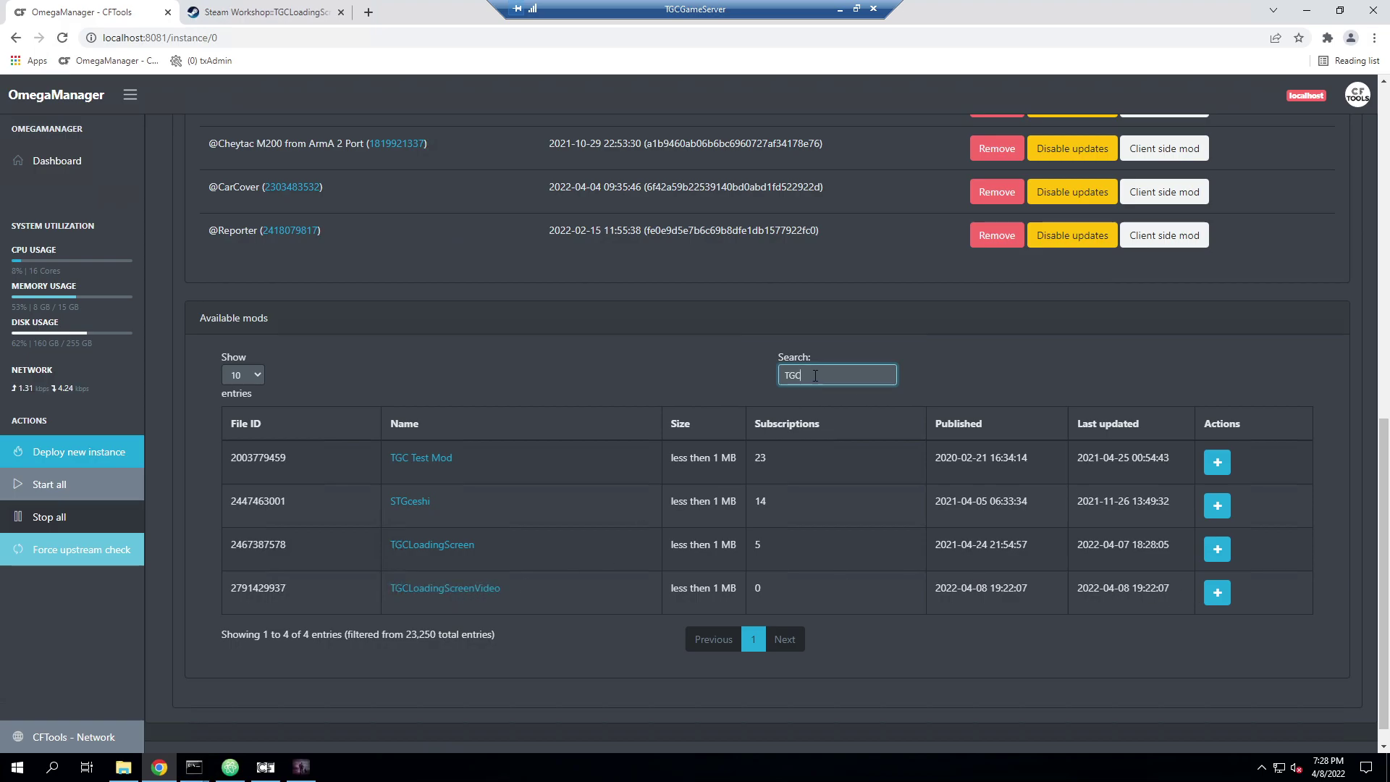
click(1216, 592)
scroll(653, 649, up, 3)
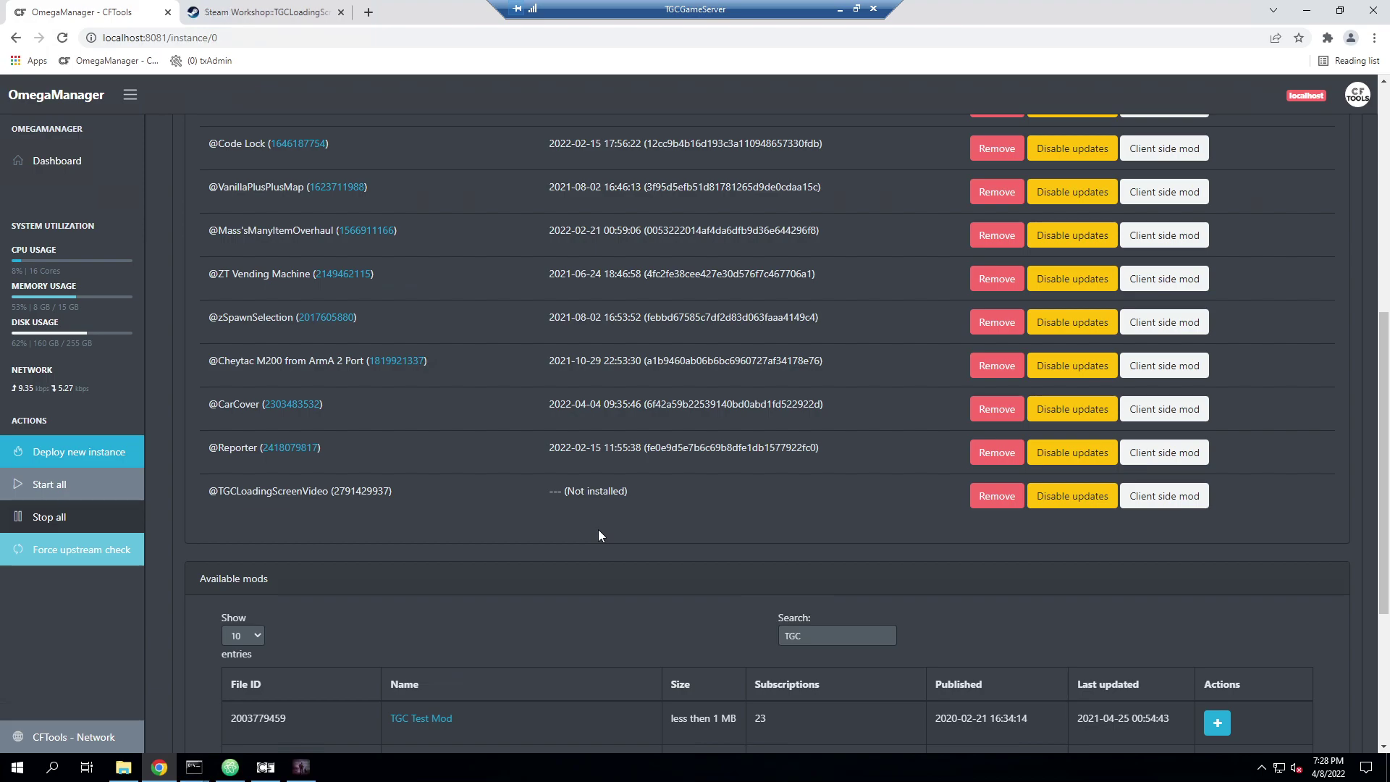
scroll(658, 637, up, 2)
scroll(663, 615, down, 2)
scroll(652, 521, up, 6)
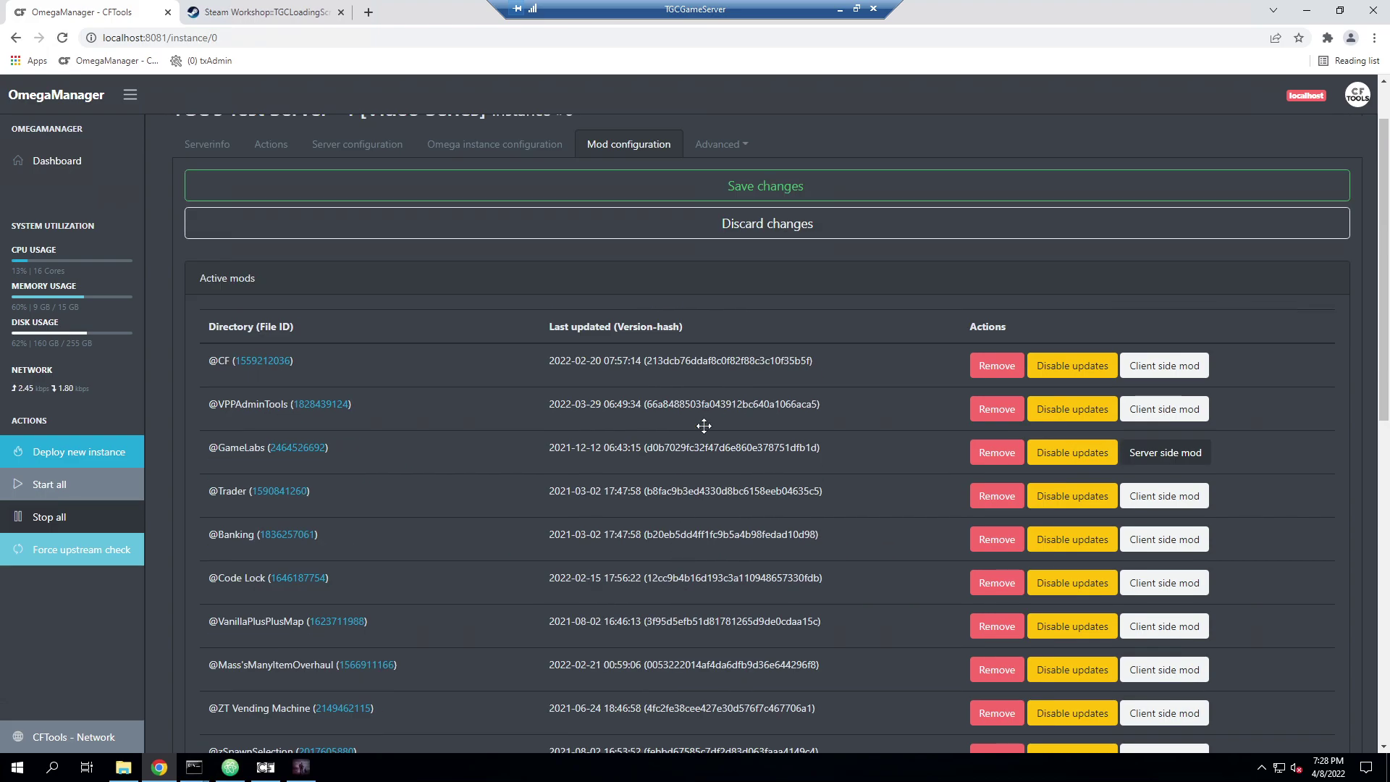
click(763, 191)
click(821, 119)
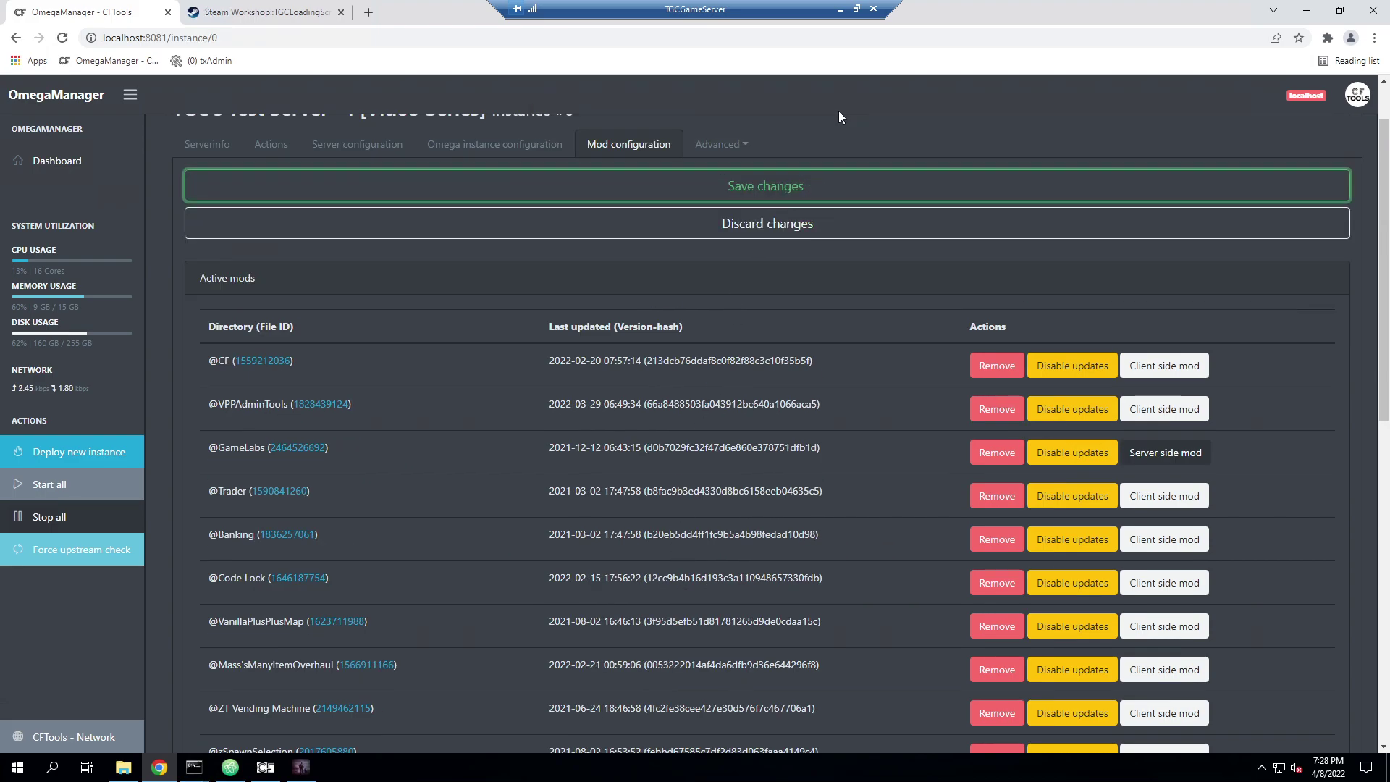
click(93, 161)
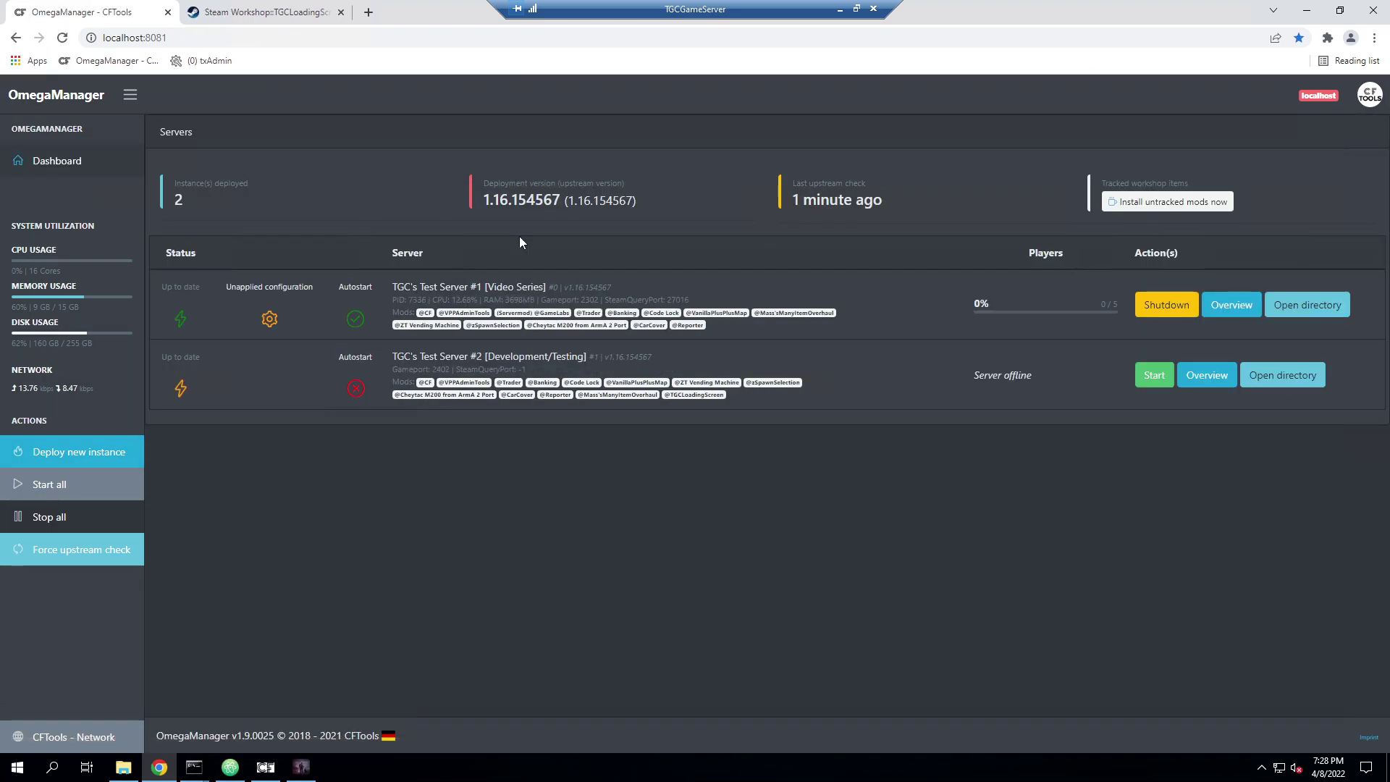
click(1170, 206)
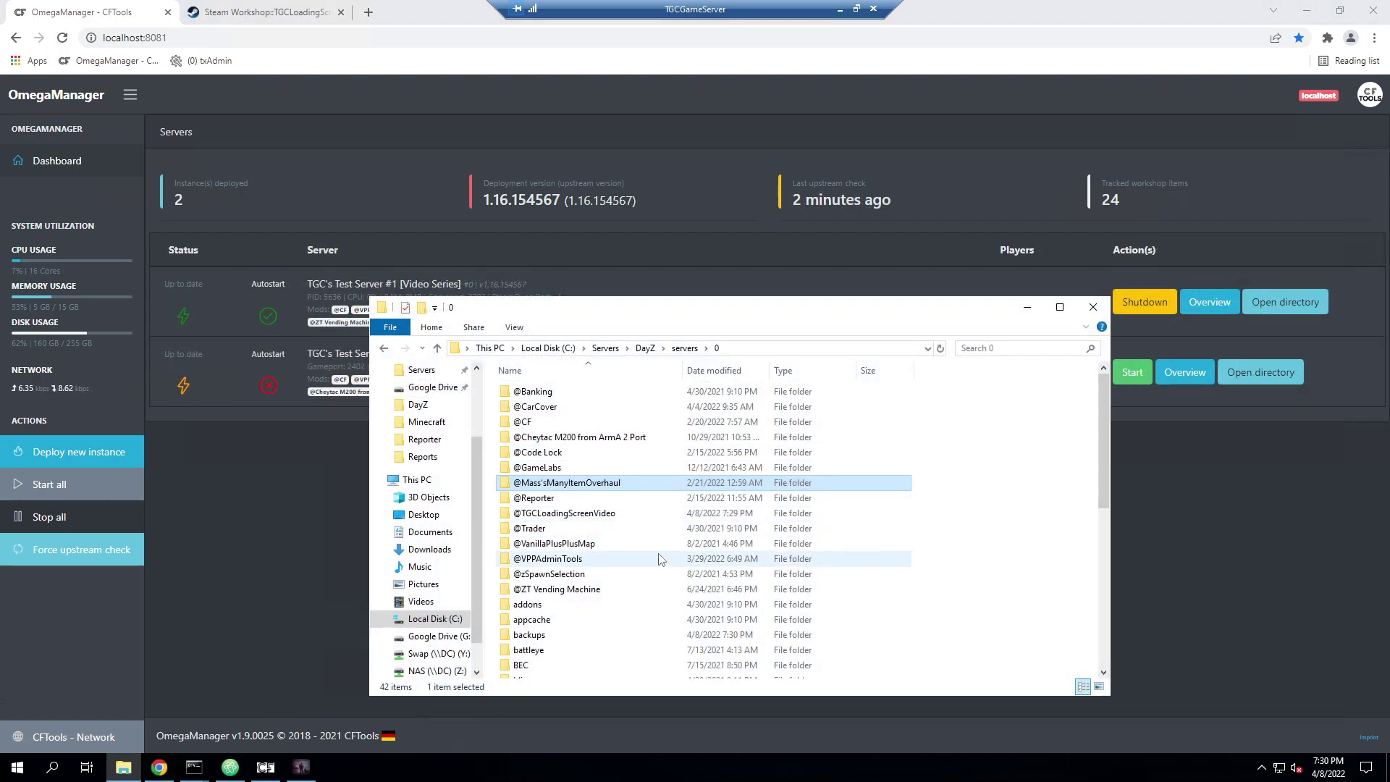
click(597, 515)
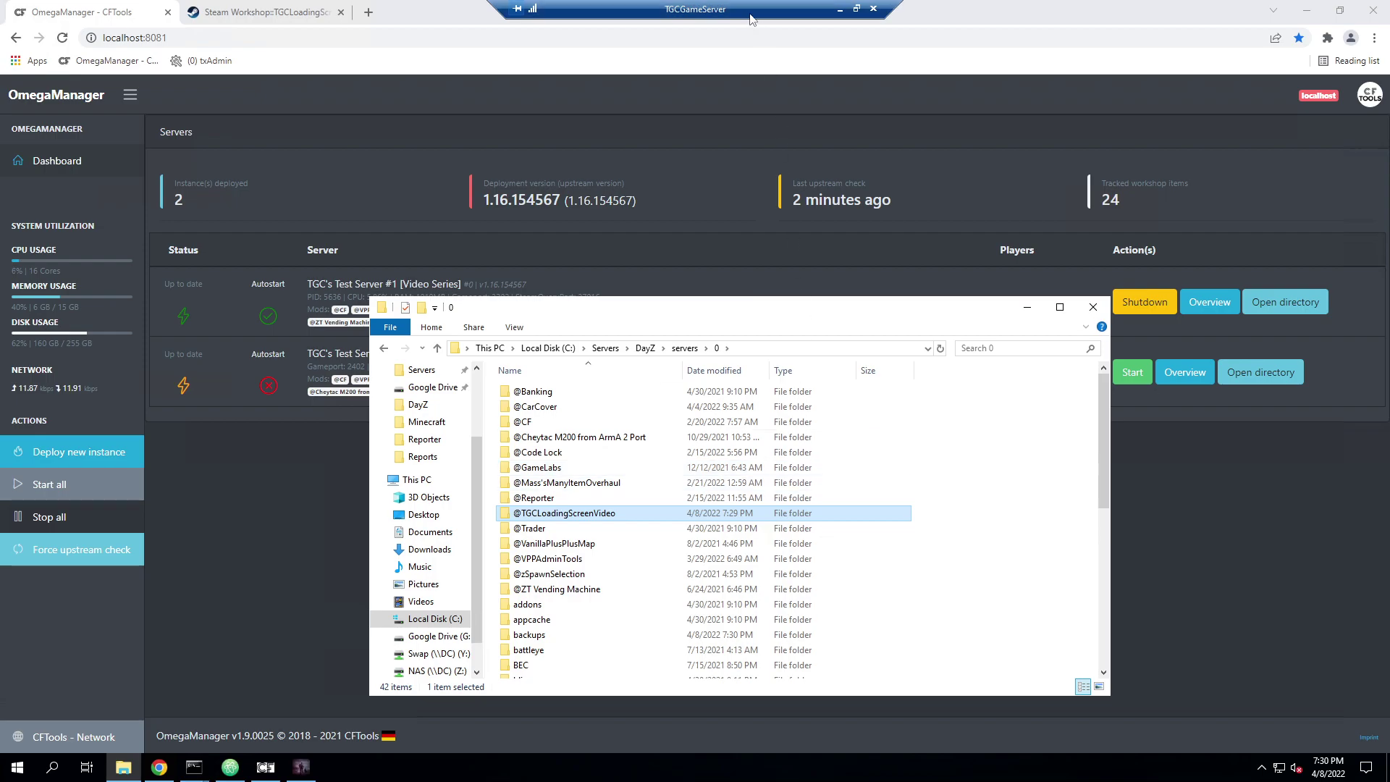
click(856, 9)
drag(620, 186, 439, 59)
drag(795, 50, 468, 43)
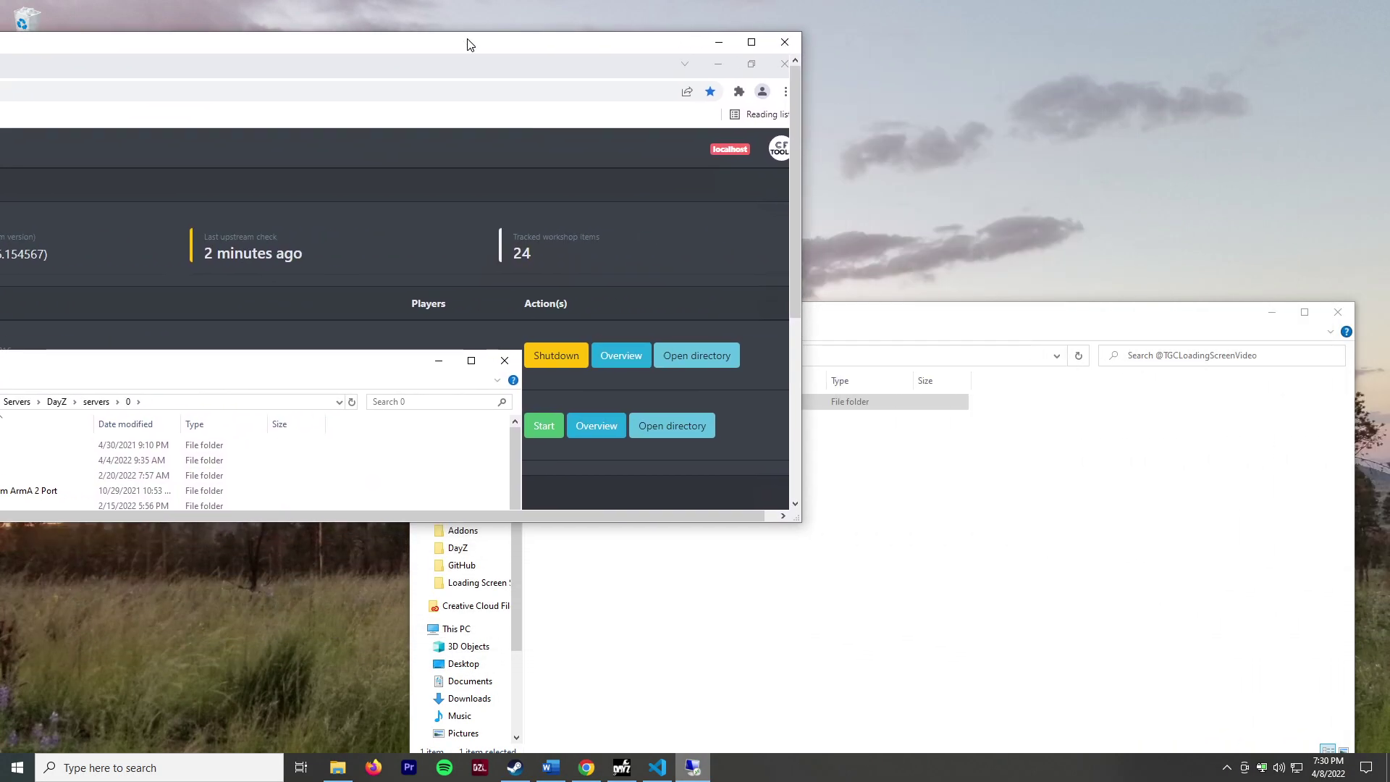
click(990, 543)
click(615, 355)
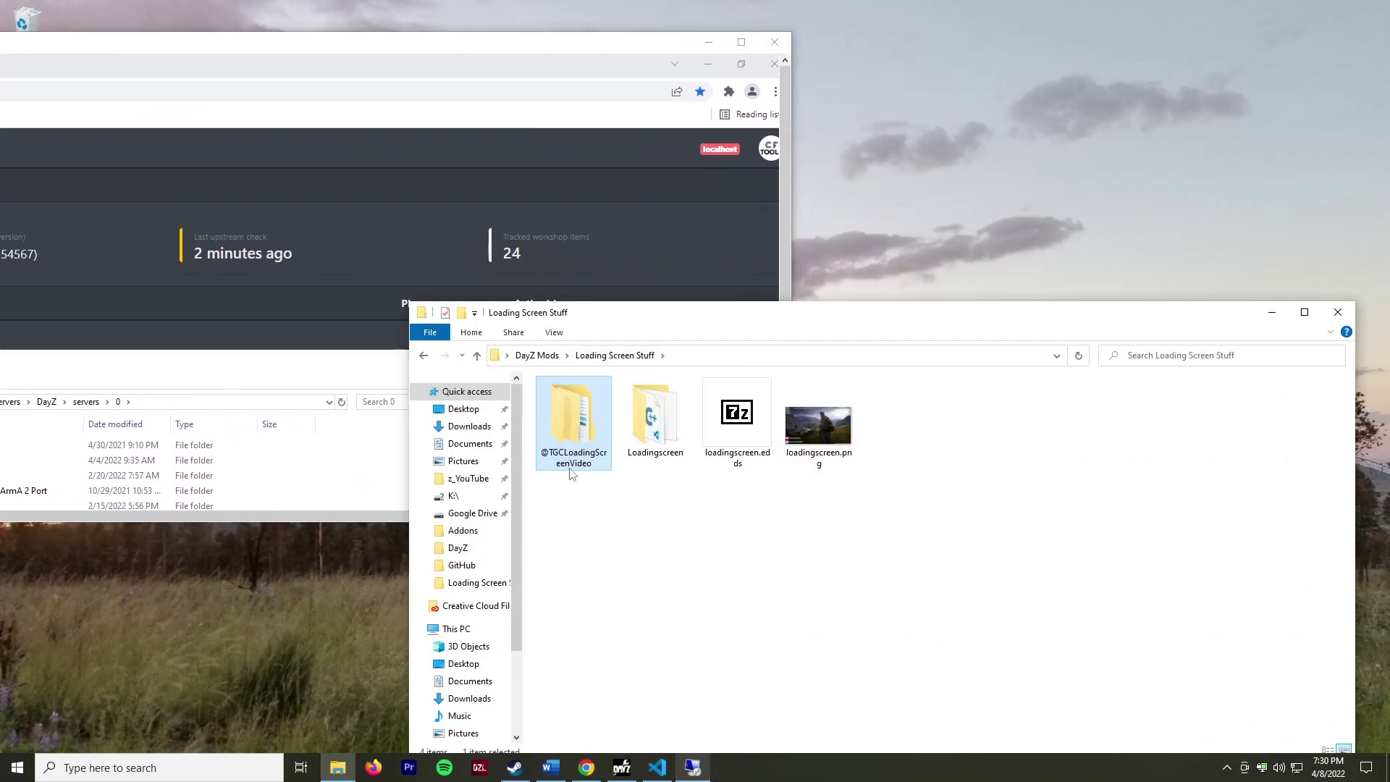
drag(694, 320, 869, 243)
double_click(751, 364)
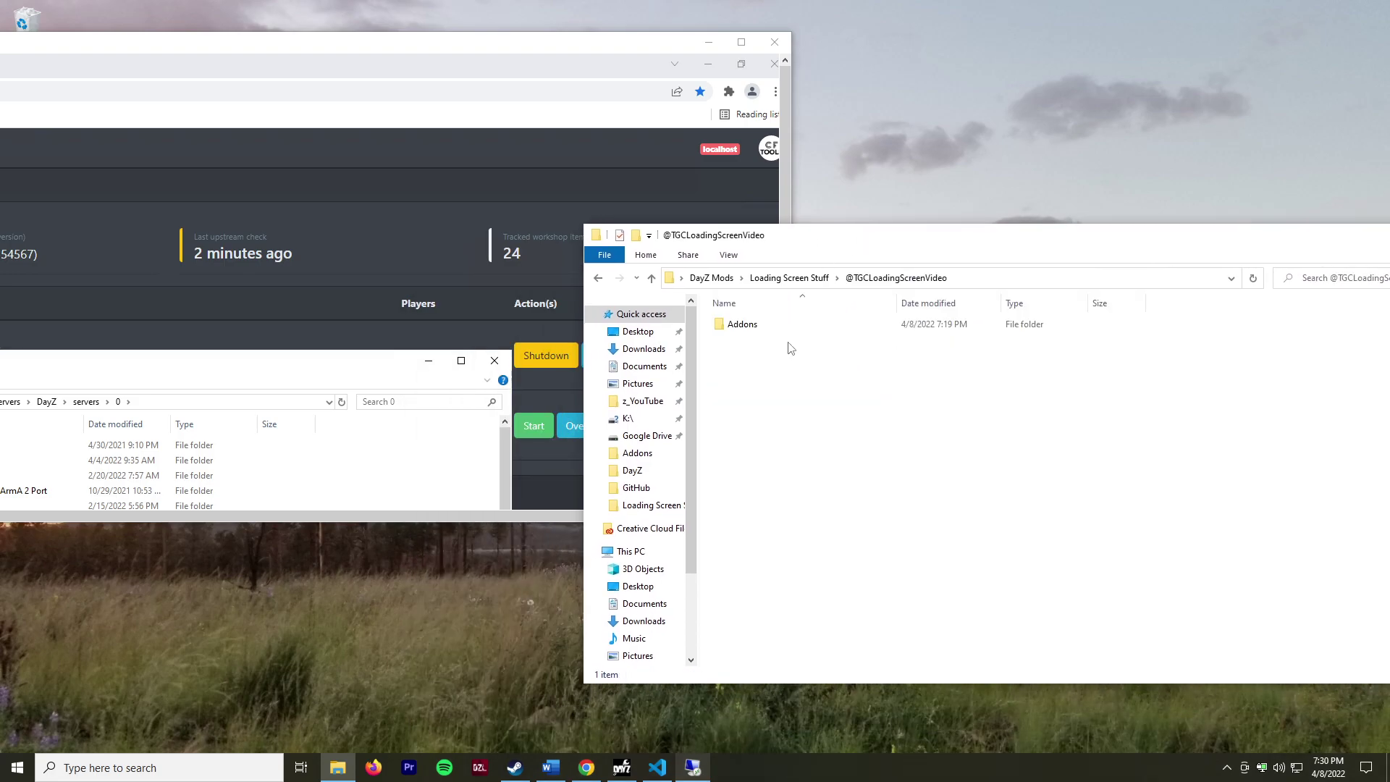
- Look over the local mod's Addons folder, return to Loading Screen Stuff, and restore the remote desktop to full screen
double_click(745, 325)
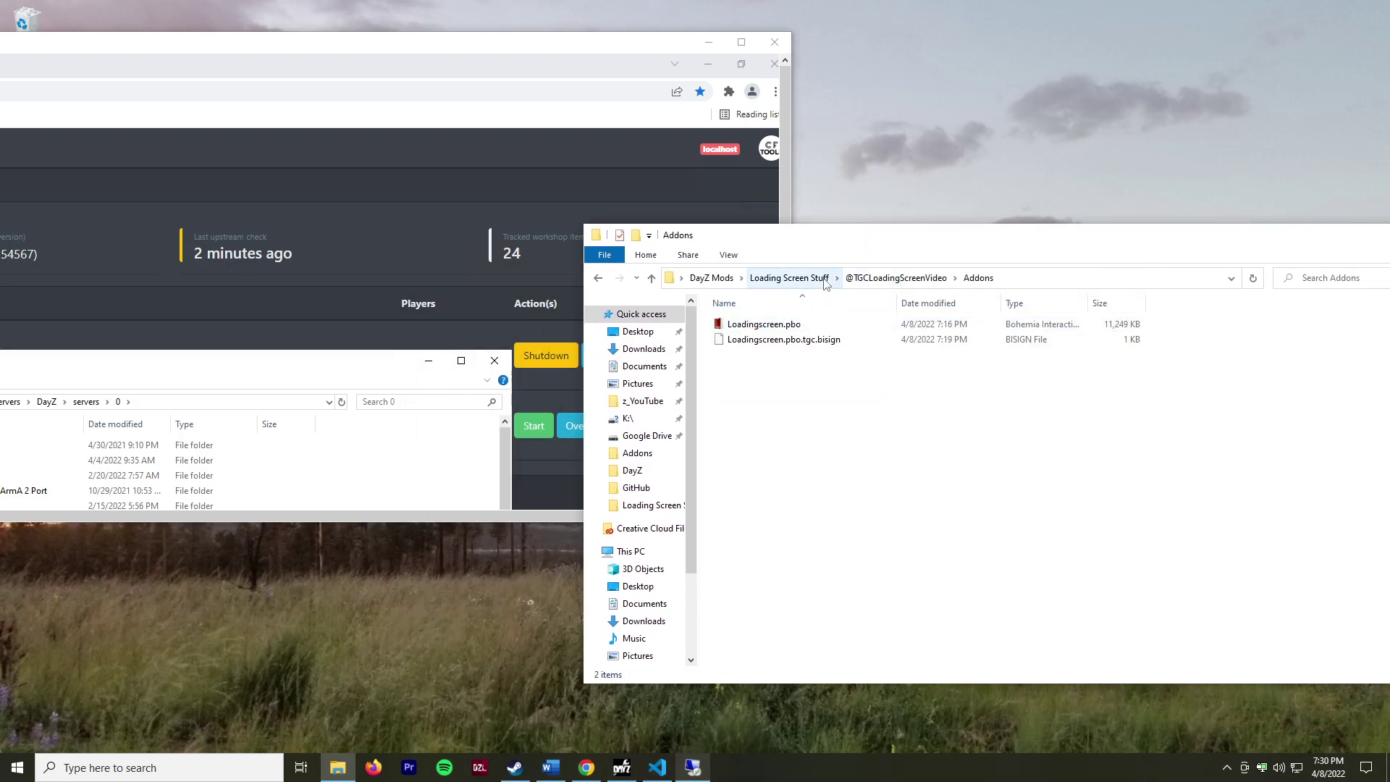
click(793, 278)
double_click(613, 45)
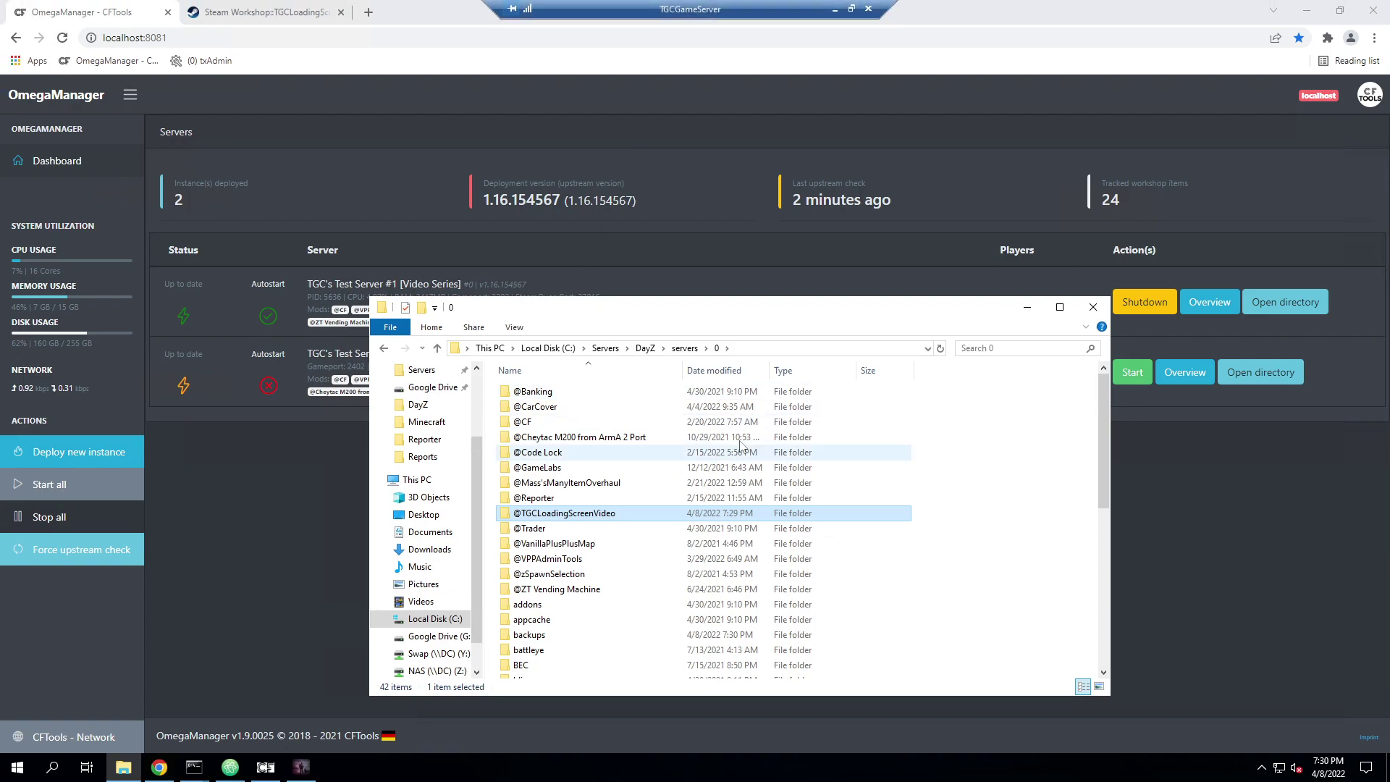
click(586, 502)
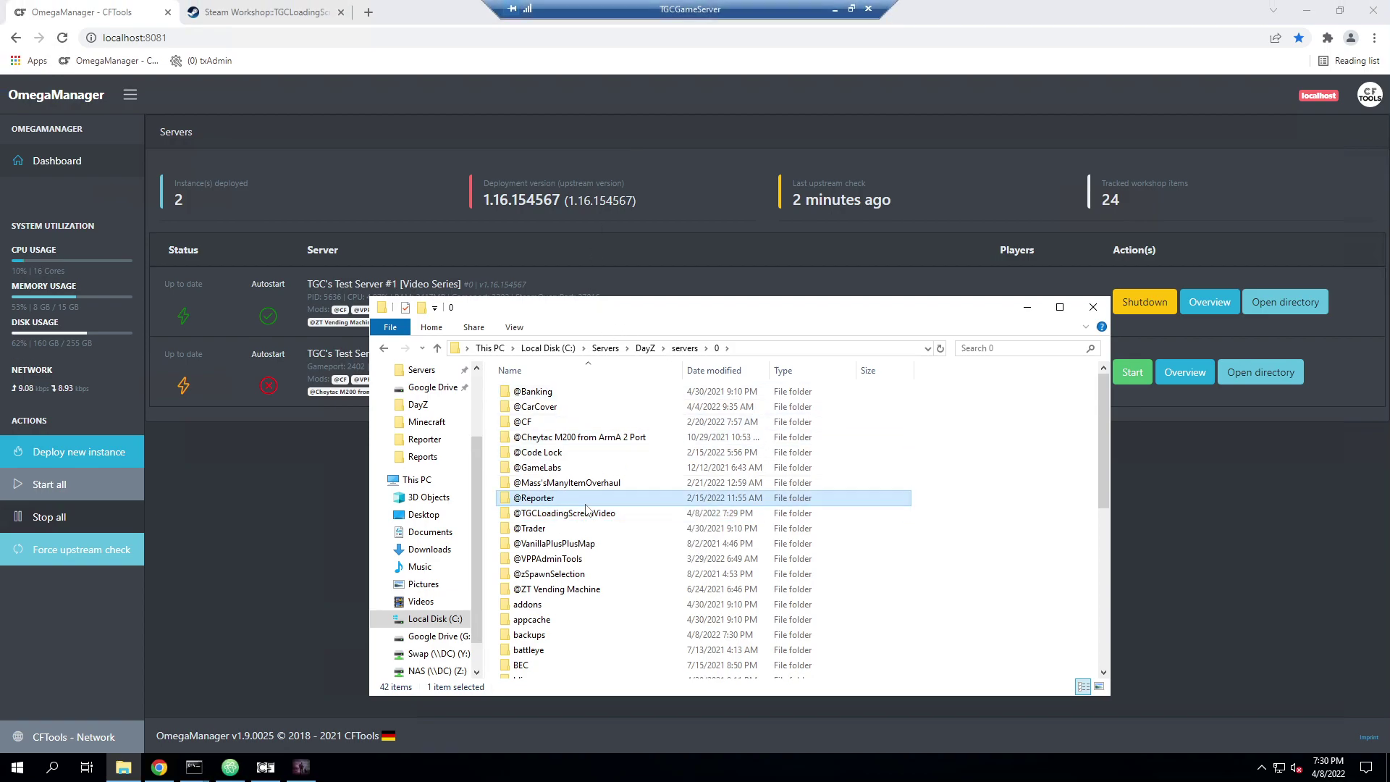
click(636, 513)
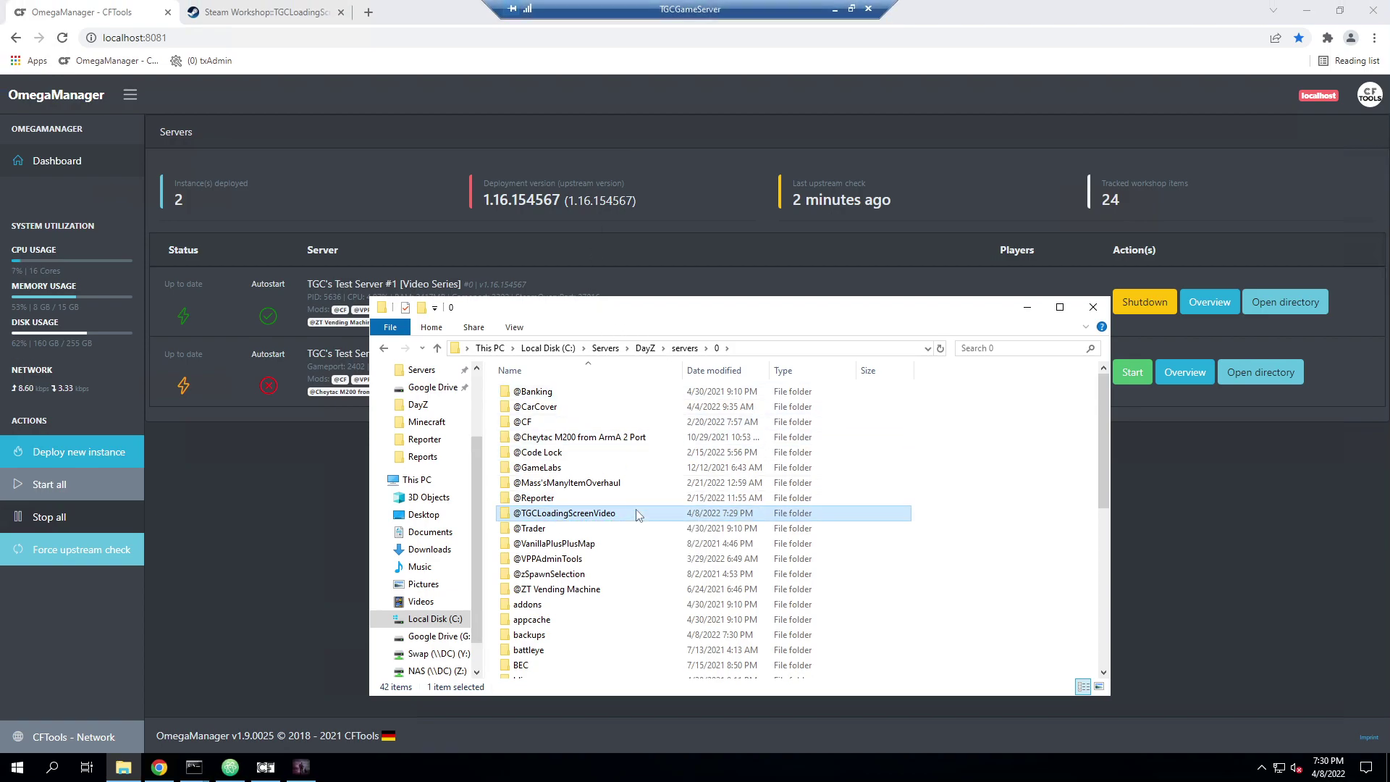
scroll(636, 506, down, 5)
scroll(623, 477, up, 5)
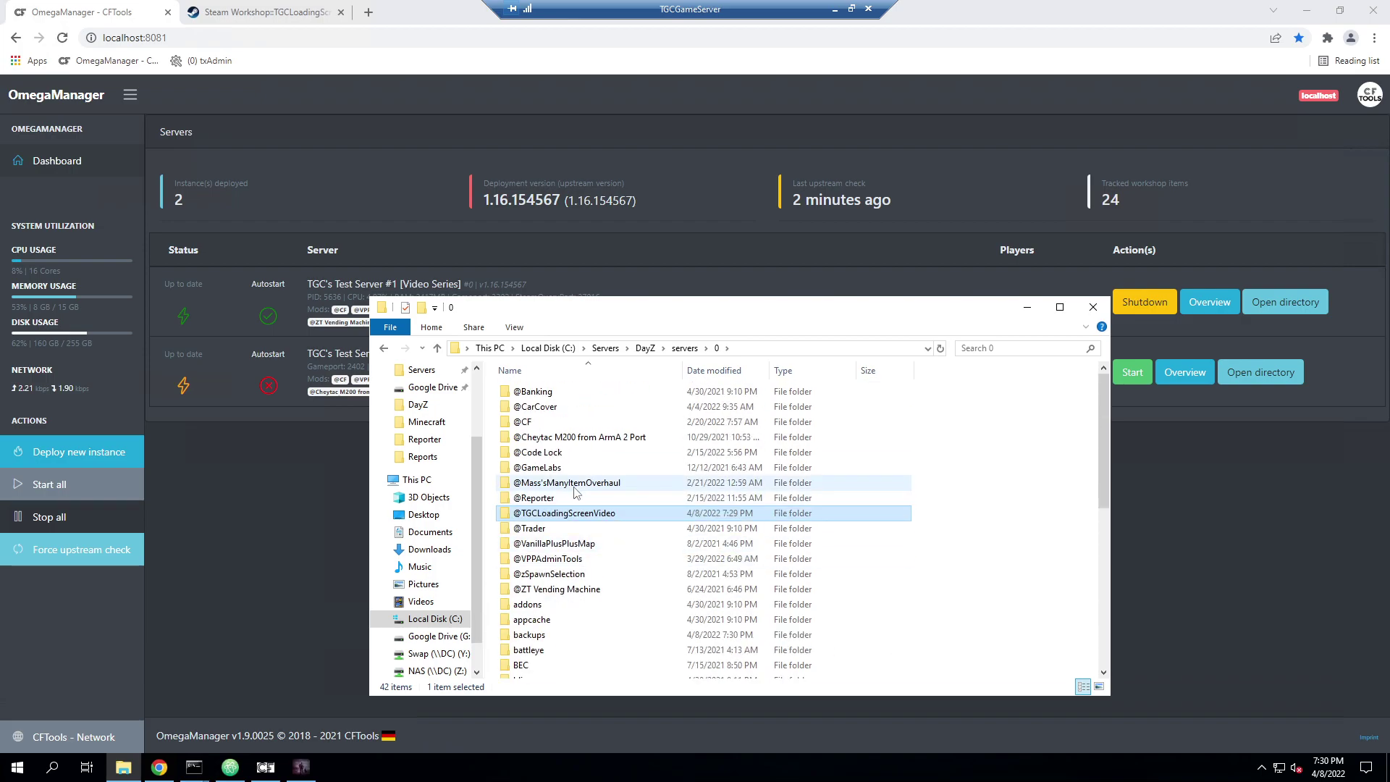
double_click(576, 497)
click(610, 404)
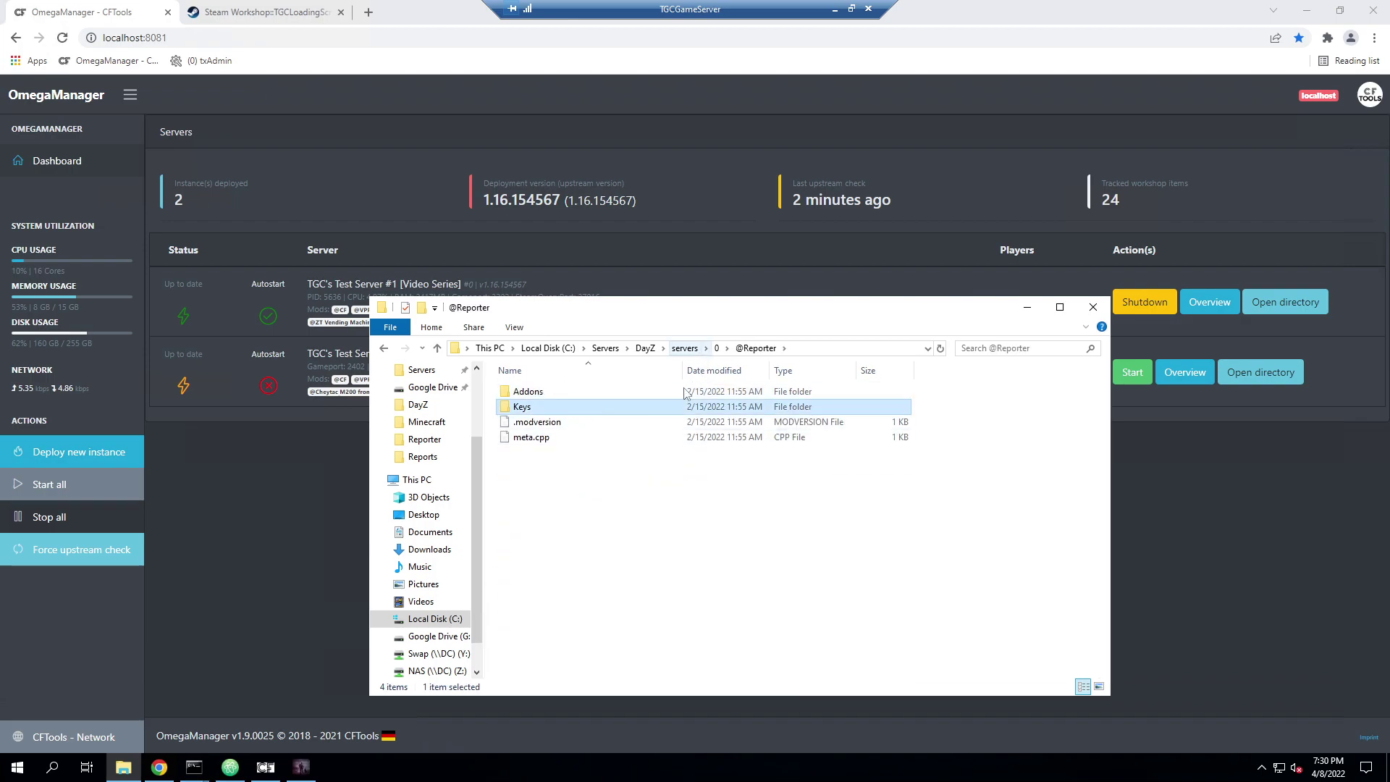
double_click(615, 406)
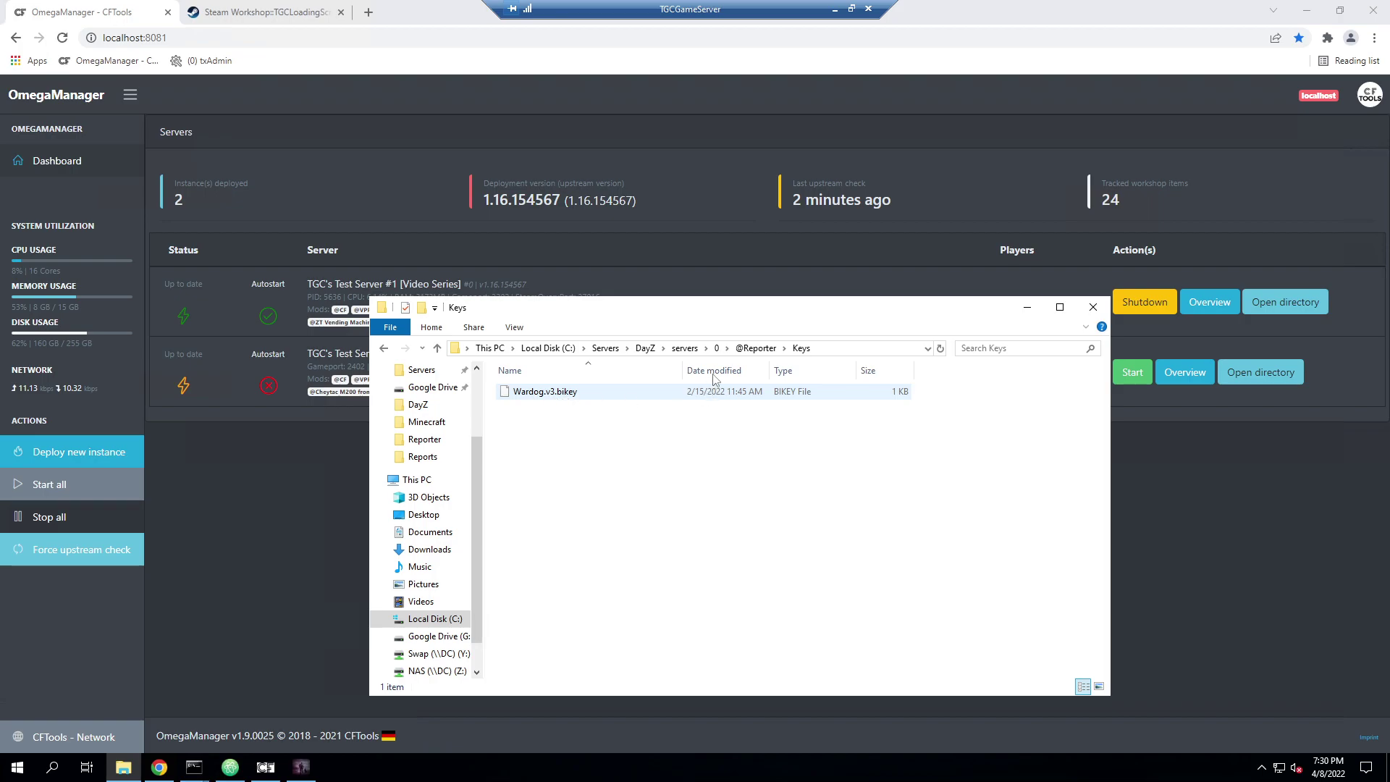
click(717, 348)
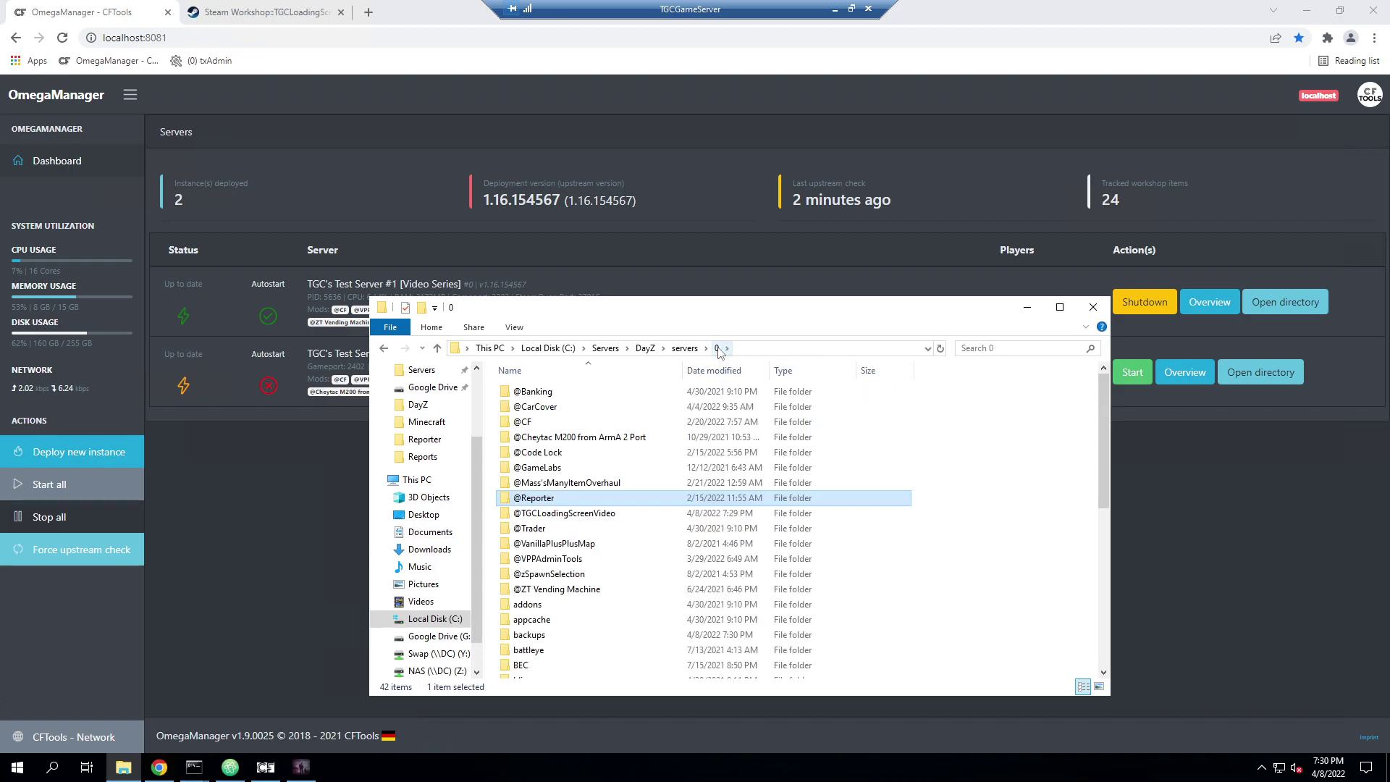
- Locate and open the keys folder in the server's 0 directory
click(624, 512)
scroll(616, 518, down, 2)
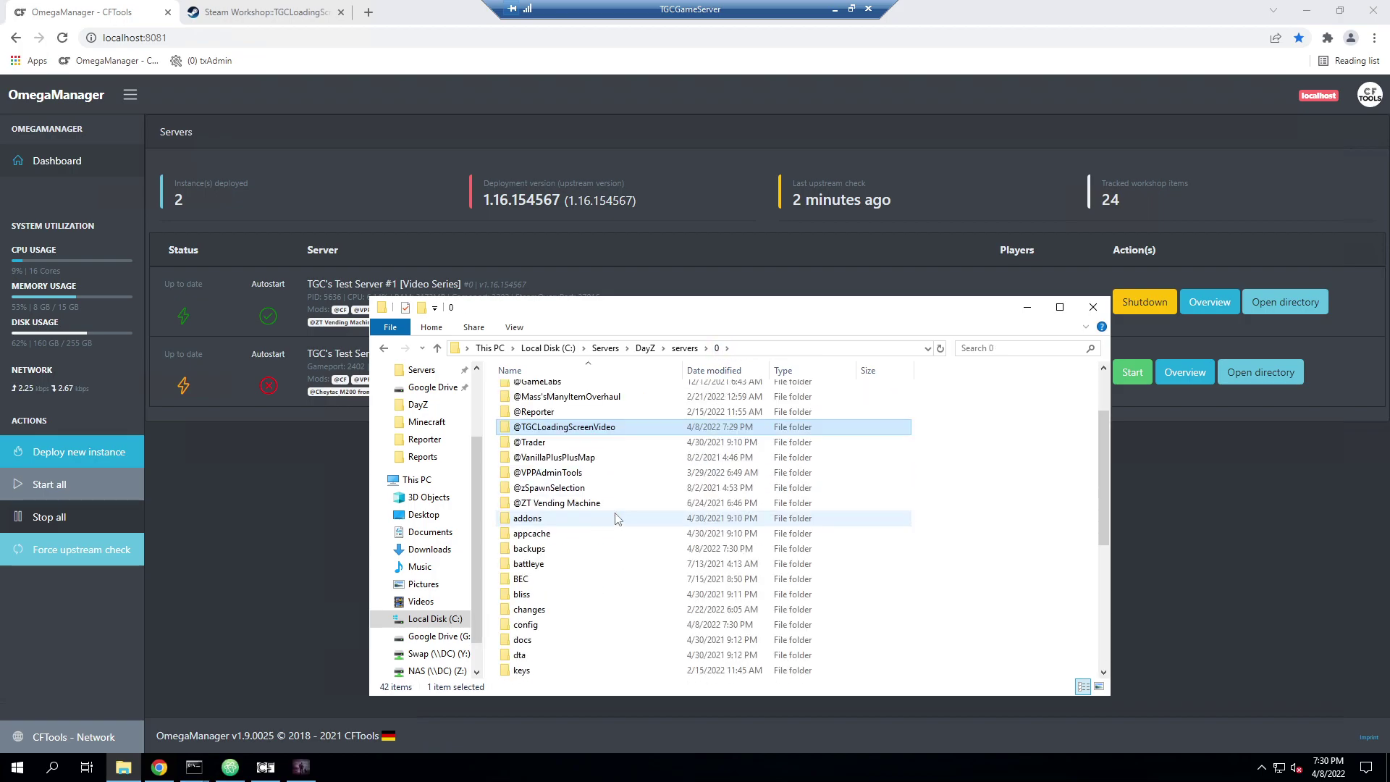
scroll(611, 525, up, 2)
scroll(615, 542, down, 1)
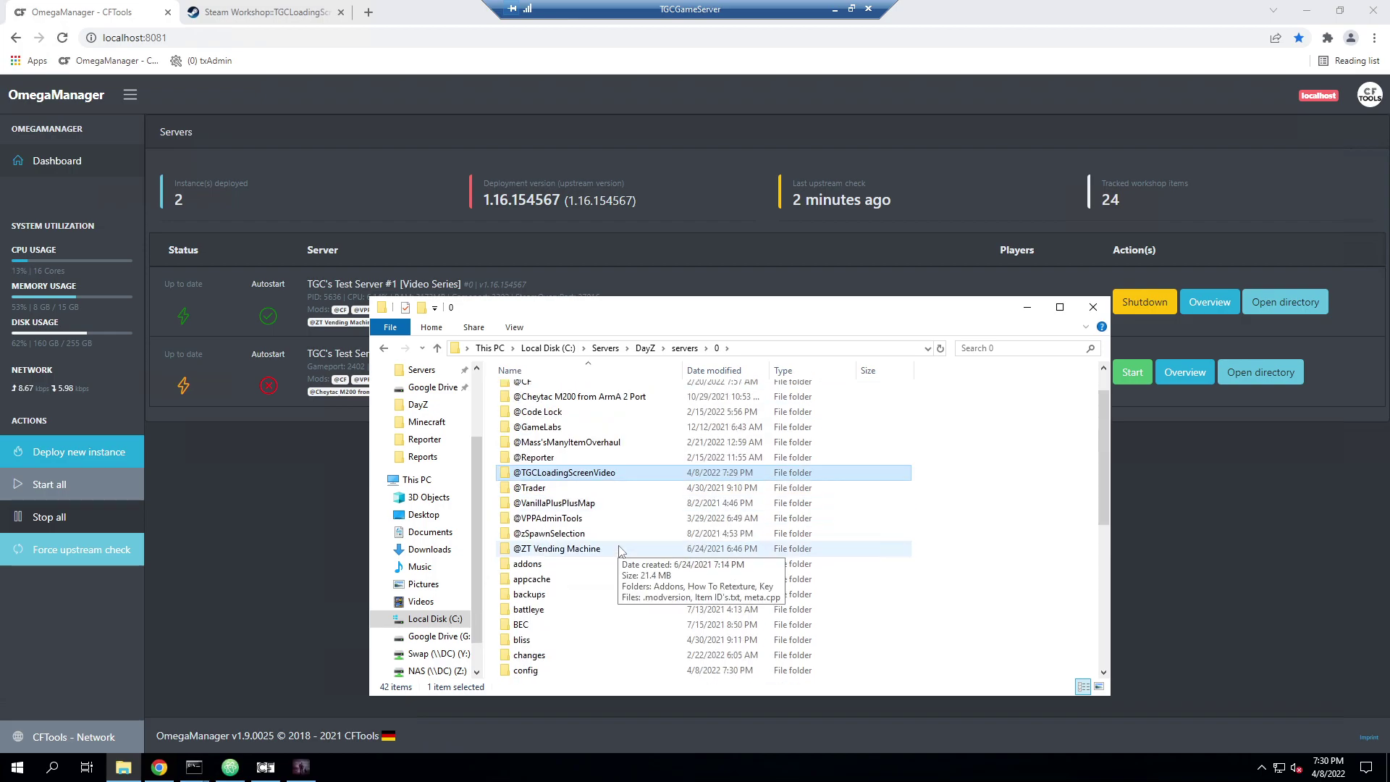
scroll(617, 516, down, 4)
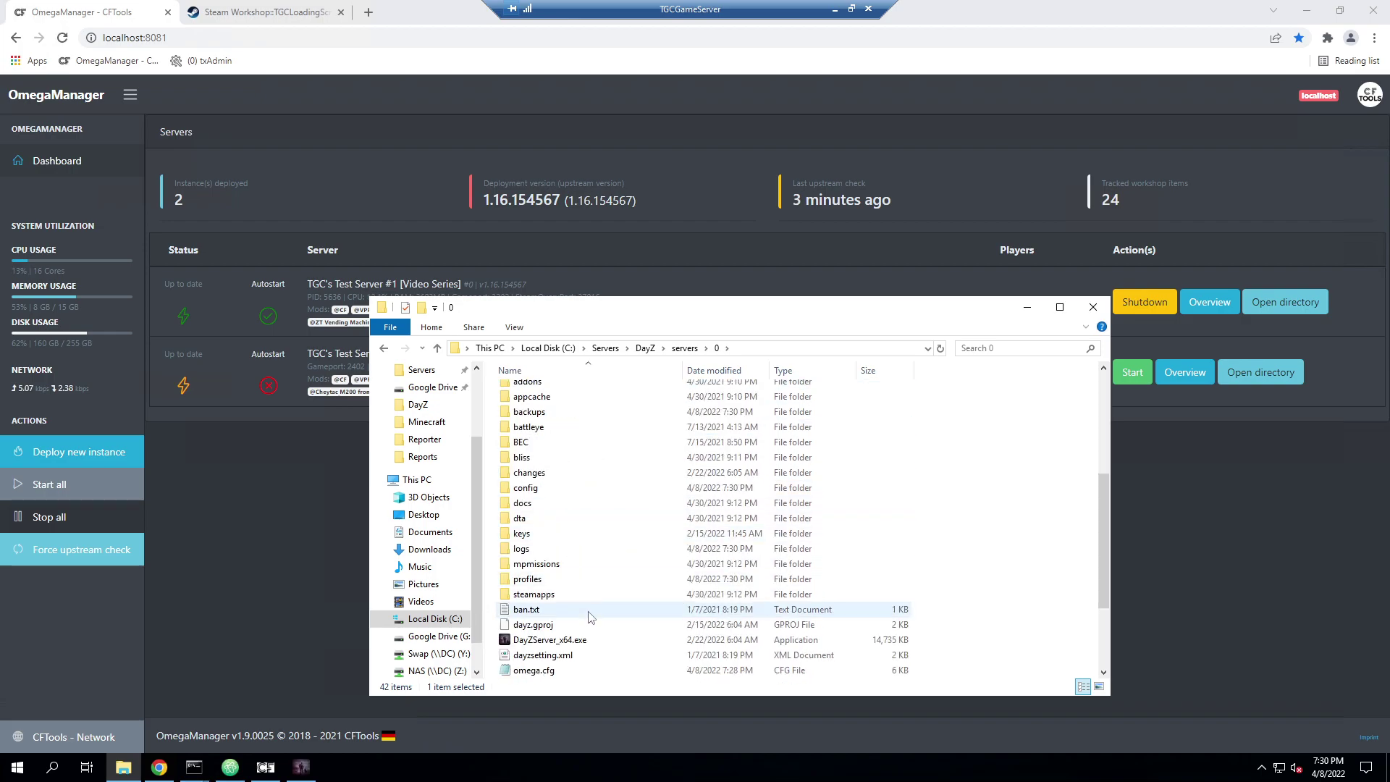
click(556, 519)
key(Return)
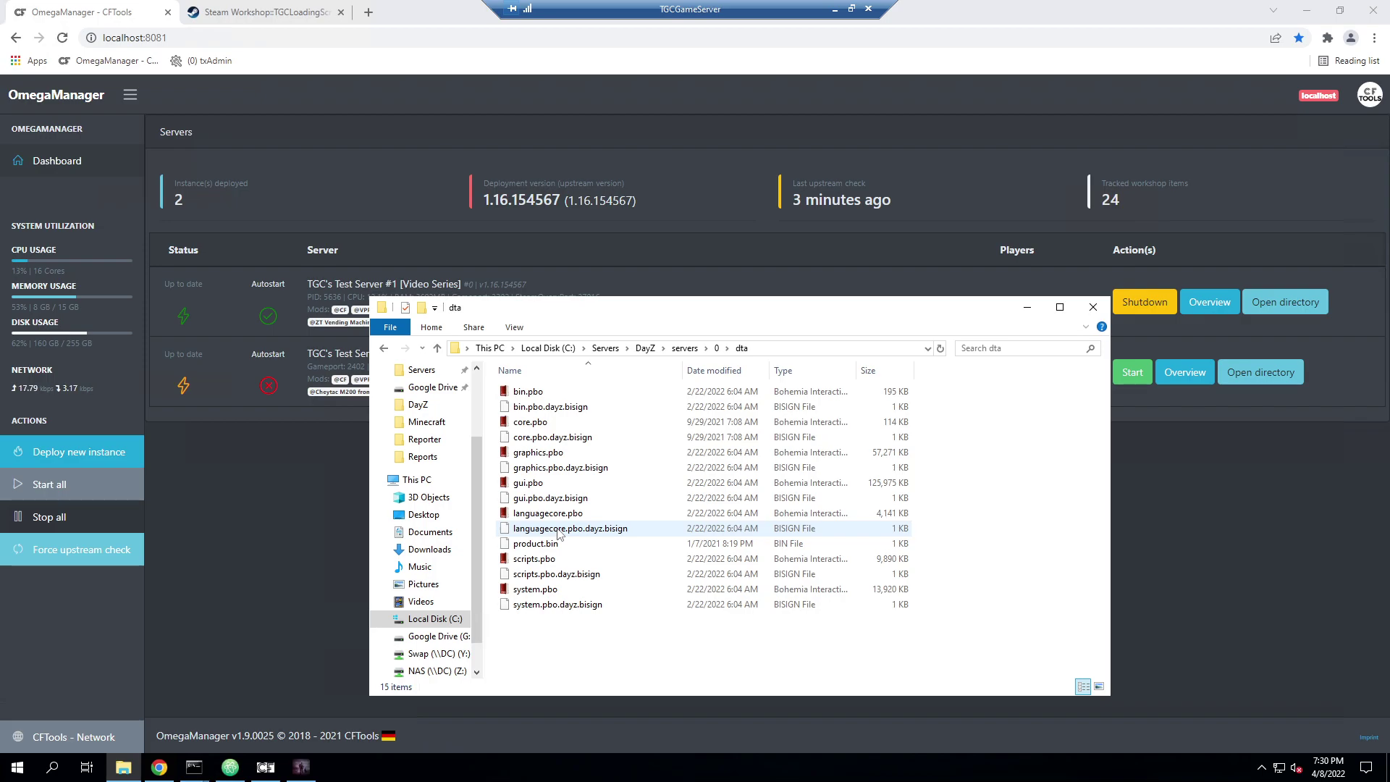
key(BackSpace)
double_click(559, 532)
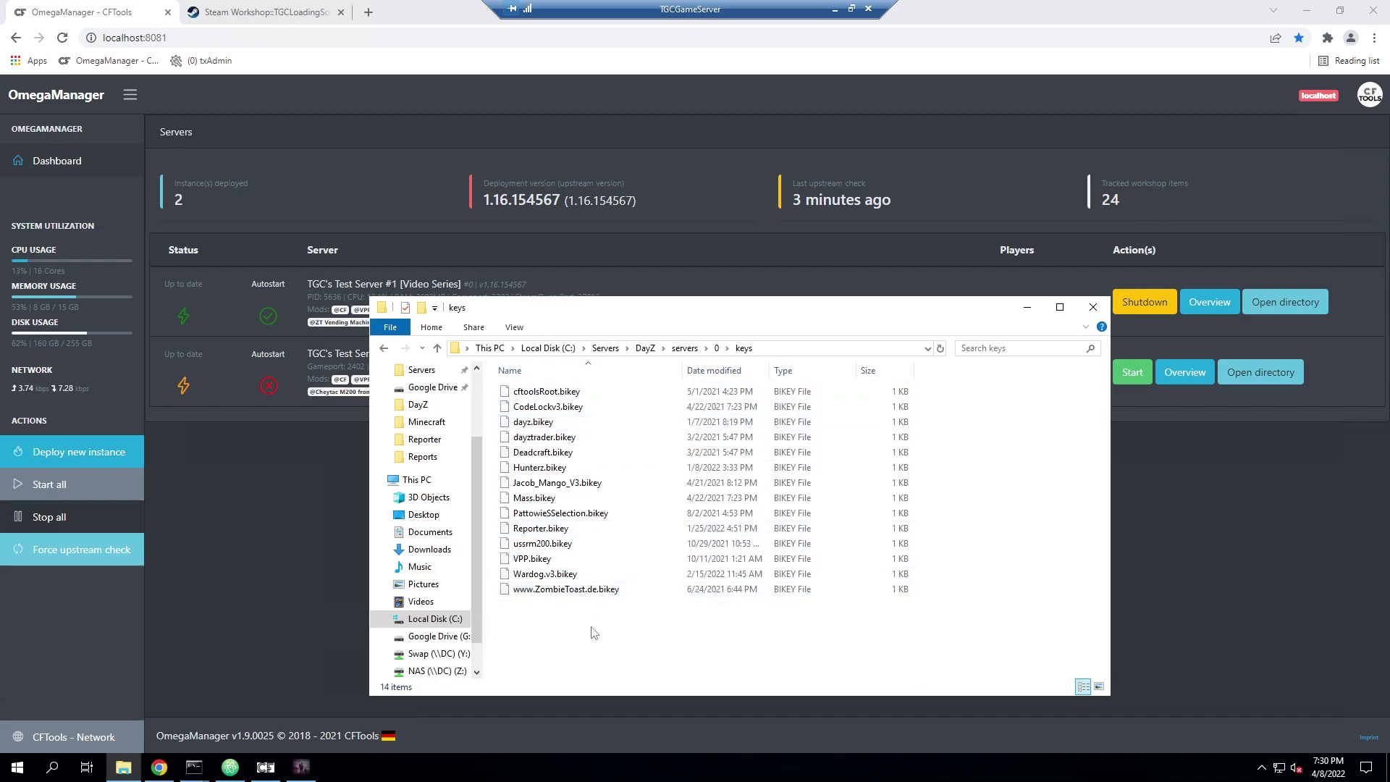
- Shrink the remote desktop window and copy tgc.bikey from the local DayZ Mods\KeyStuff folder
double_click(782, 9)
drag(304, 121, 199, 90)
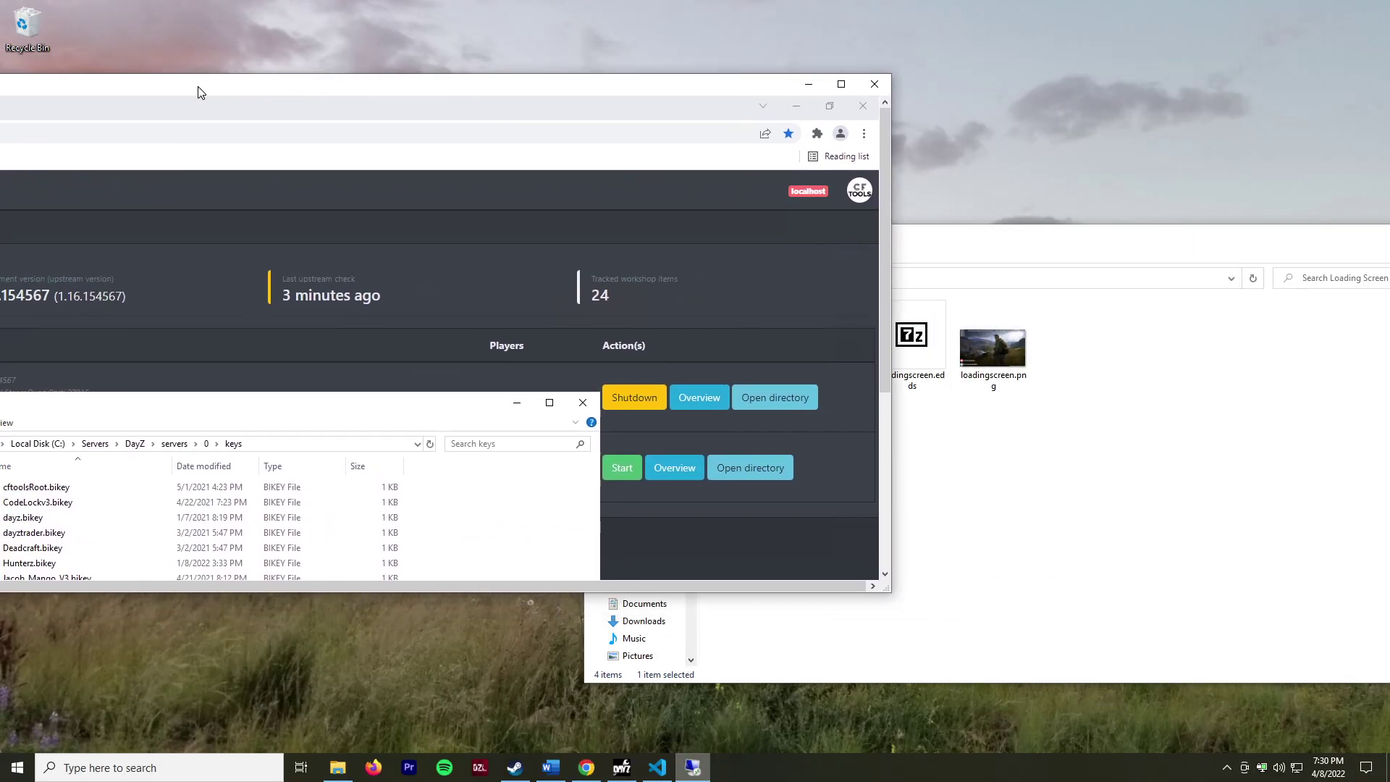
click(610, 320)
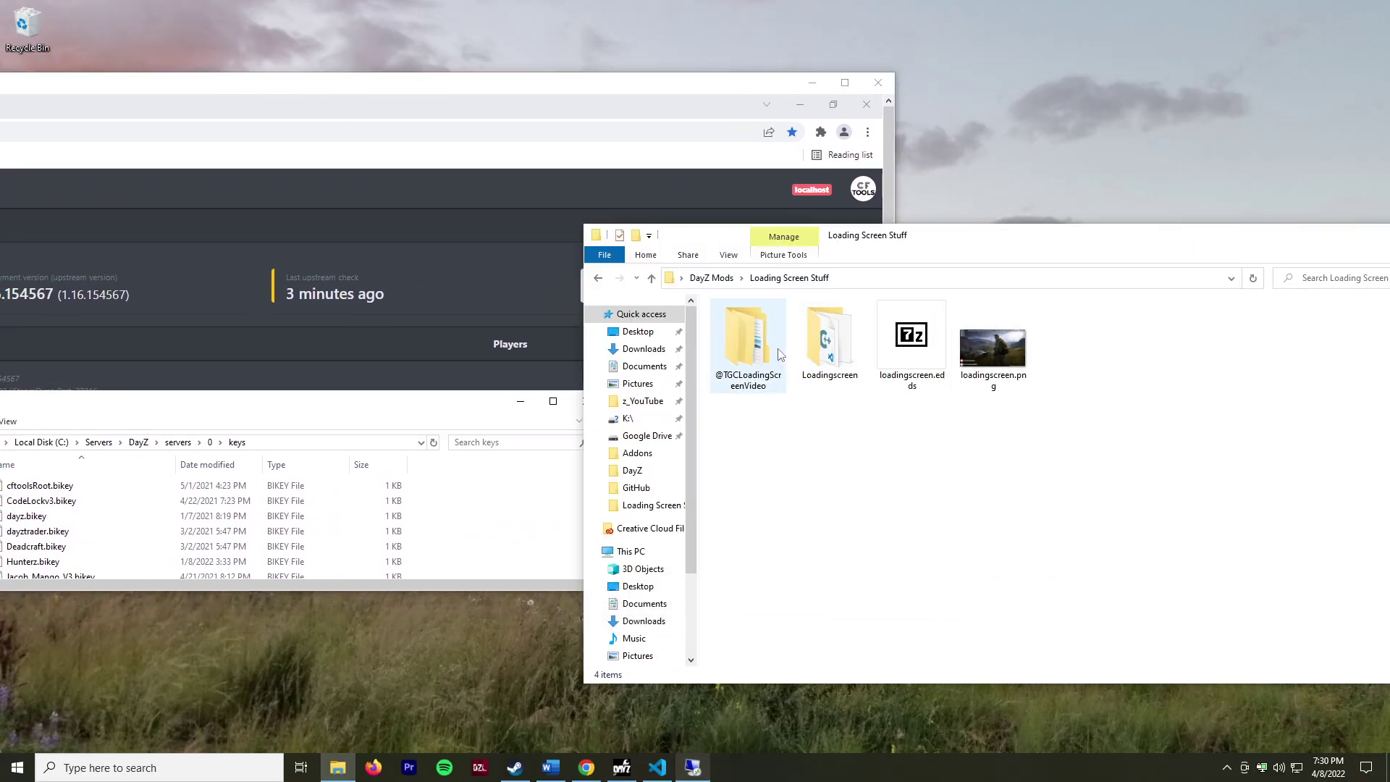
click(734, 281)
double_click(773, 325)
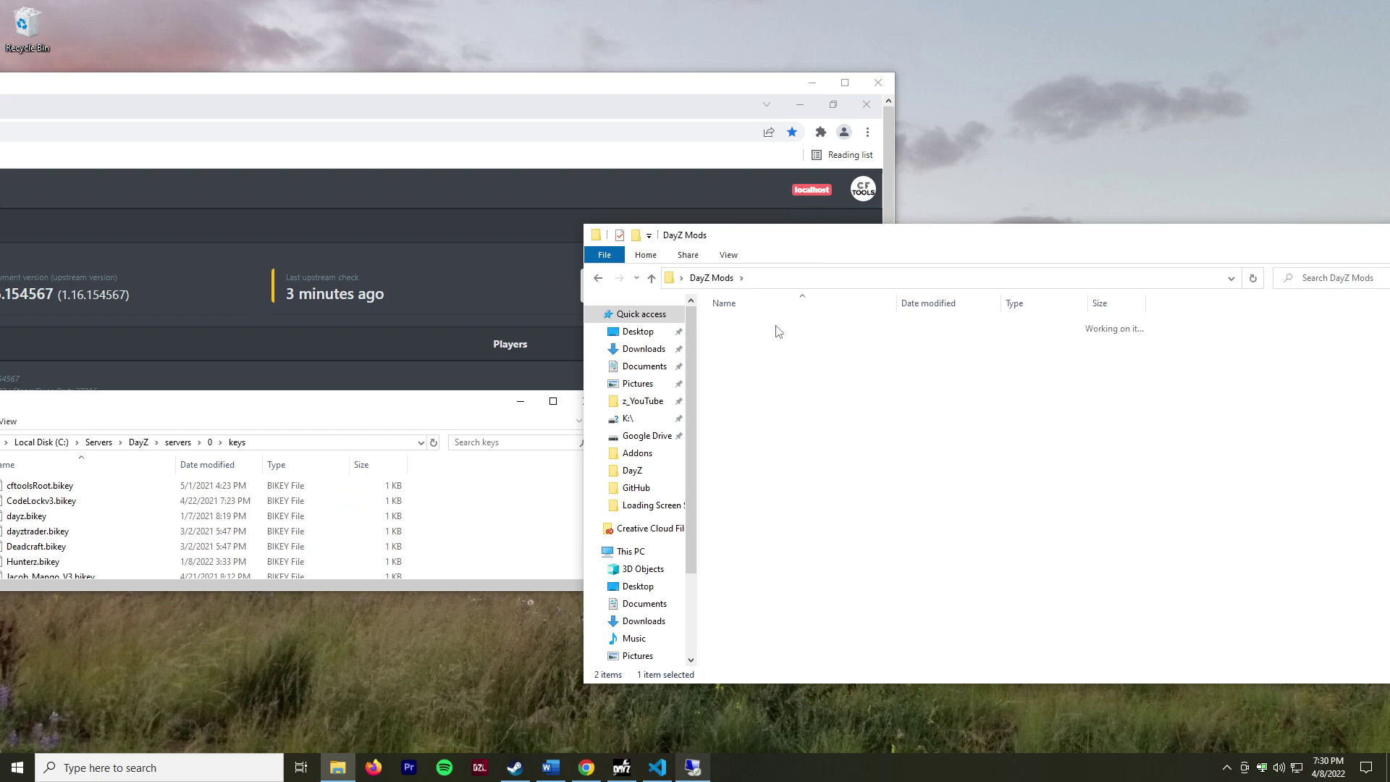
click(774, 330)
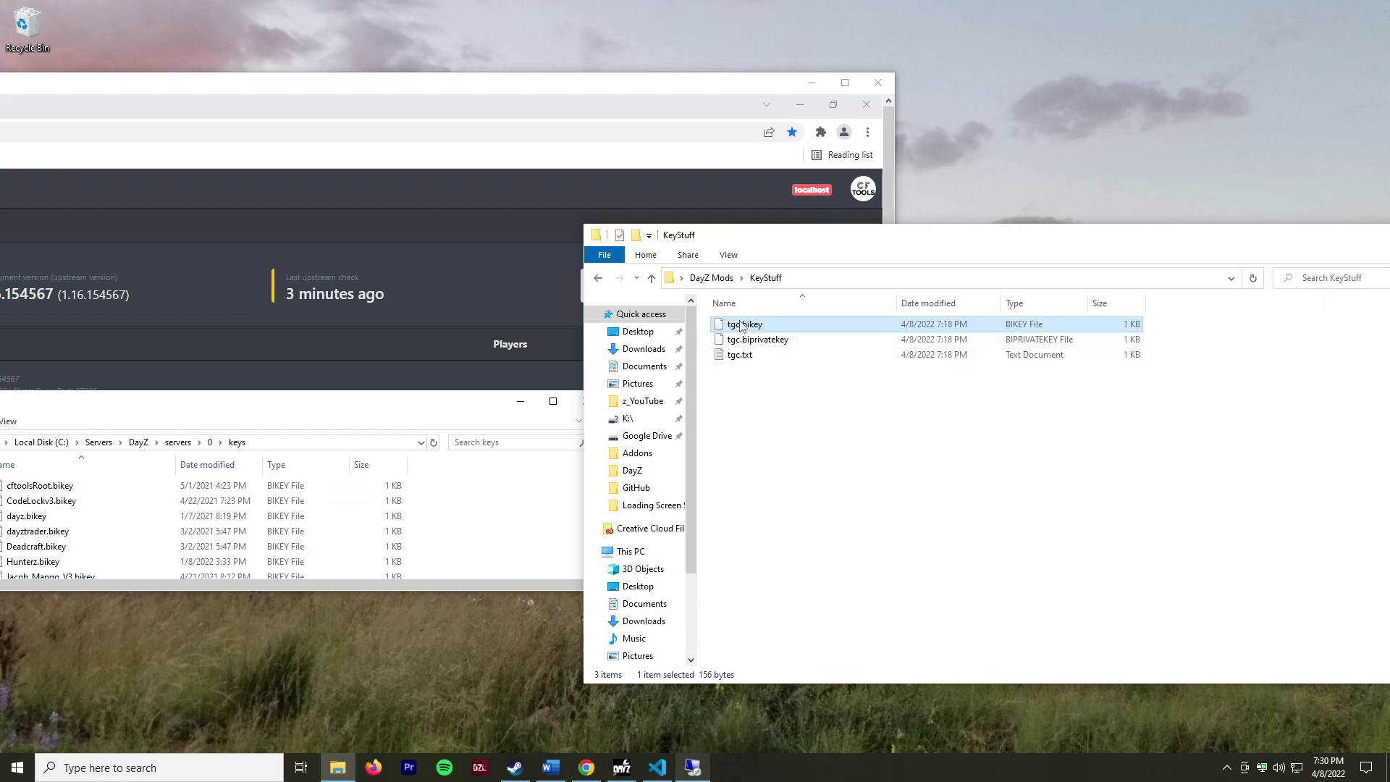
right_click(740, 323)
click(798, 529)
- Bring the remote desktop back to full screen and paste tgc.bikey into the server's keys folder
click(623, 84)
double_click(623, 84)
right_click(590, 624)
click(615, 537)
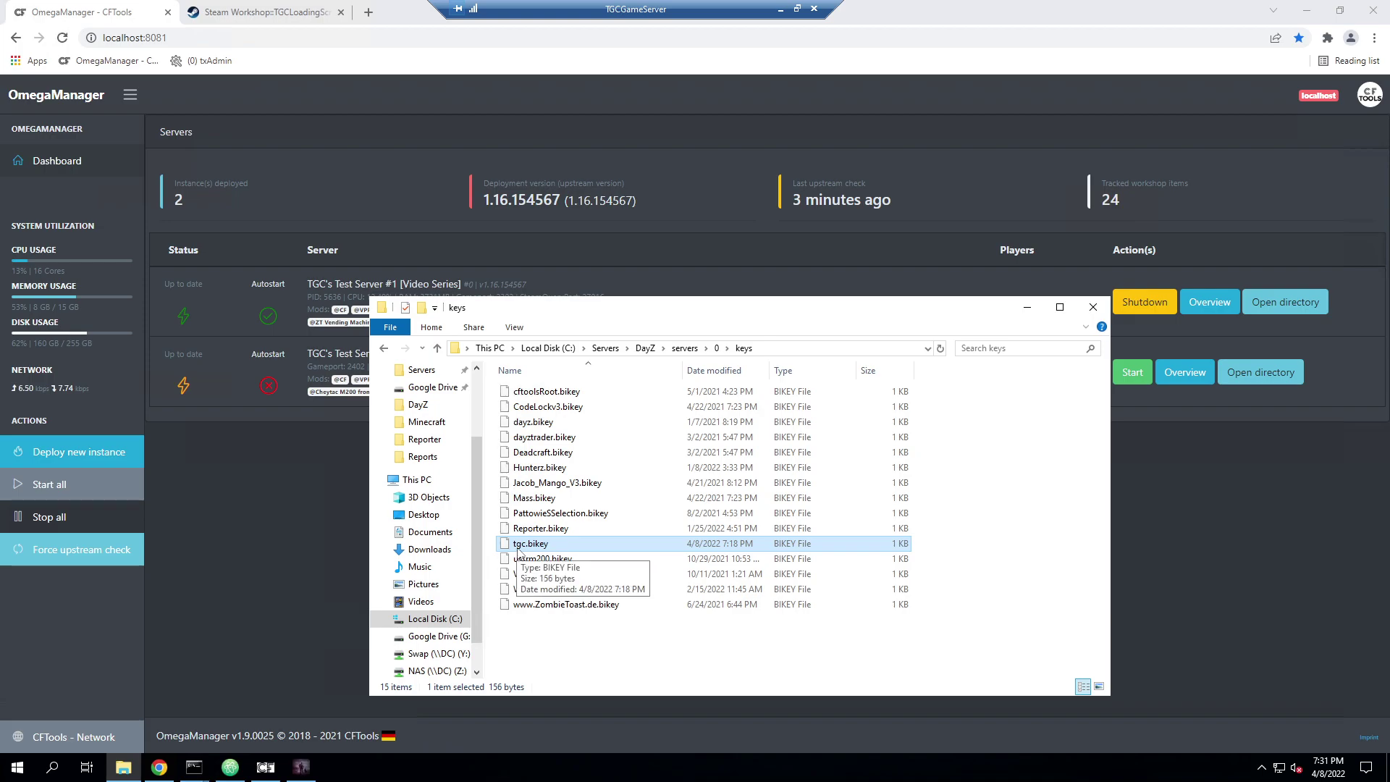
- Shut down TGC's Test Server #1 from the OmegaManager dashboard
click(1152, 302)
click(753, 120)
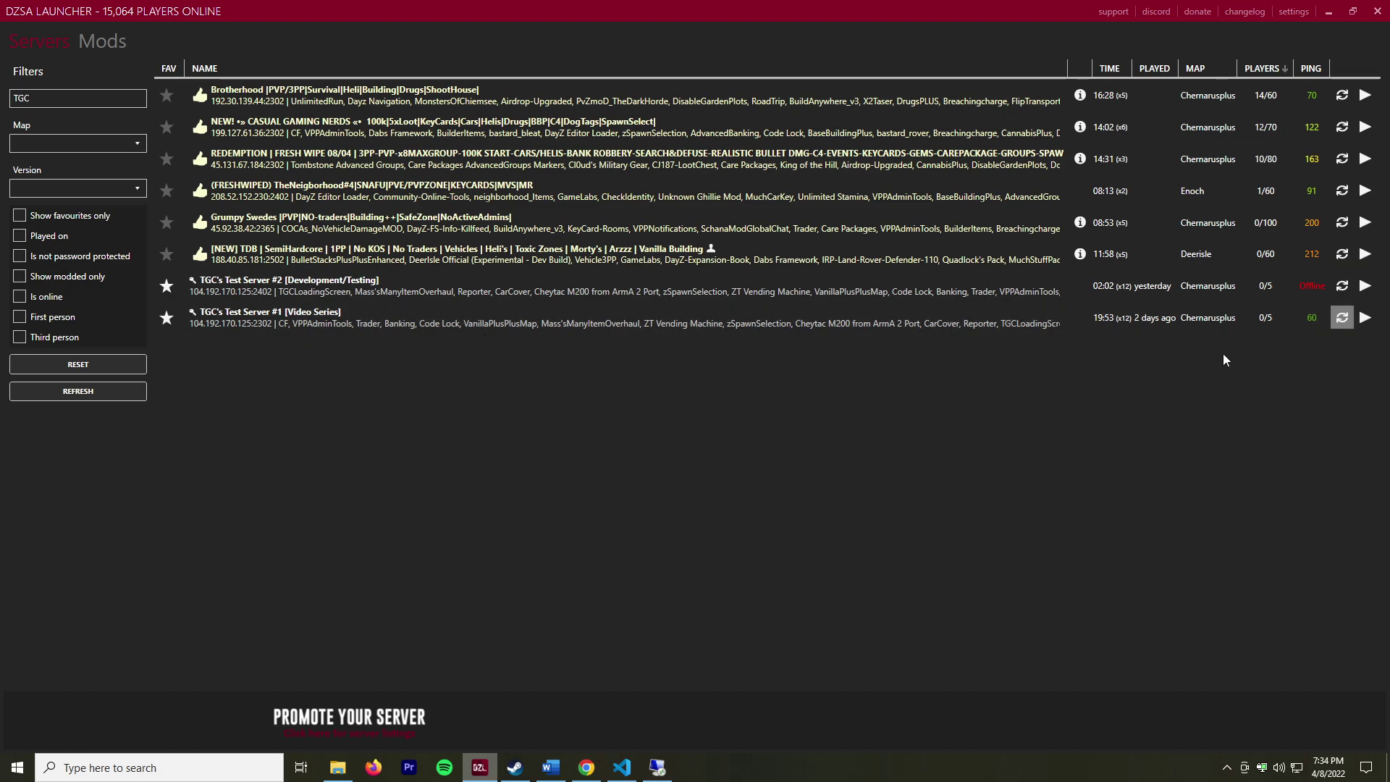
- In DZSA Launcher, show the server info of TGC's Test Server #1 and check its mod list for TGCLoadingScreenVideo
click(1364, 317)
click(1278, 411)
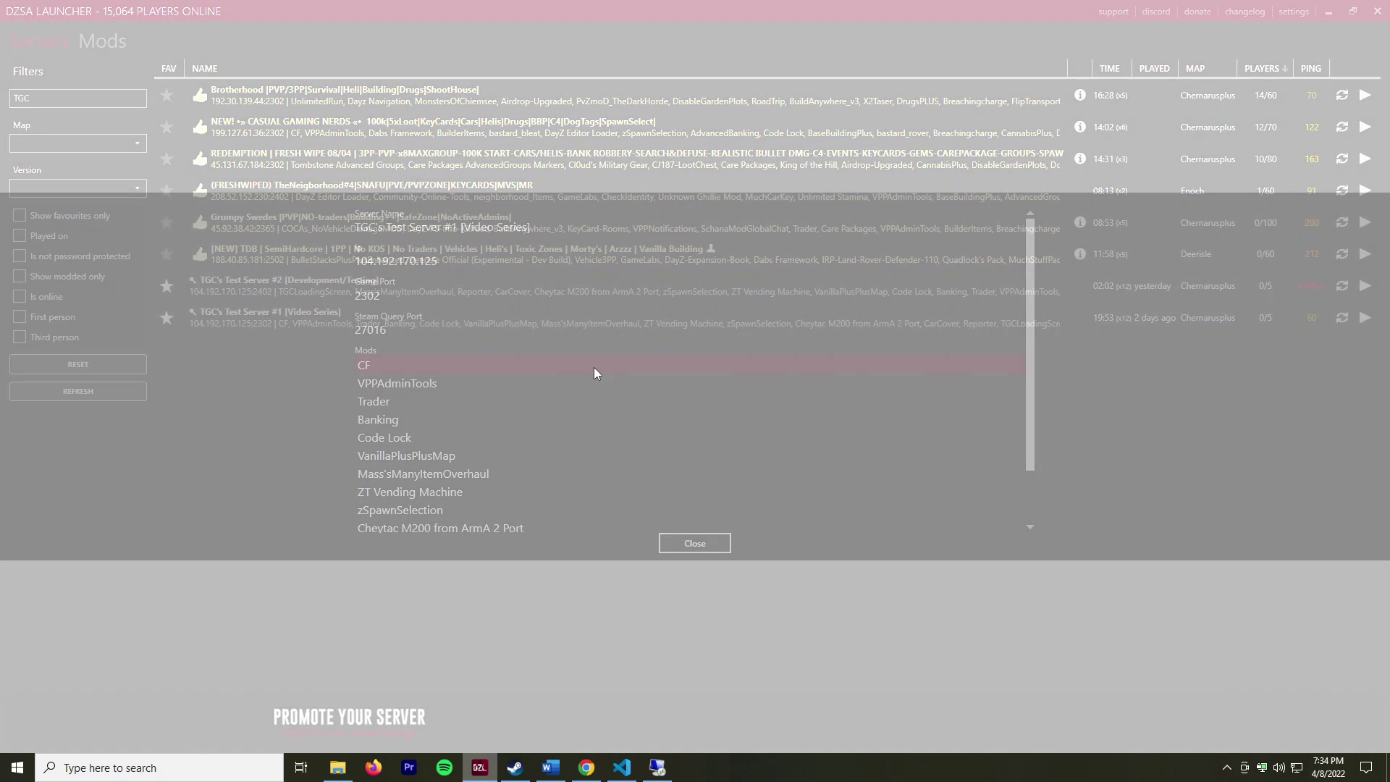
scroll(470, 492, down, 1)
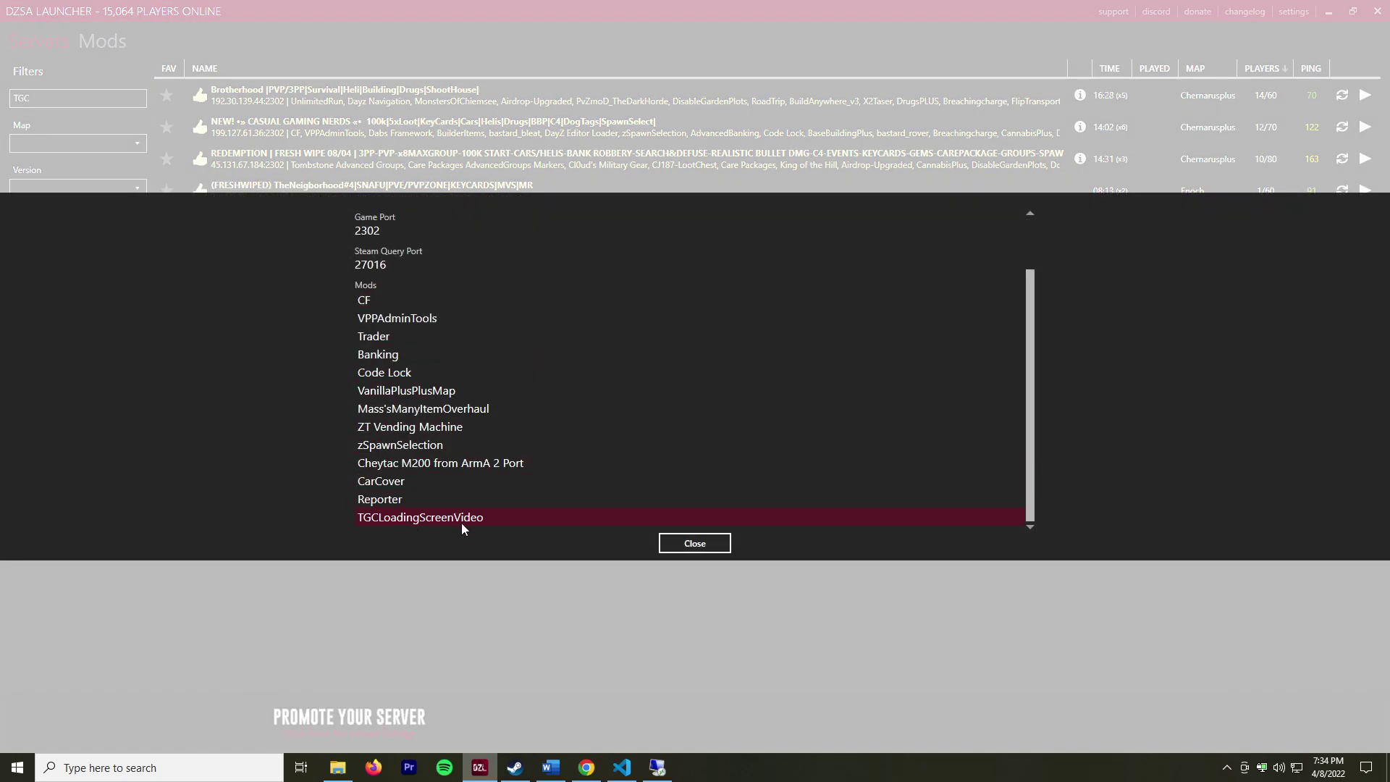
click(707, 544)
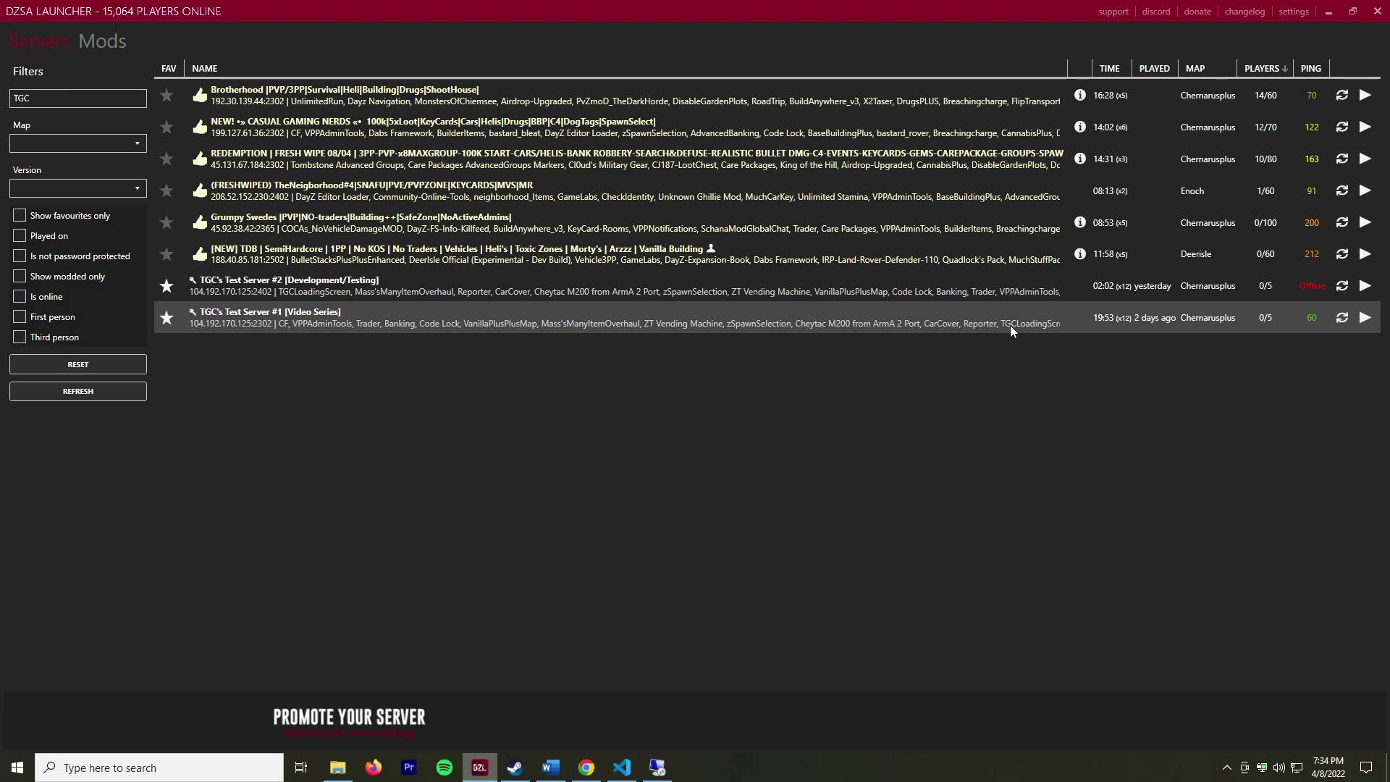
- Try to join TGC's Test Server #1 and accept fixing the missing TGCLoadingScreenVideo mod
click(1367, 318)
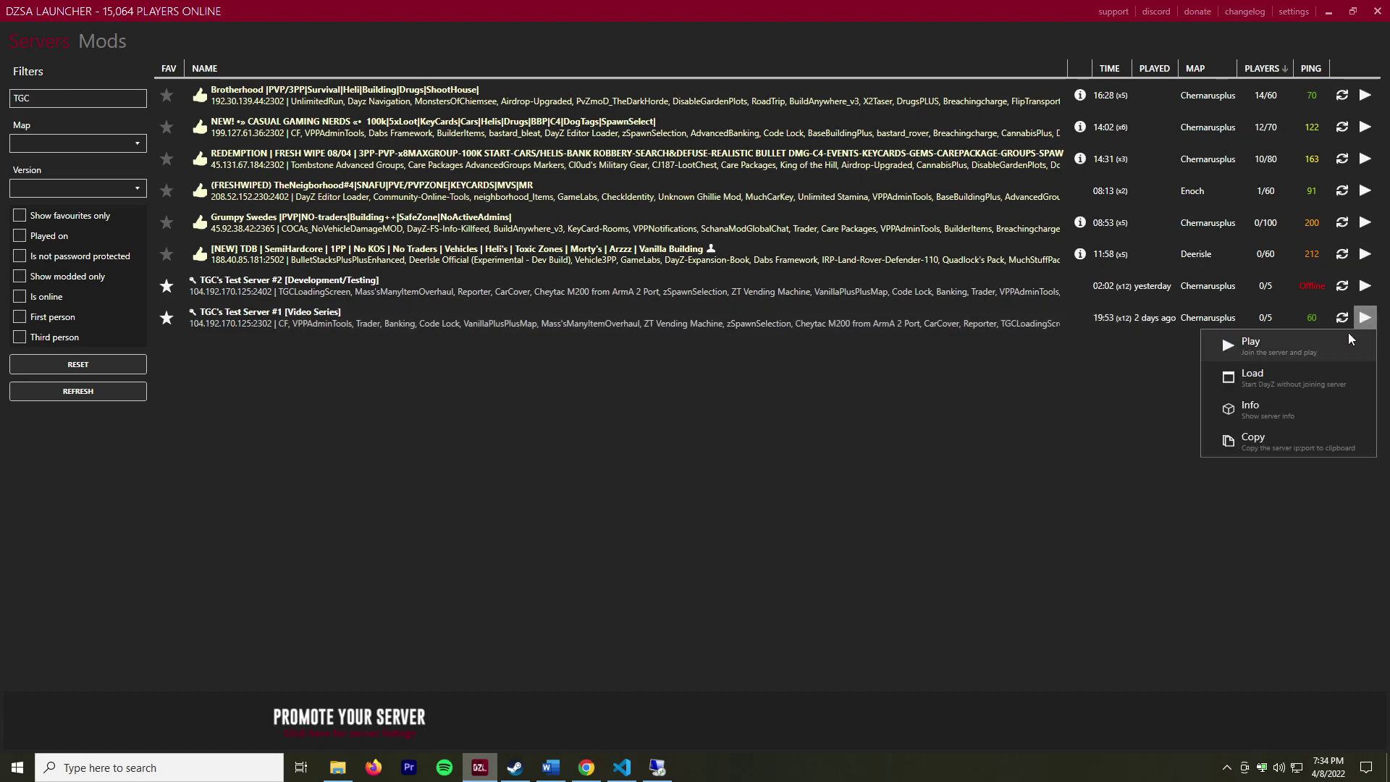
click(1346, 347)
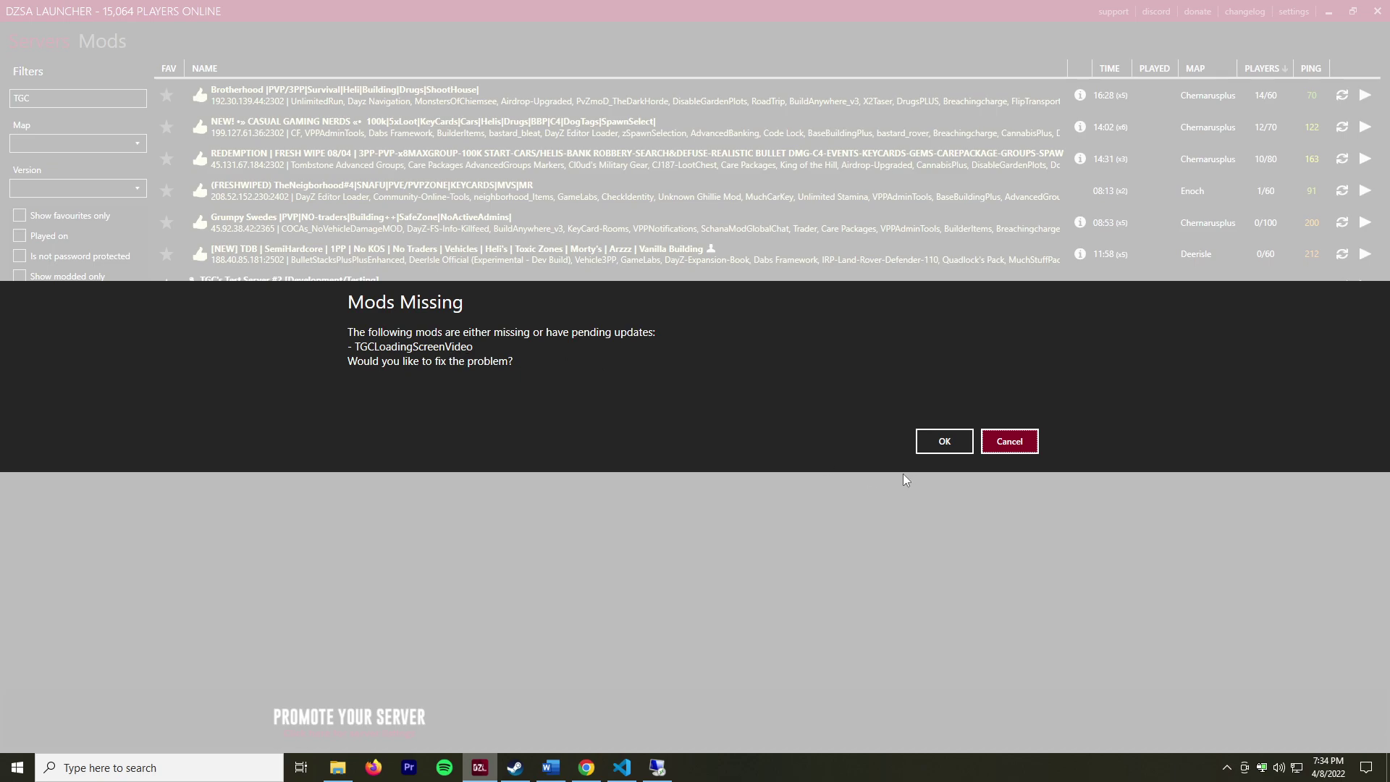
click(946, 441)
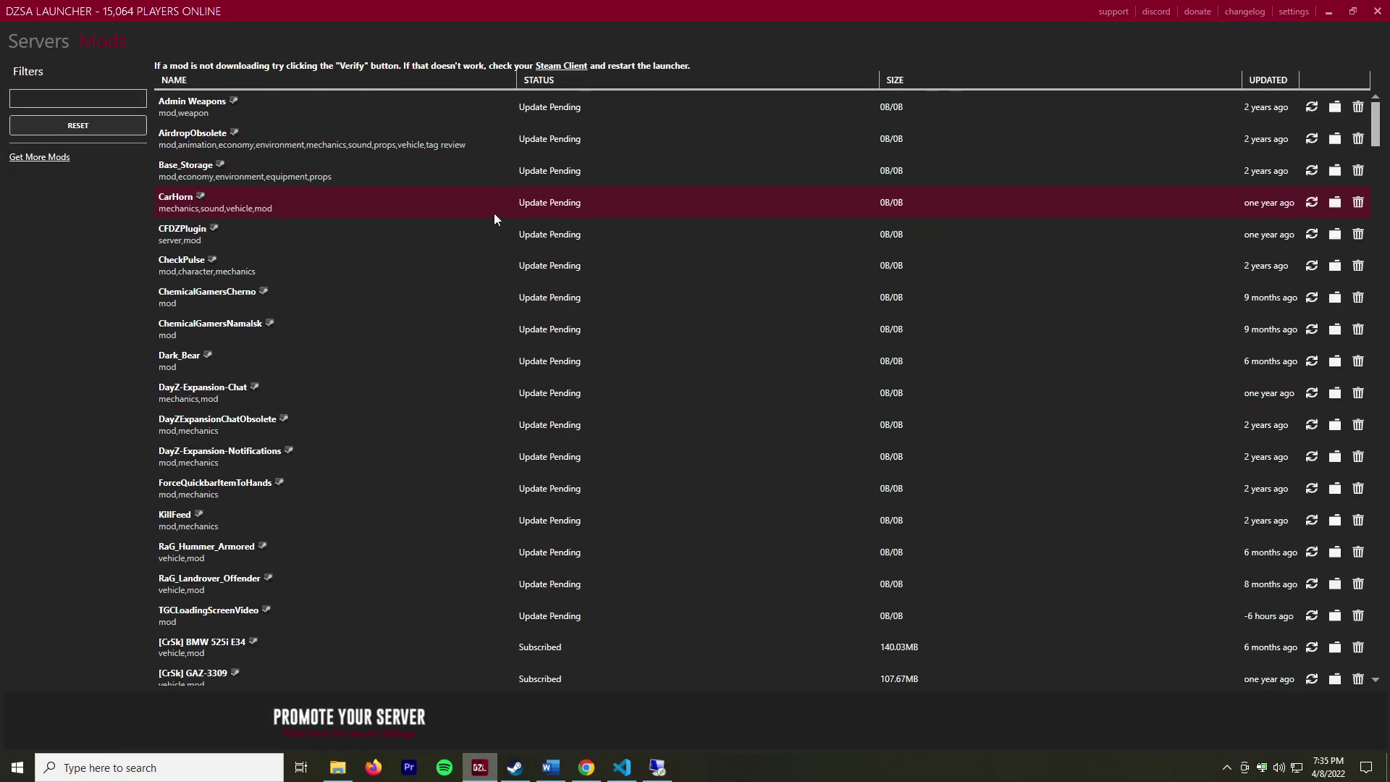
- Return to the server list and join TGC's Test Server #1 to play
click(38, 42)
click(1364, 317)
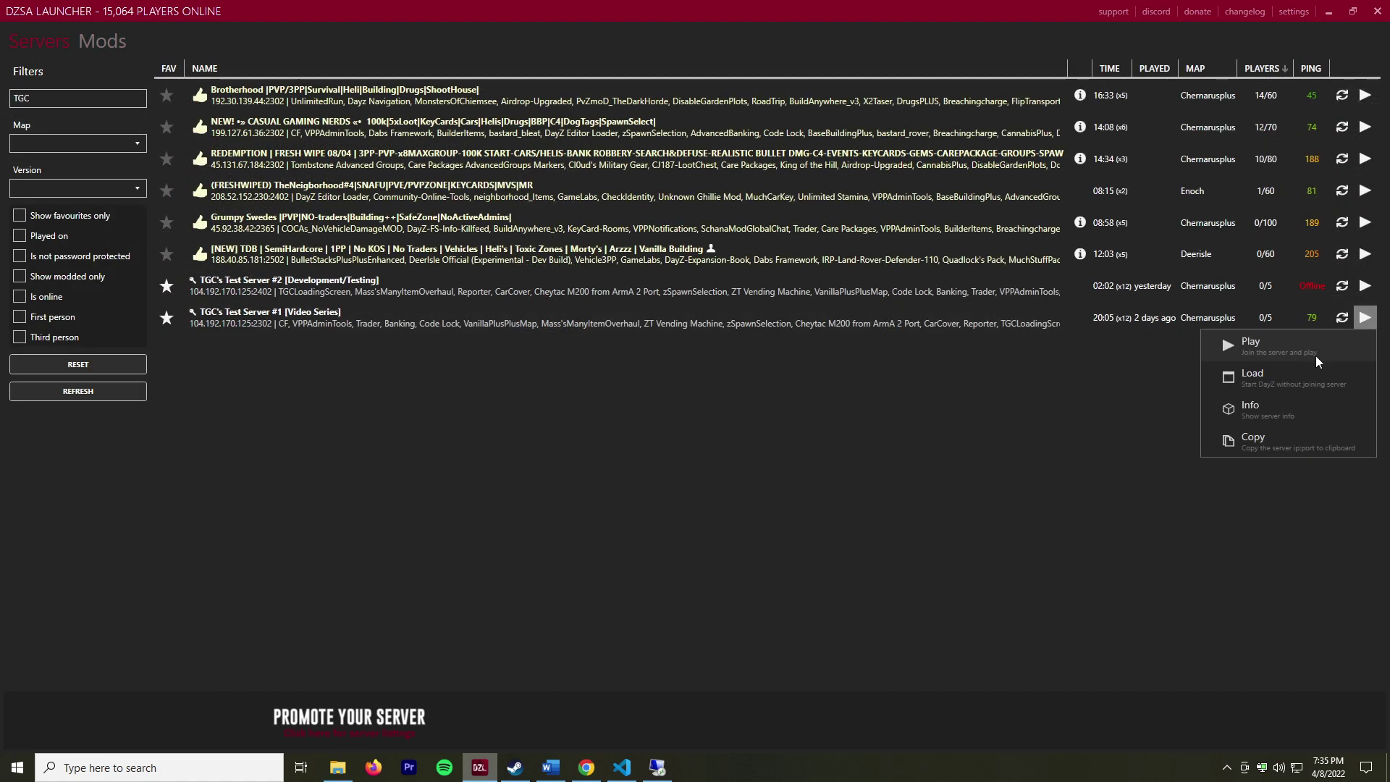
click(1266, 351)
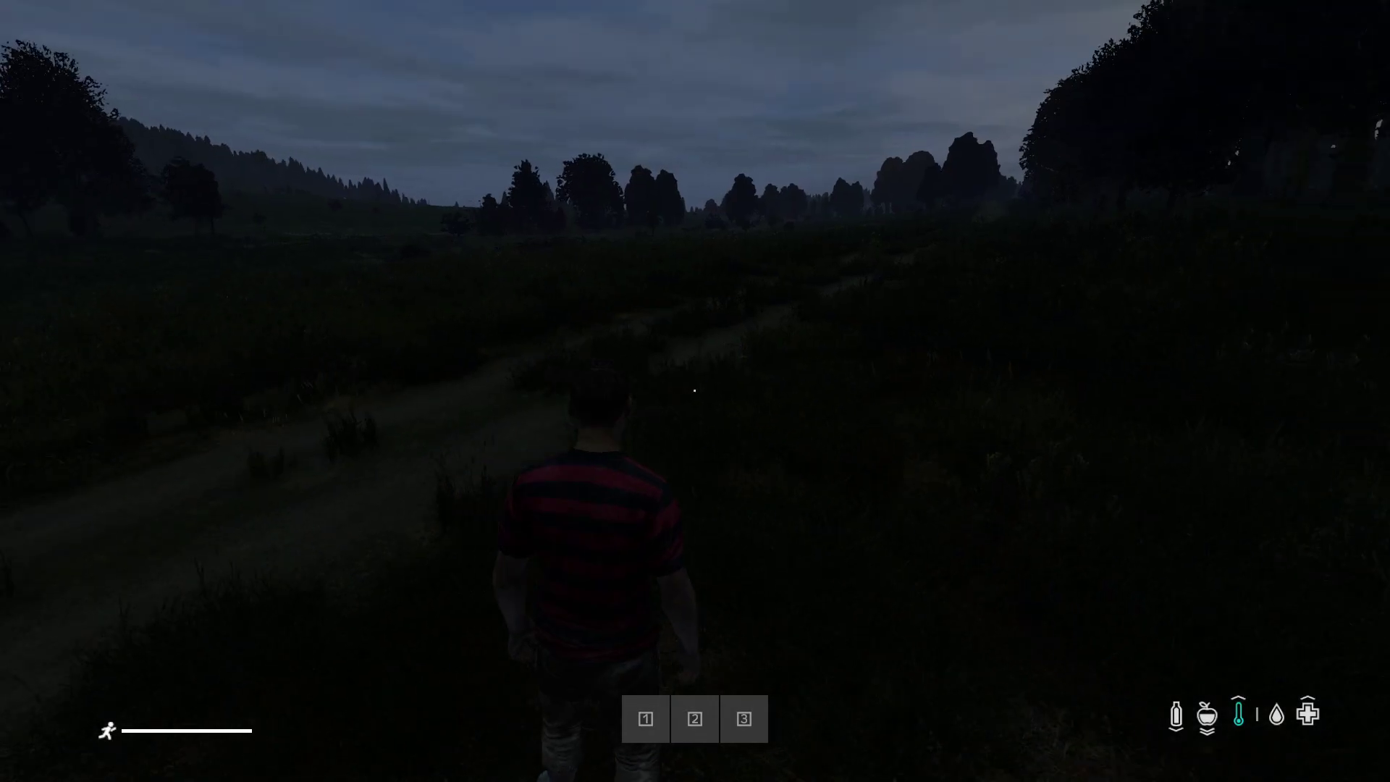
- Leave the server without waiting for the countdown, rejoin it from the main menu to test the loading screen, and close the game
key(Escape)
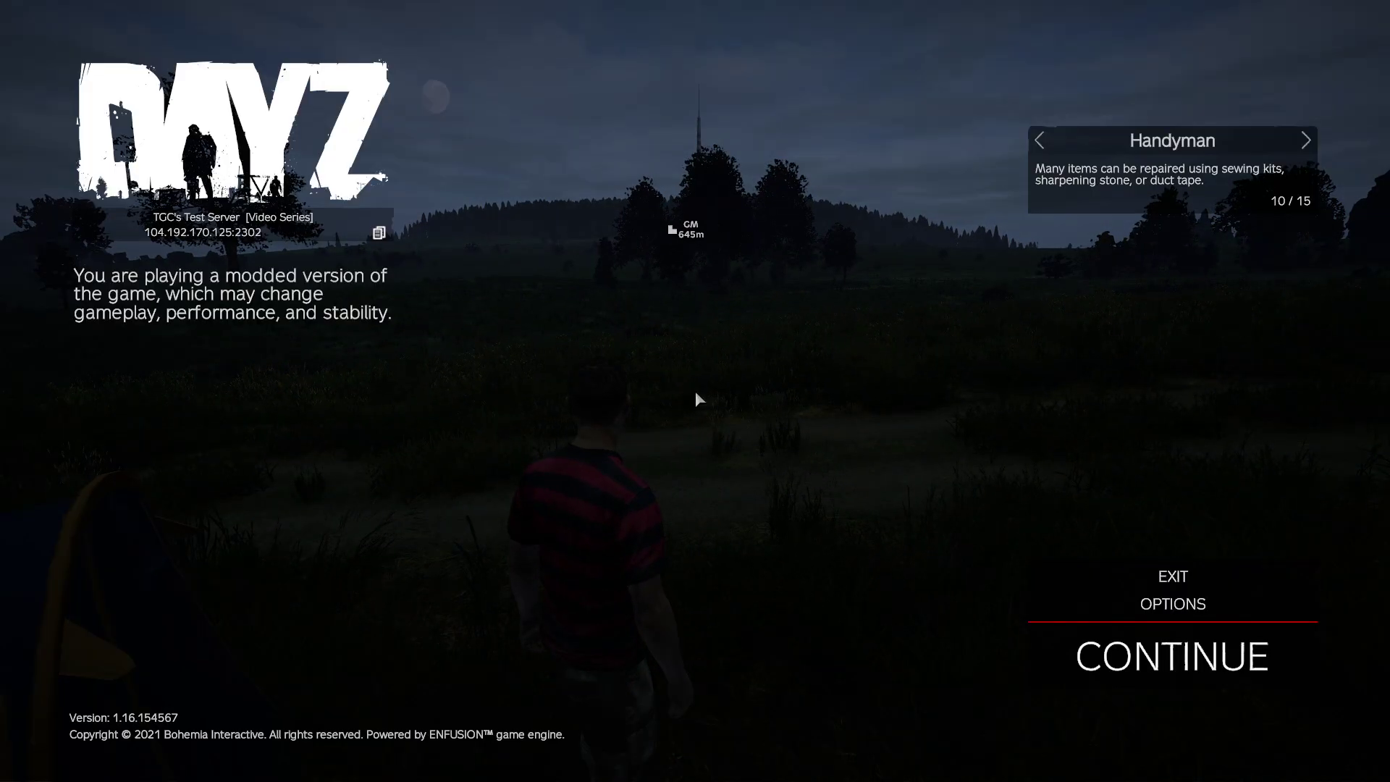
click(1210, 581)
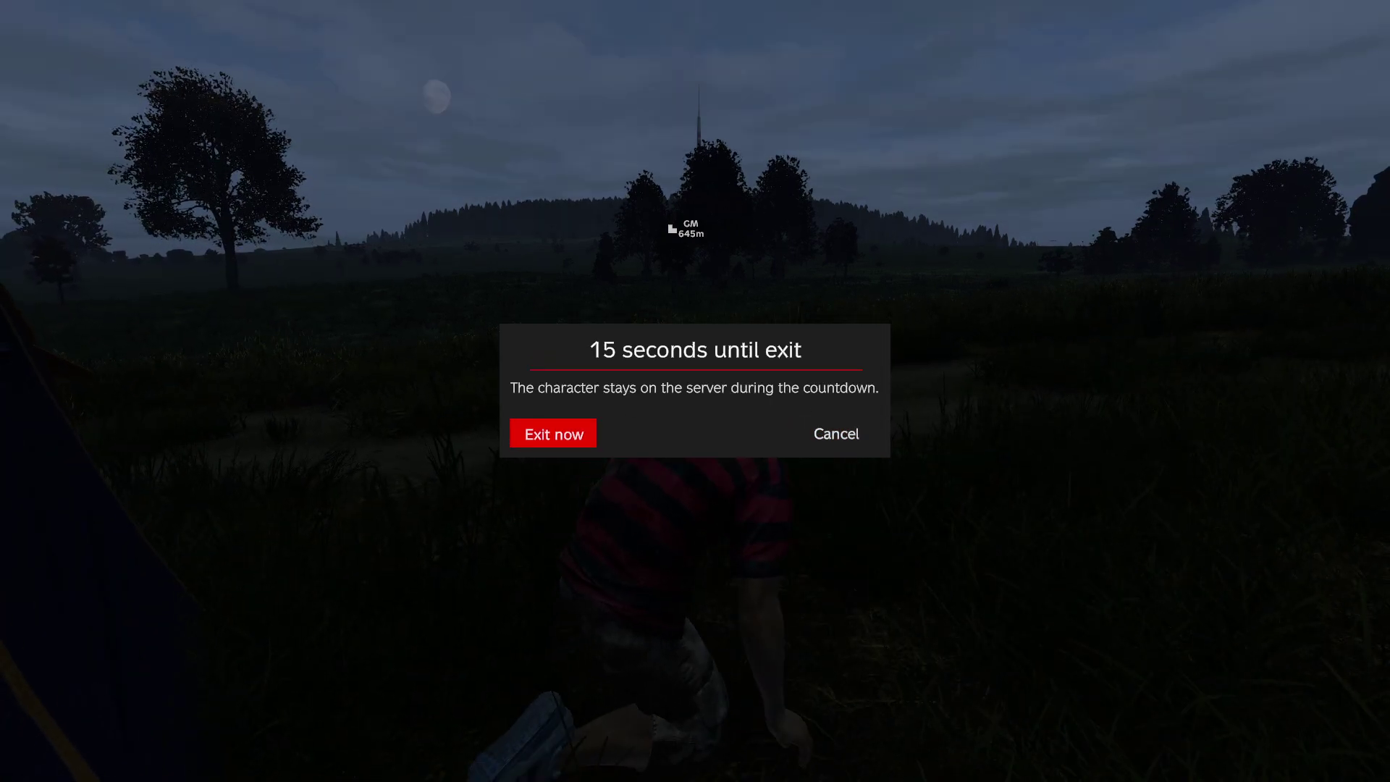
click(553, 433)
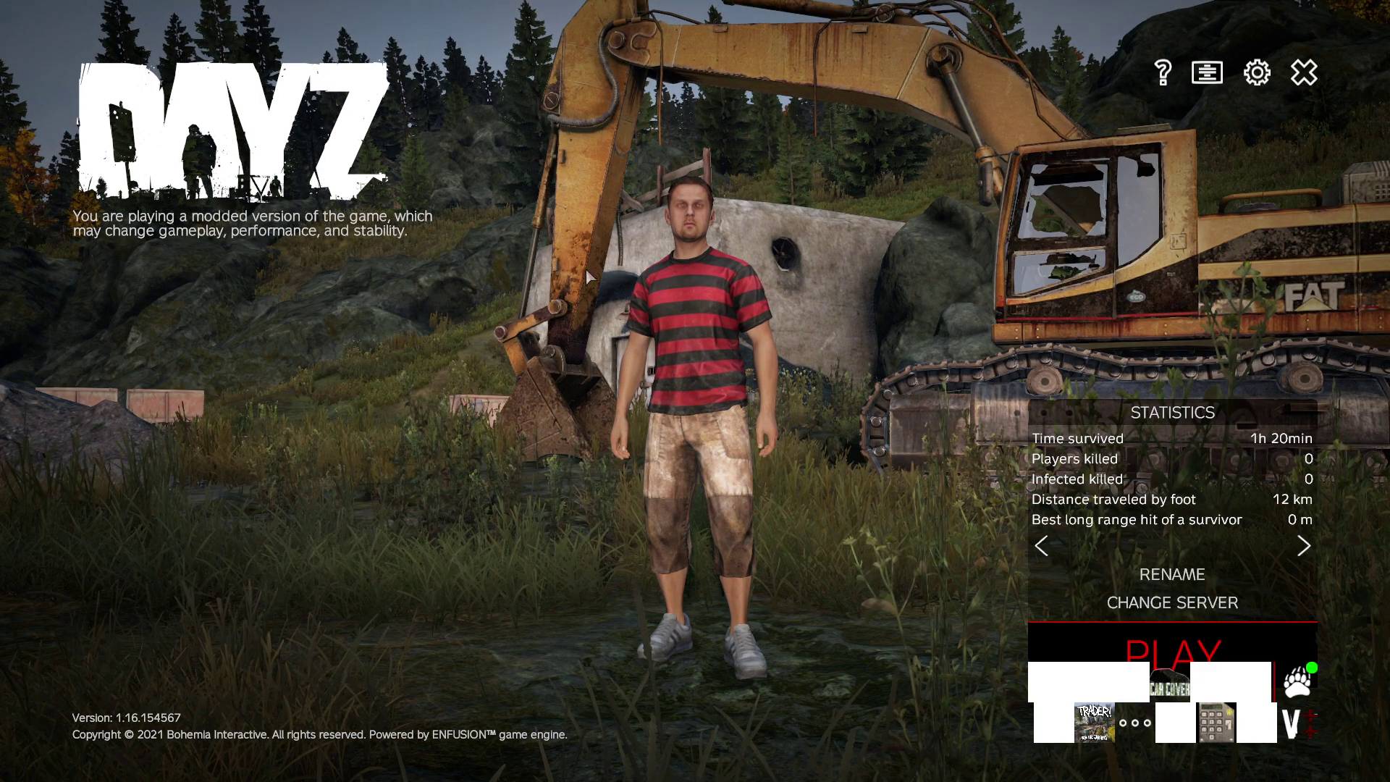
click(1123, 639)
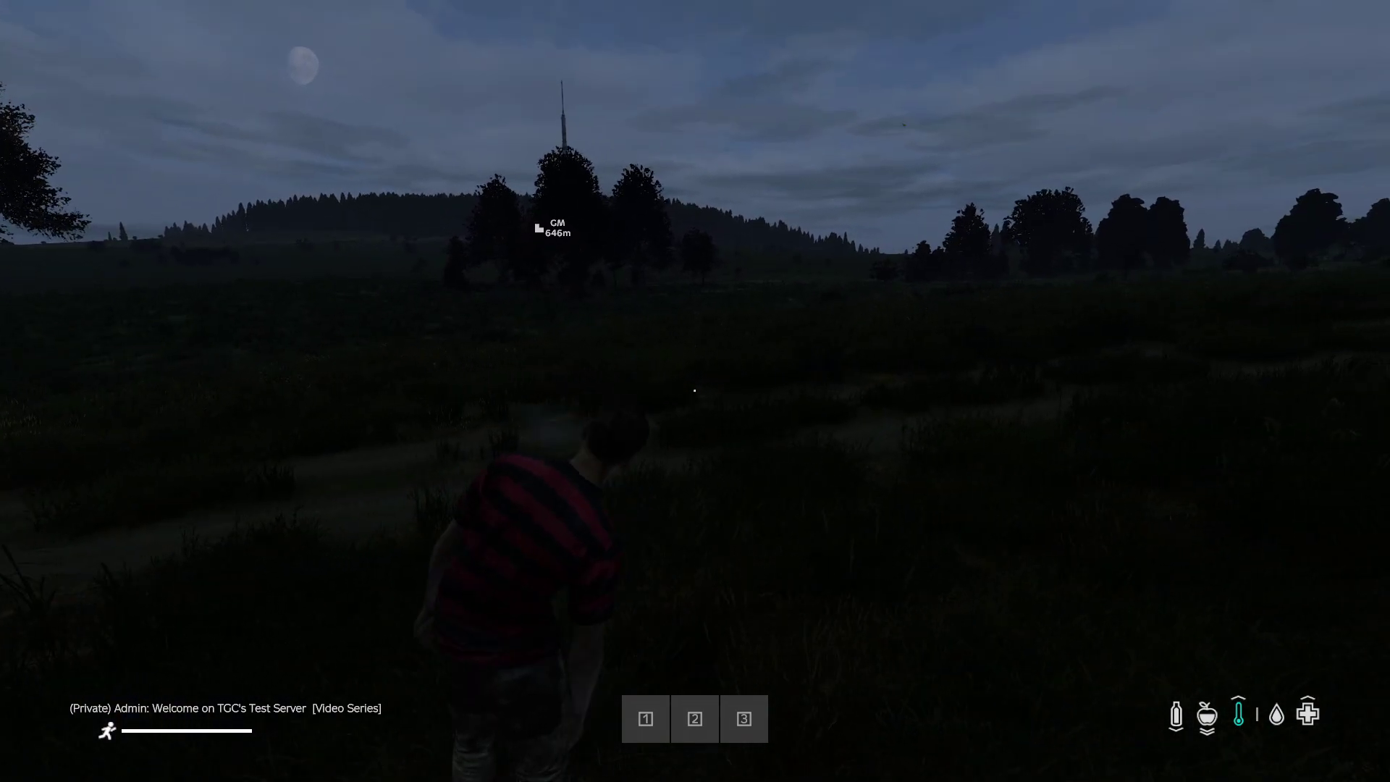
key(alt+F4)
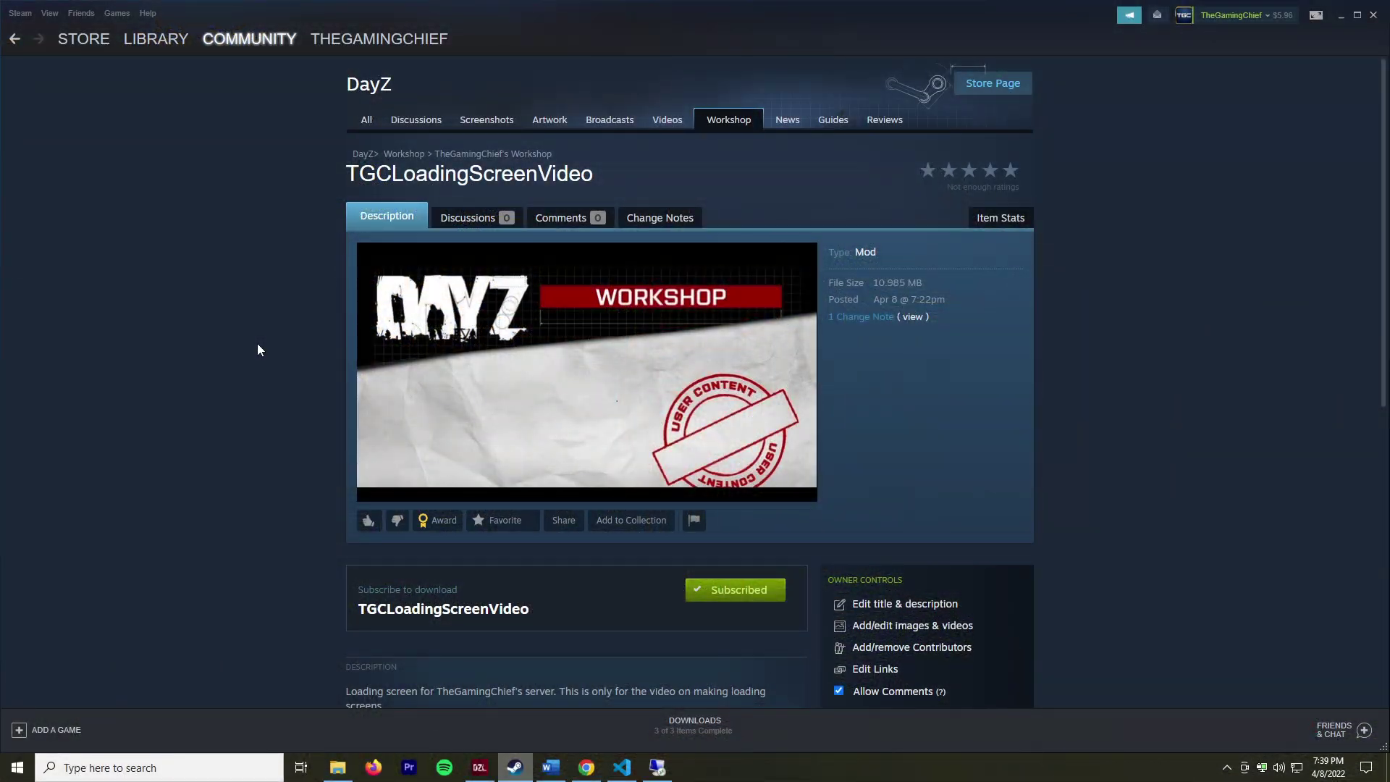
- Review TGCLoadingScreenVideo's Steam Workshop page, including its description, owner controls and author stats
scroll(574, 336, down, 4)
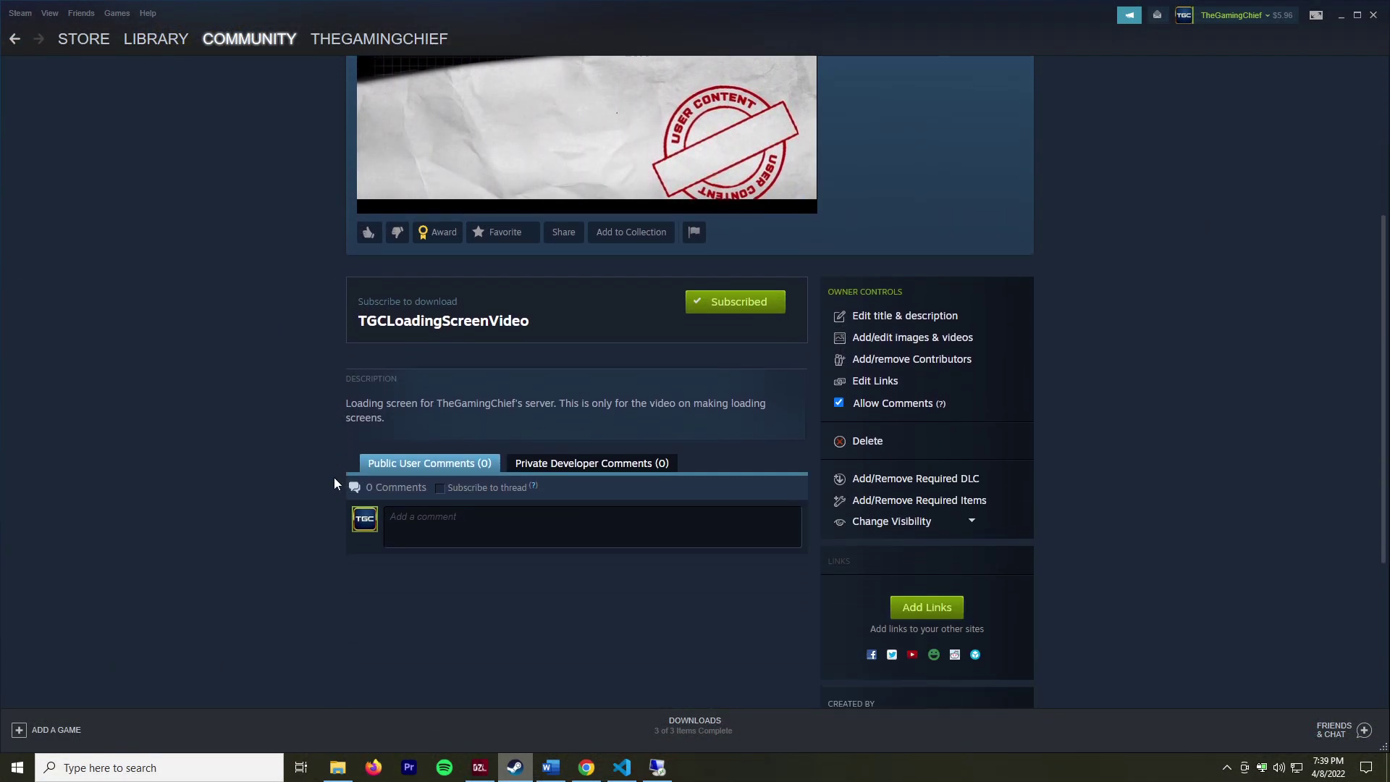
scroll(408, 462, down, 4)
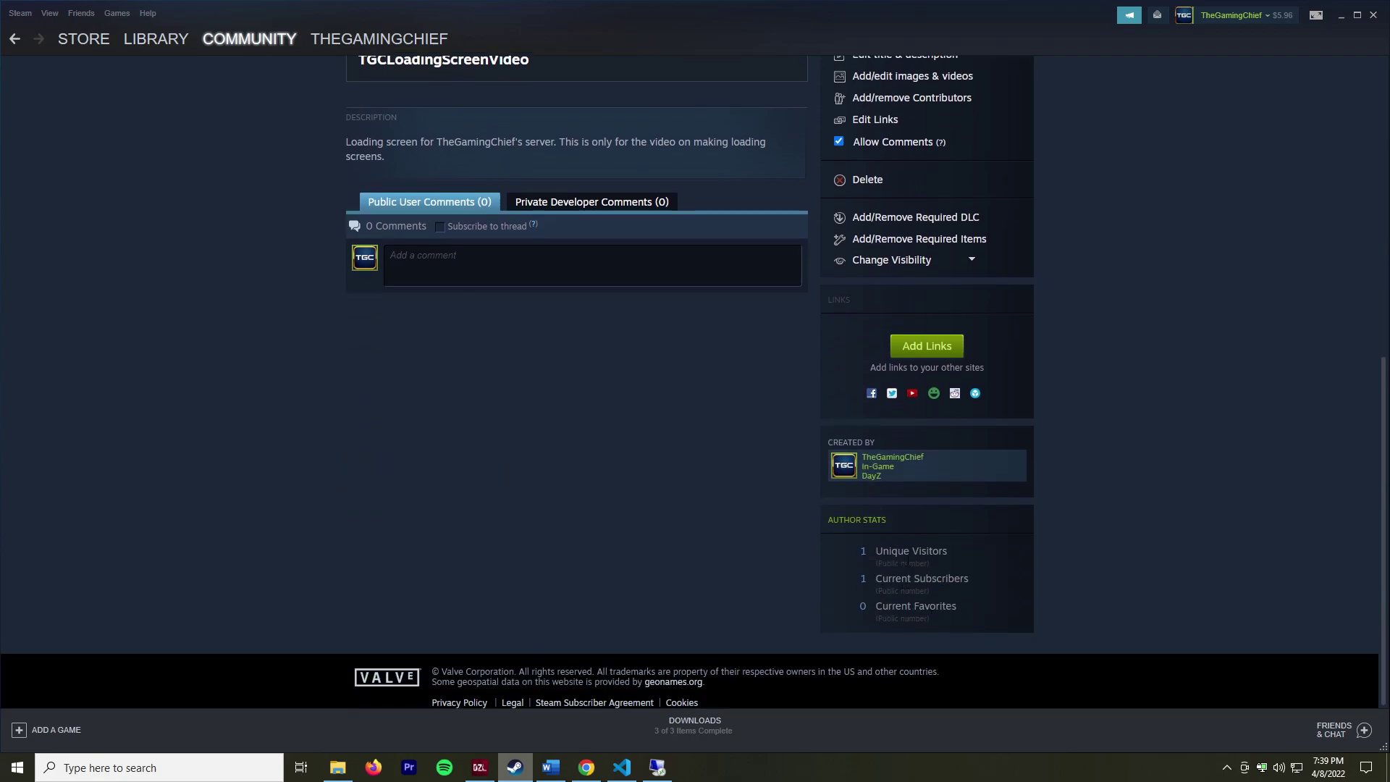
scroll(906, 560, up, 8)
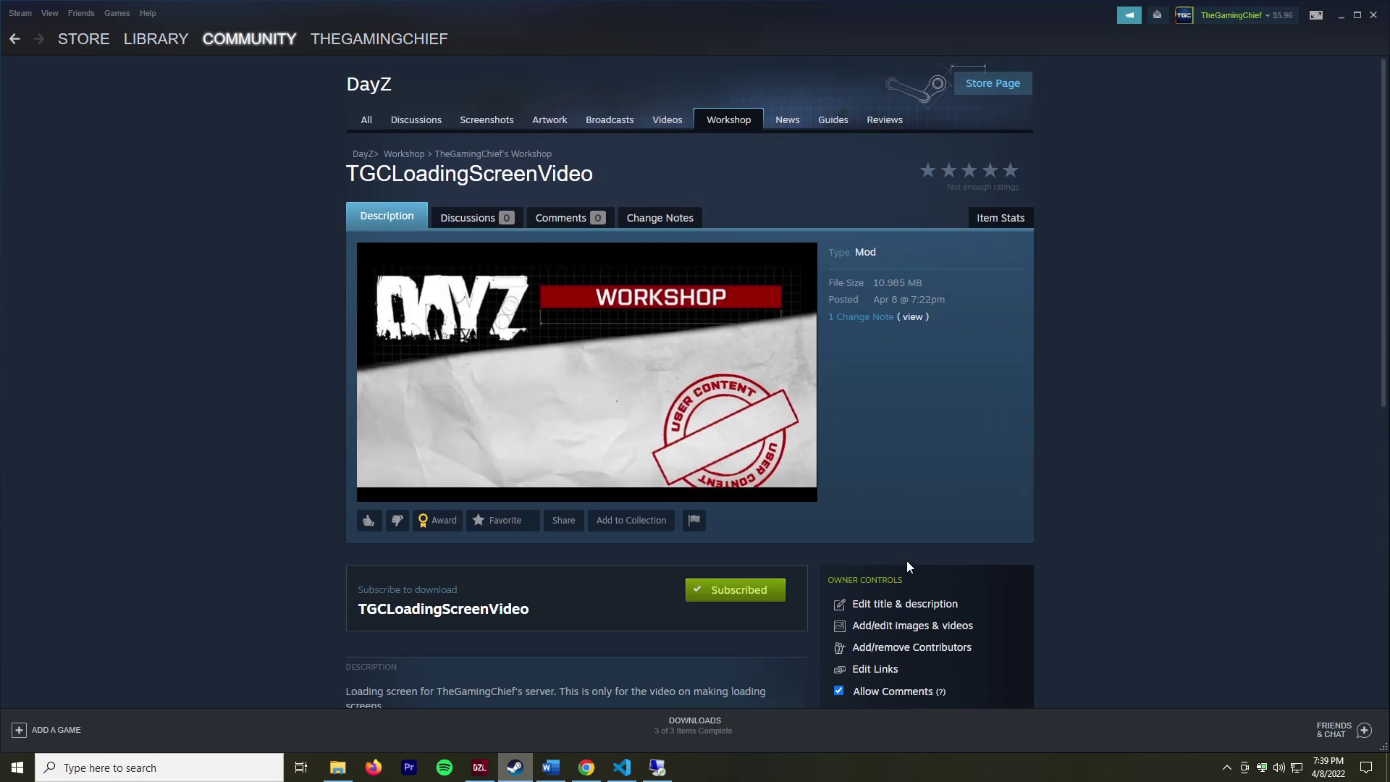
scroll(906, 560, down, 2)
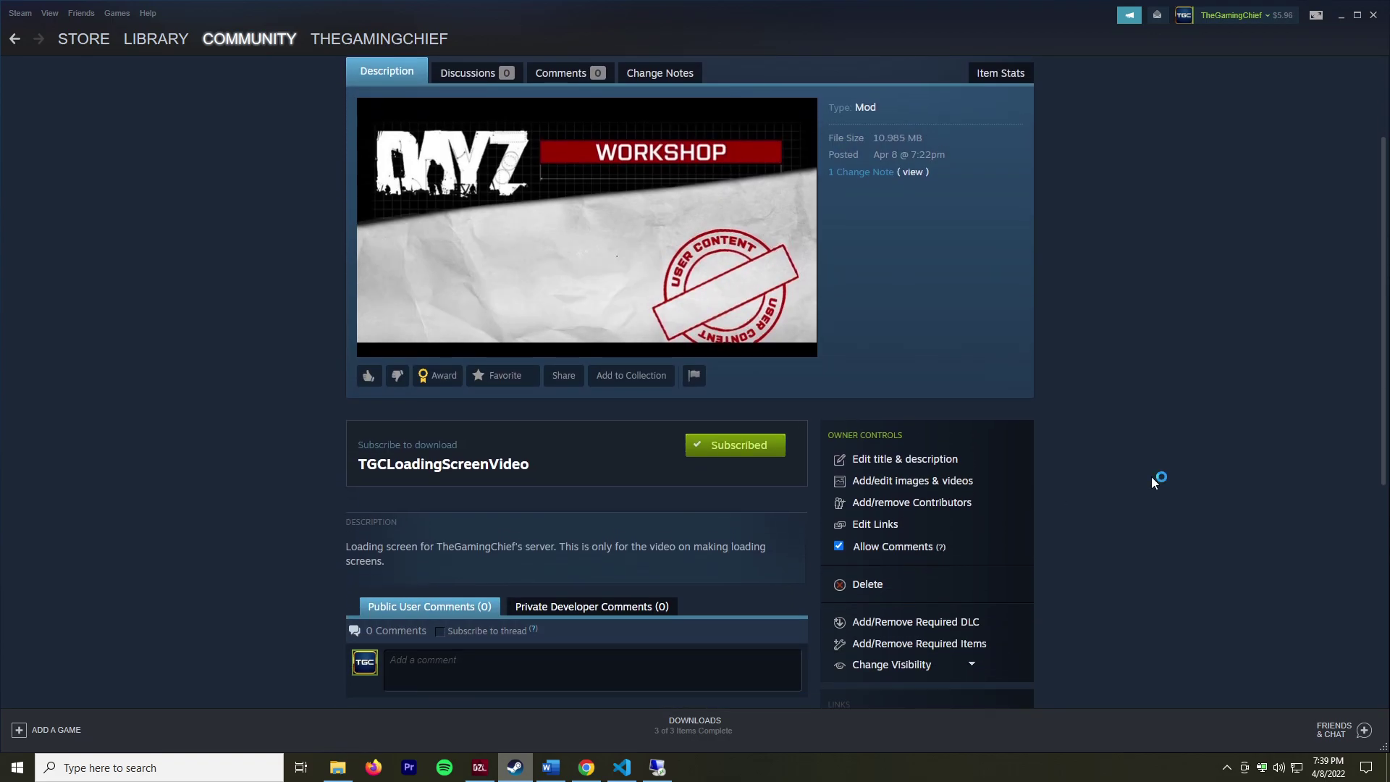